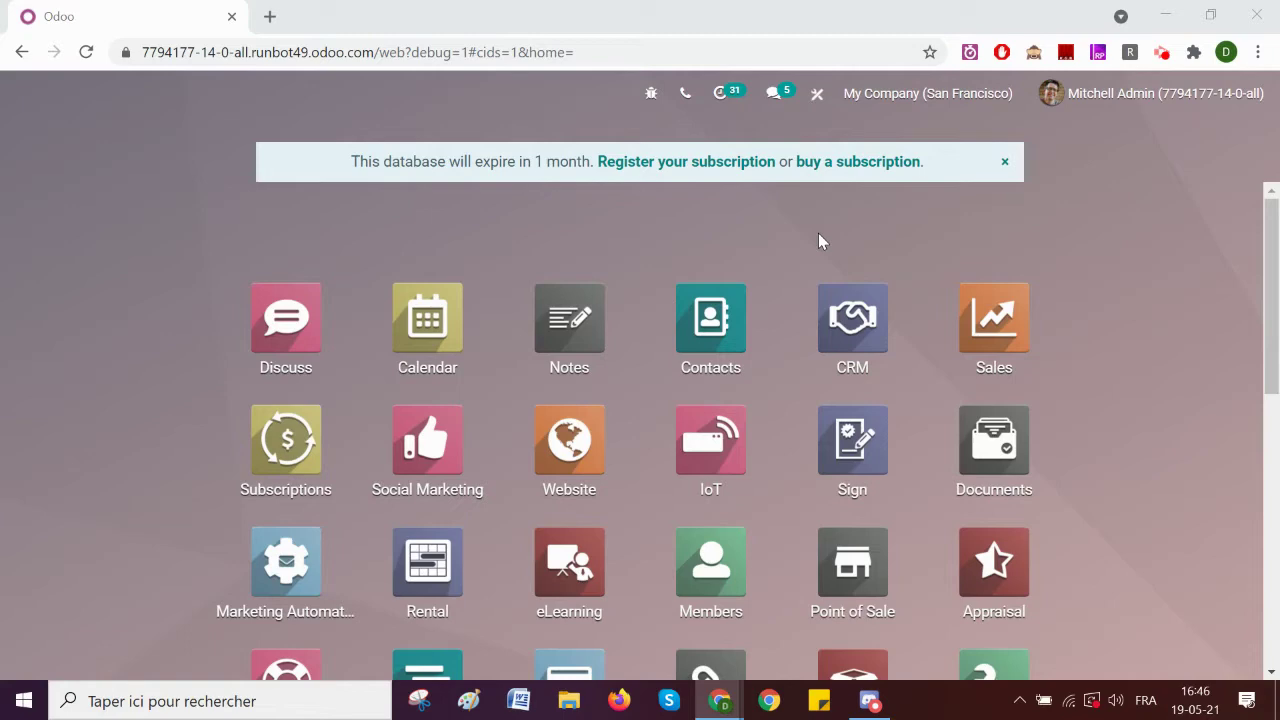
Step: Open the Senior Architect (Invoice on Timesheets) task in the AGR - S00047 project
scroll(811, 254, down, 3)
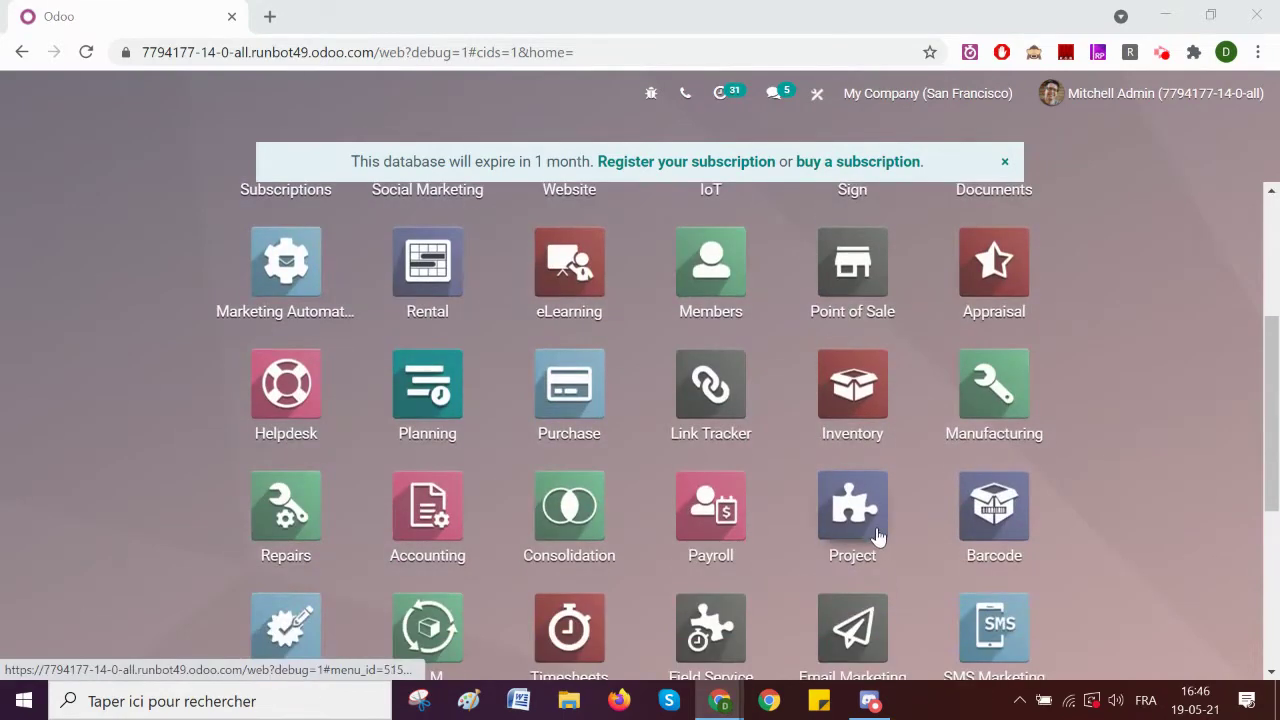
click(872, 533)
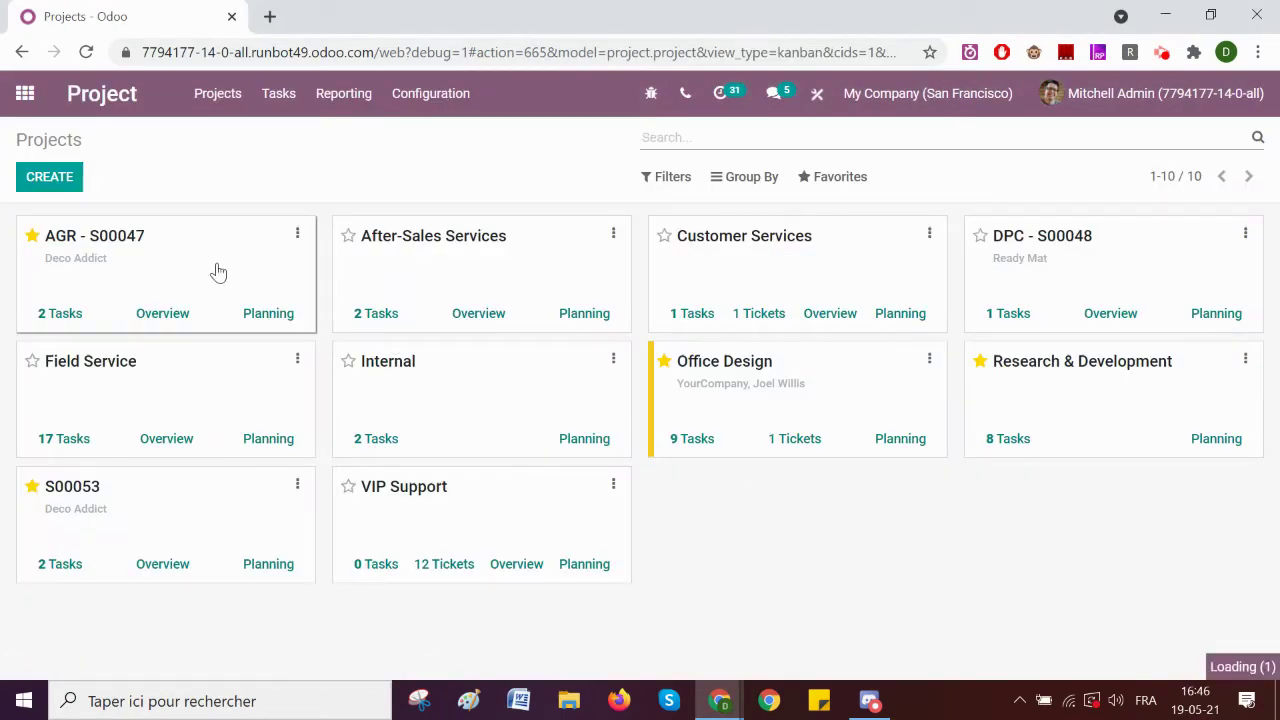
click(218, 272)
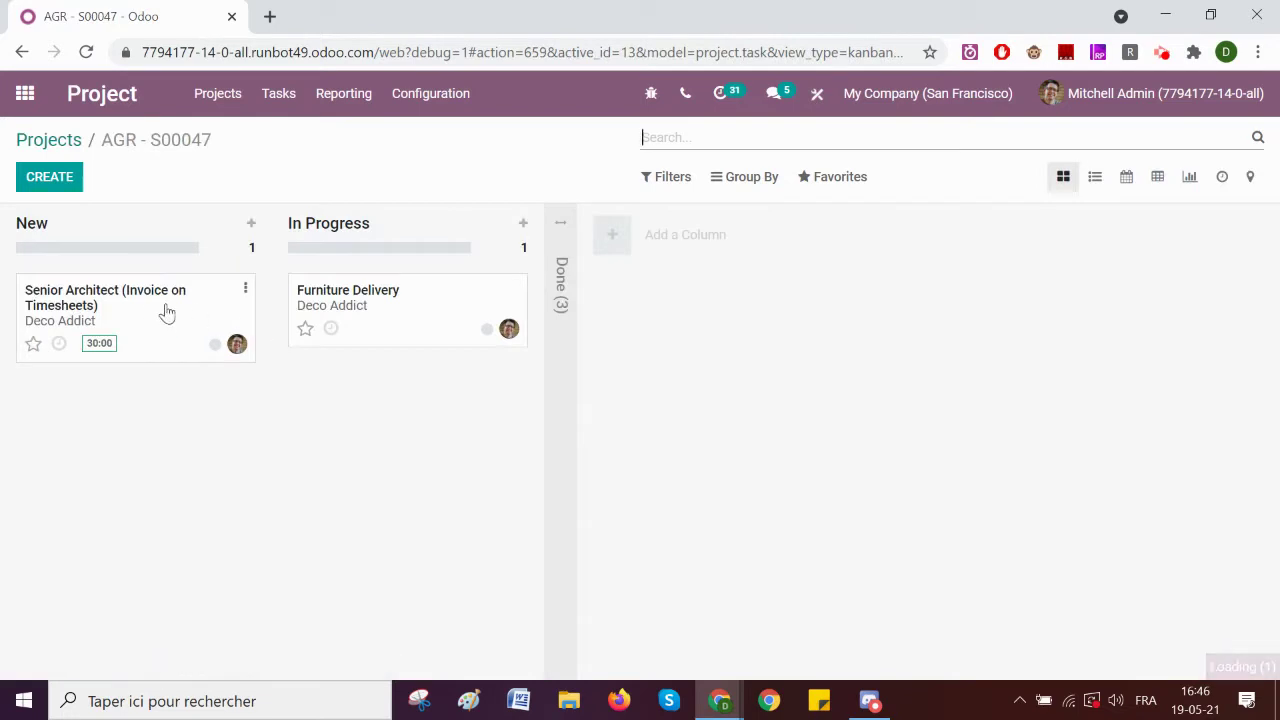
click(165, 315)
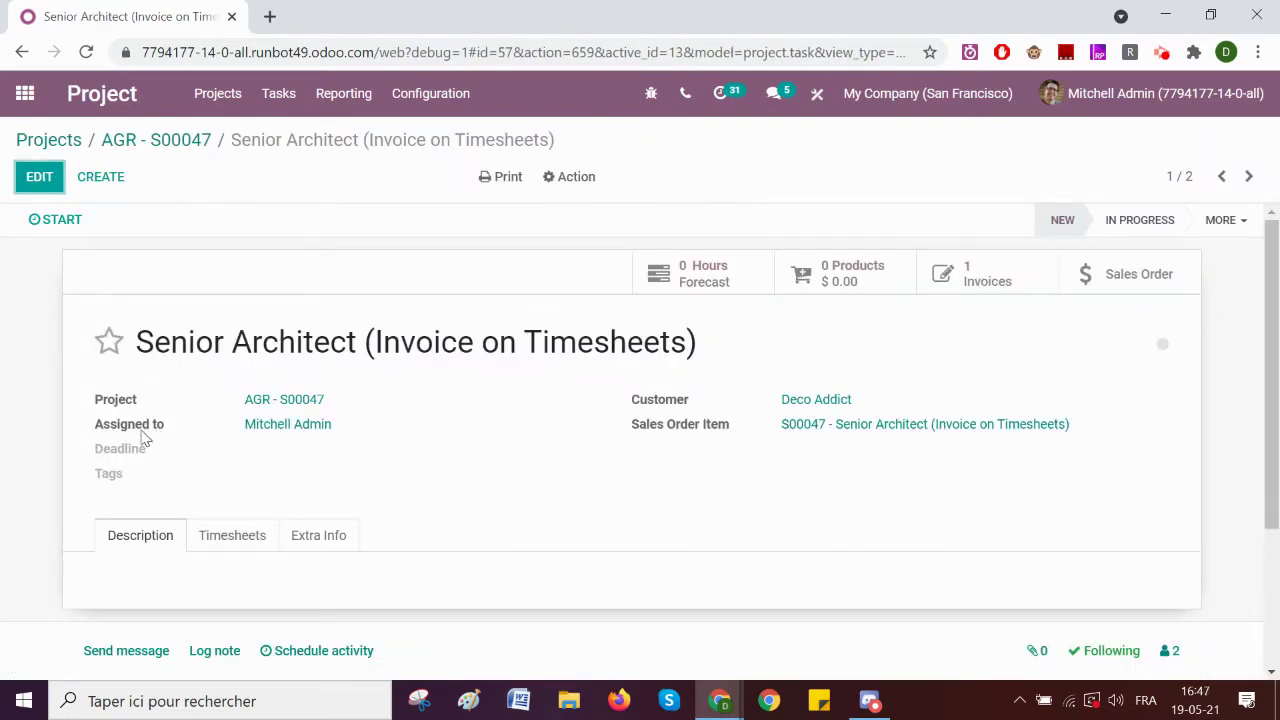
Step: Reassign the Senior Architect task to a different user, set the original assignee back and save the task
click(40, 178)
click(359, 446)
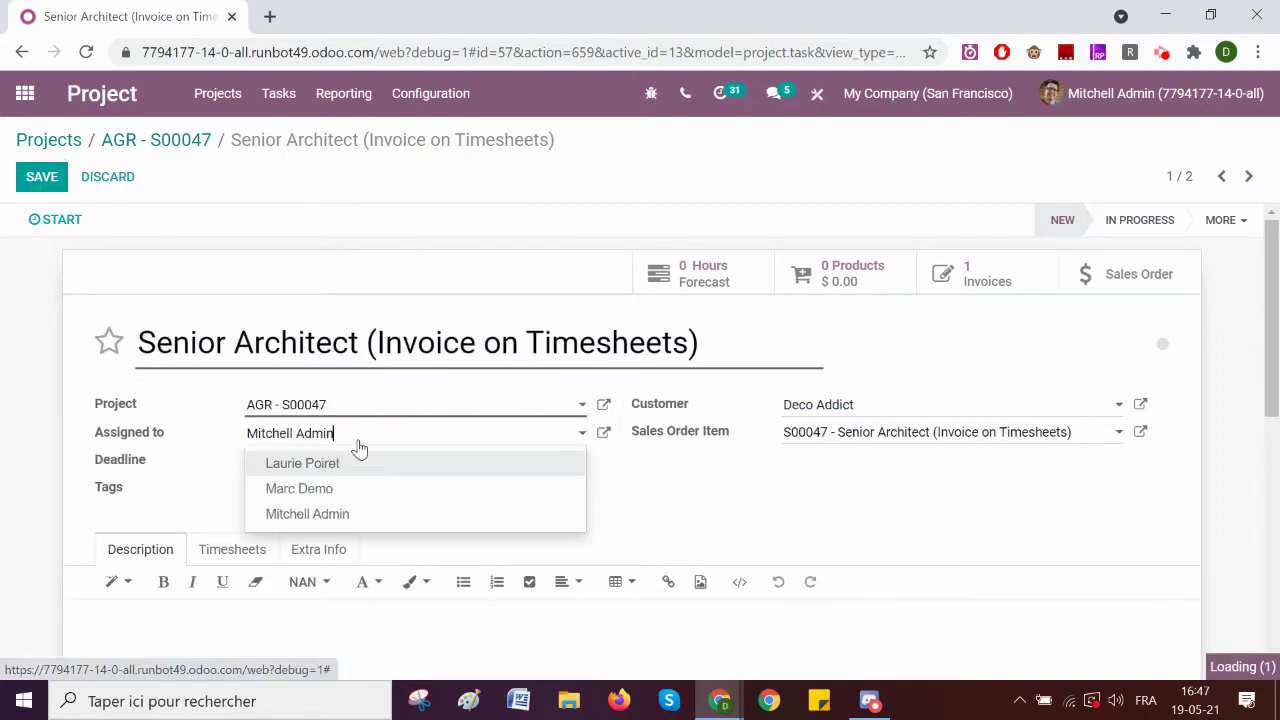
click(360, 488)
click(343, 443)
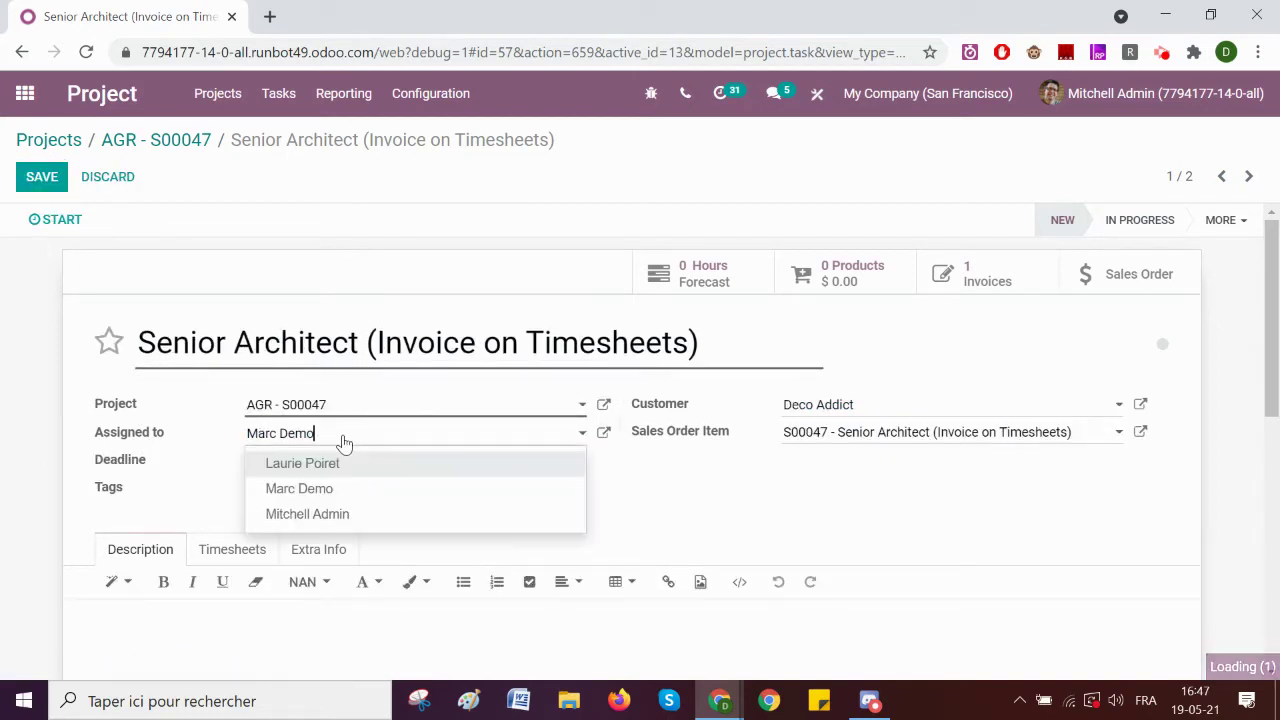
click(320, 514)
click(42, 177)
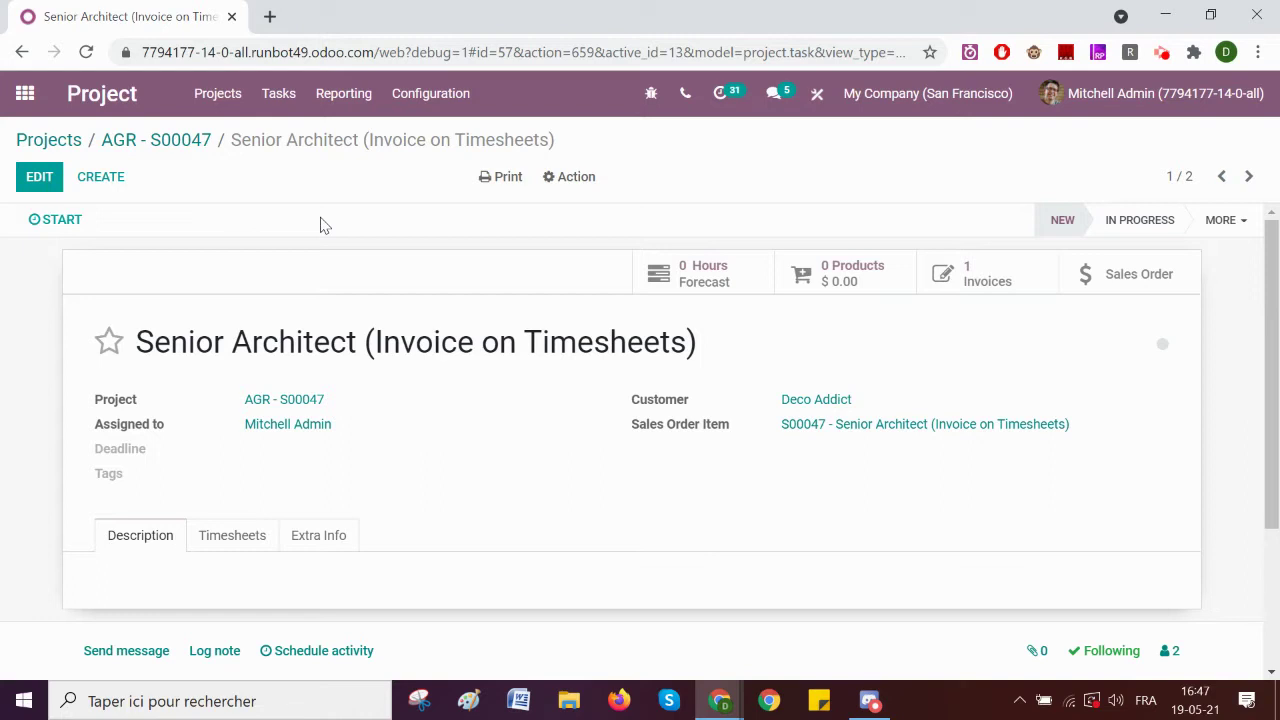
Step: Look over the task's details, the list of own tasks and the projects overview
scroll(405, 228, down, 1)
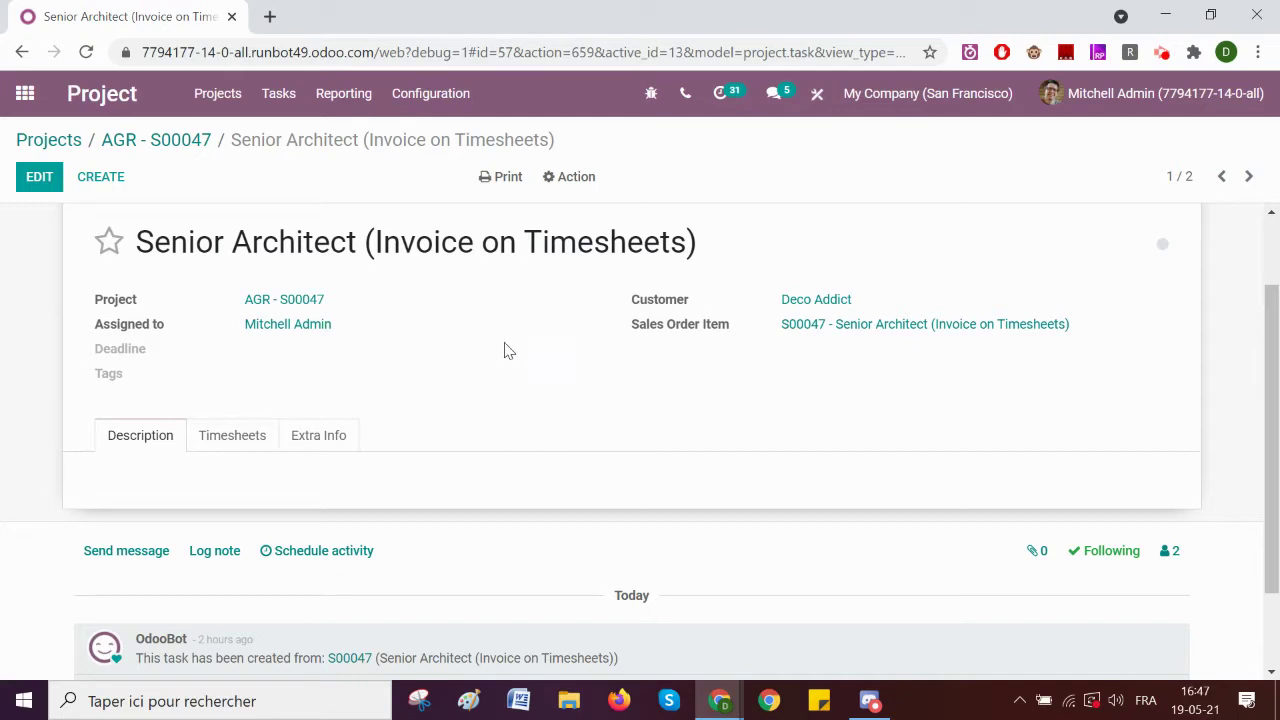
click(270, 102)
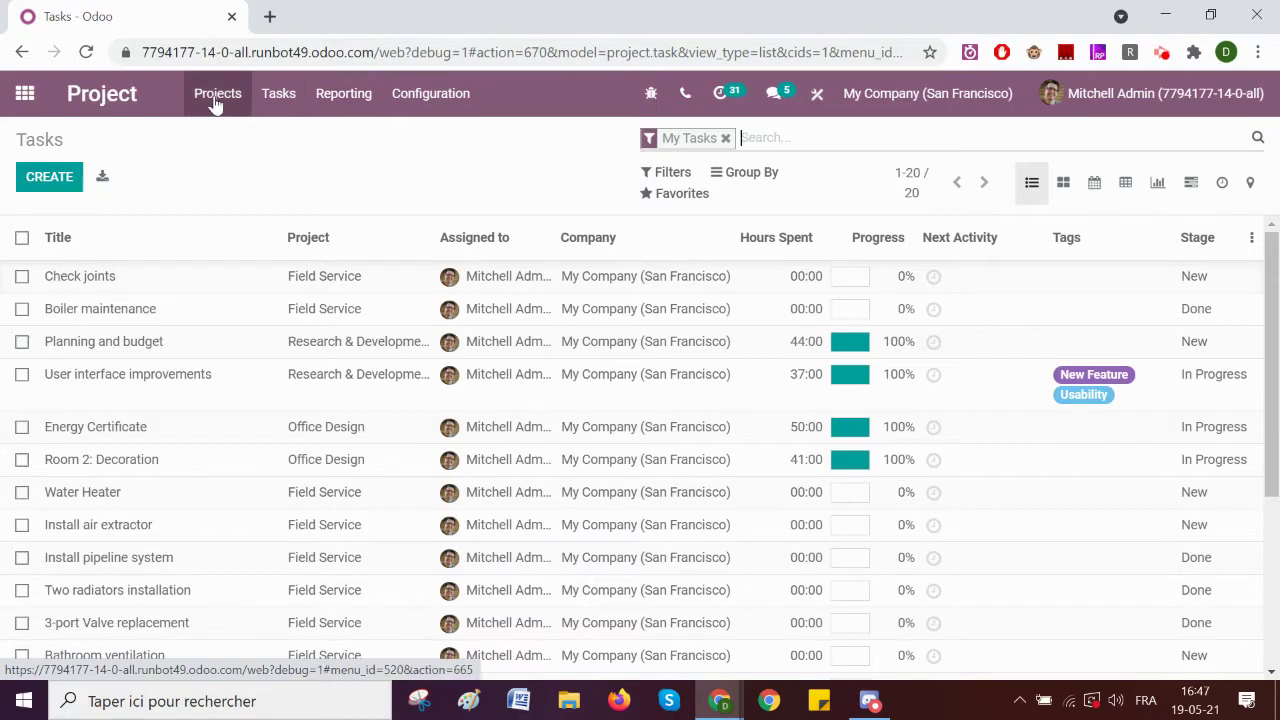
click(216, 100)
Step: View the Field Service planning grouped by user
click(28, 100)
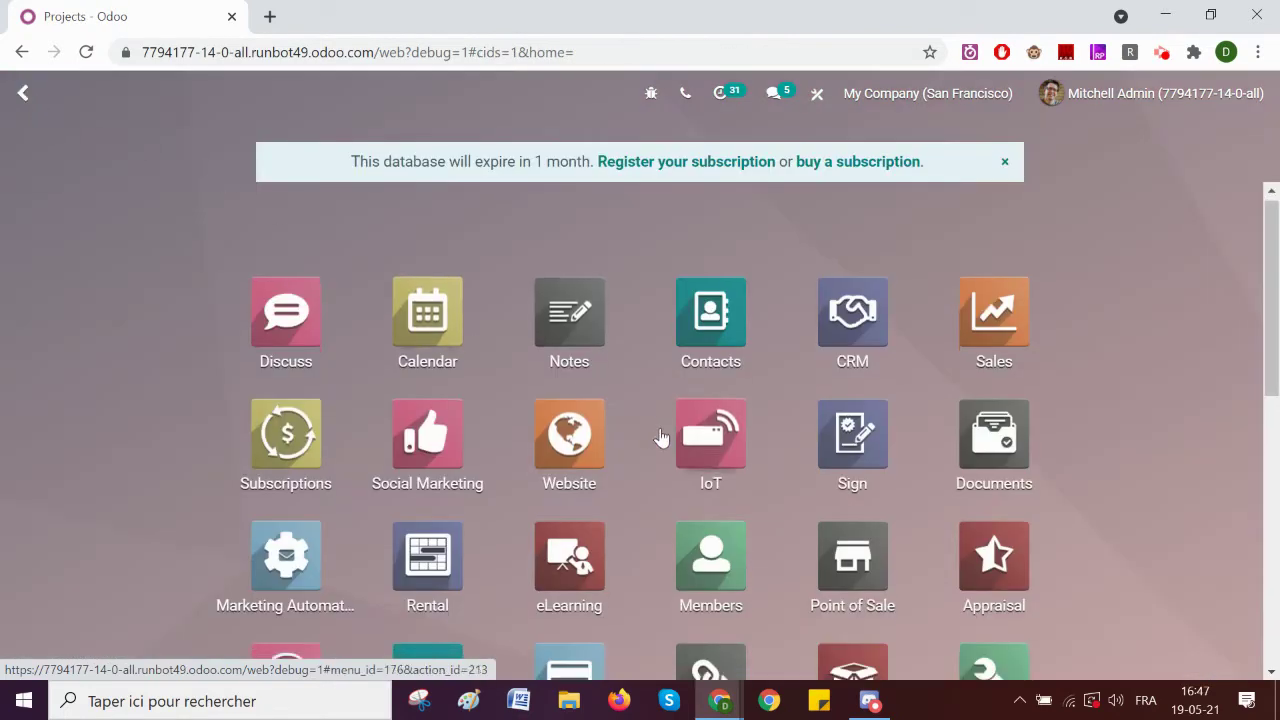
scroll(660, 437, down, 7)
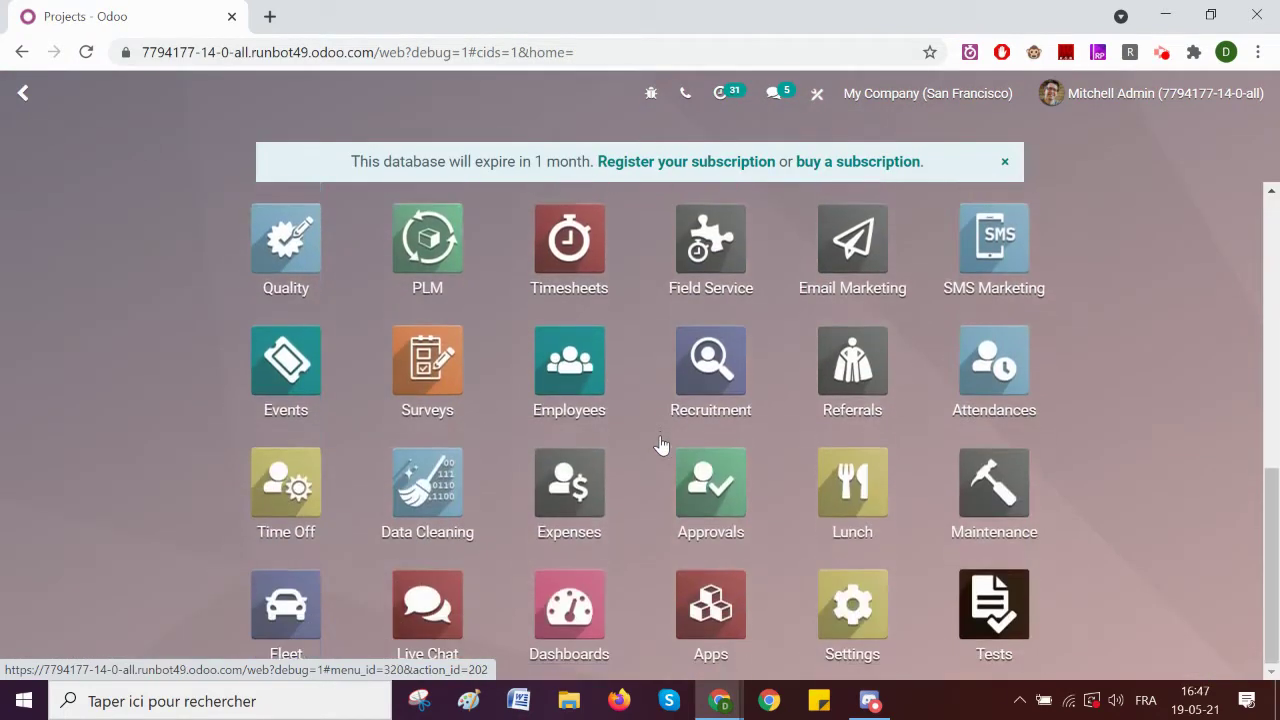
click(700, 254)
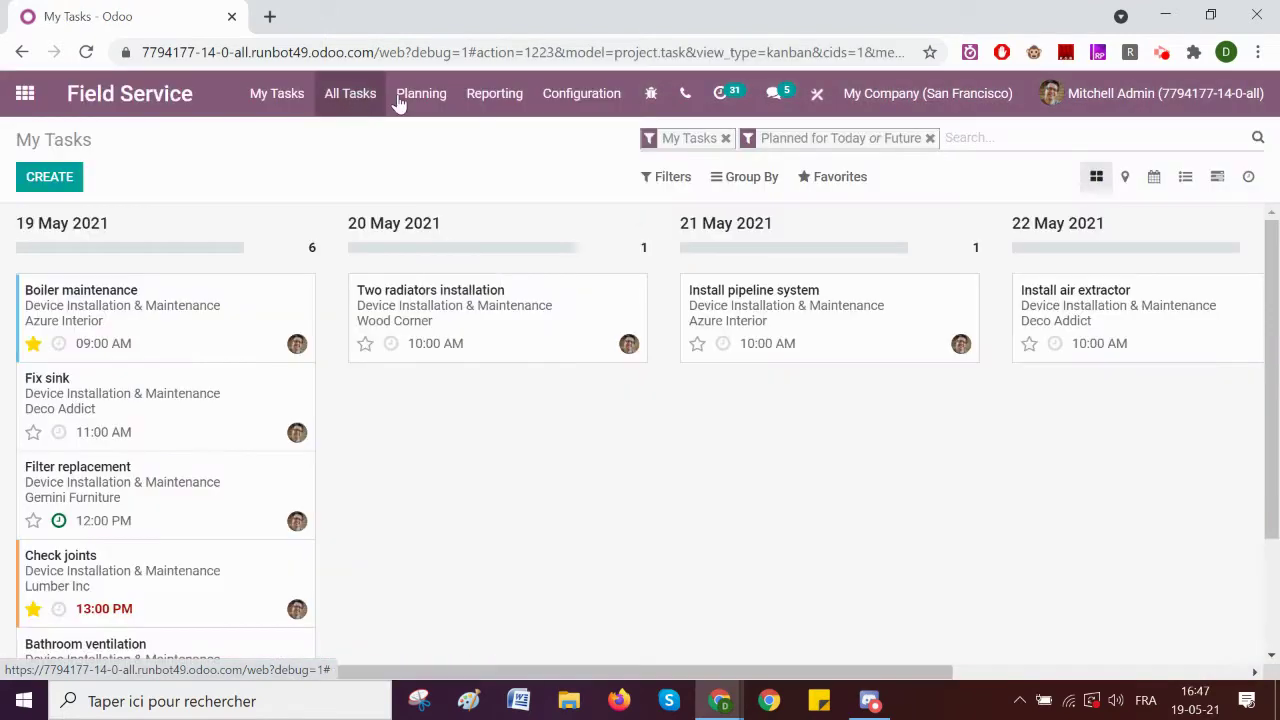
click(428, 98)
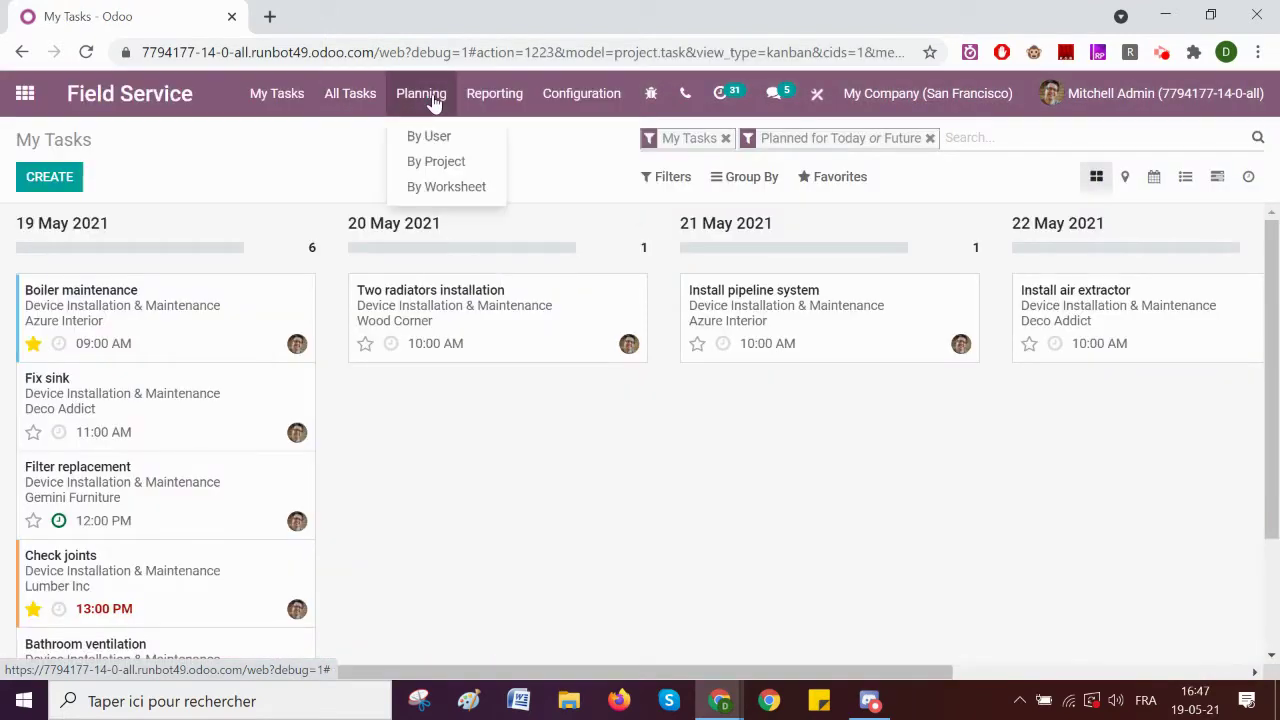
click(428, 136)
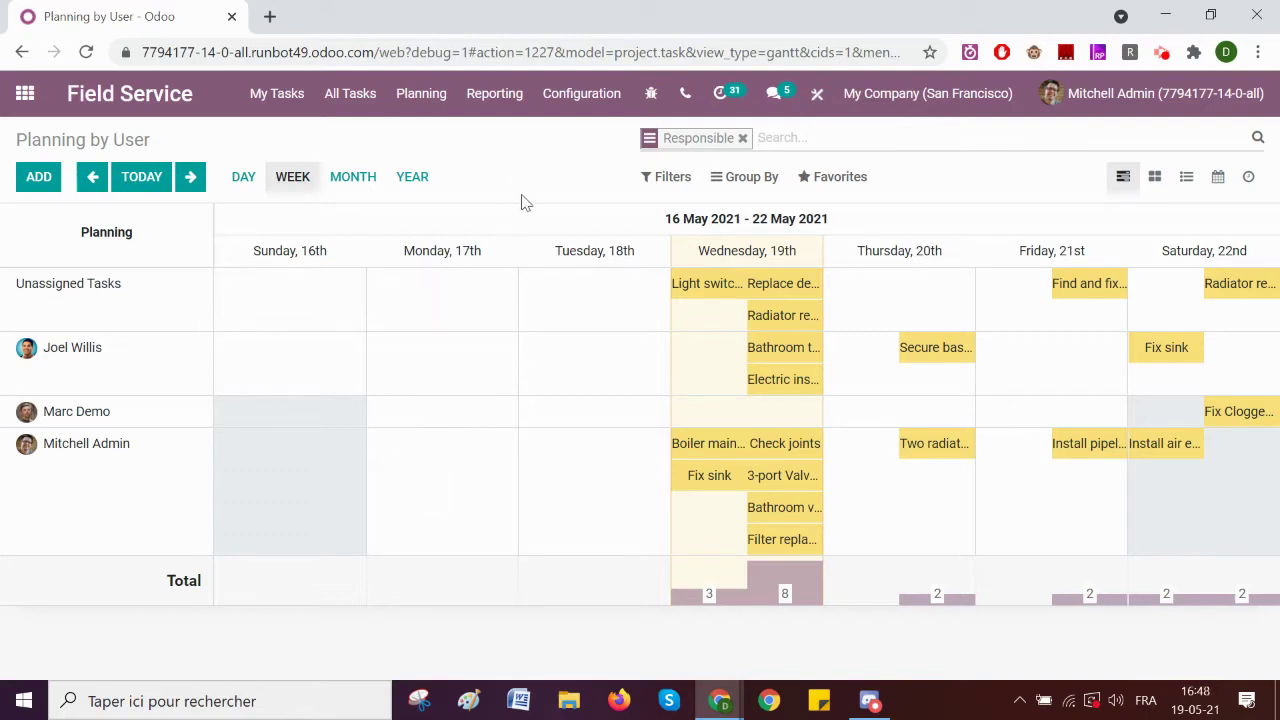
Step: Open the Boiler maintenance task from the Field Service tasks and inspect its Planned Date field
click(23, 96)
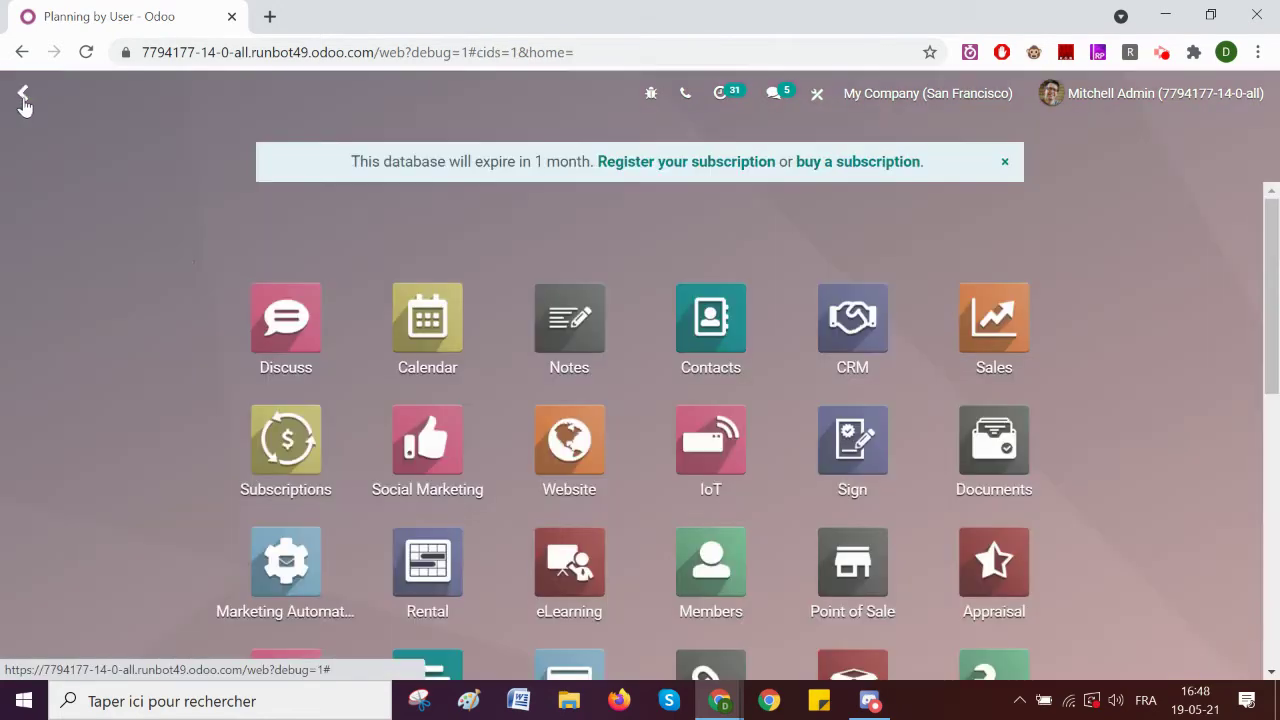
scroll(310, 330, down, 1)
scroll(310, 330, down, 2)
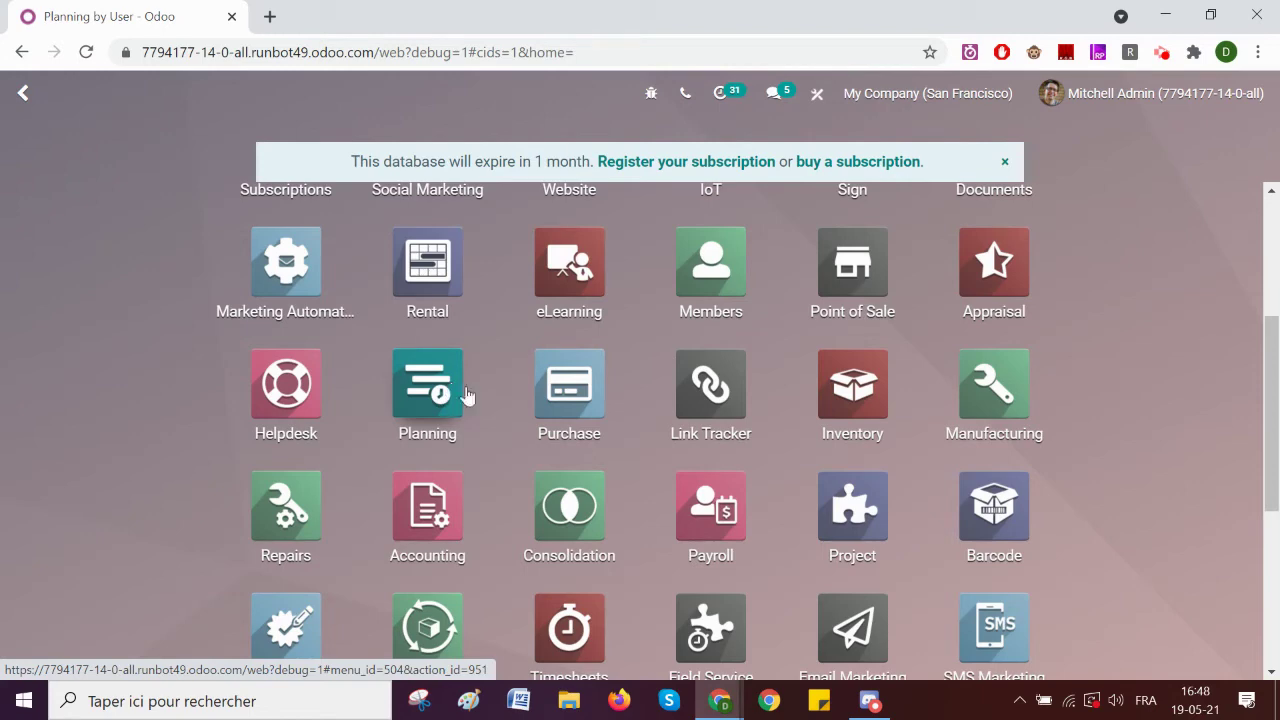
scroll(733, 514, up, 1)
scroll(733, 514, down, 2)
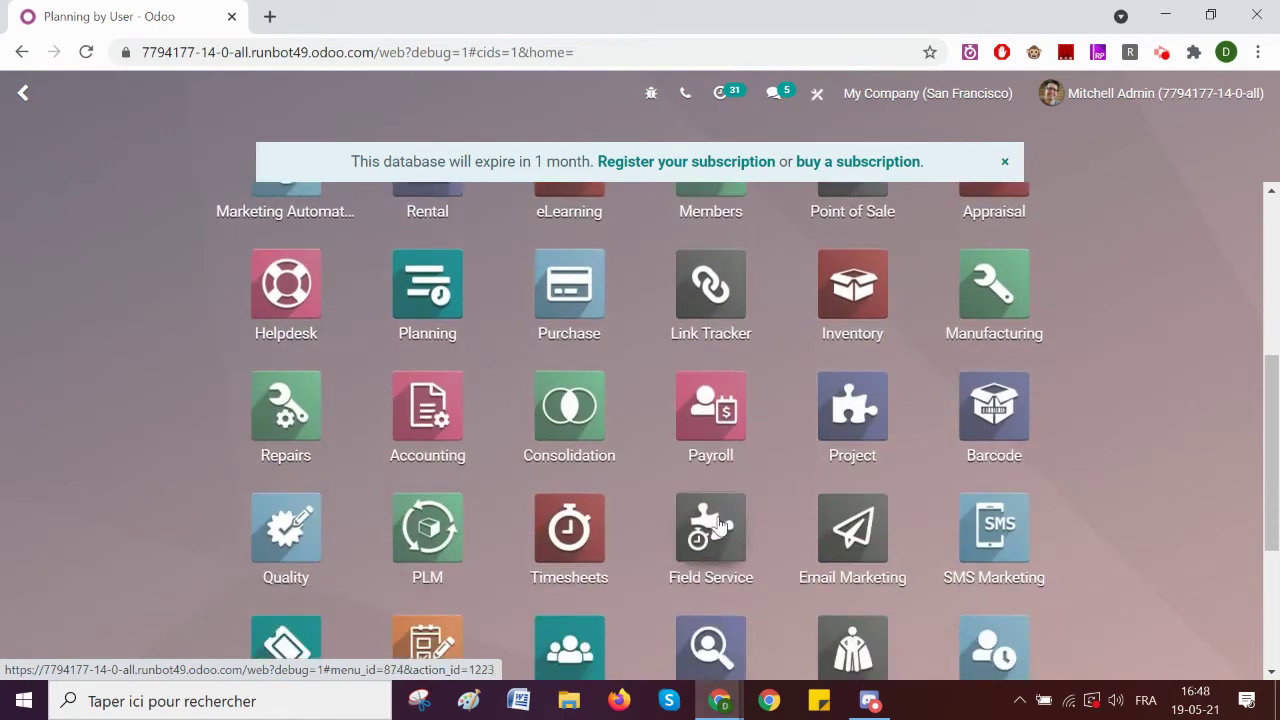
click(718, 524)
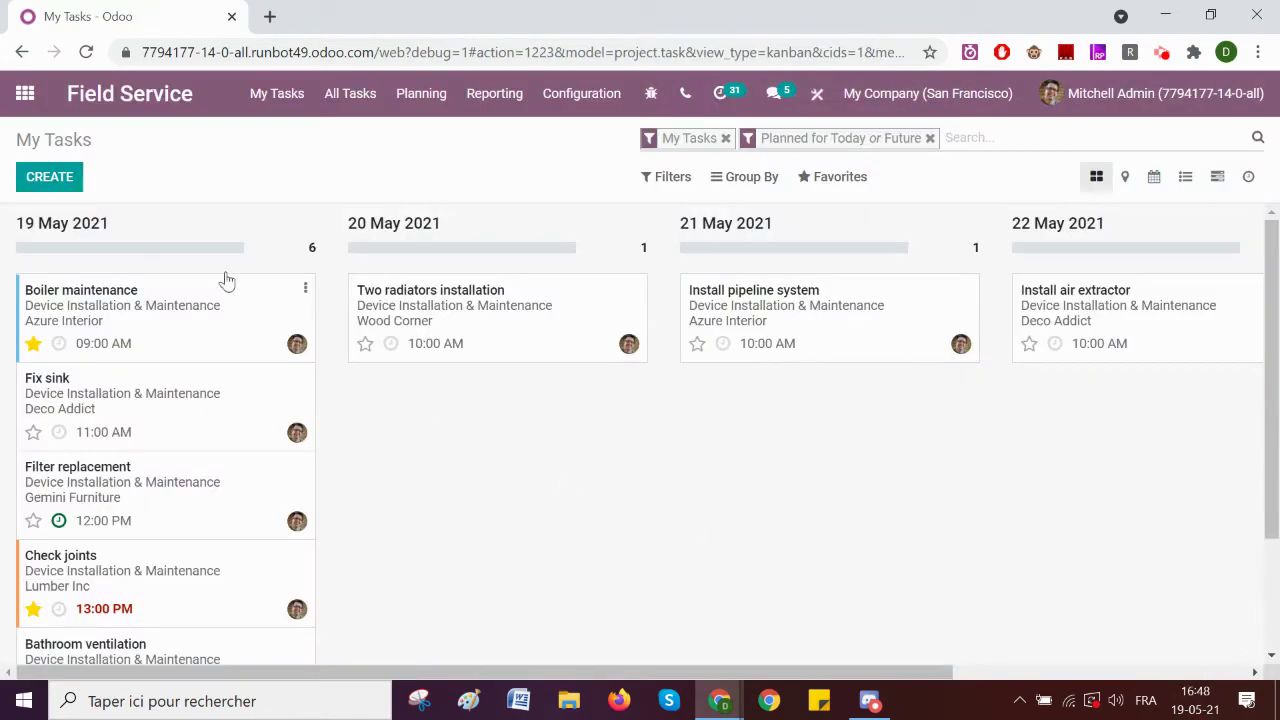
click(183, 316)
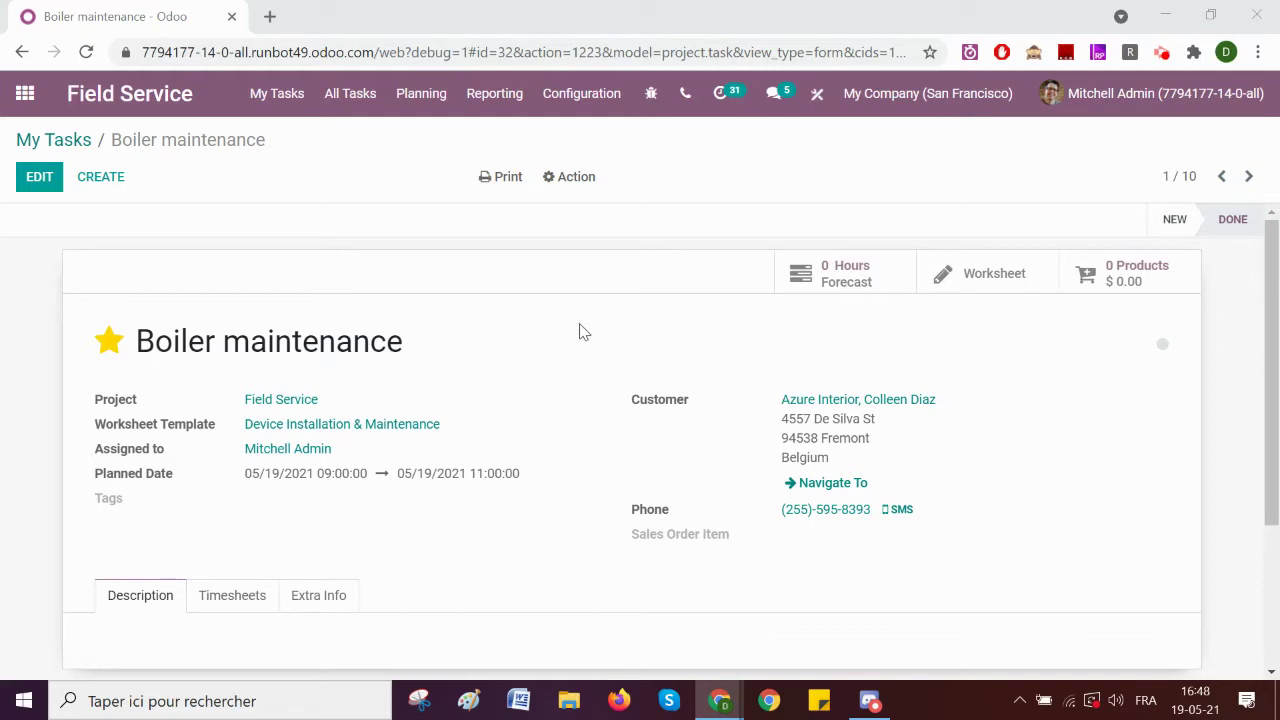
scroll(579, 332, down, 1)
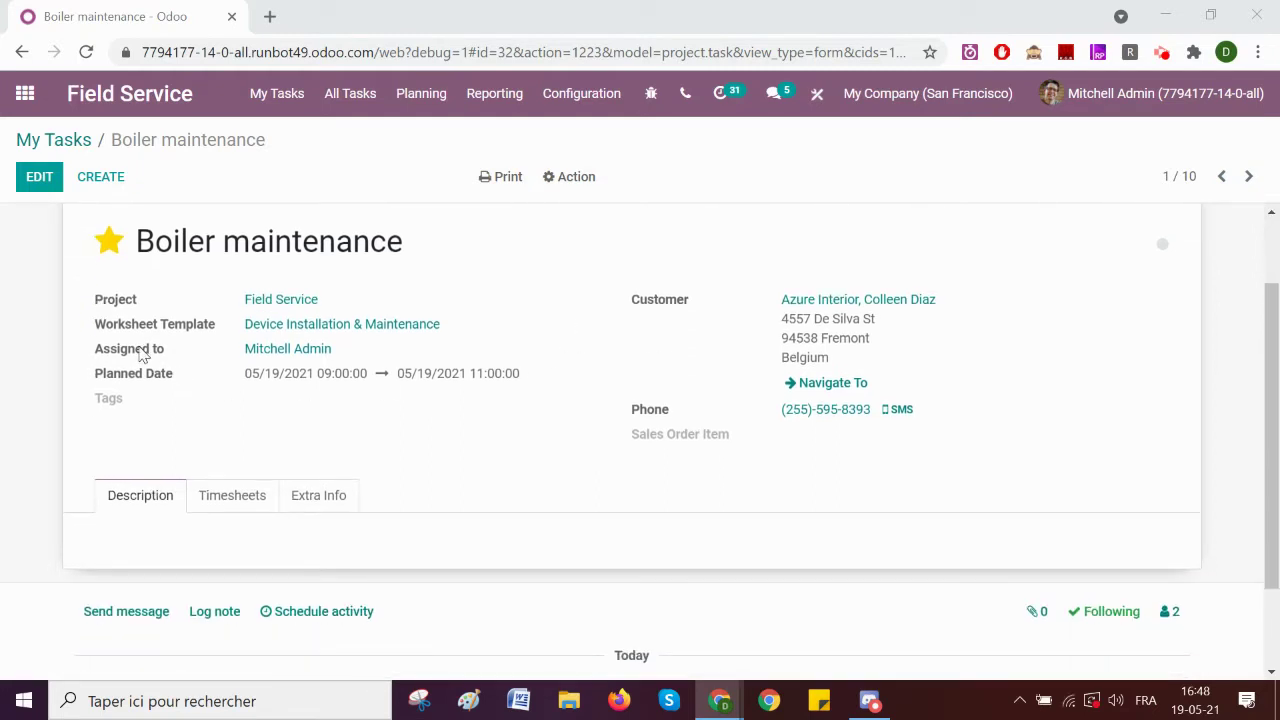
mouse_move(163, 380)
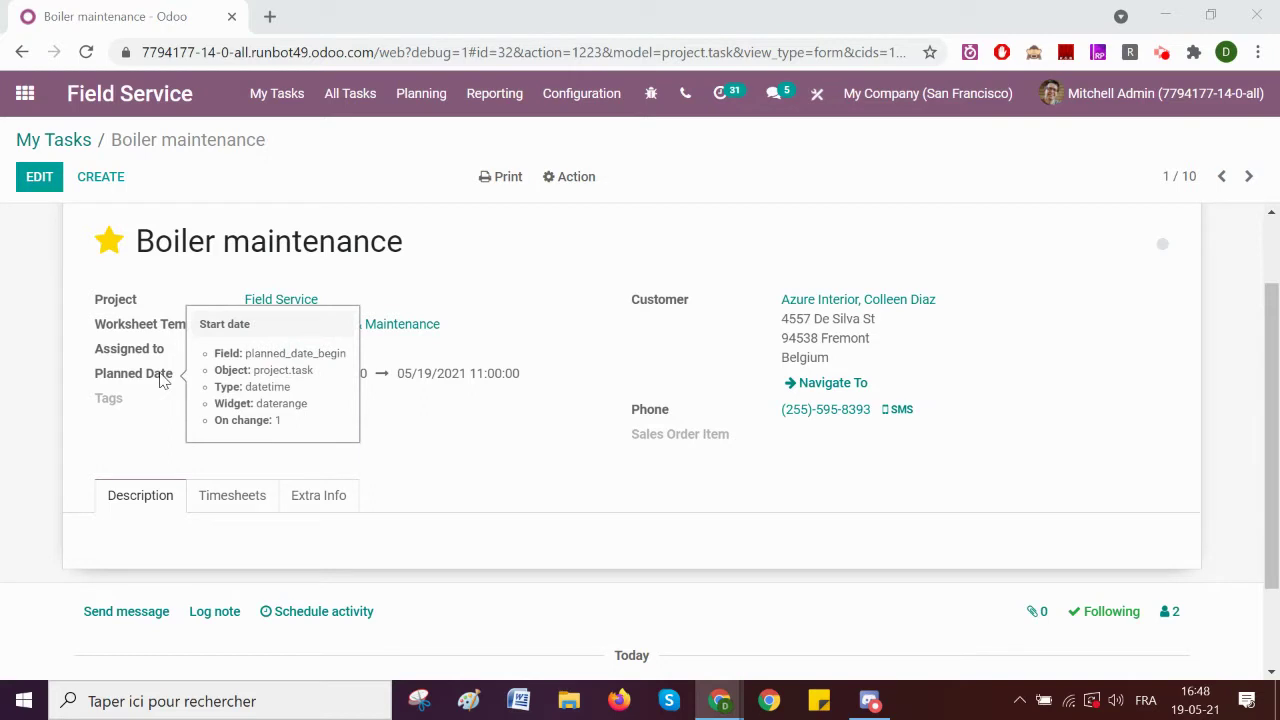
Step: Customize the task form in Studio by adding a notebook tab labelled Planning after Extra Info
click(817, 93)
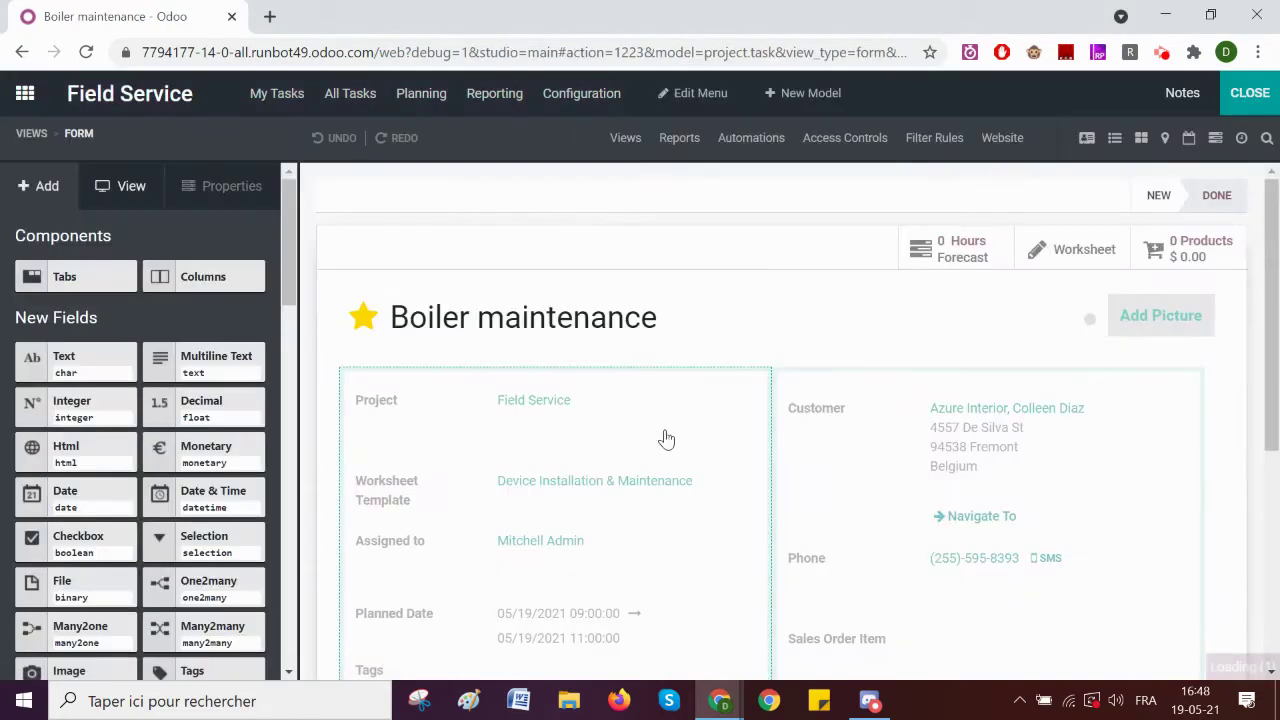
scroll(660, 440, down, 4)
click(640, 362)
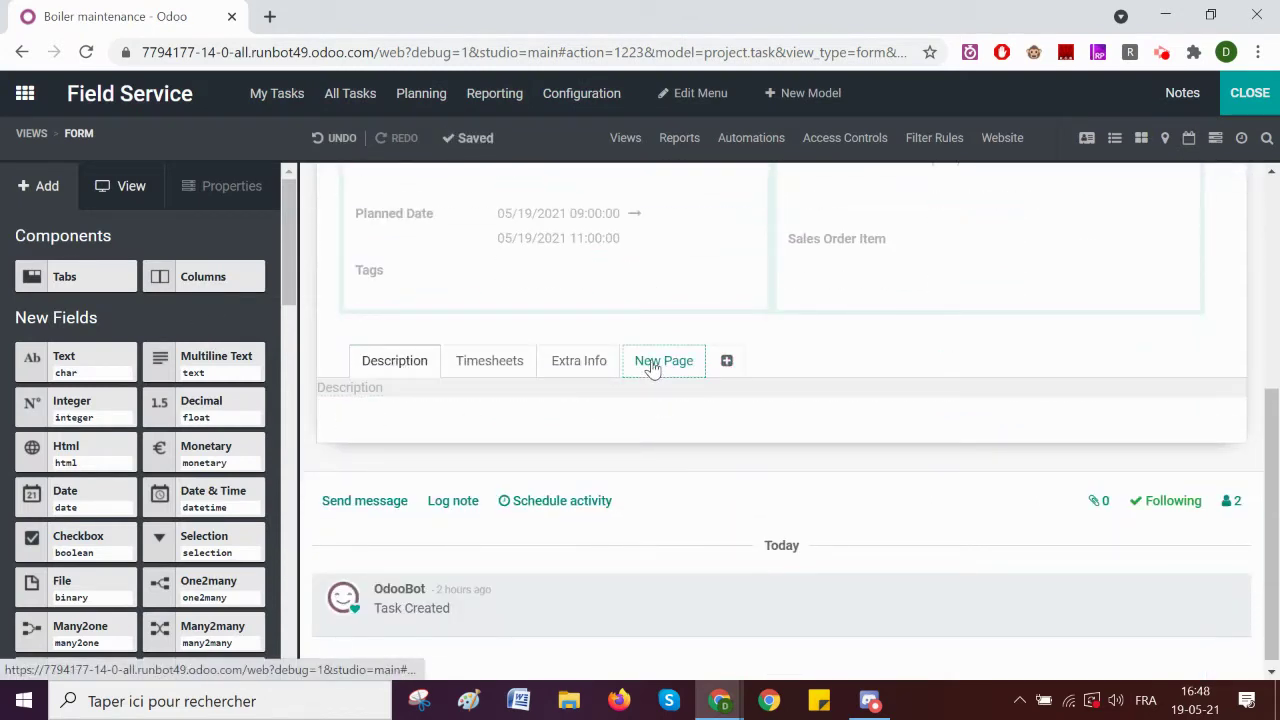
click(654, 362)
text(Pl)
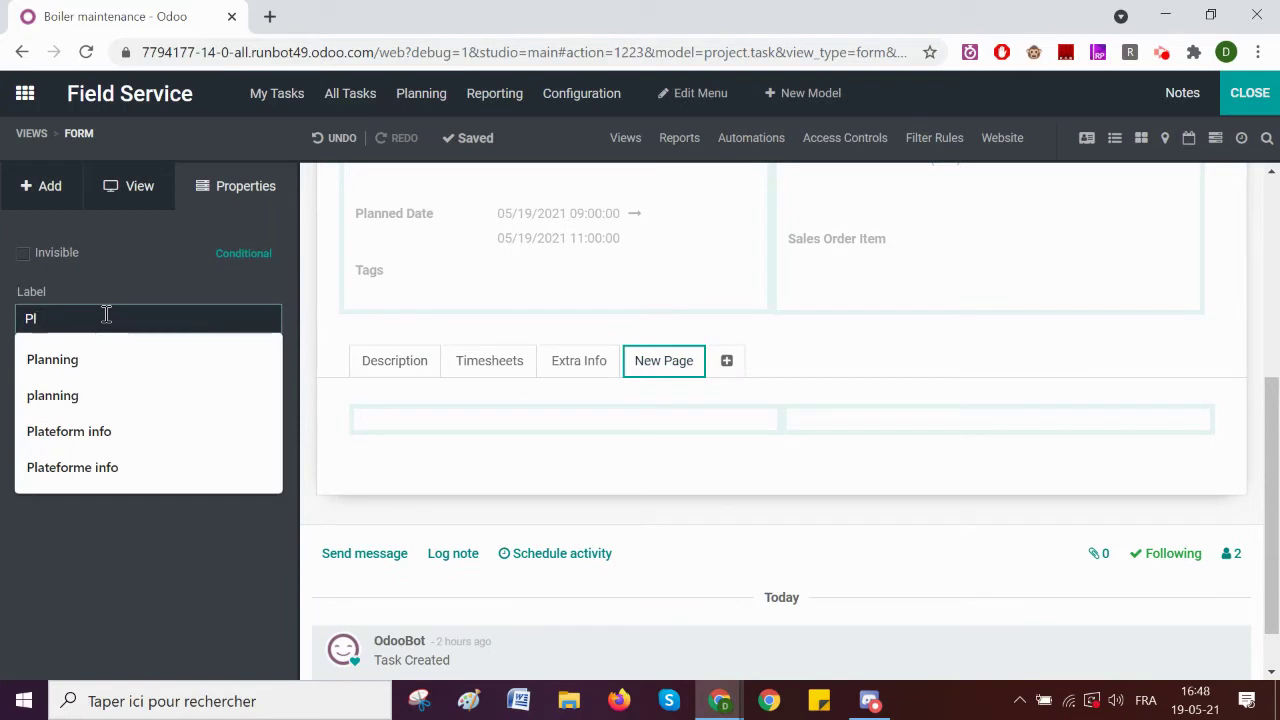
key(Down)
key(Return)
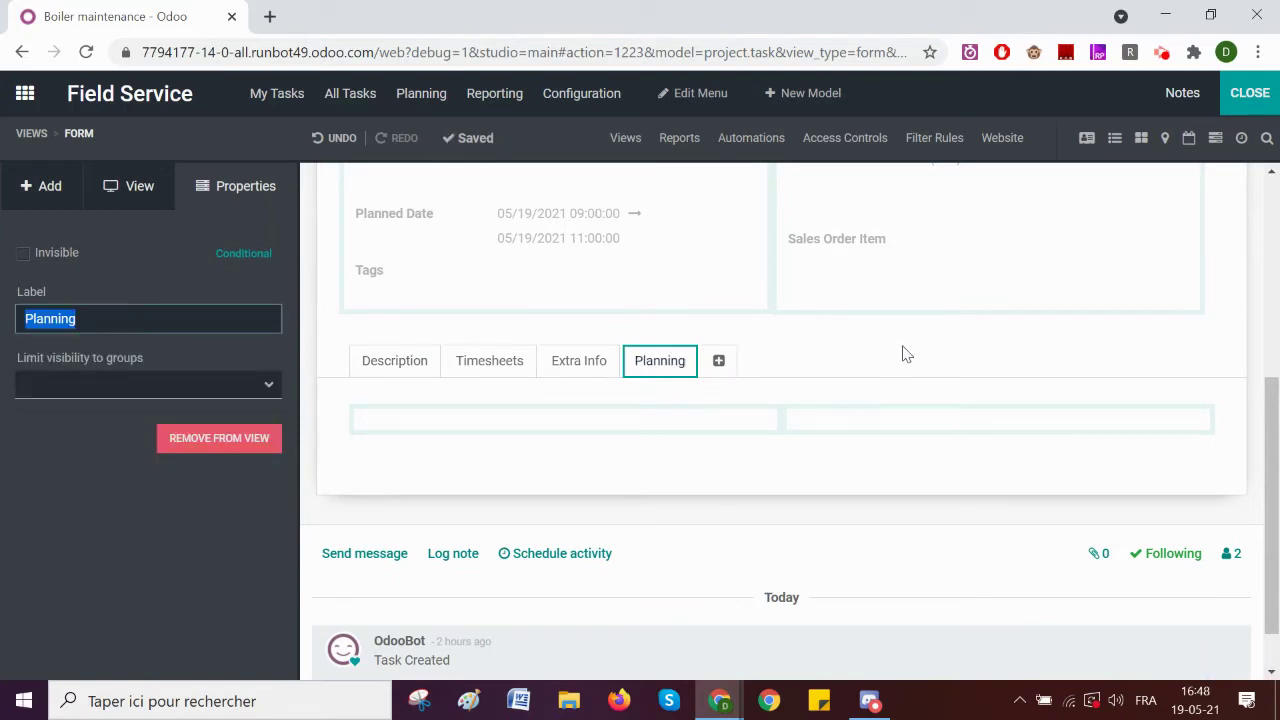
Step: Add a One2many field related to Task (Planning Shift) in the Planning tab and label it Planning
click(43, 186)
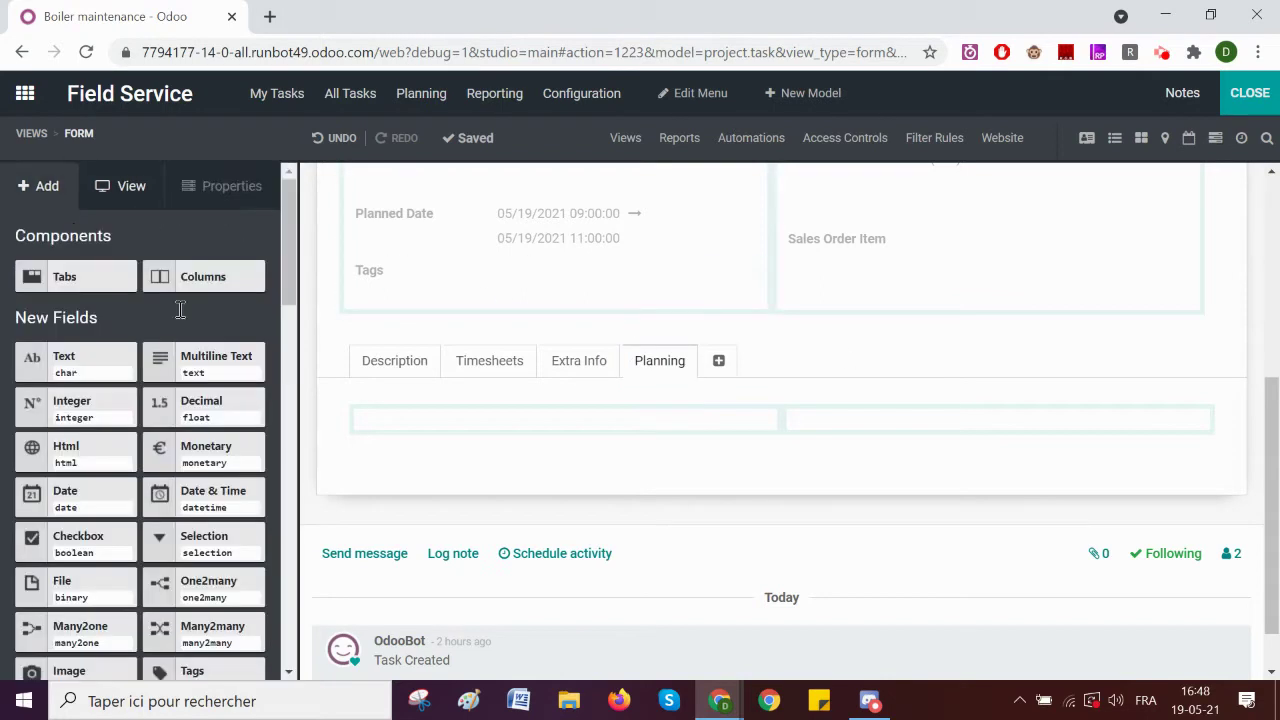
scroll(128, 445, down, 2)
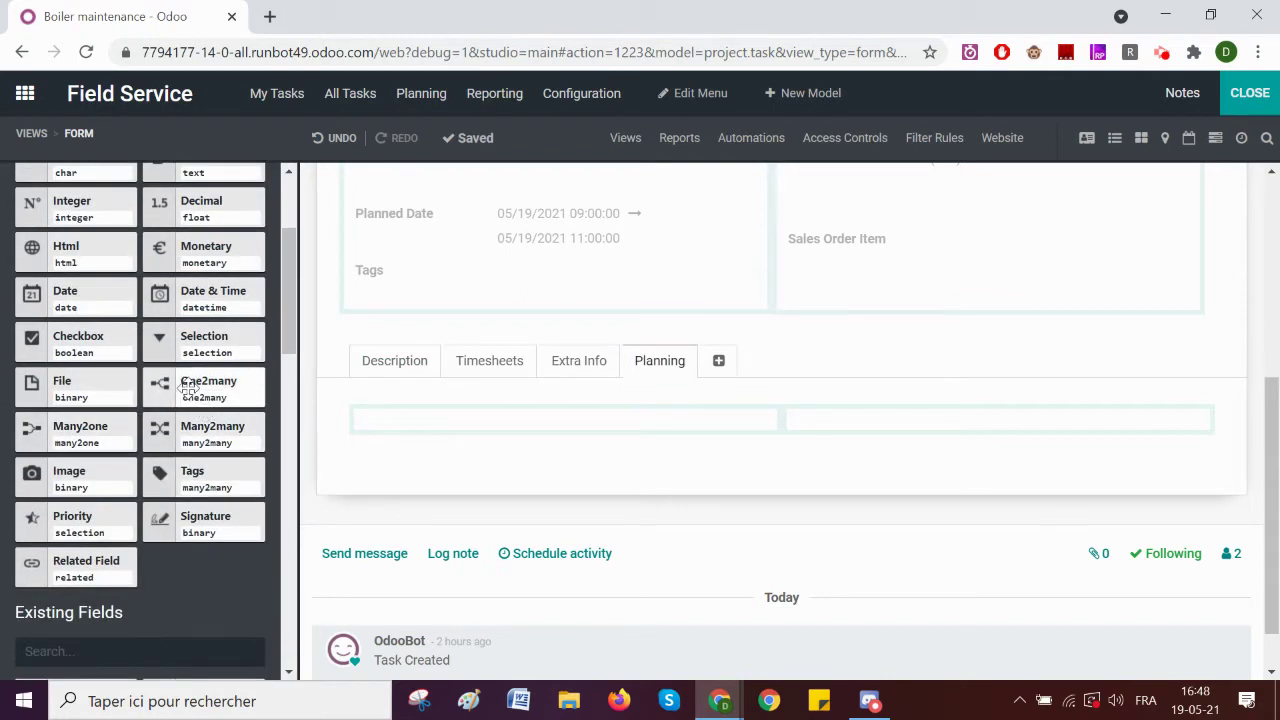
drag(192, 390, 426, 422)
click(554, 214)
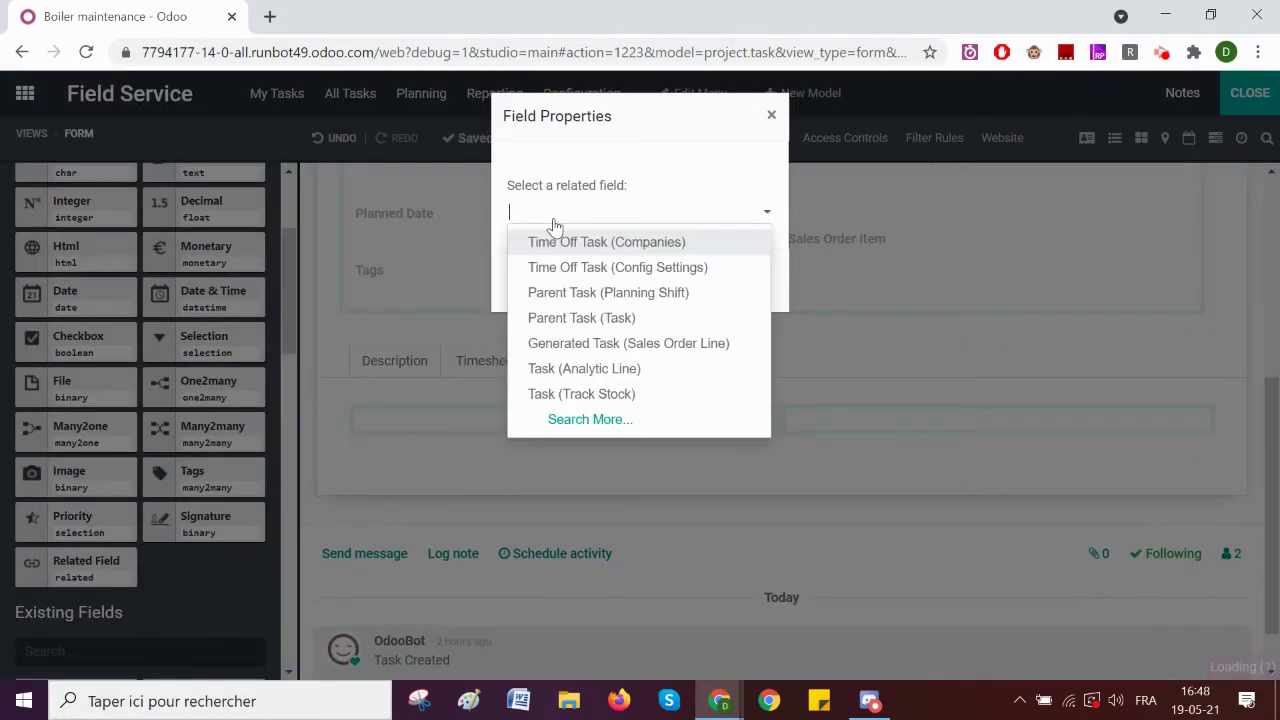
text(plannin)
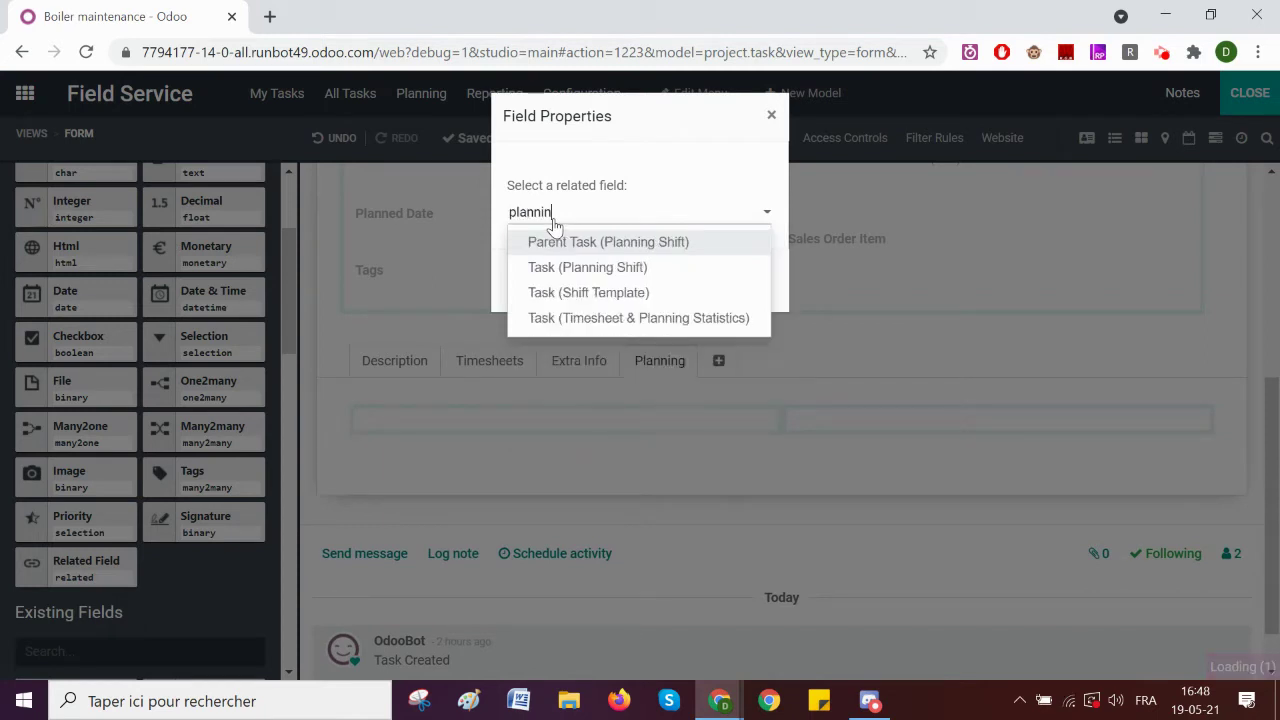
text(g.shi)
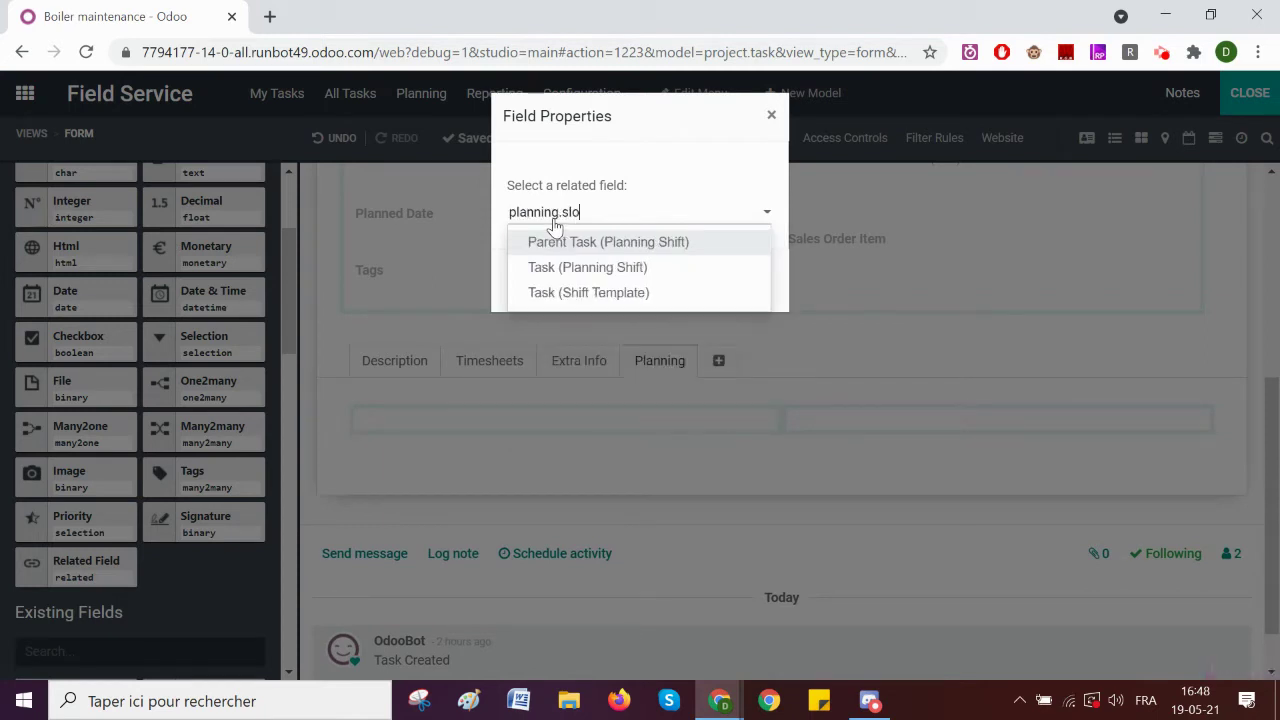
key(Down)
key(Return)
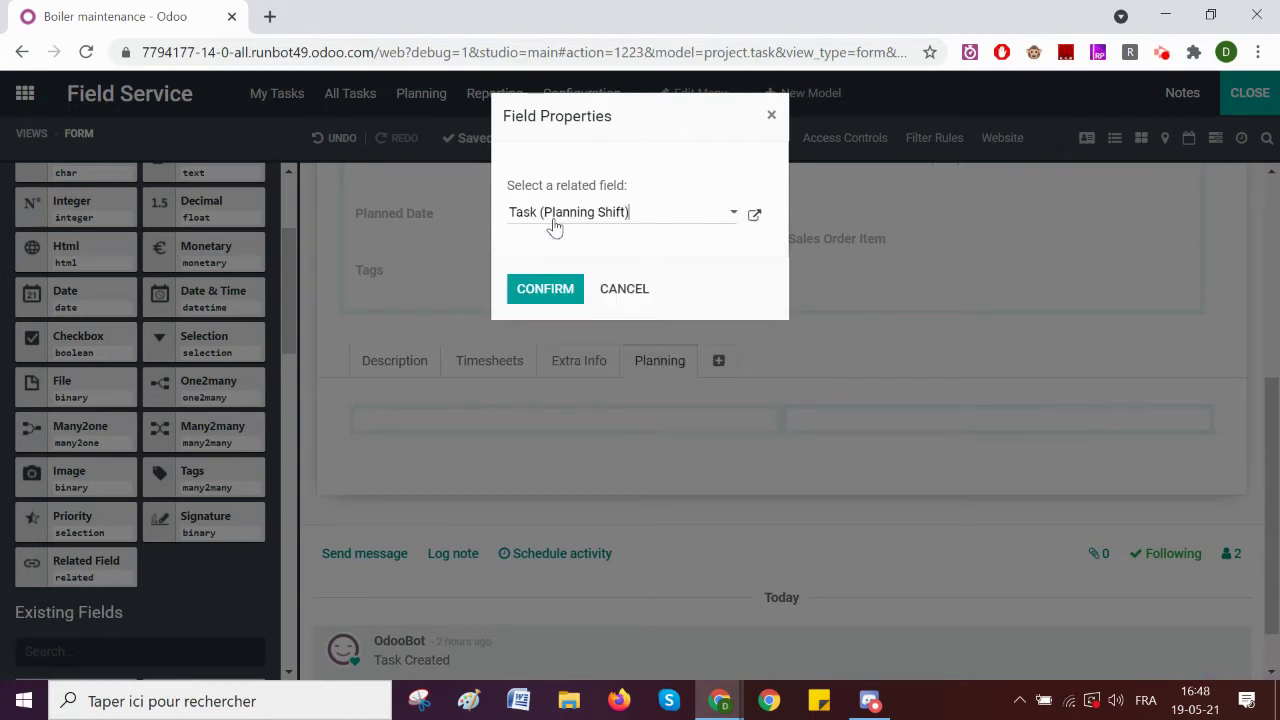
click(545, 289)
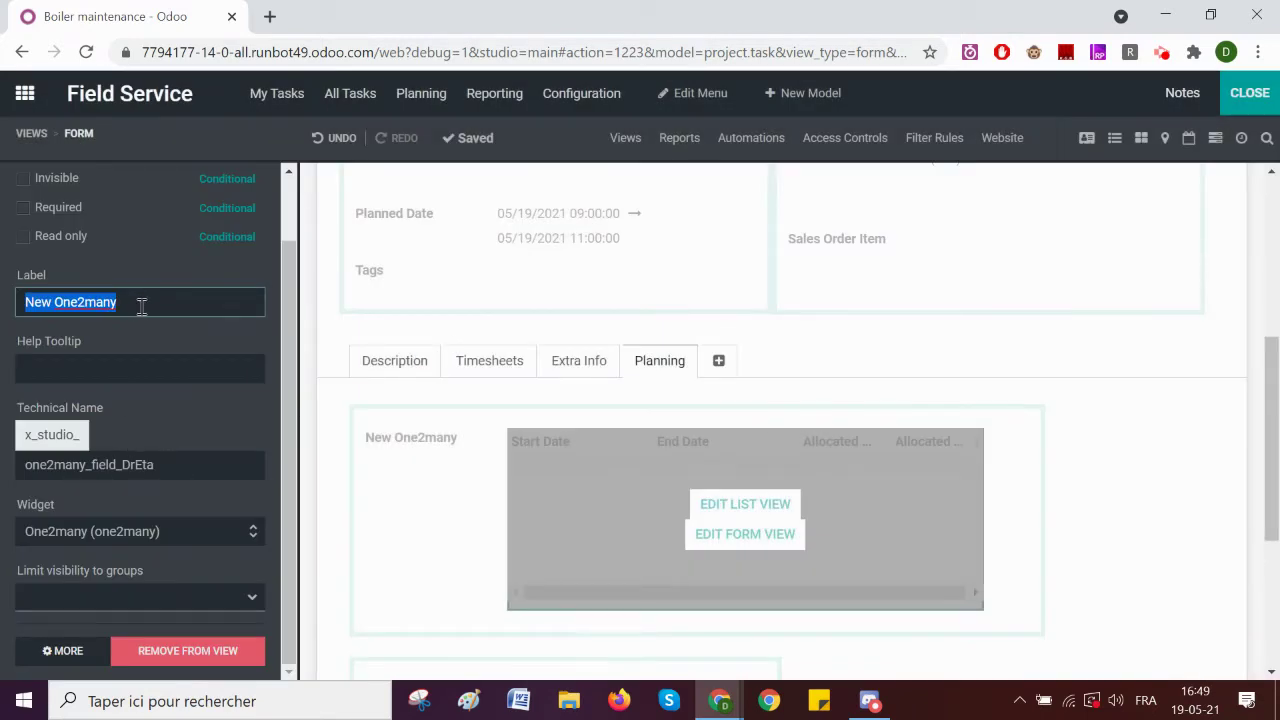
text(Planning)
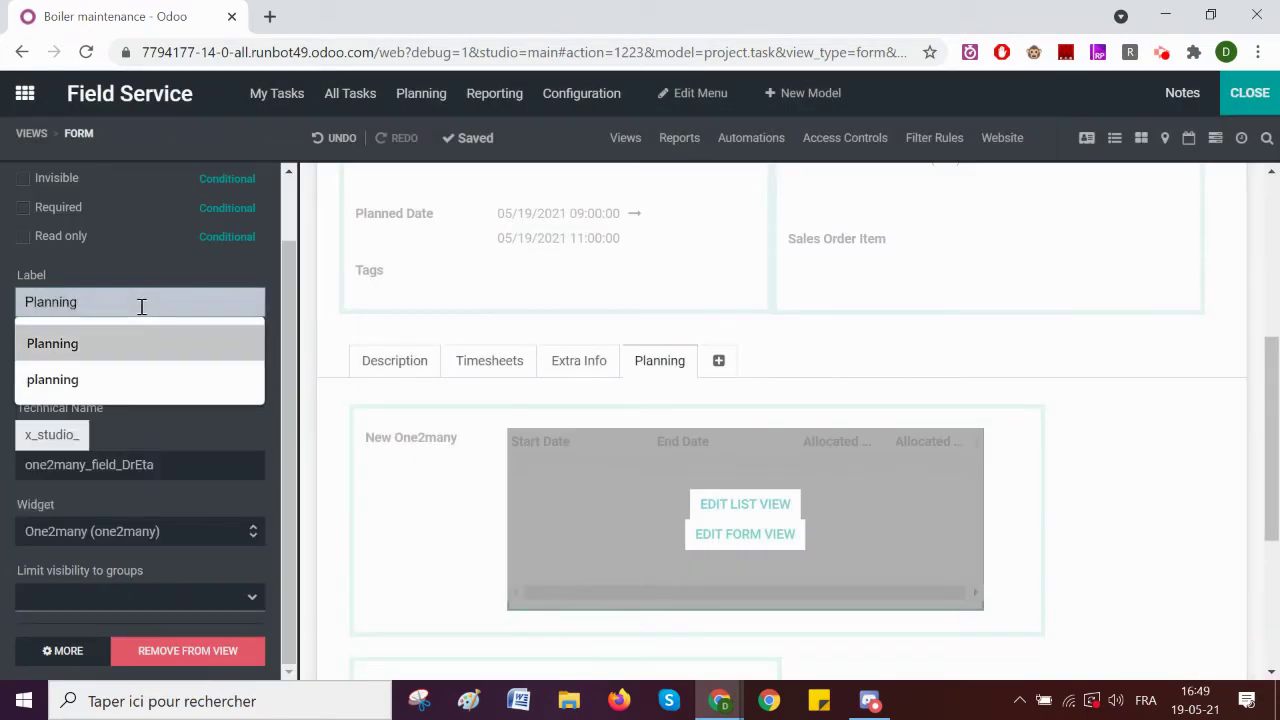
key(Return)
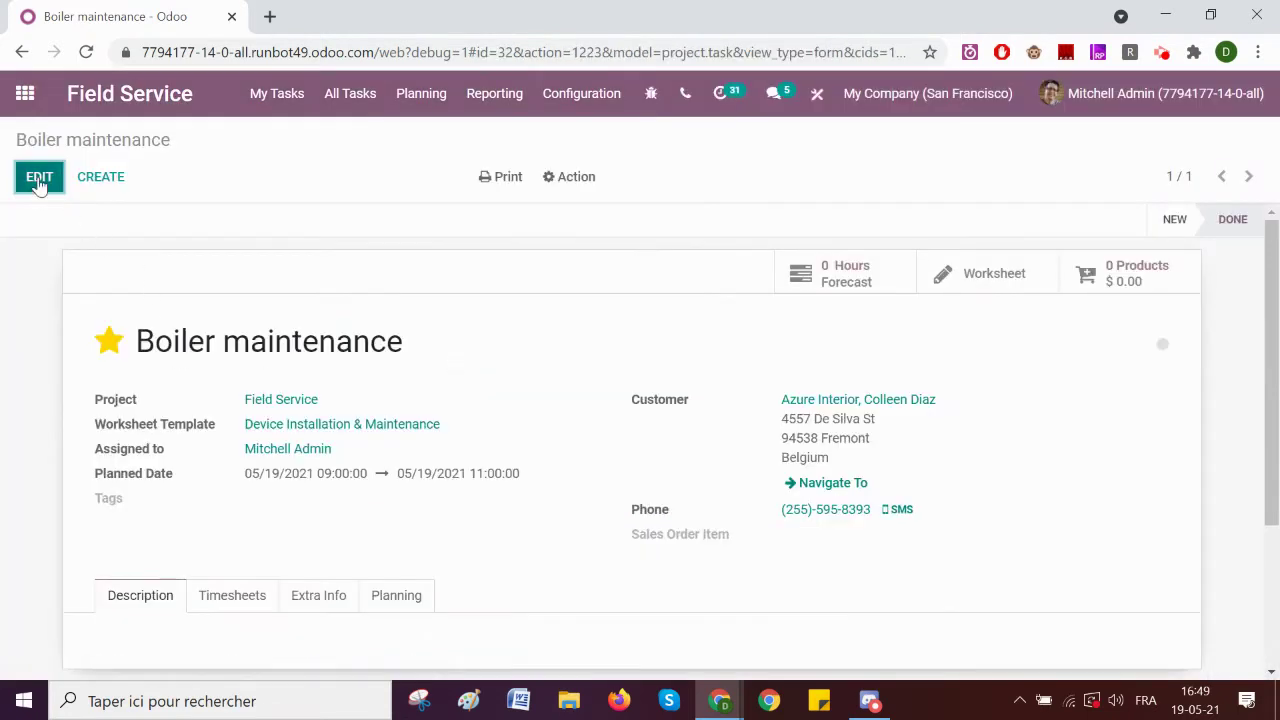
Step: Edit the Boiler maintenance task, add a line in its Planning tab and show the Employee and Role columns
click(39, 185)
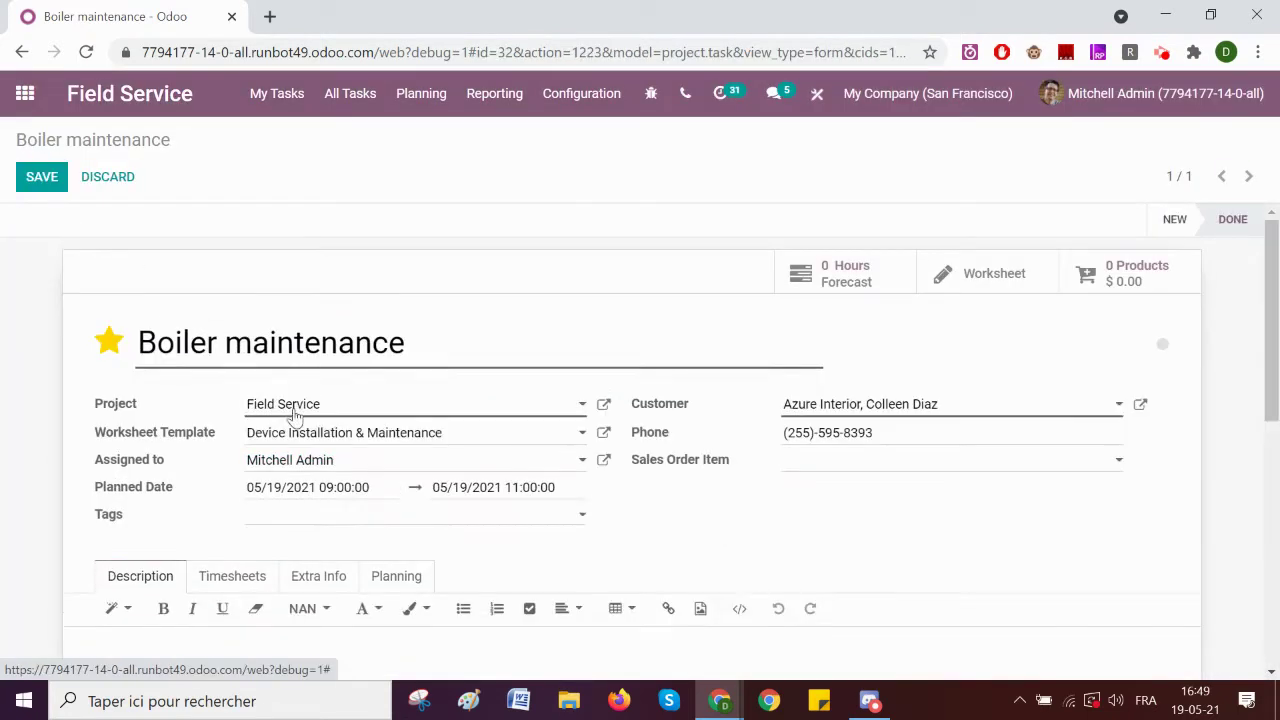
scroll(383, 457, down, 1)
click(394, 478)
scroll(347, 487, down, 1)
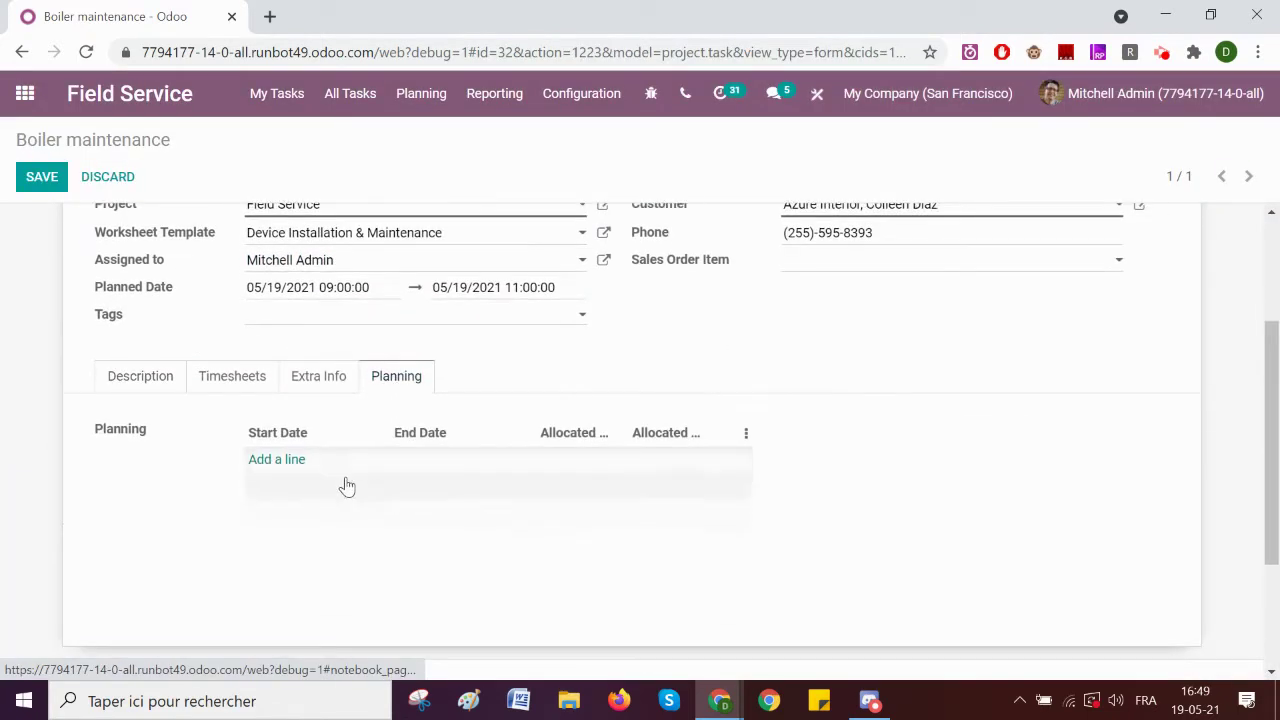
click(282, 460)
click(746, 435)
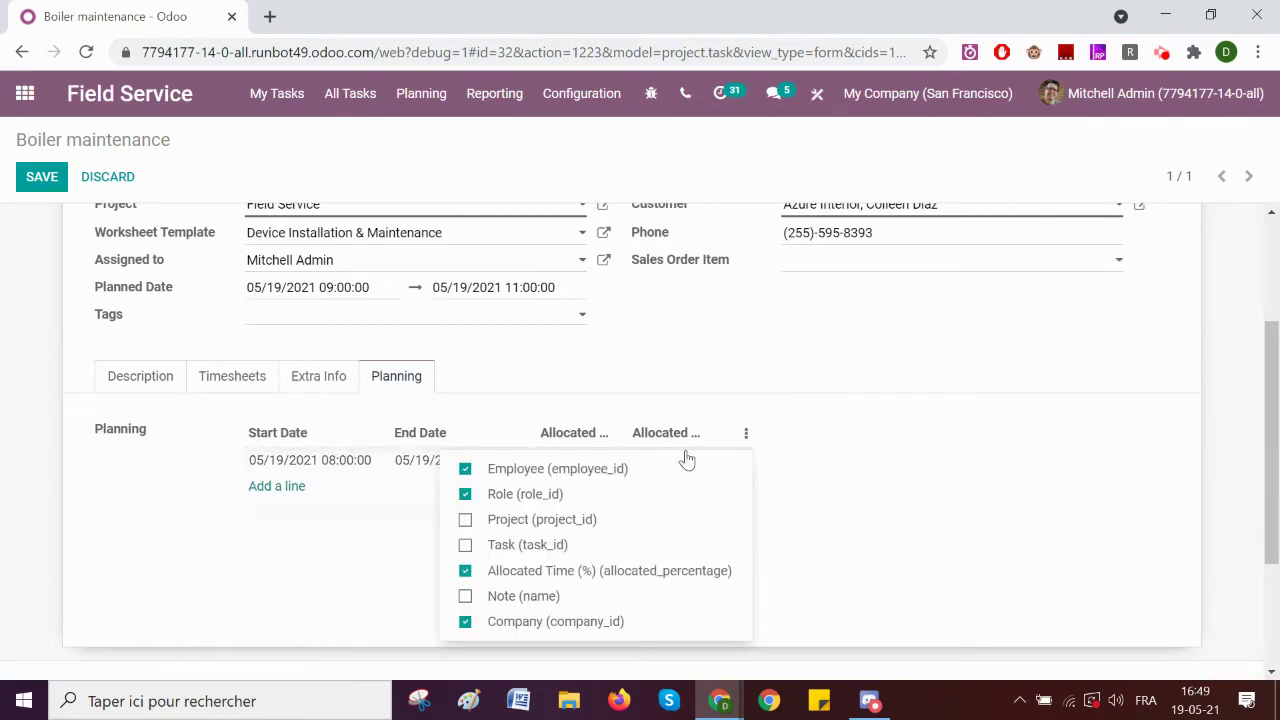
click(508, 490)
click(740, 470)
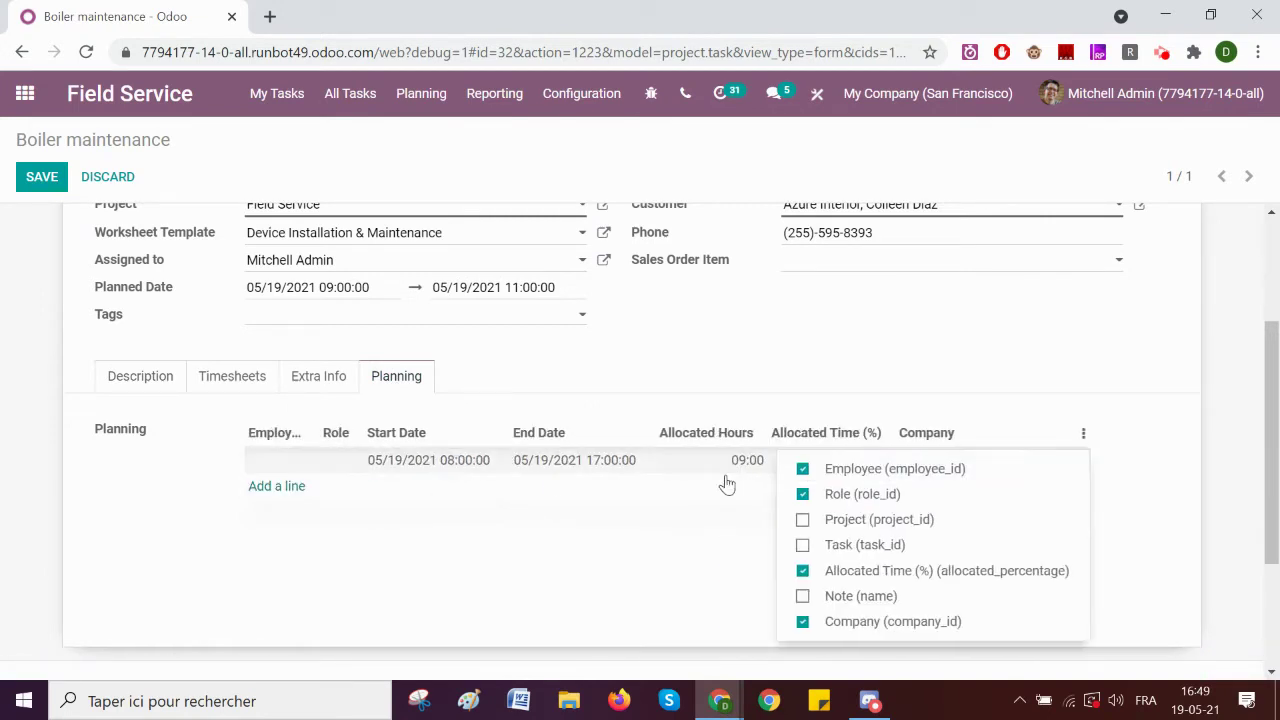
Step: Assign the first suggested employee to the planning line, add a second line for the second suggested employee, and save the task
click(286, 464)
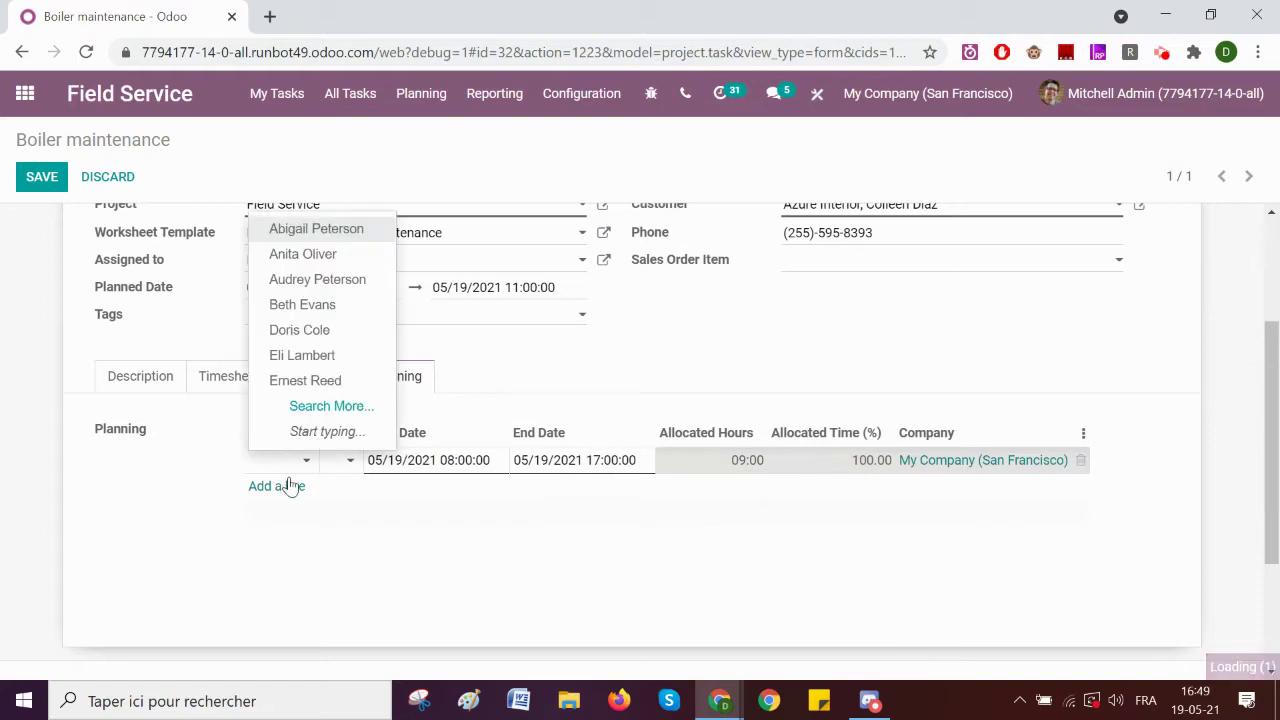
click(302, 229)
click(283, 489)
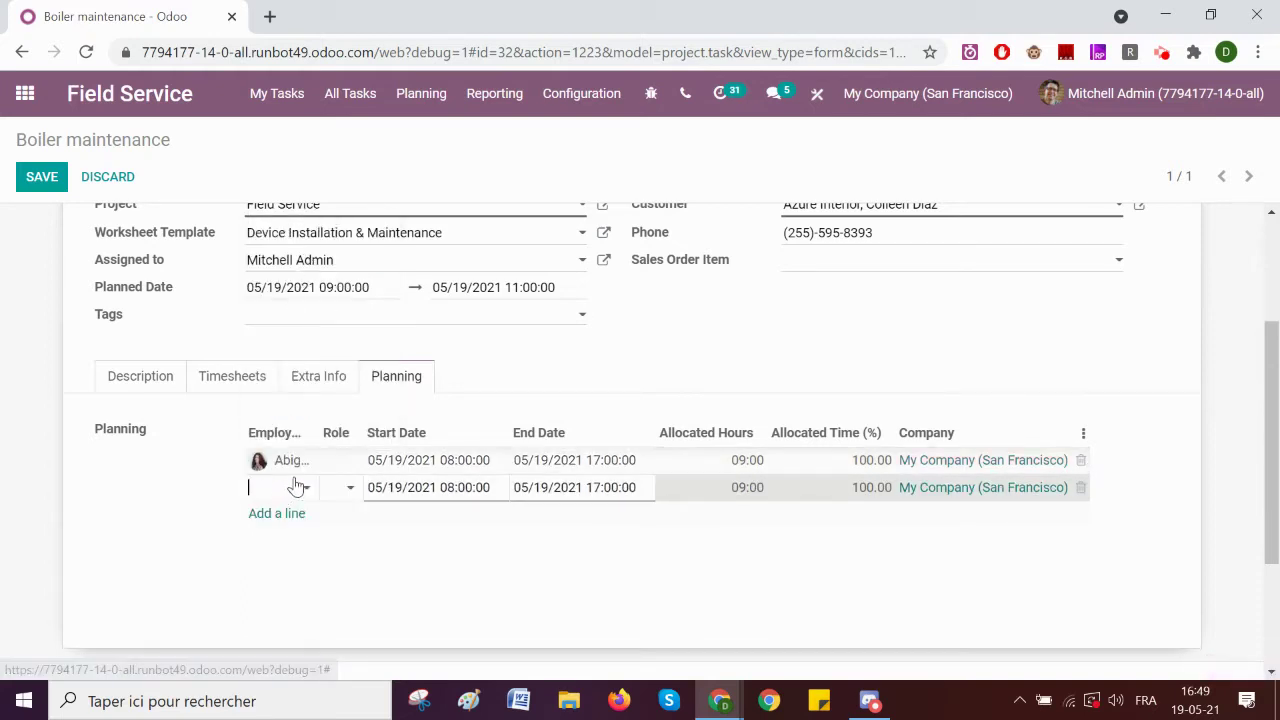
click(295, 488)
click(307, 283)
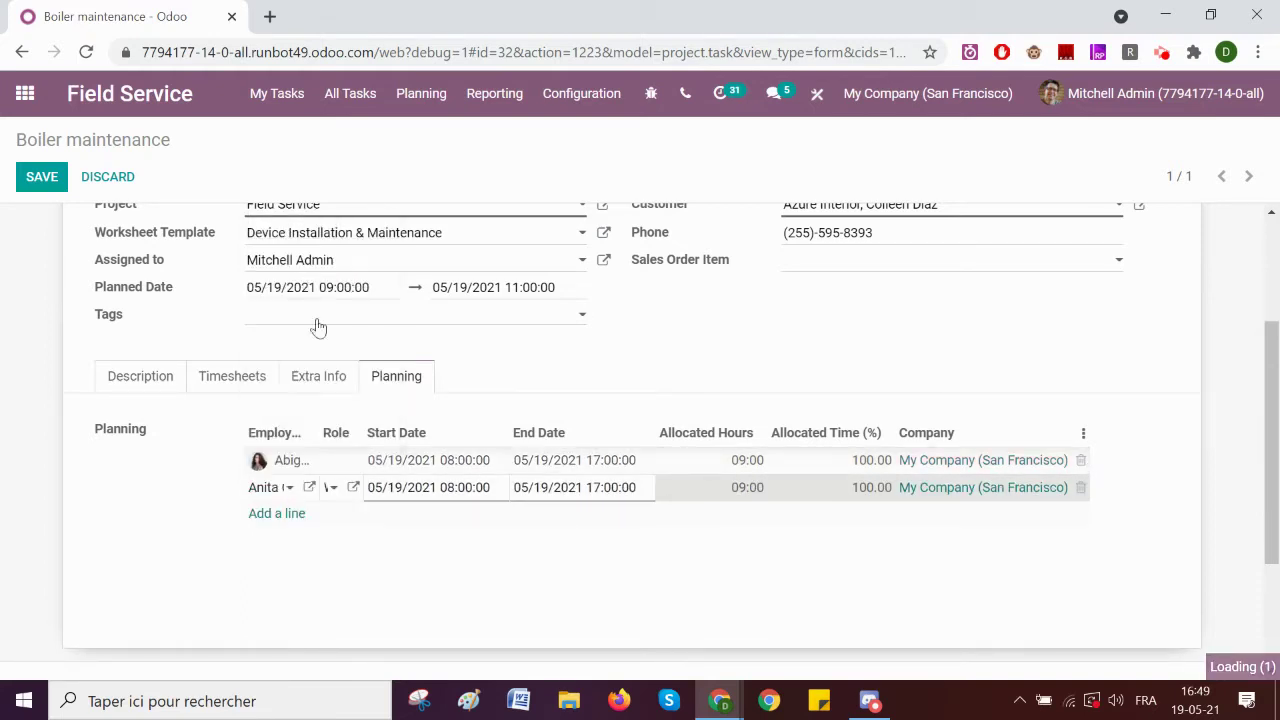
click(40, 176)
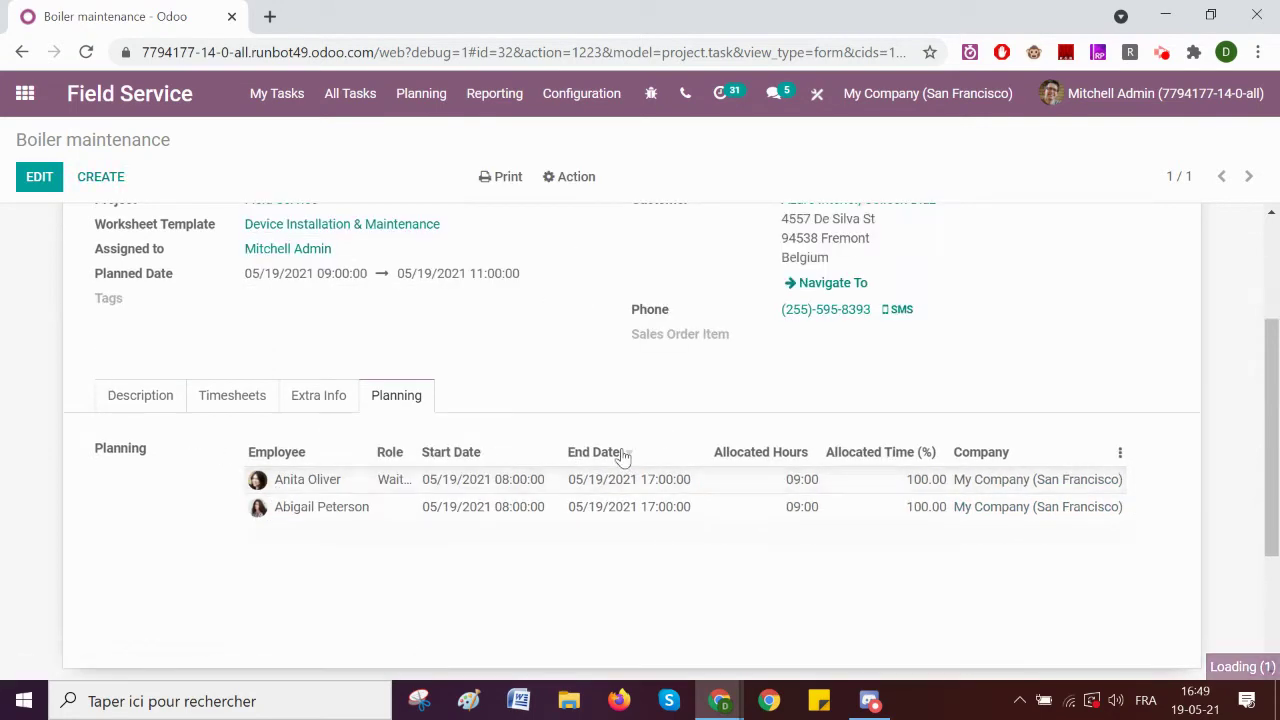
scroll(646, 452, up, 1)
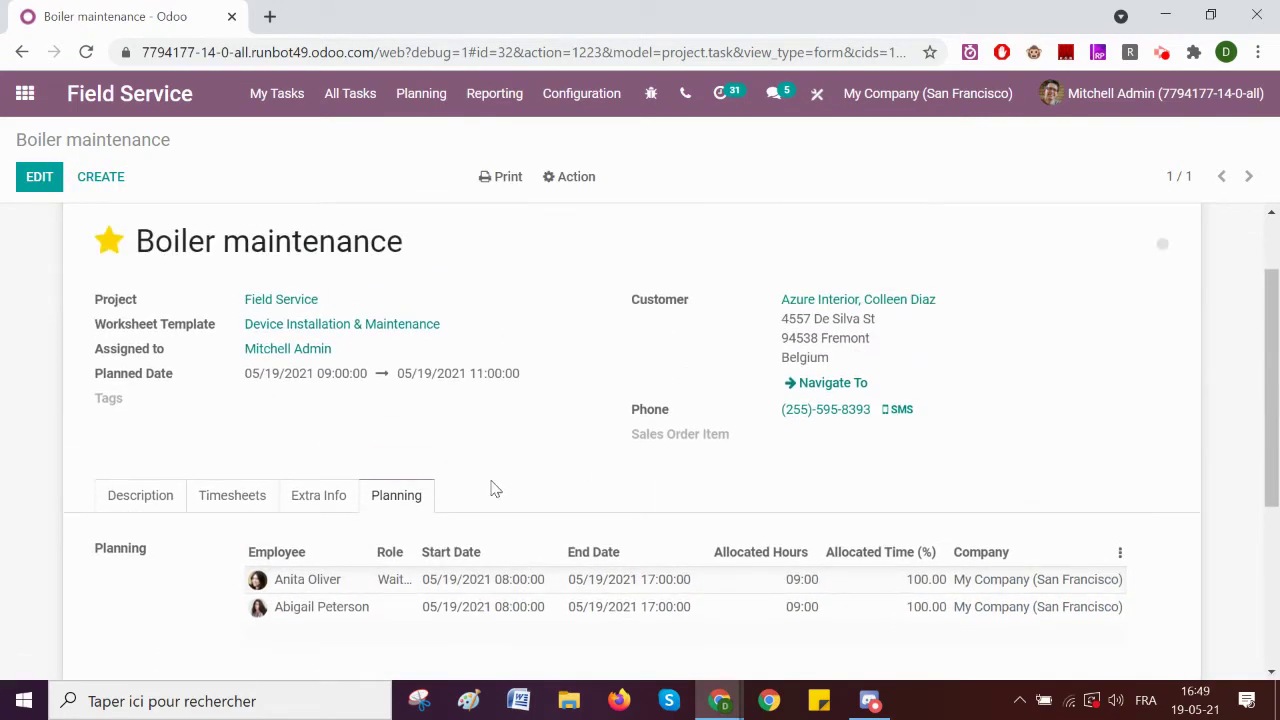
Step: Open the Planning app's weekly schedule by employee and inspect the Boiler maintenance shift on Wednesday, 19th
click(25, 93)
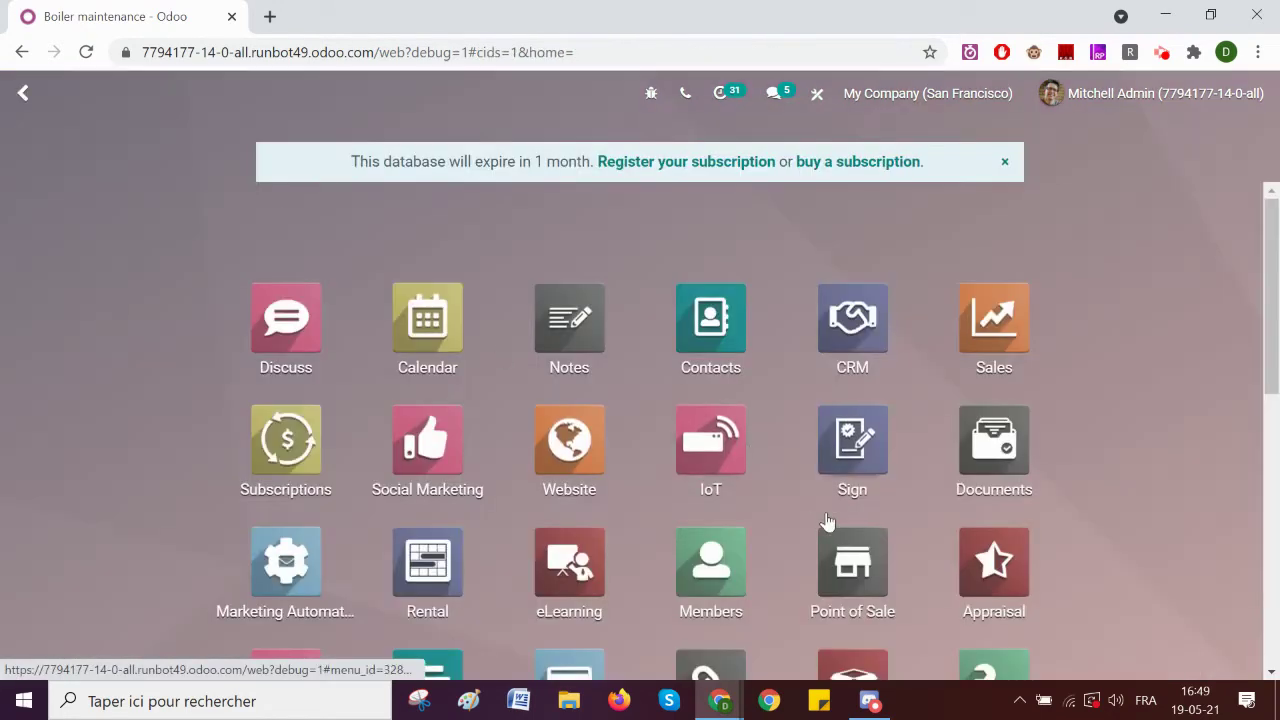
scroll(826, 521, down, 3)
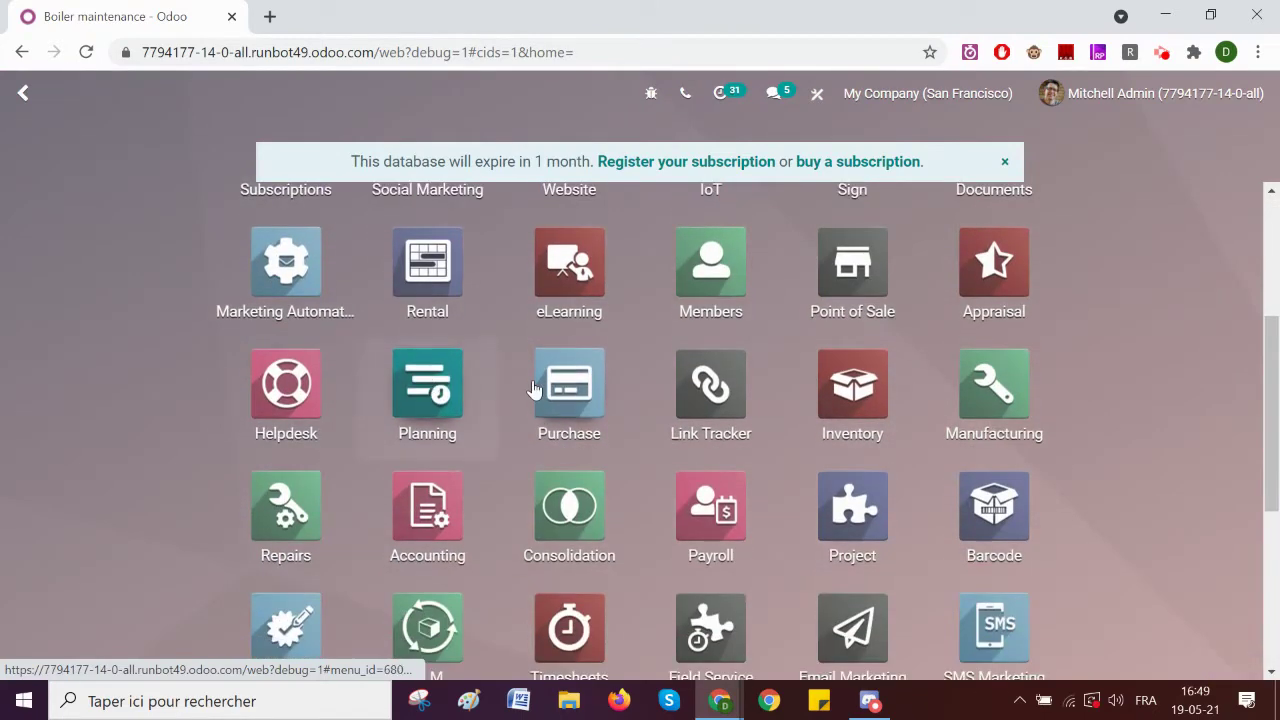
click(535, 390)
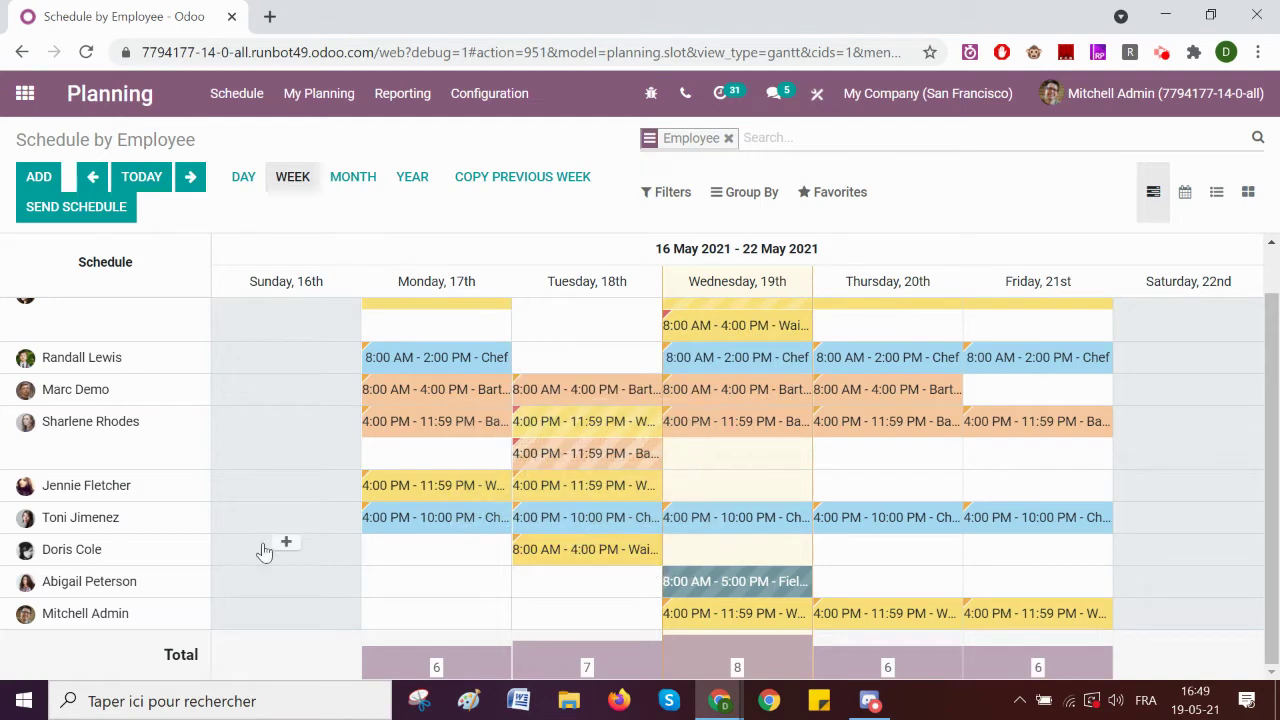
scroll(130, 556, up, 1)
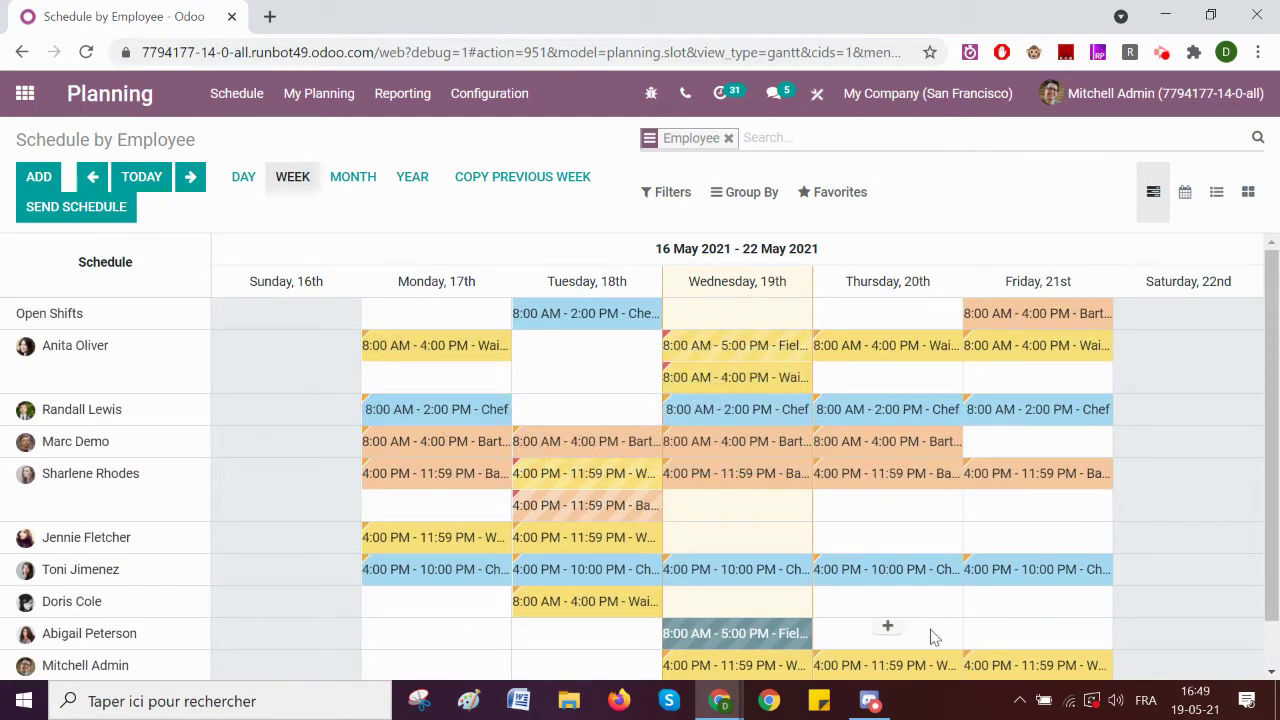
mouse_move(737, 630)
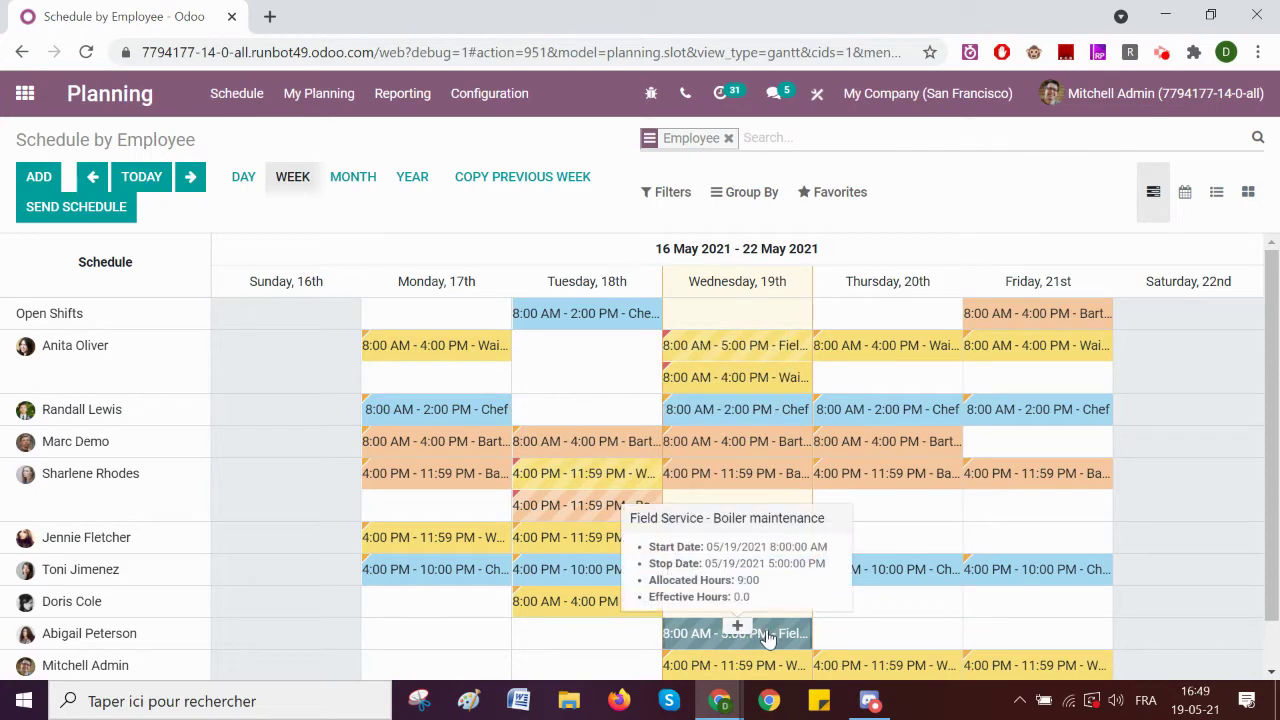
click(27, 100)
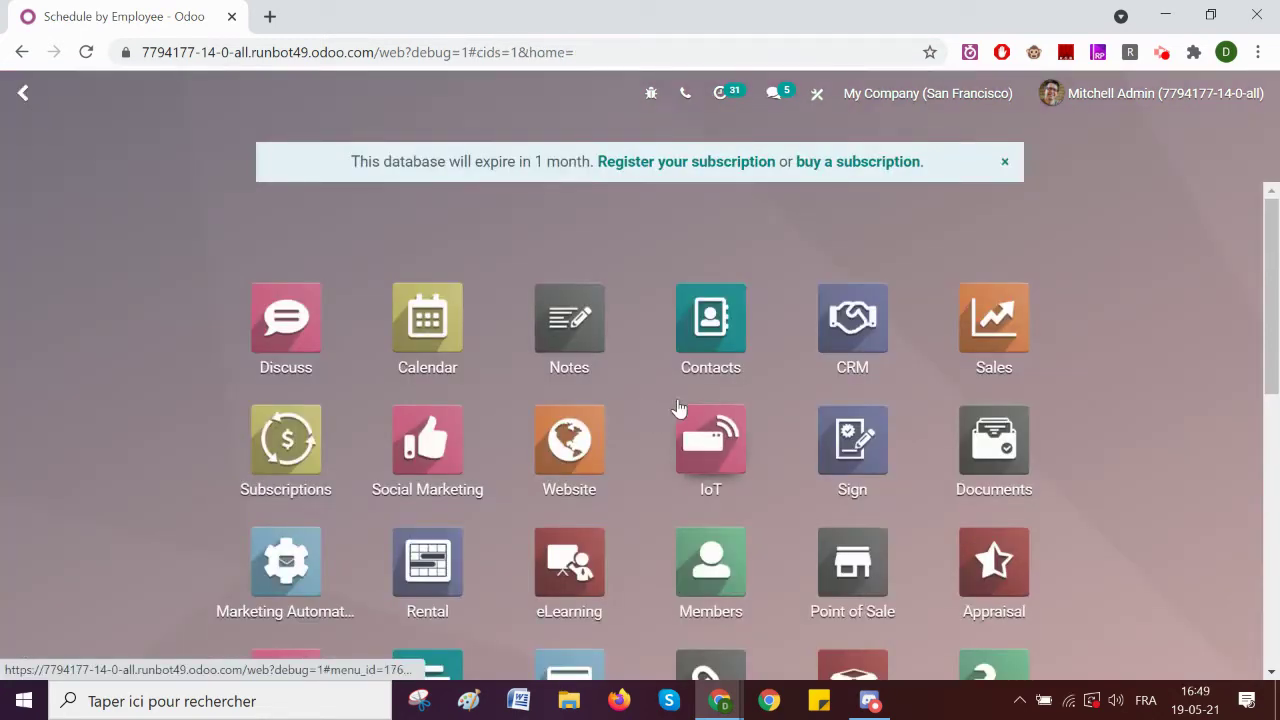
scroll(710, 432, down, 3)
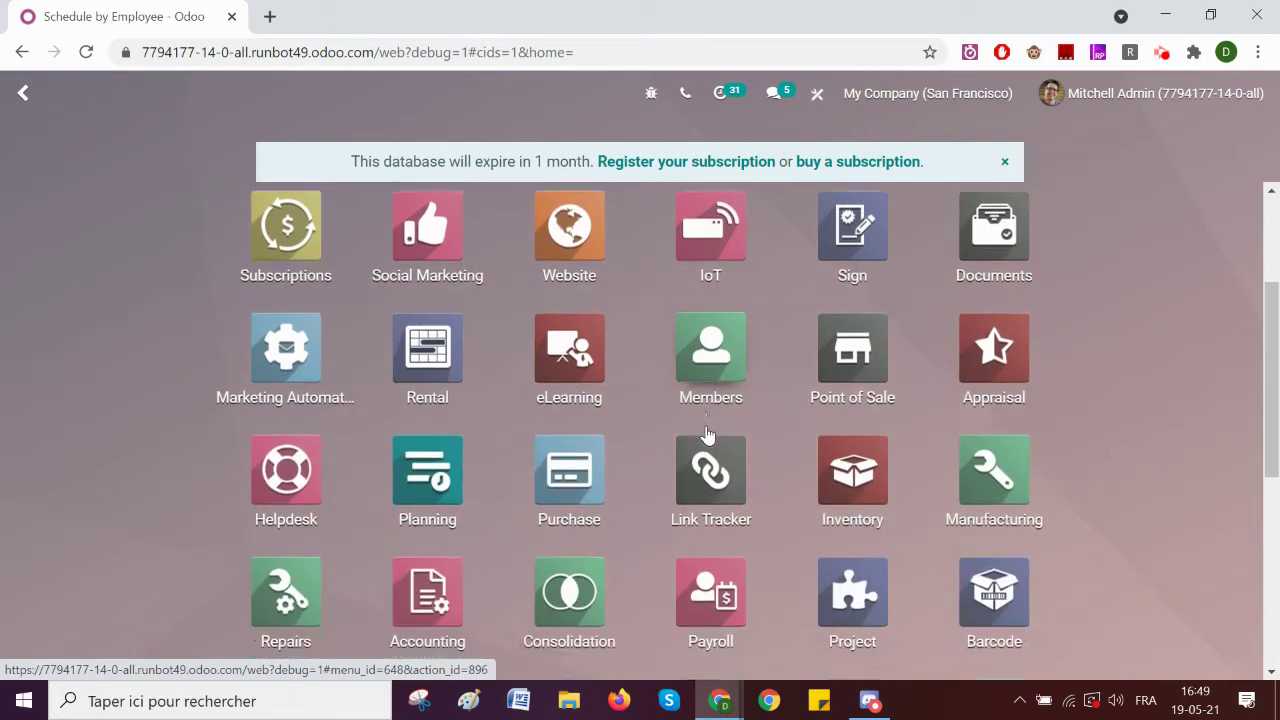
click(855, 515)
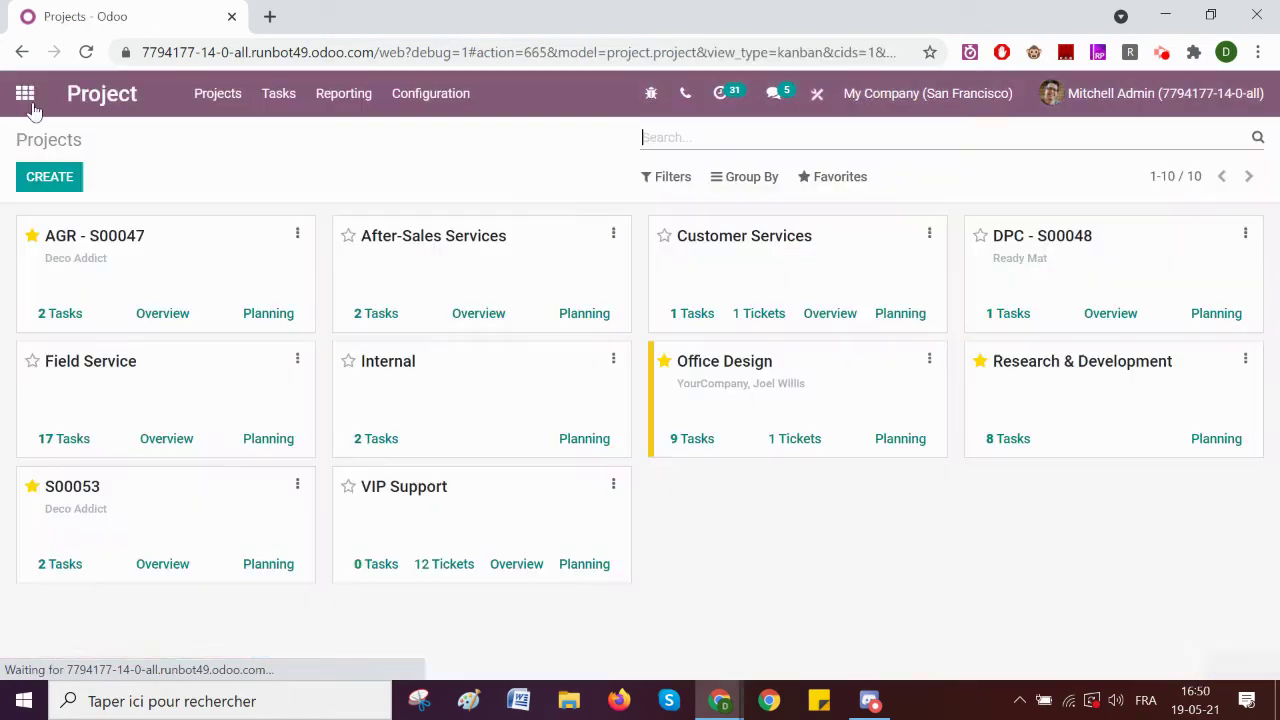
Step: Reopen the Boiler maintenance task in Field Service and examine the shifts listed in its Planning tab
click(26, 100)
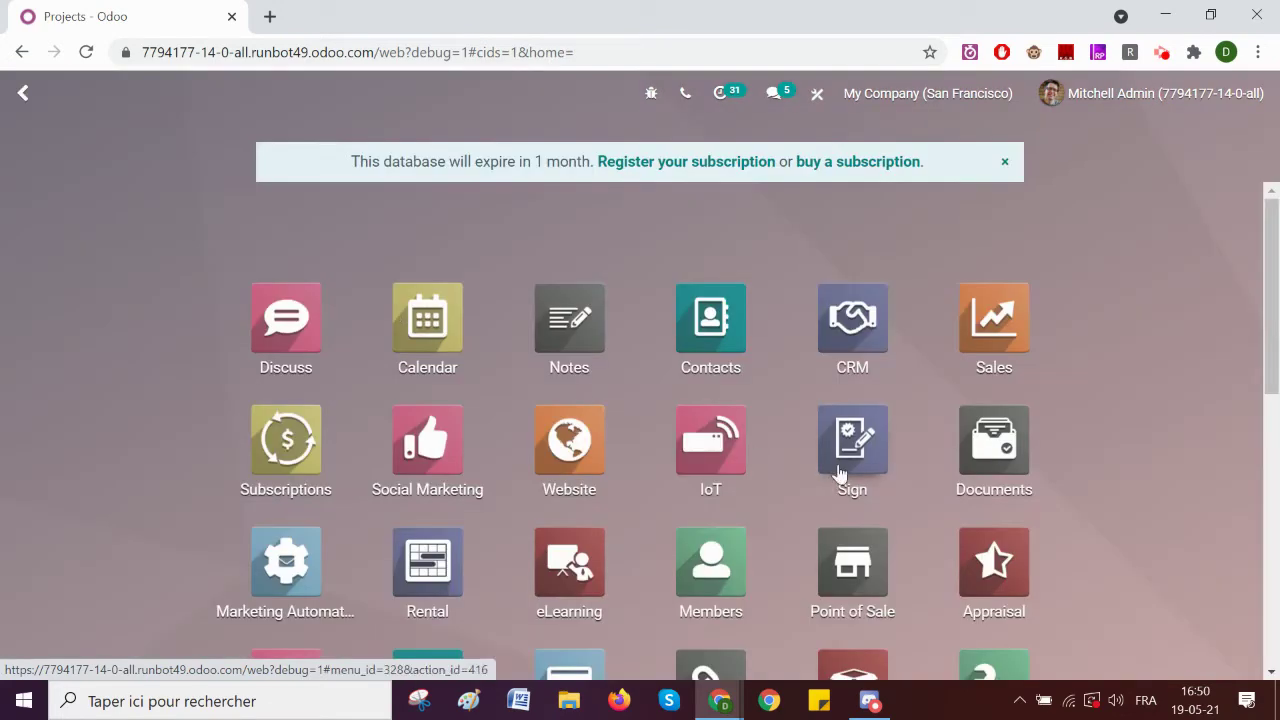
scroll(840, 470, down, 2)
scroll(840, 472, down, 4)
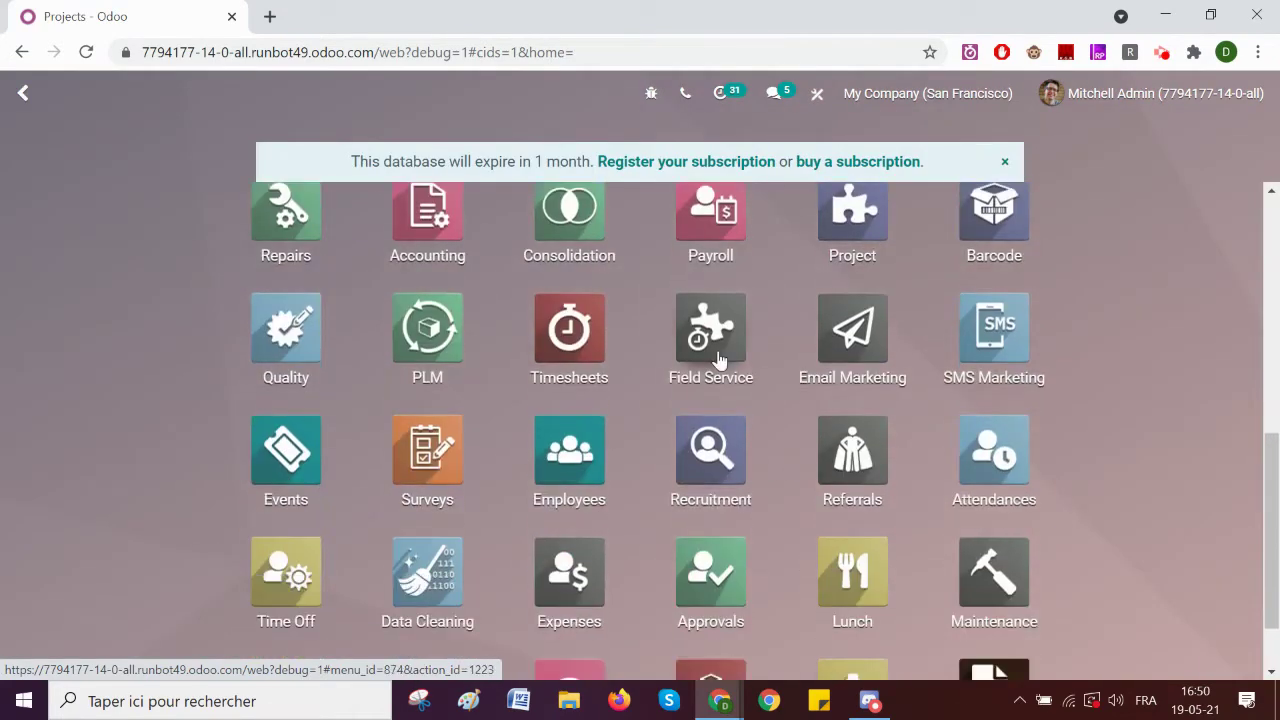
click(703, 345)
click(212, 329)
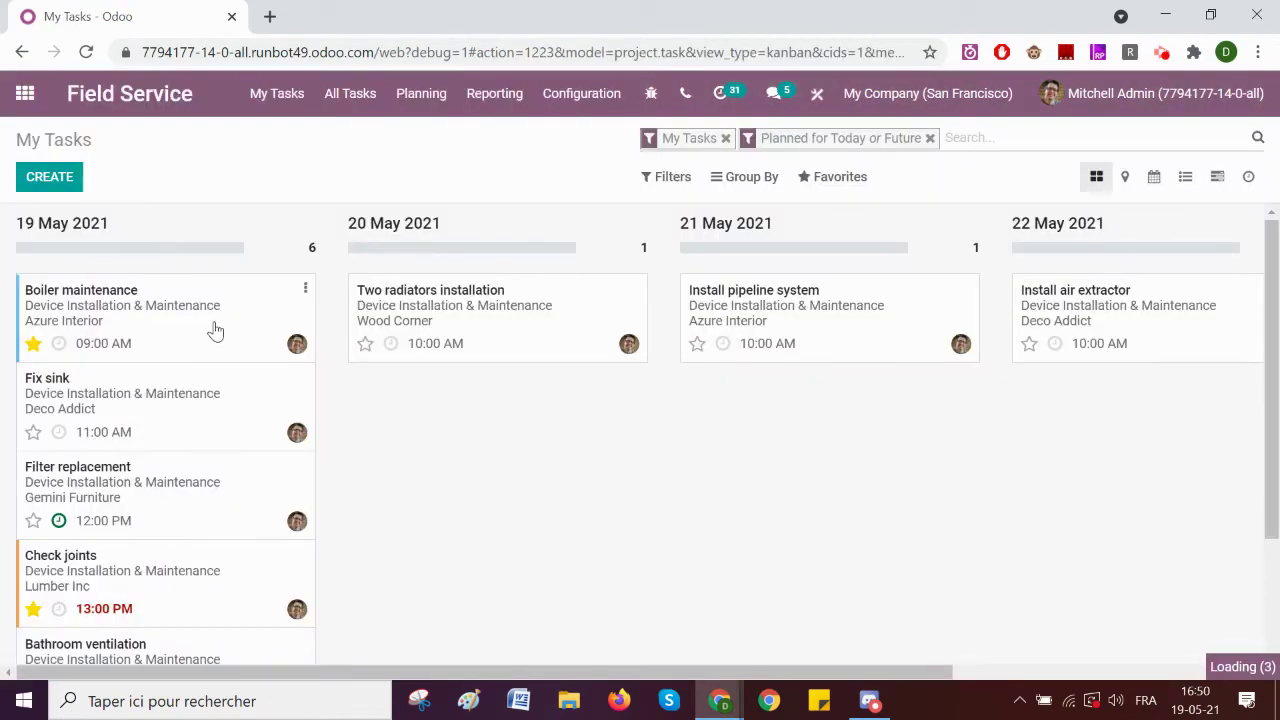
click(417, 600)
scroll(477, 488, down, 2)
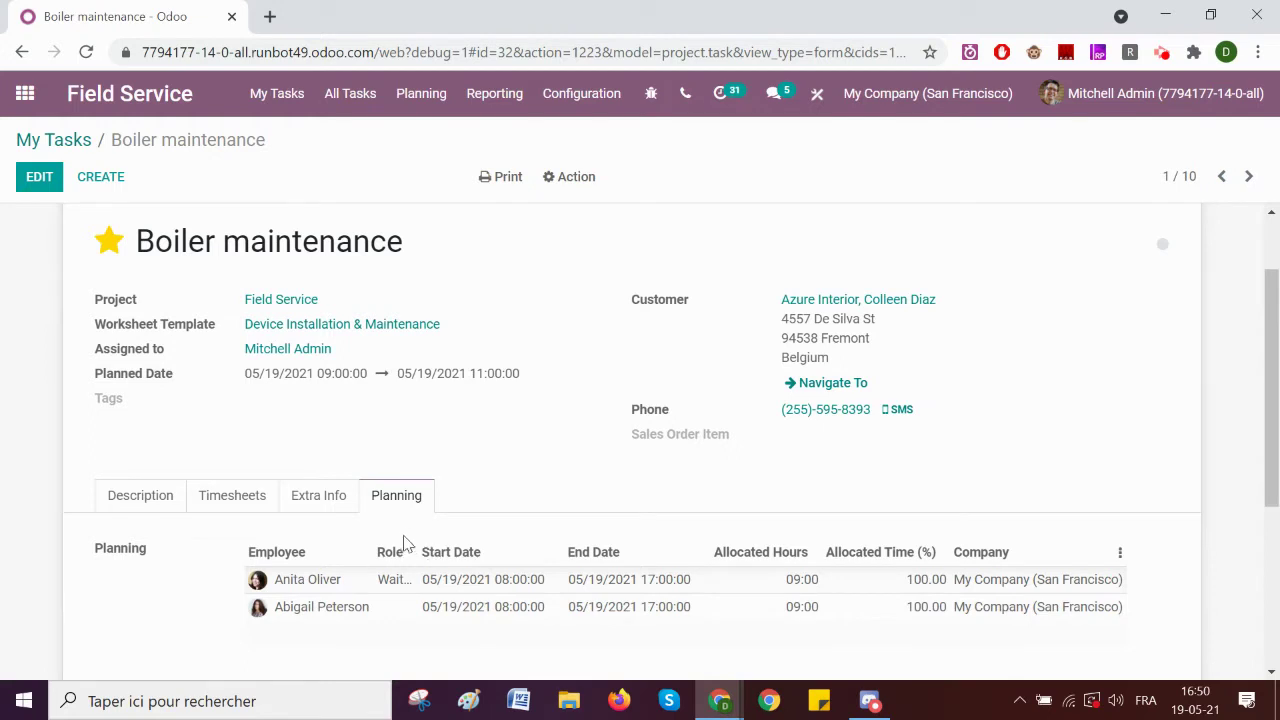
scroll(400, 543, down, 1)
scroll(400, 543, up, 1)
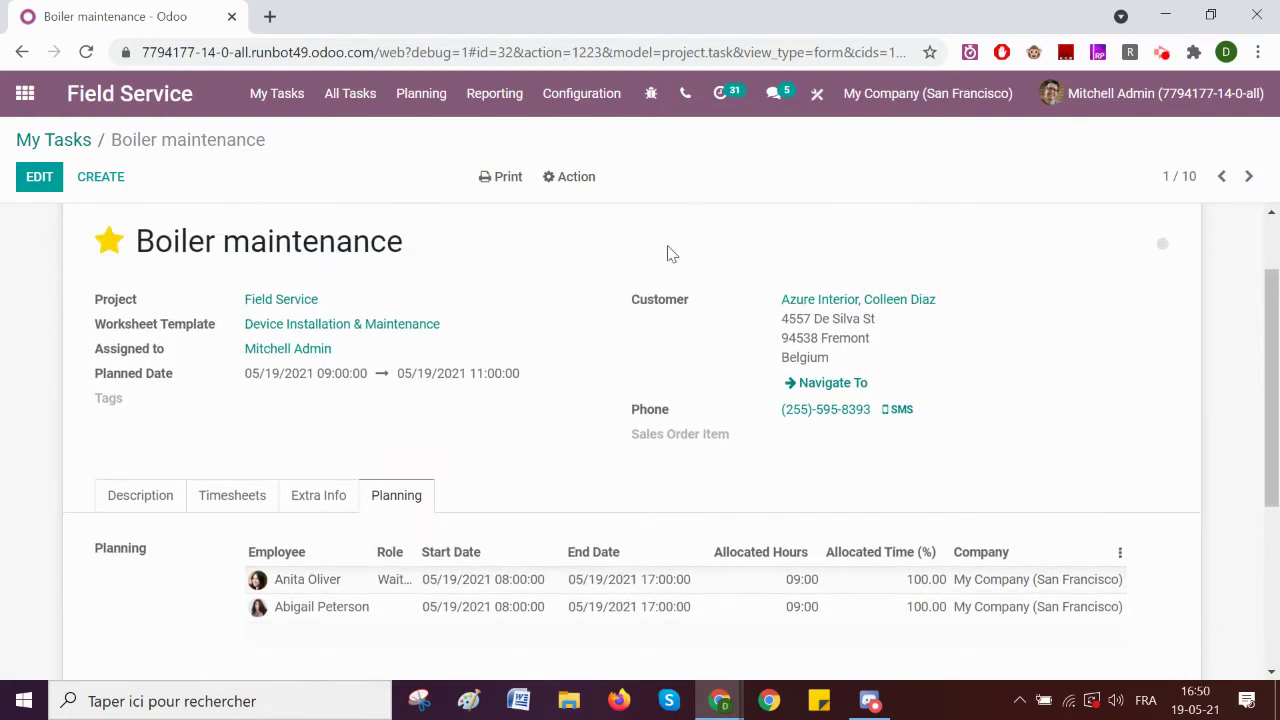
Step: Open the task form in Studio and bring up the full field definition of the Tags field
click(815, 97)
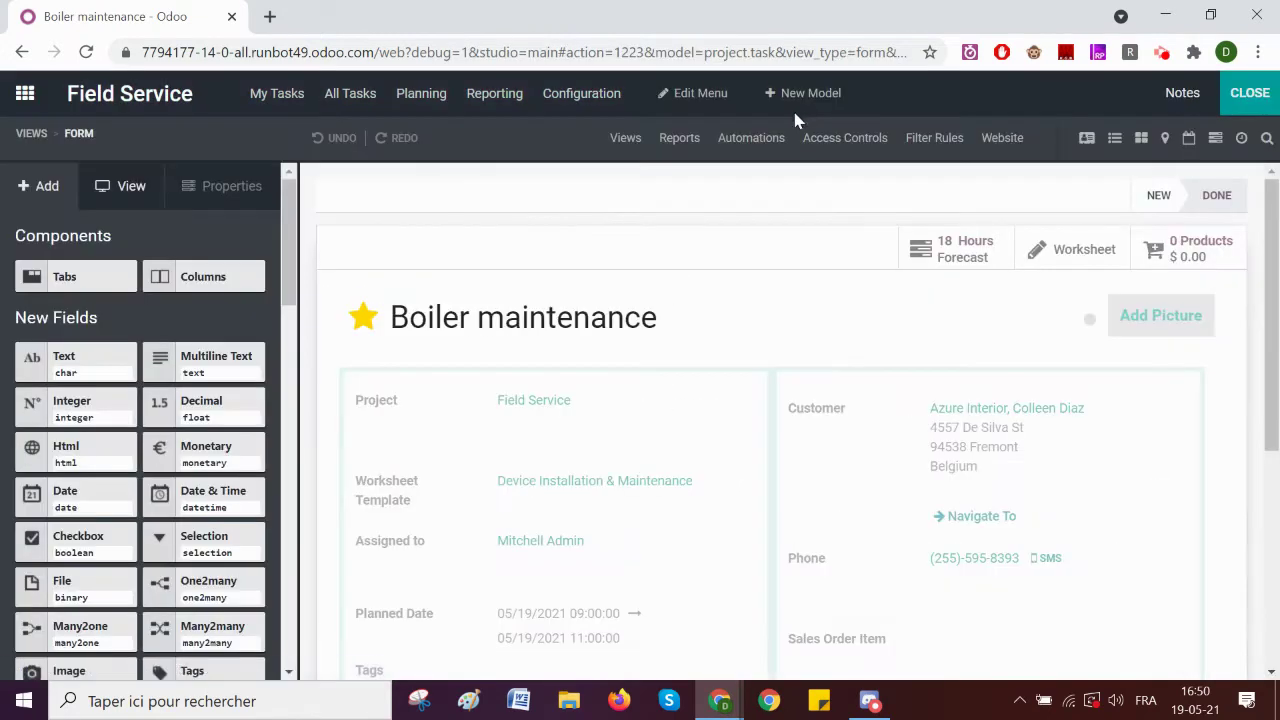
scroll(466, 491, down, 2)
scroll(481, 480, down, 1)
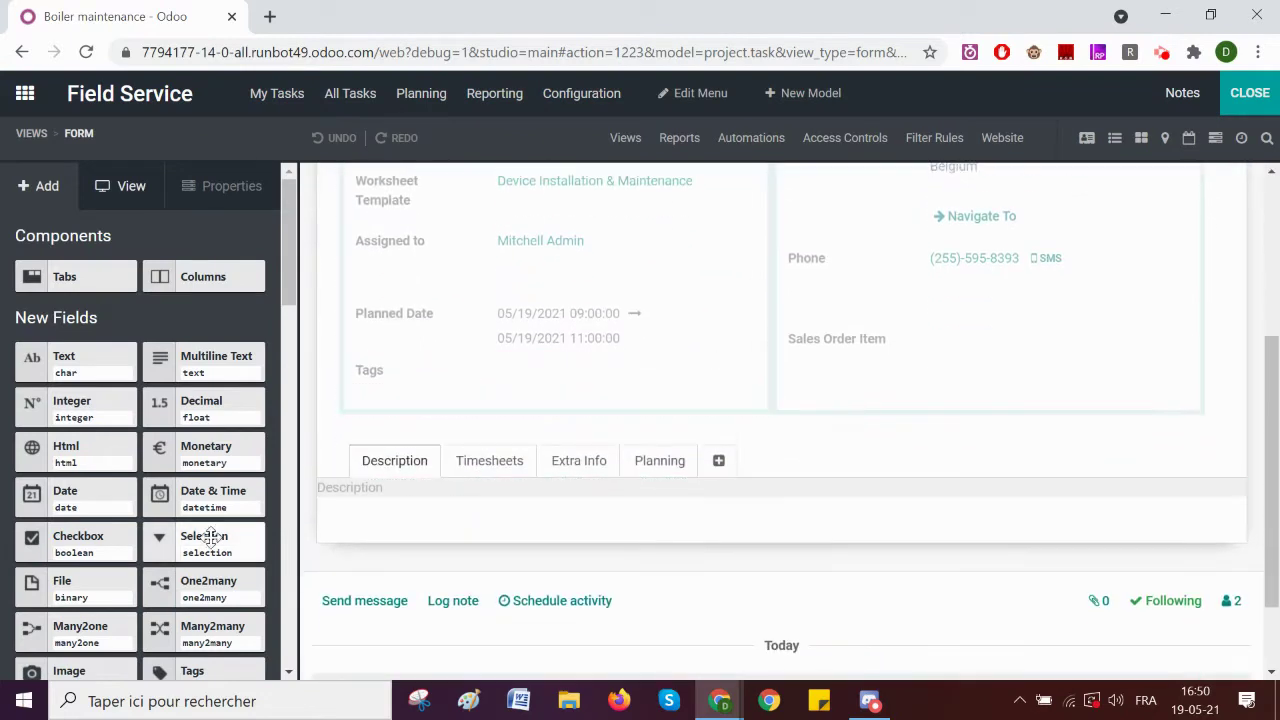
scroll(209, 534, down, 2)
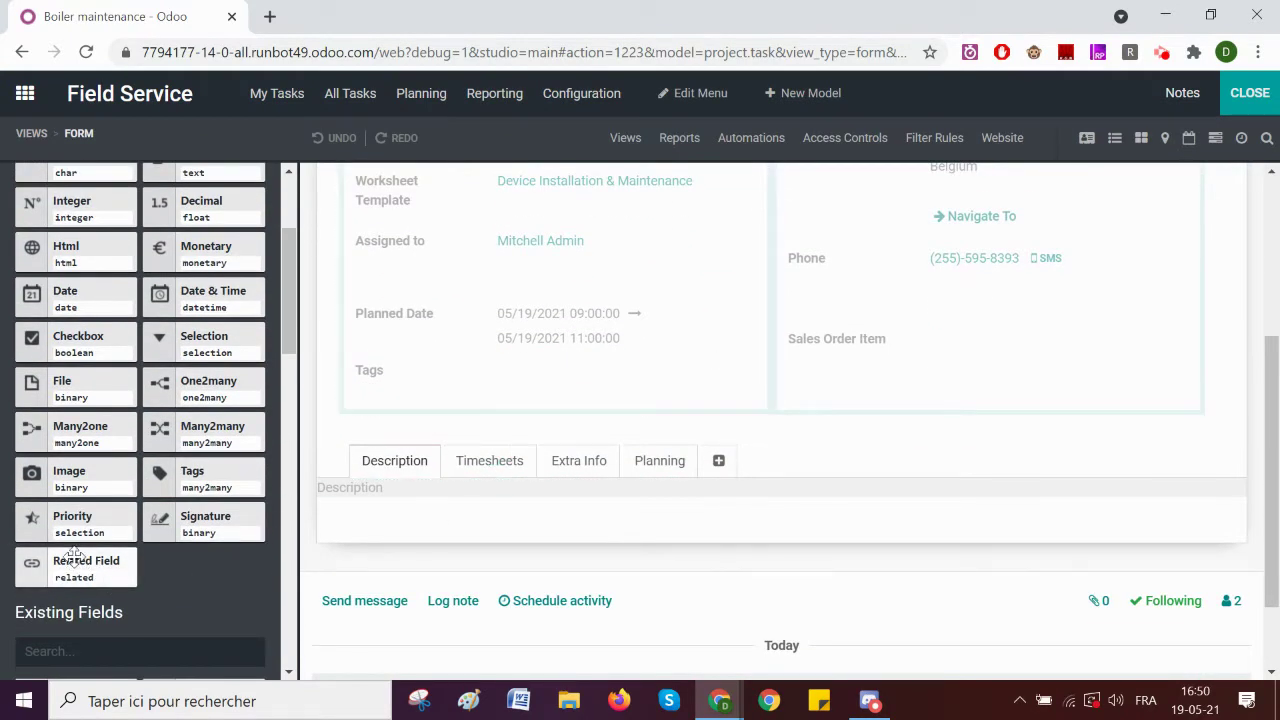
click(365, 375)
scroll(100, 590, down, 2)
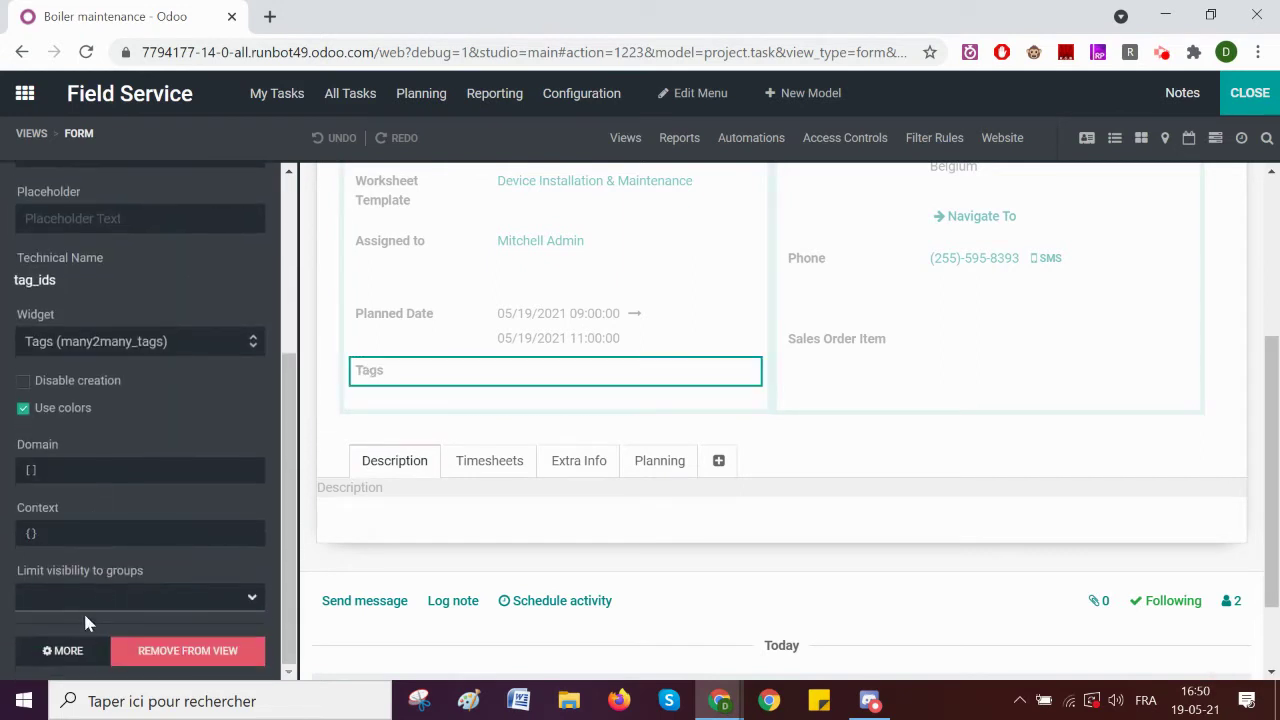
click(62, 651)
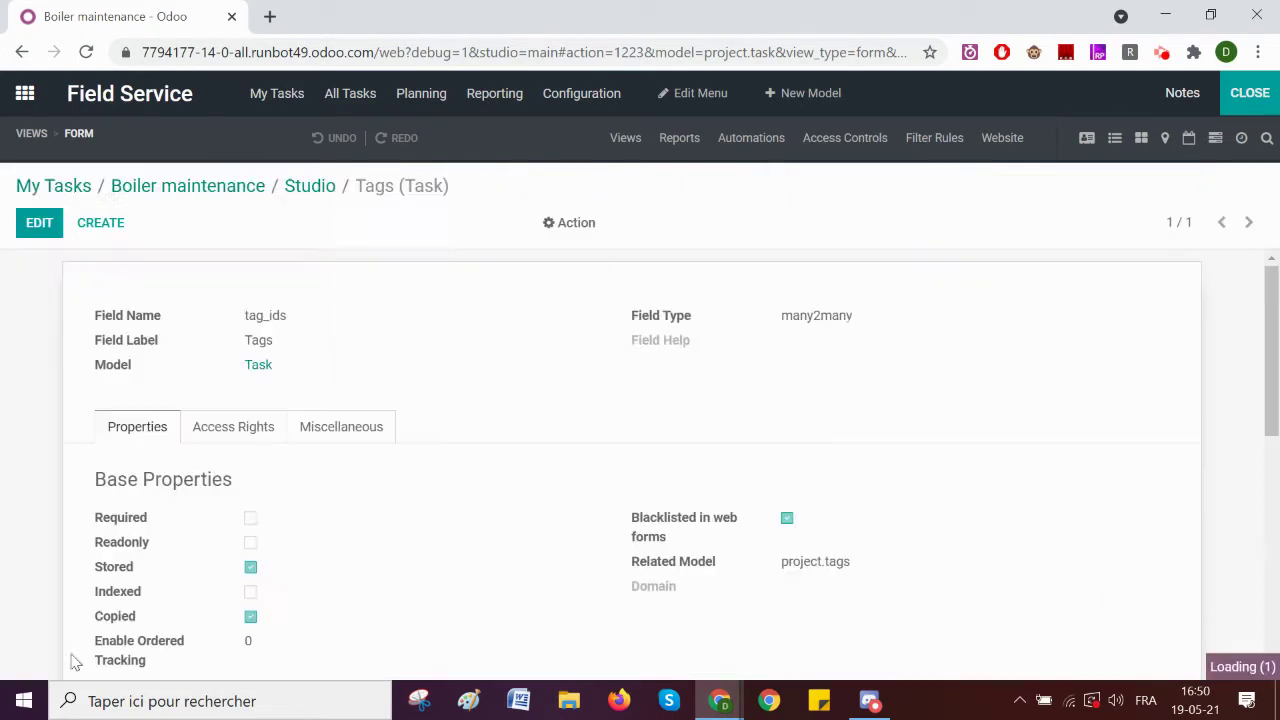
Step: Start a new field definition with field name x_ded and label ded, and show its Advanced Properties
click(103, 228)
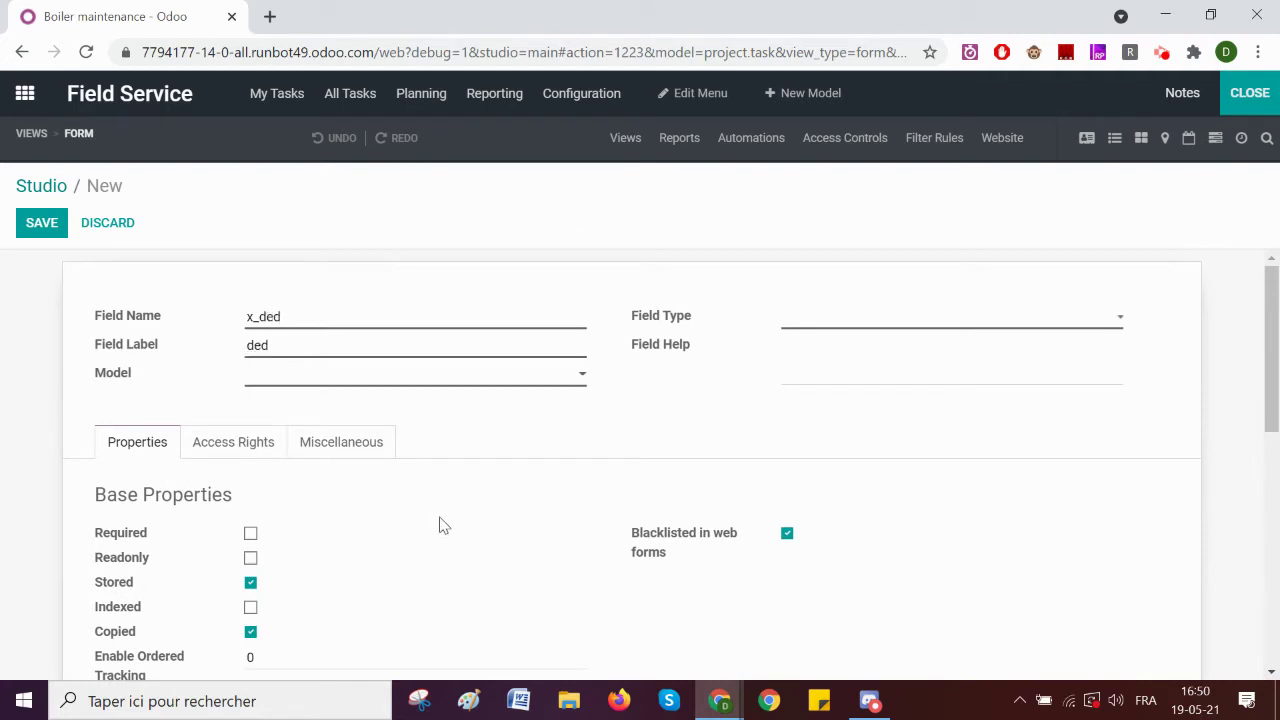
scroll(443, 525, down, 3)
Step: Duplicate the browser tab, leave Studio in the copy and show the Planning tab on the new task form
right_click(157, 10)
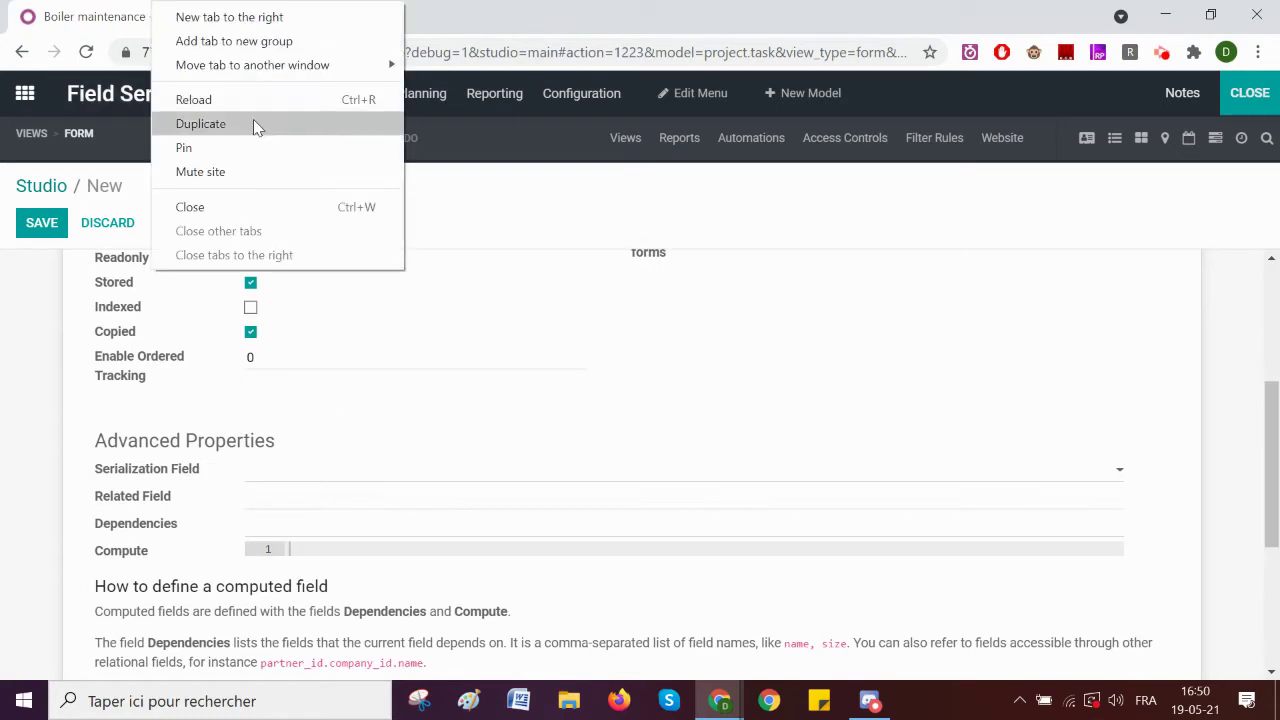
click(201, 124)
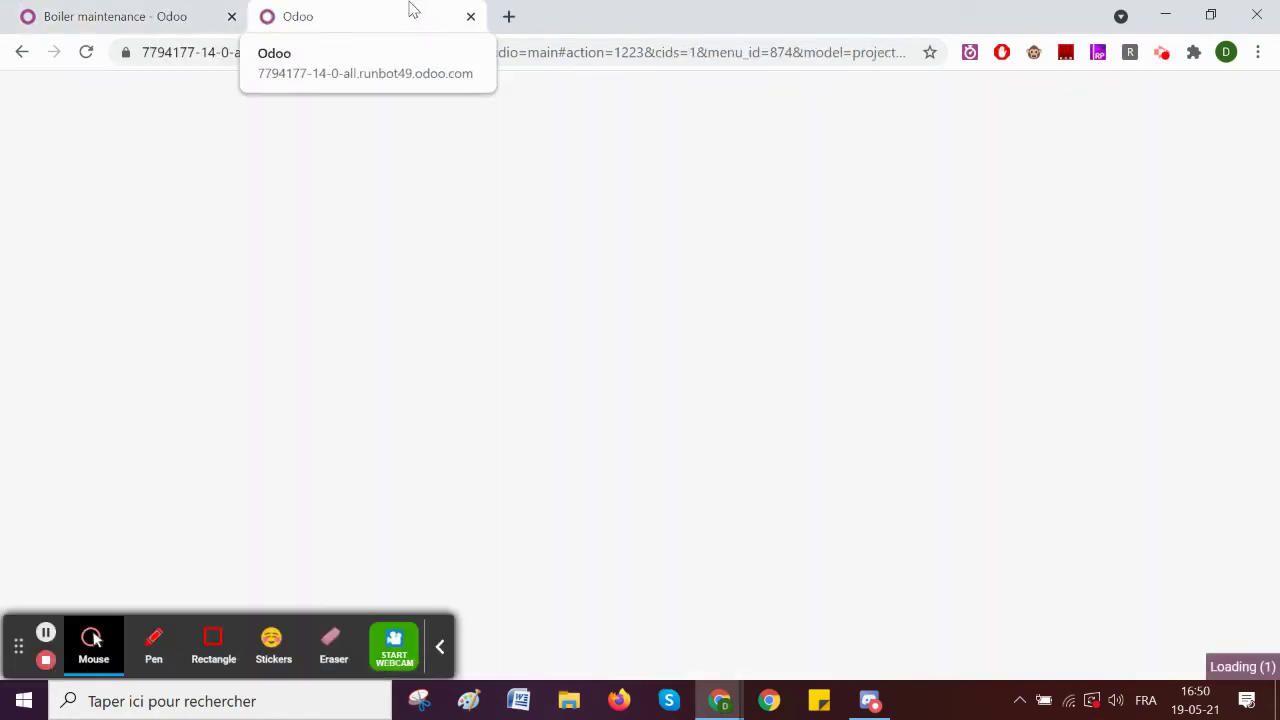
click(436, 650)
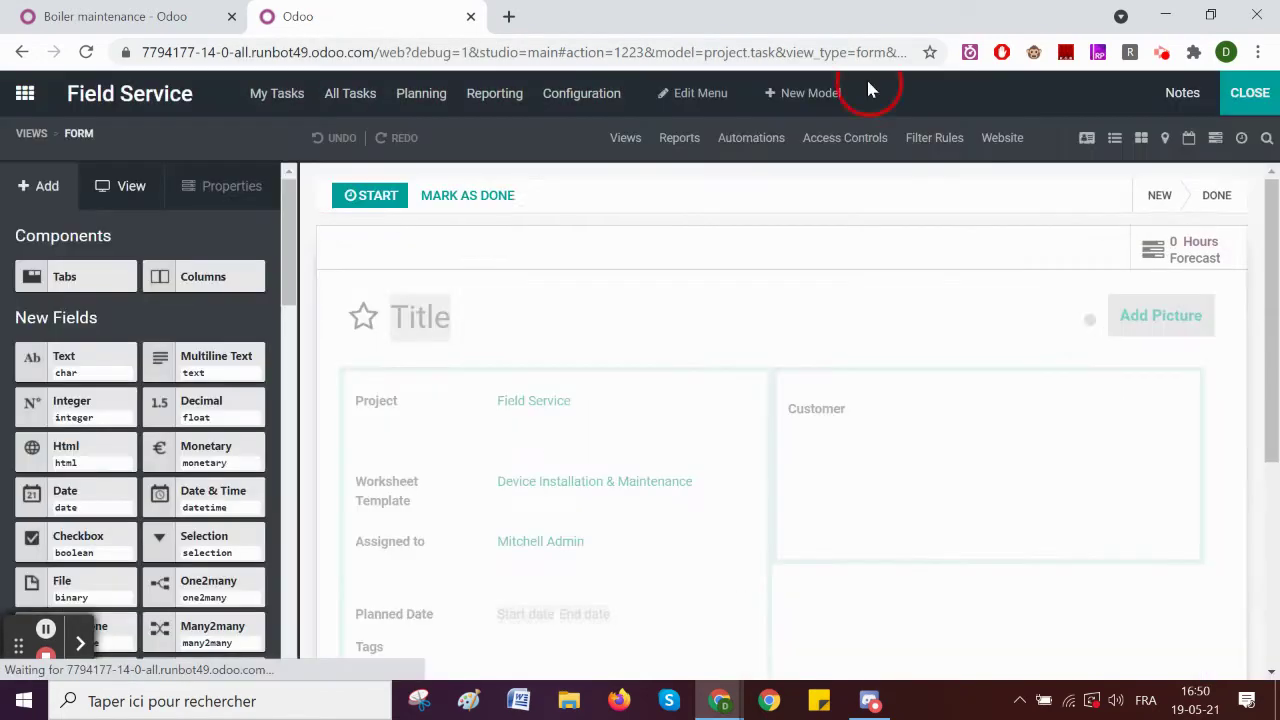
click(1250, 92)
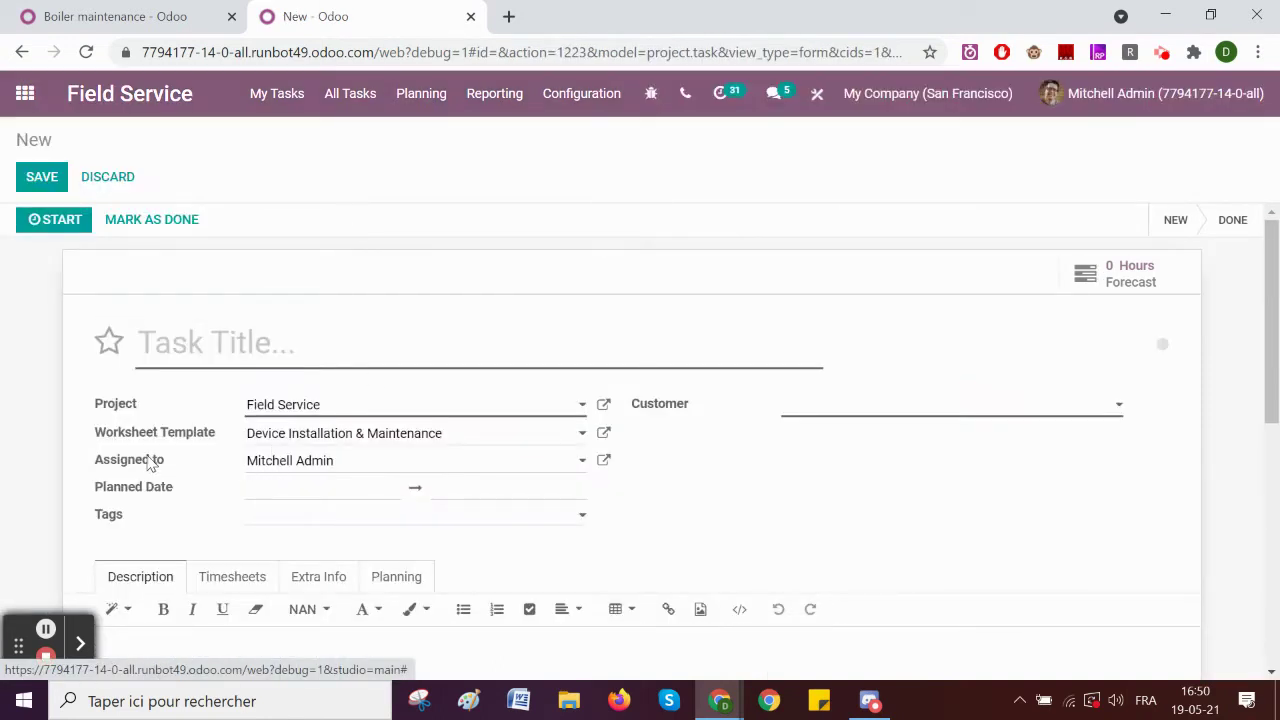
scroll(434, 443, down, 2)
click(400, 378)
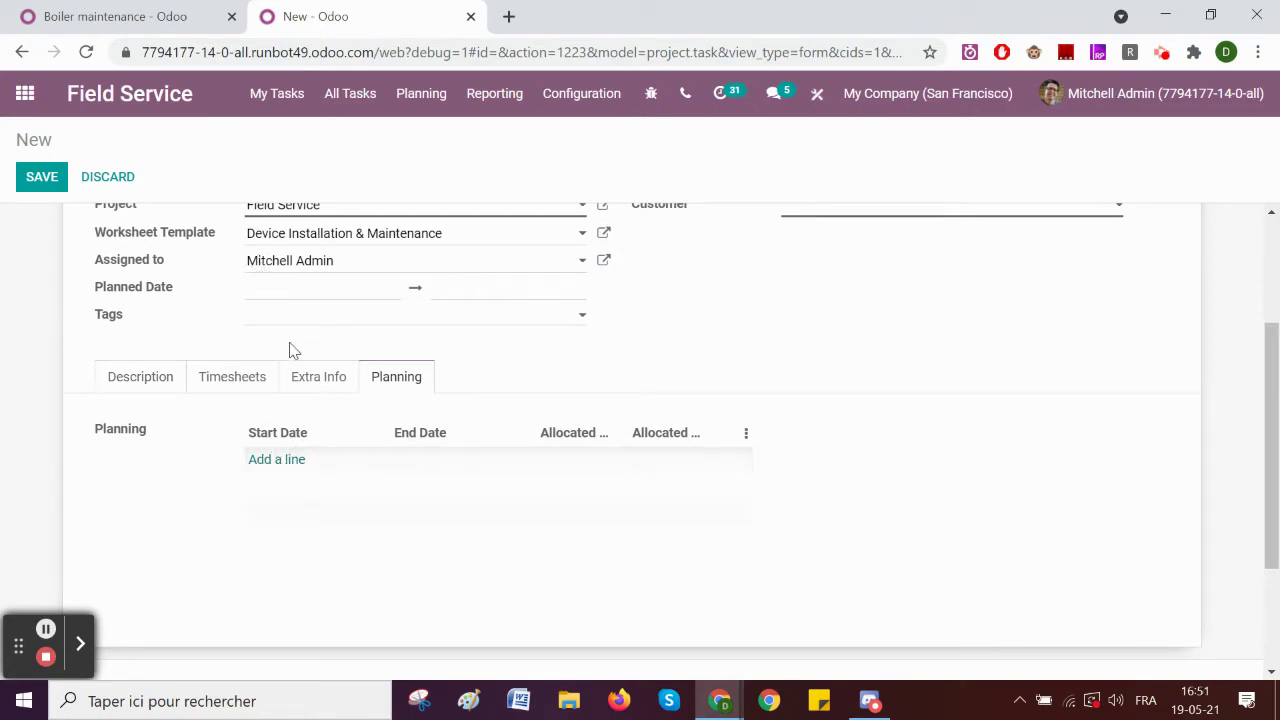
mouse_move(313, 449)
click(103, 12)
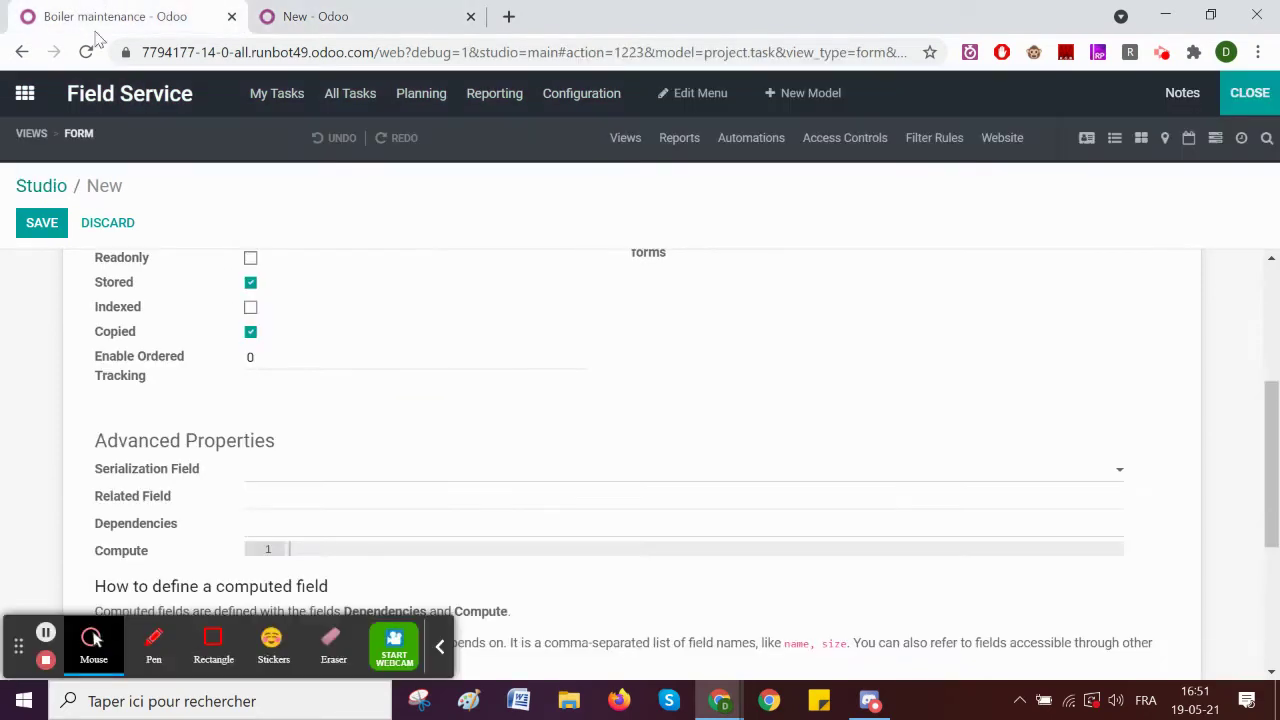
click(333, 12)
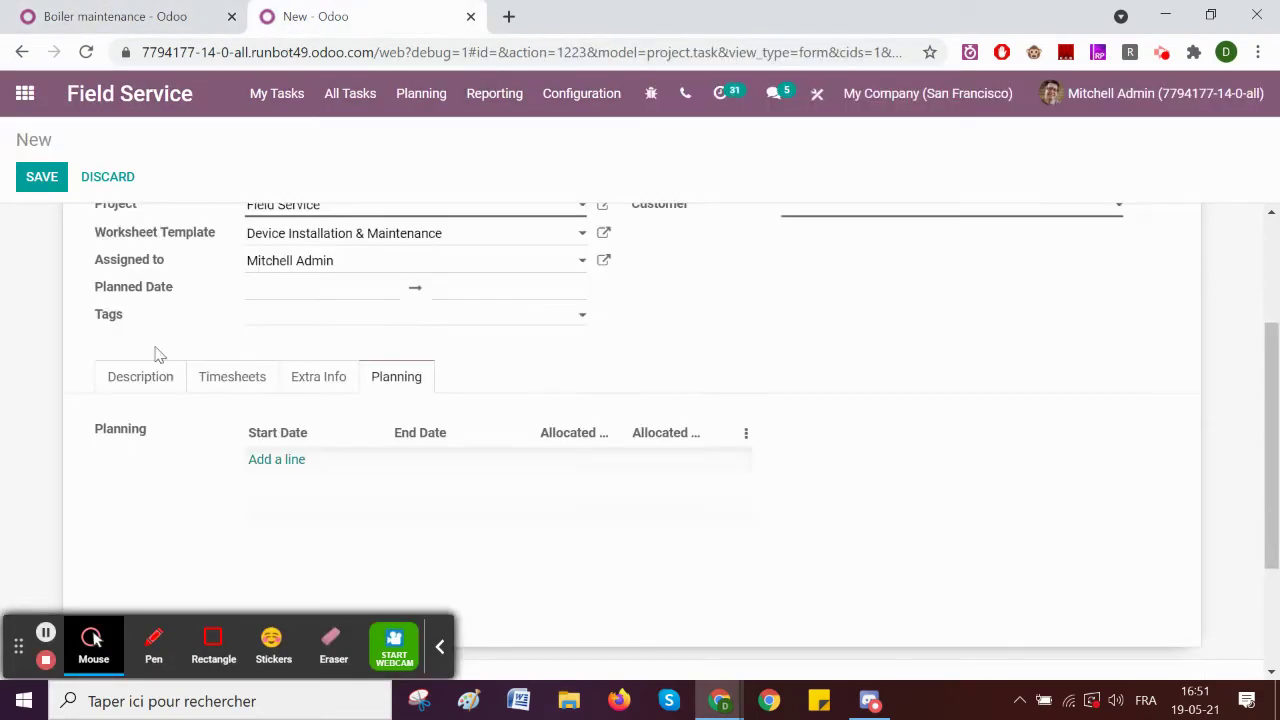
Step: Check the Planning field's technical name and try setting the new field's Related Field to x_studio_planning.x_employee_id
mouse_move(118, 441)
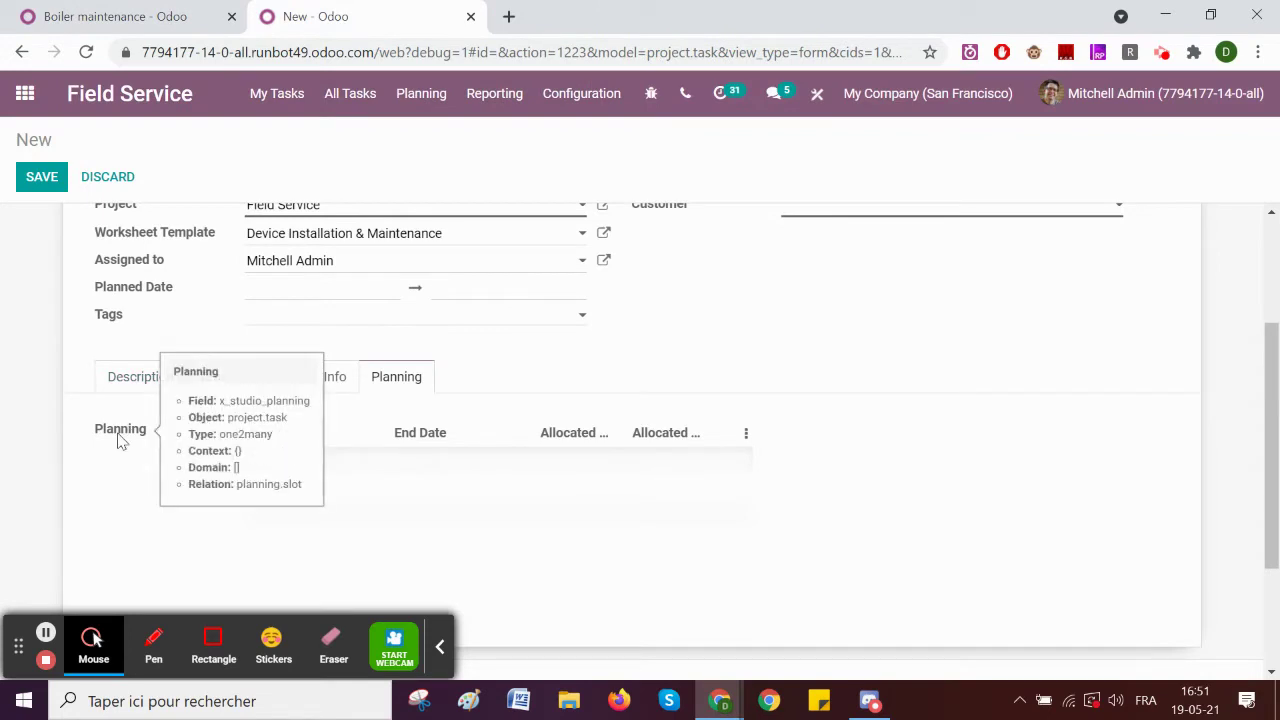
click(178, 16)
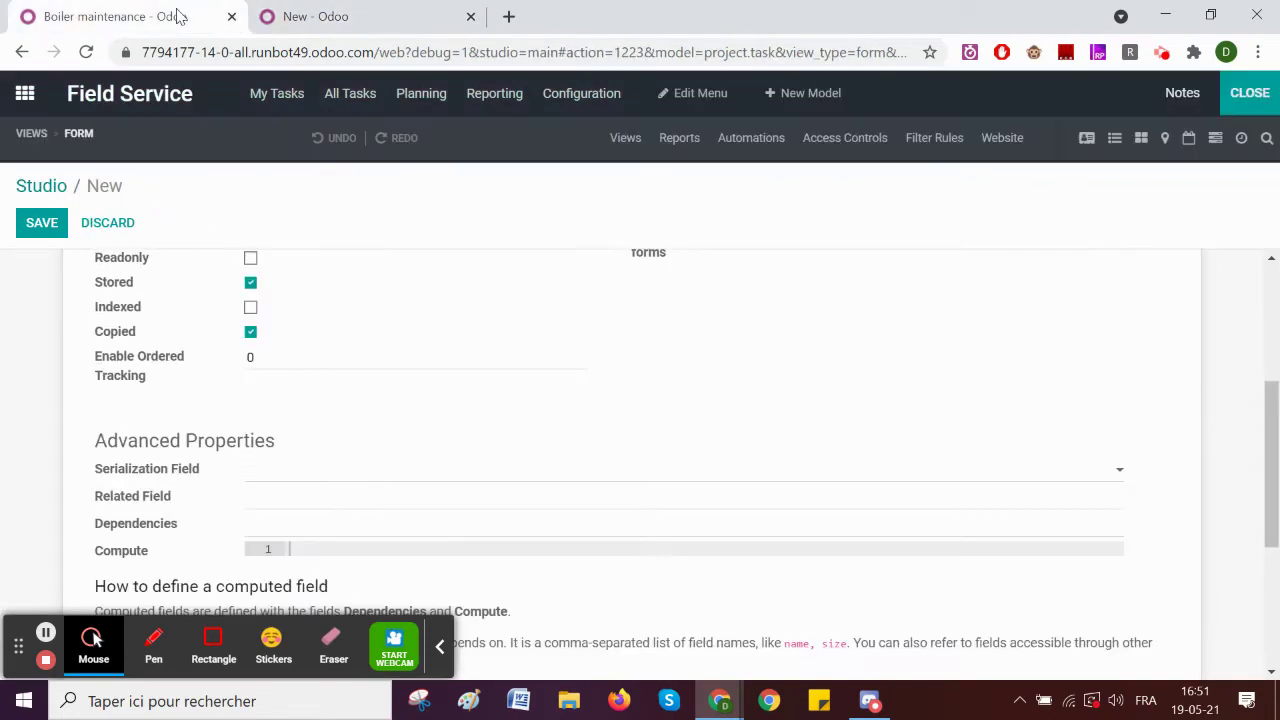
click(272, 479)
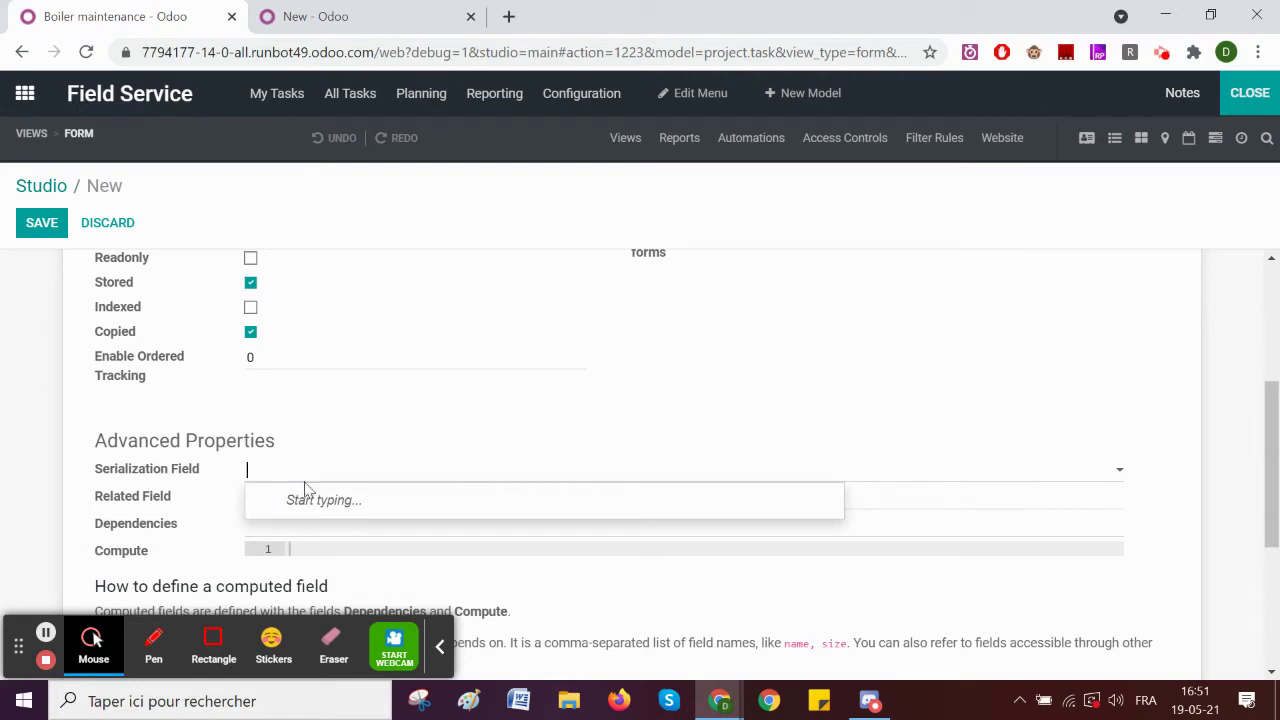
click(167, 500)
click(278, 501)
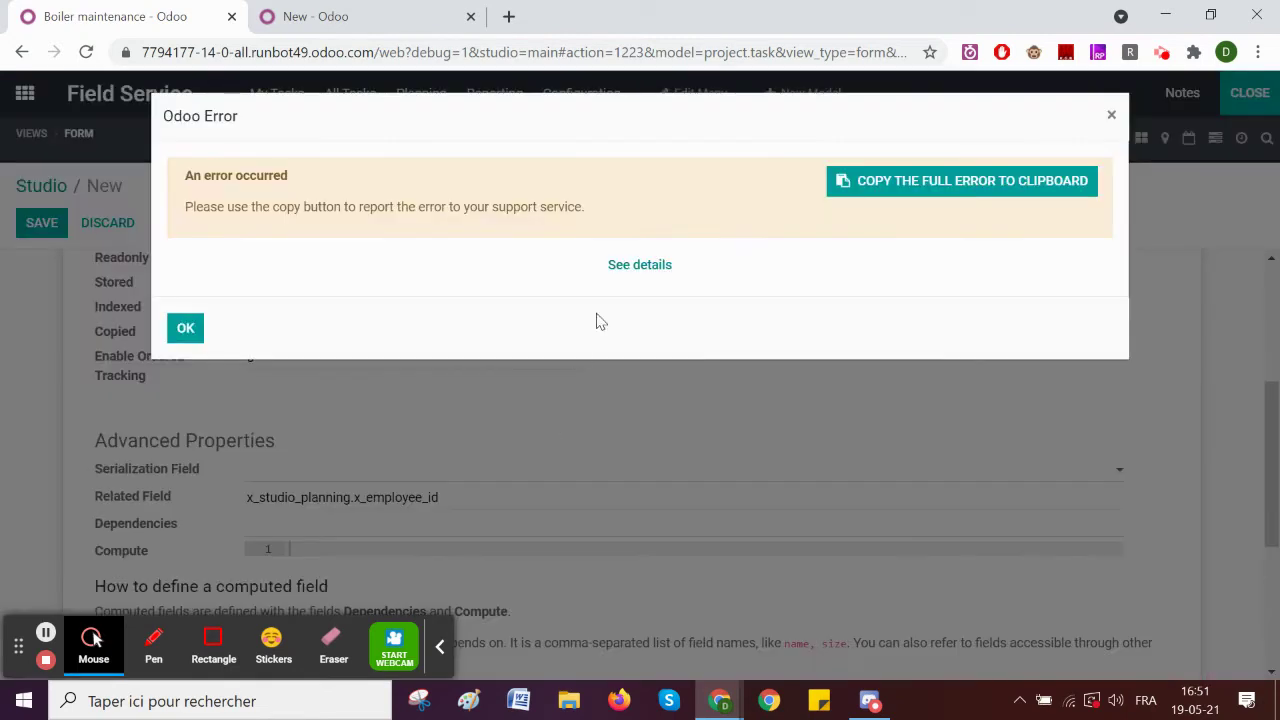
Step: Expand the error details, copy the full error to the clipboard and dismiss the error dialog
click(655, 268)
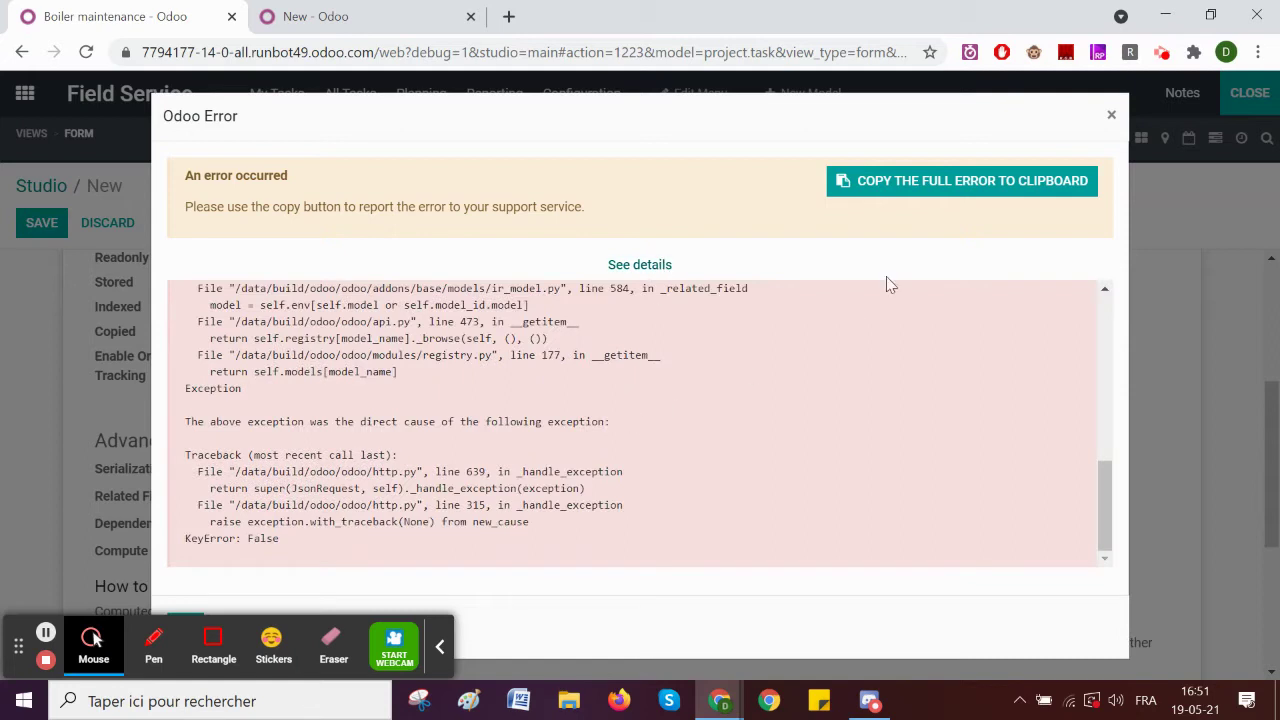
click(972, 190)
click(1111, 117)
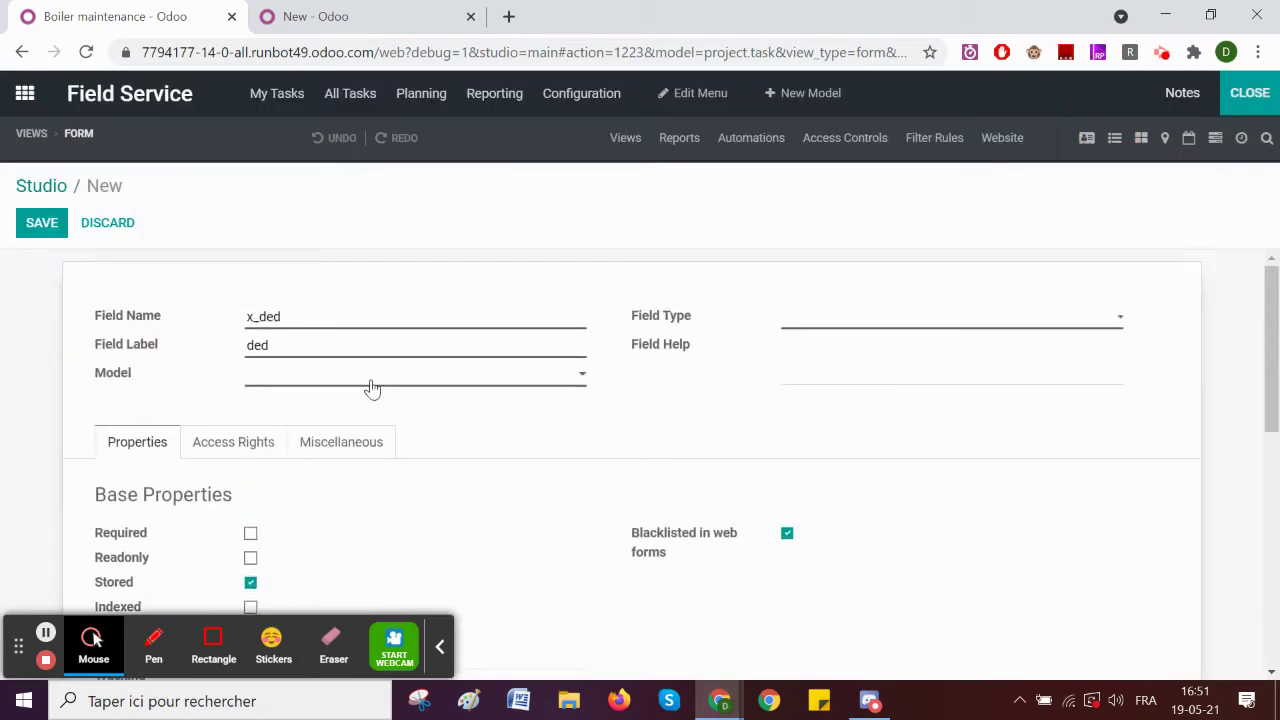
Step: Set the model of the new x_ded field to Task
click(368, 384)
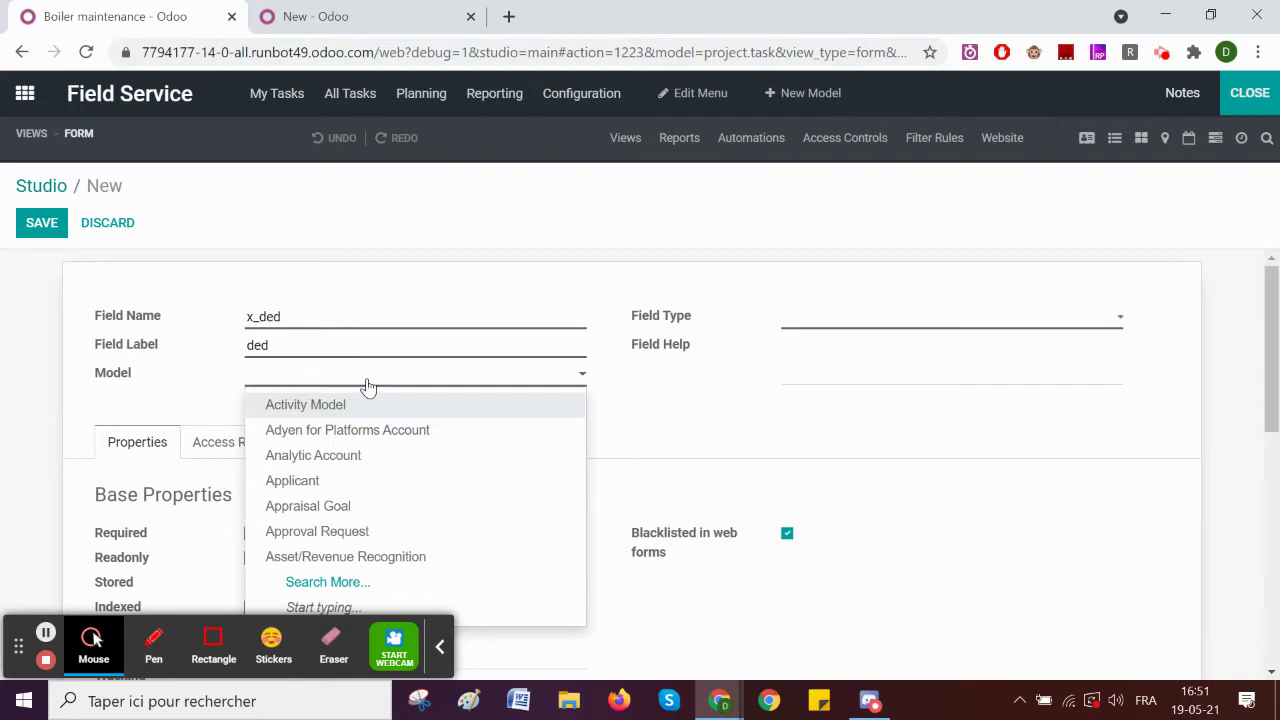
text(task)
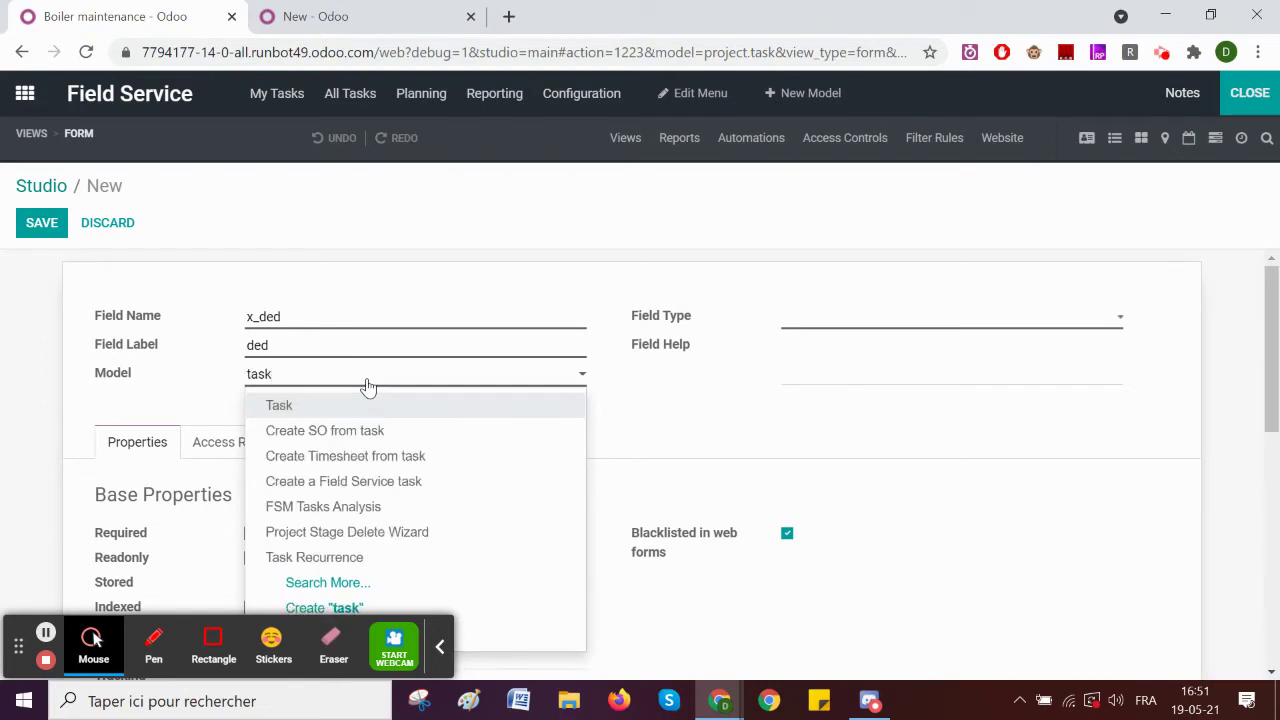
key(Return)
Step: Try re-entering the end of the Related Field path x_studio_planning.x_employee_id and check the Field Type
scroll(571, 480, down, 3)
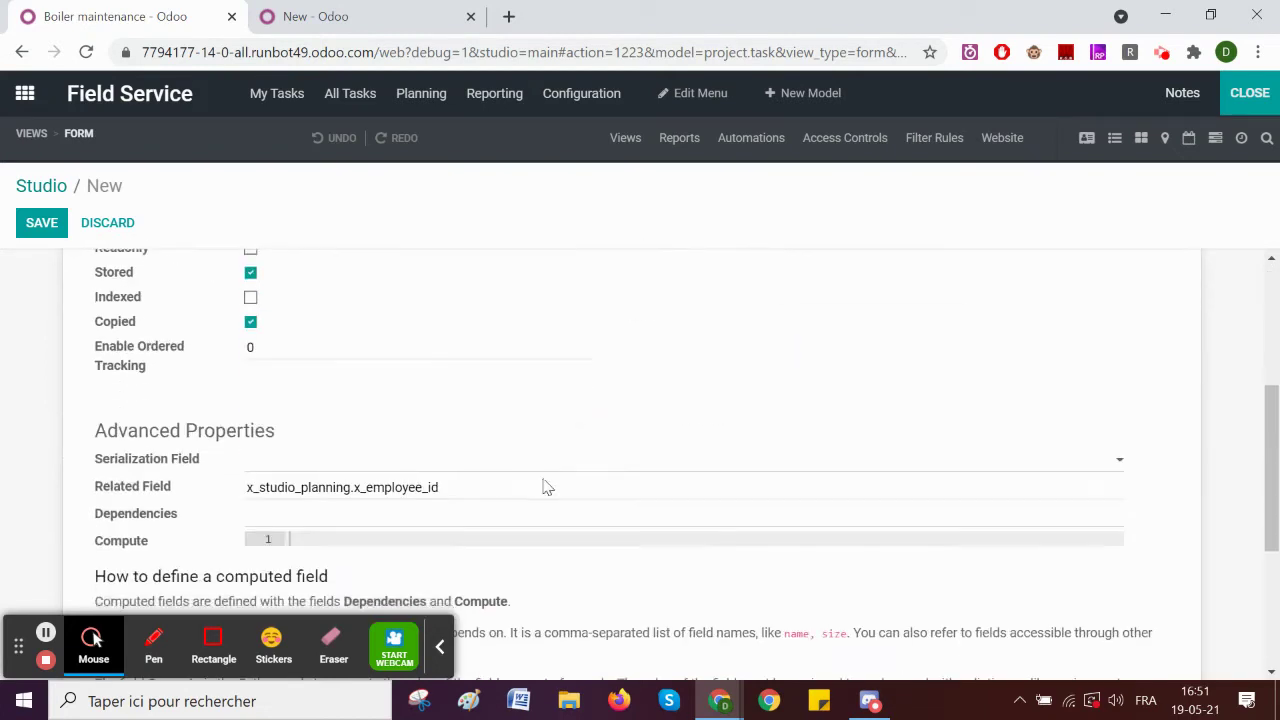
scroll(548, 487, down, 2)
click(472, 298)
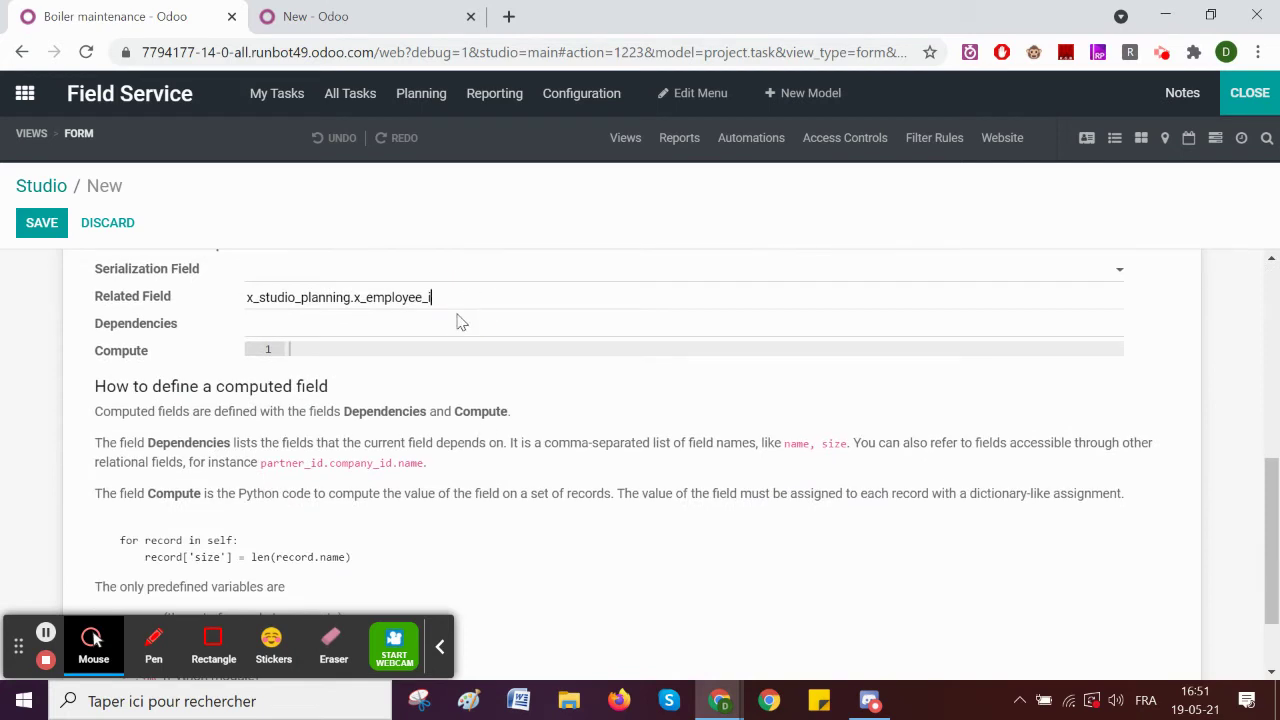
scroll(523, 363, up, 2)
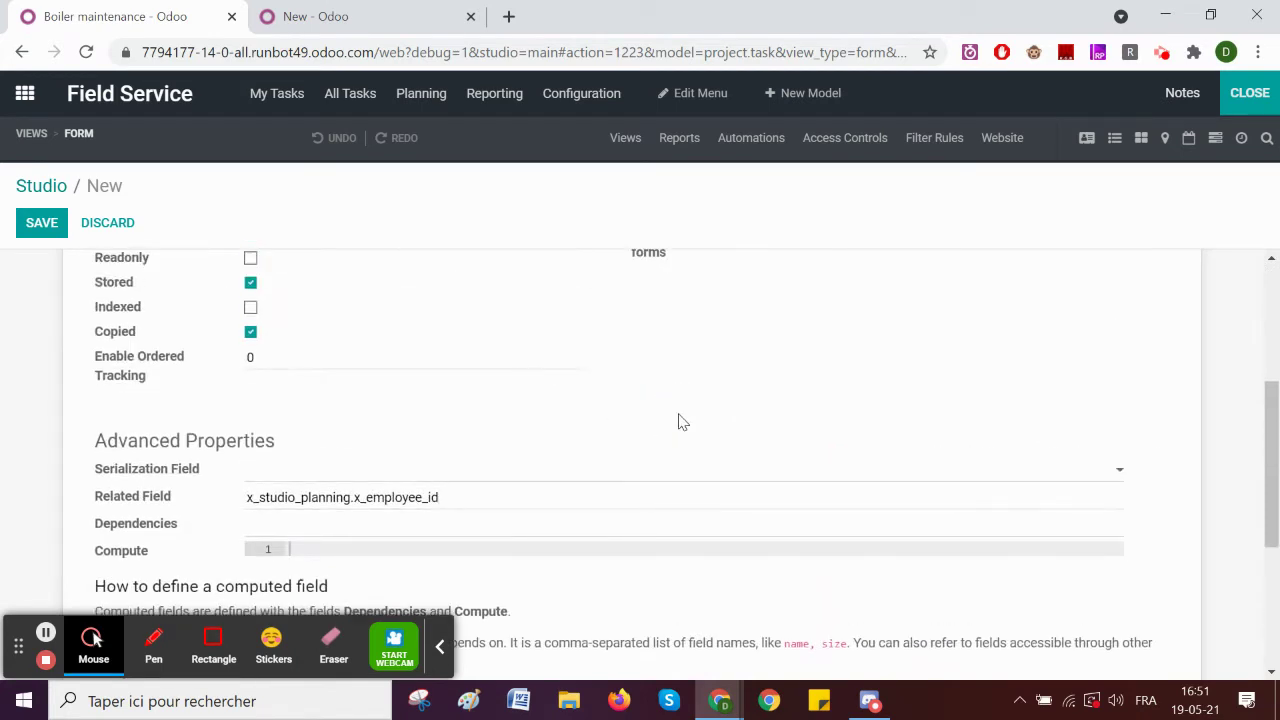
scroll(690, 418, up, 3)
scroll(683, 417, down, 1)
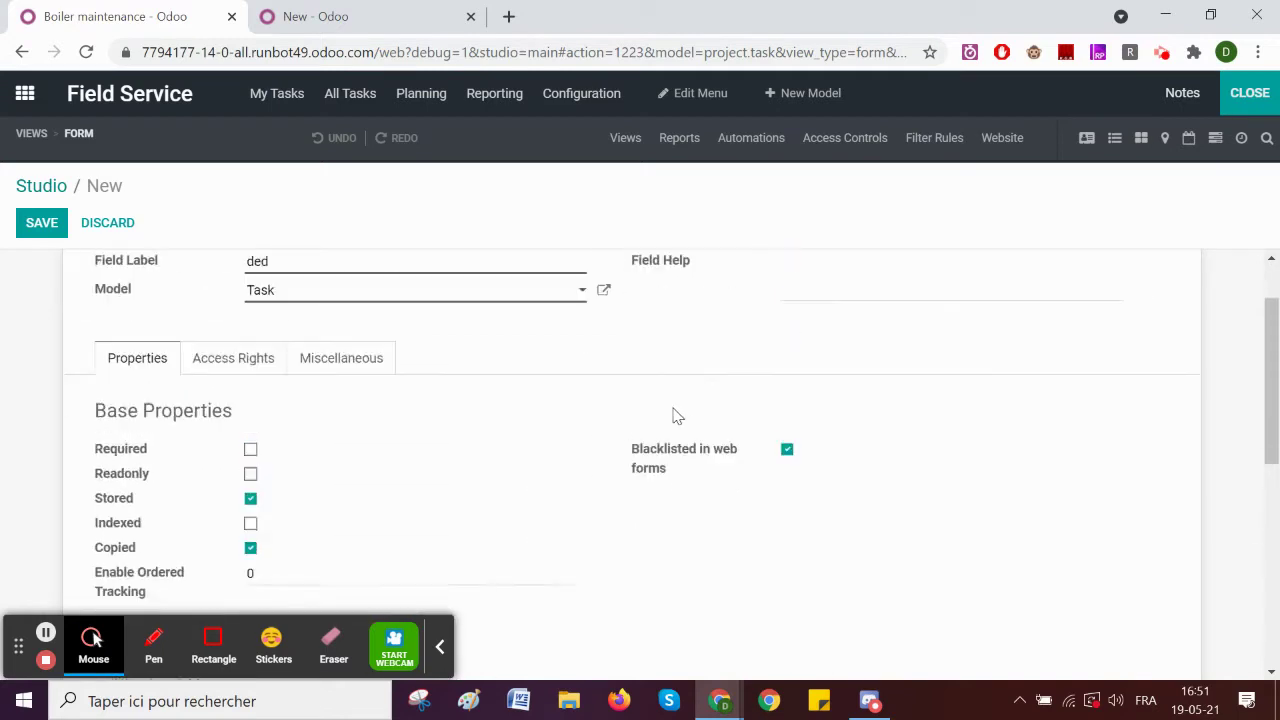
scroll(660, 414, up, 1)
scroll(445, 420, down, 5)
Step: Clear the Related Field, read its description and replace the path with x_studio_planning.employee_id
drag(458, 401, 166, 400)
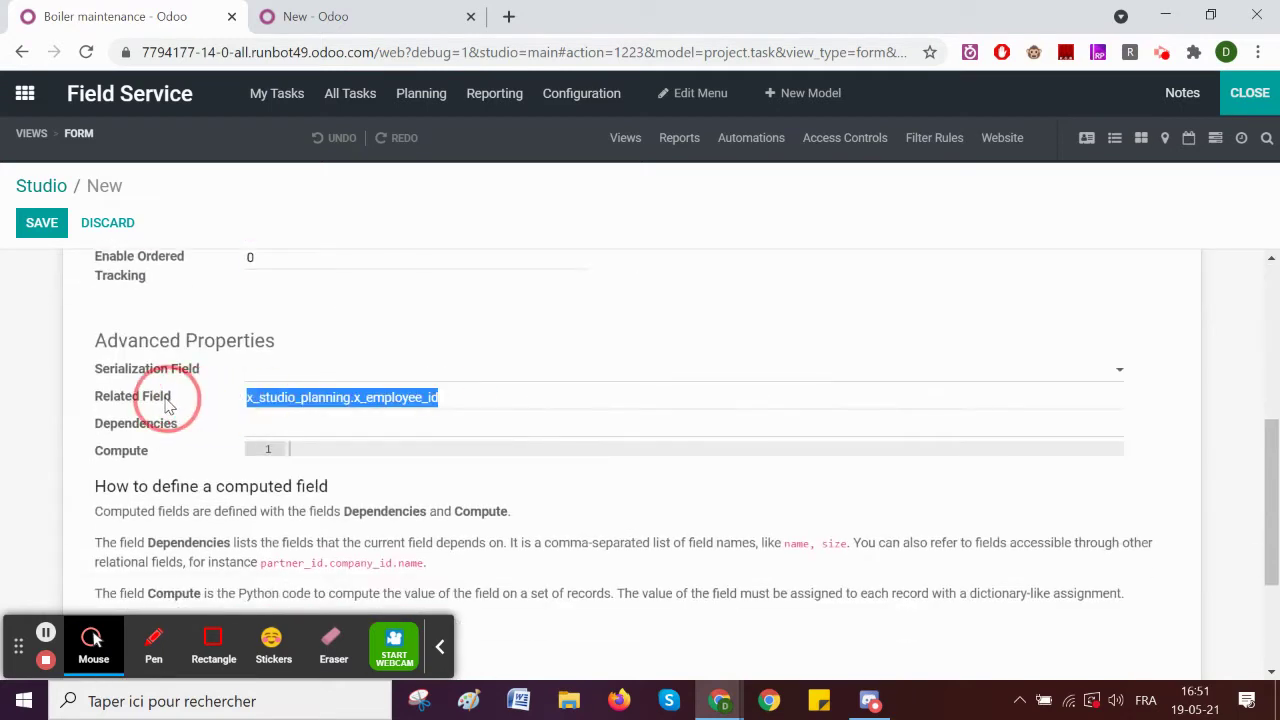
key(BackSpace)
mouse_move(163, 403)
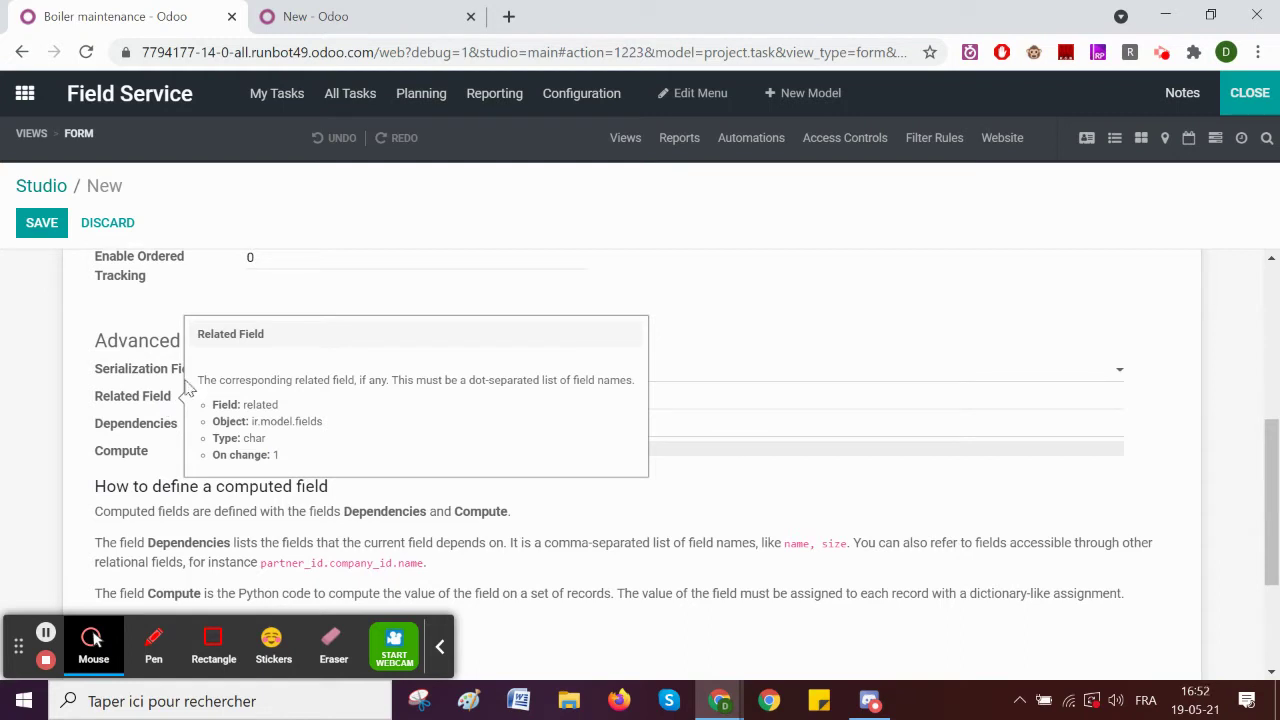
scroll(671, 363, up, 5)
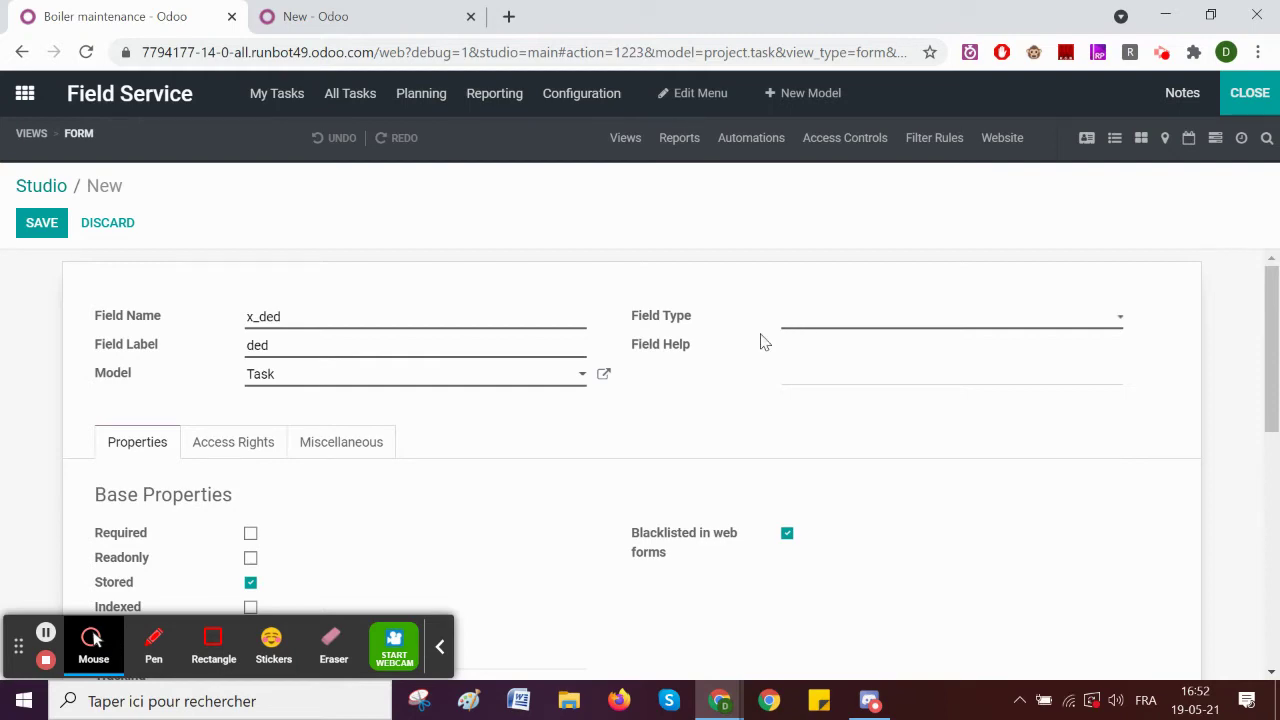
scroll(726, 340, down, 4)
scroll(729, 347, up, 4)
scroll(600, 450, down, 3)
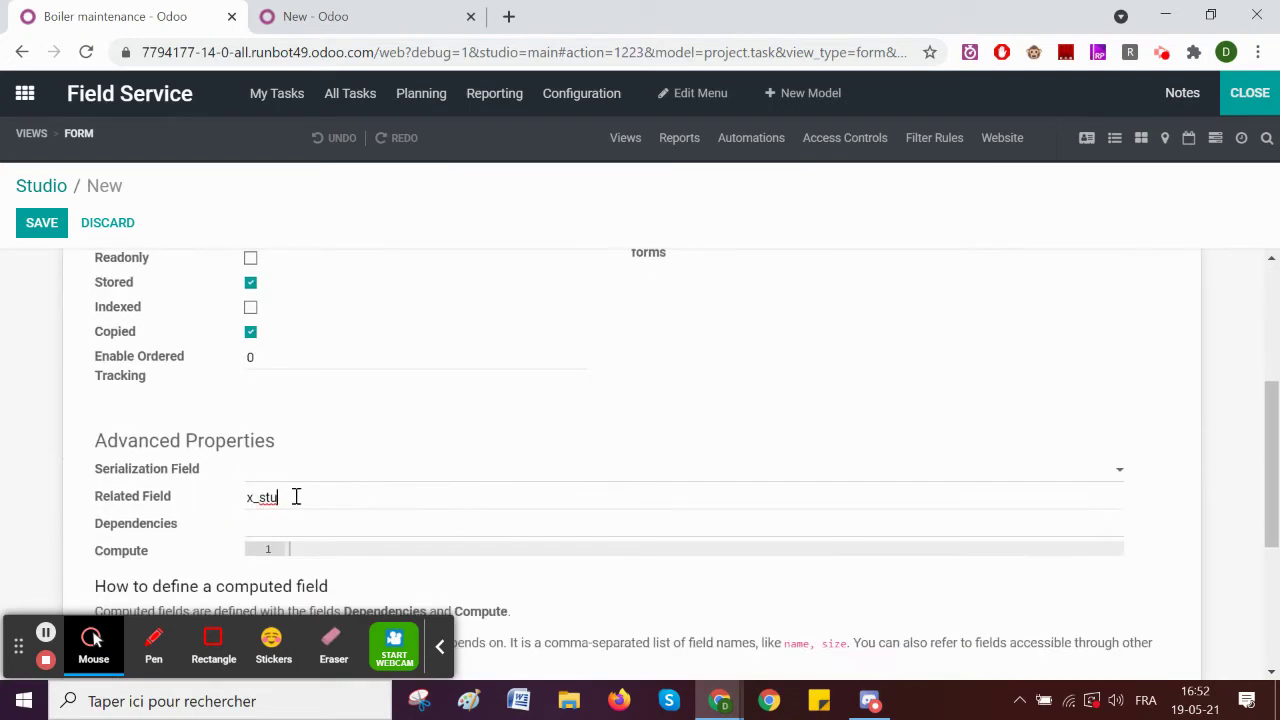
scroll(500, 470, up, 3)
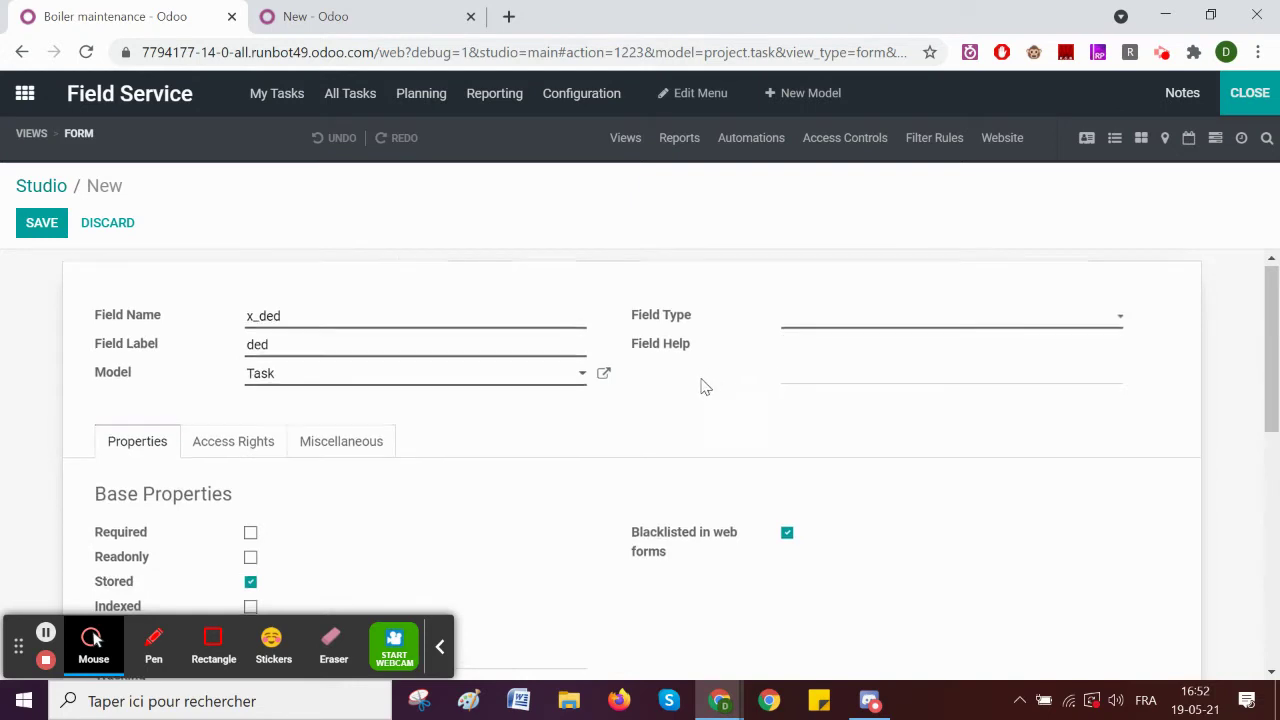
scroll(560, 470, down, 2)
scroll(422, 548, down, 2)
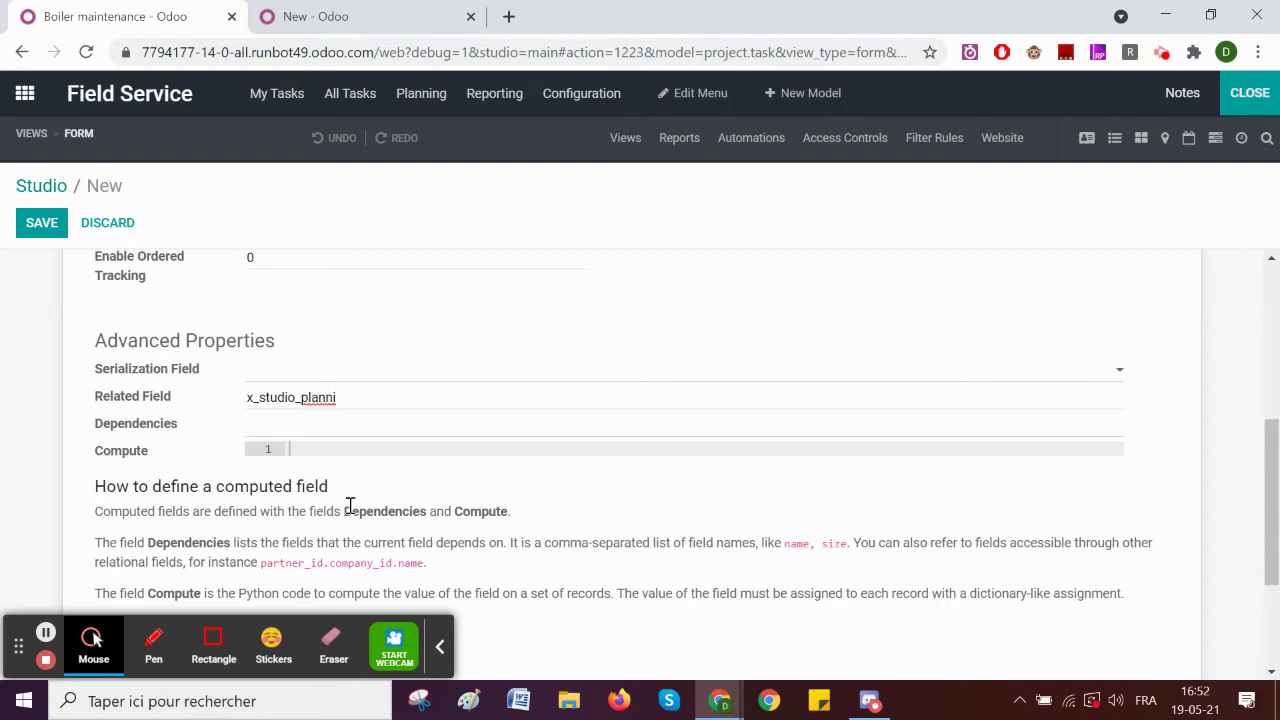
text(ng.employee_id)
click(493, 331)
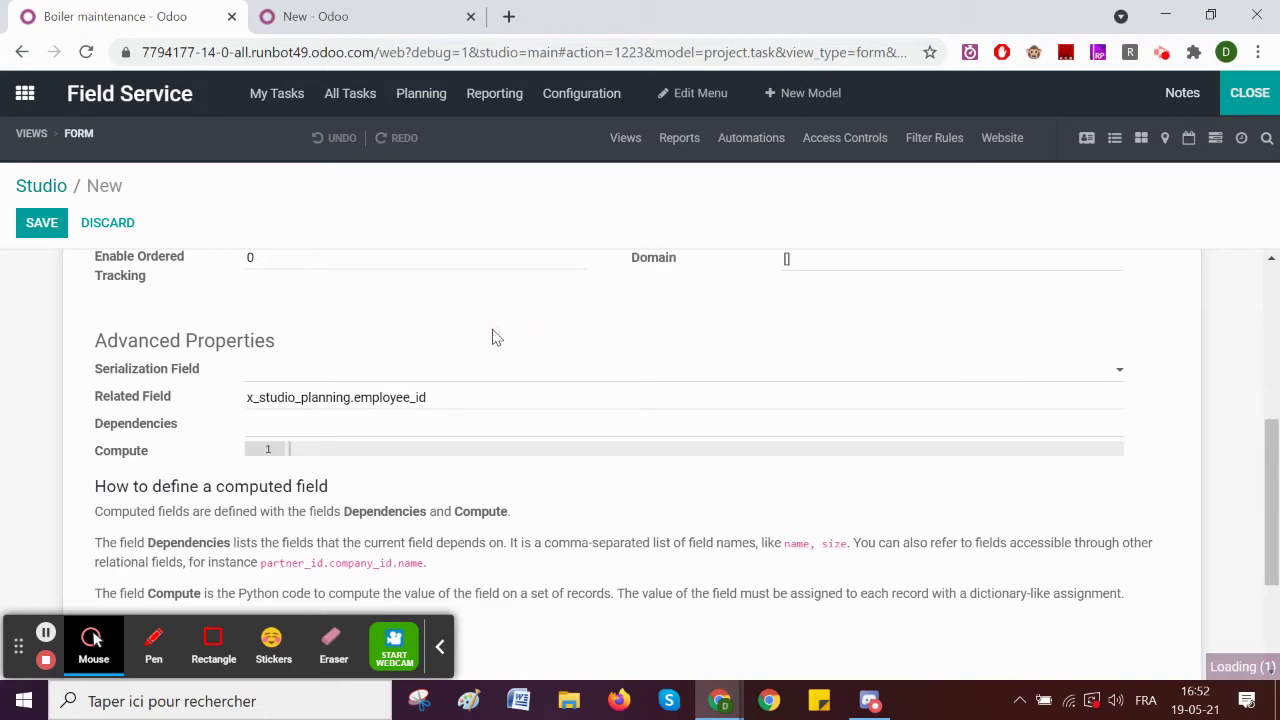
Step: Review the field type and related model of the x_ded definition and save the new field
scroll(600, 372, up, 4)
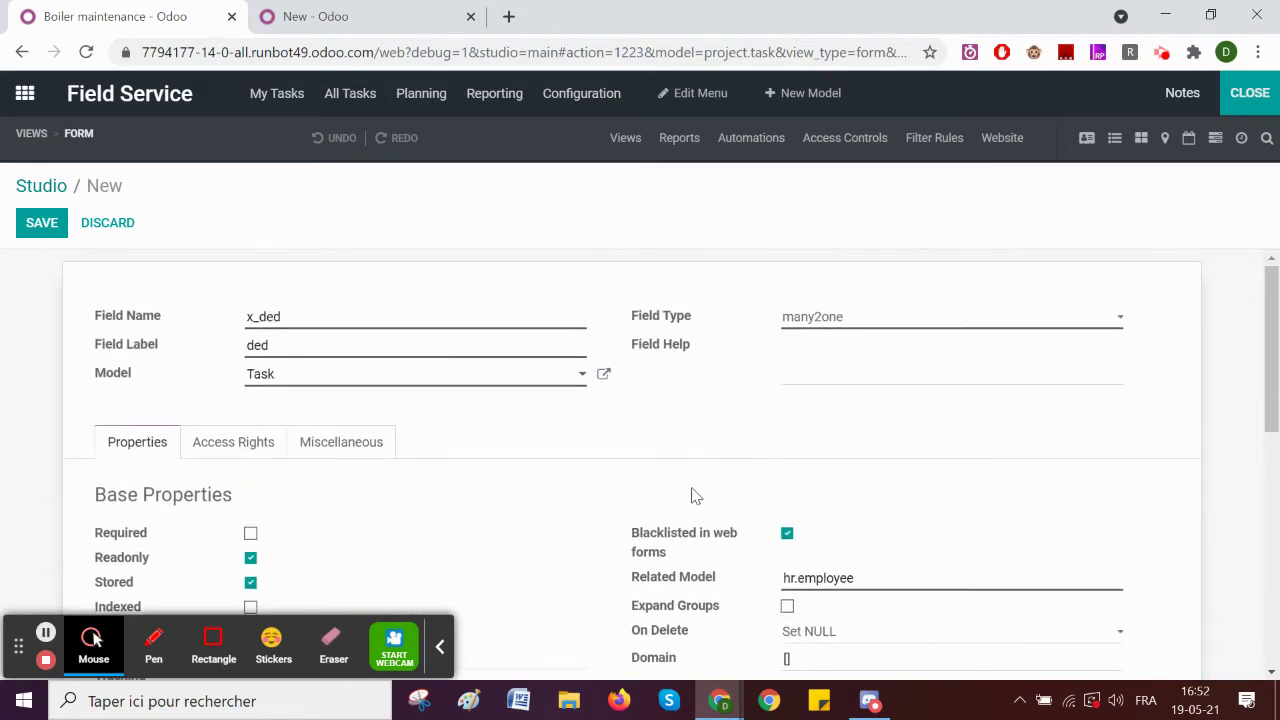
scroll(337, 246, down, 3)
click(40, 224)
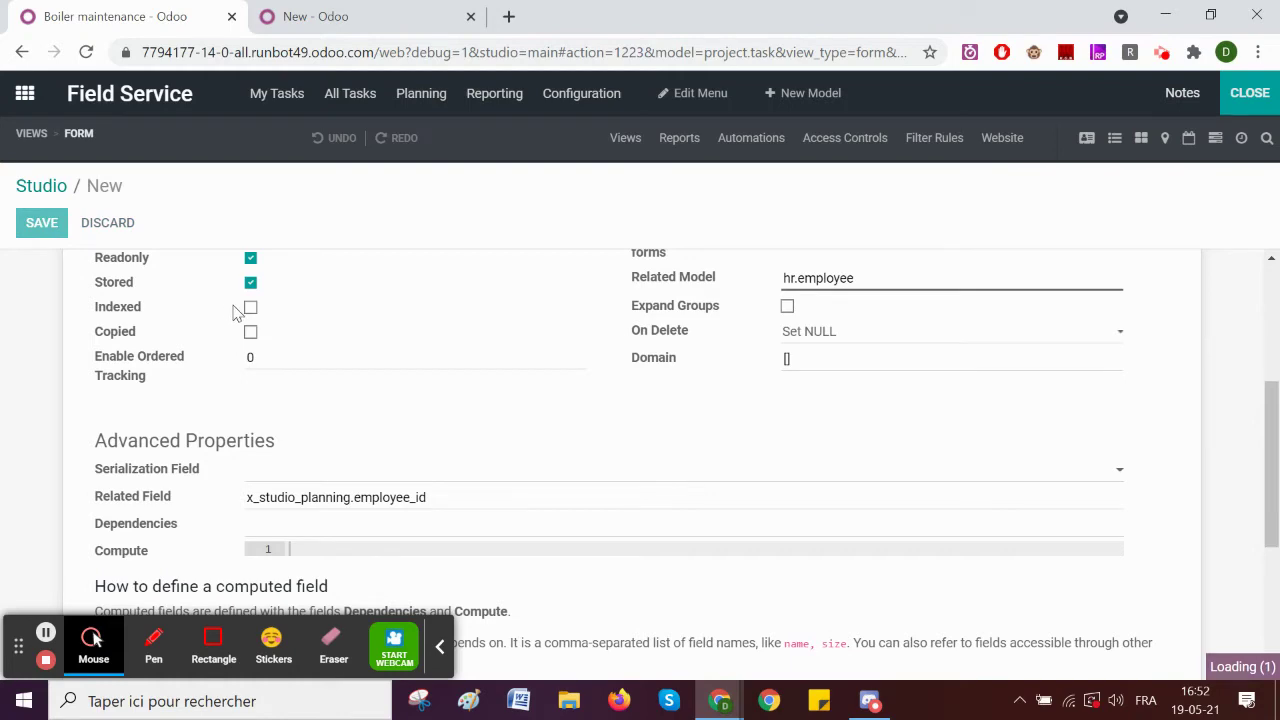
scroll(300, 415, up, 3)
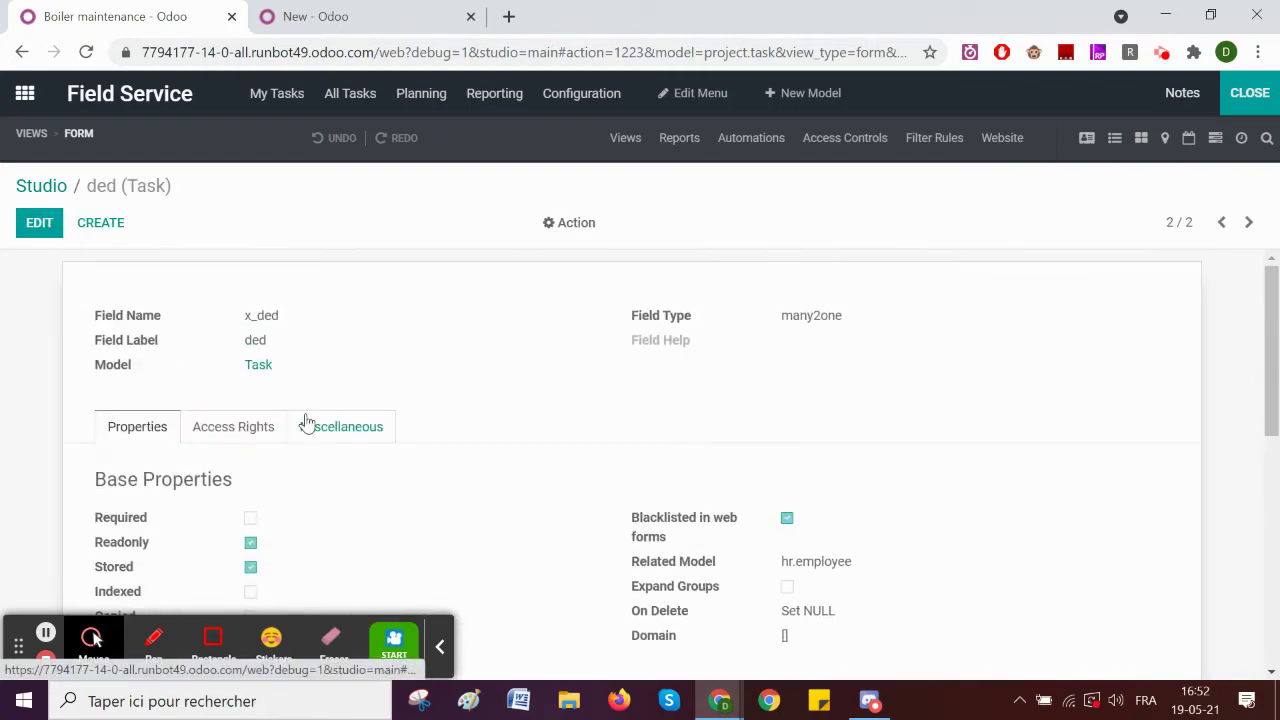
Step: Reopen the task form view in Studio and add the existing ded field below Assigned to
click(34, 187)
click(628, 145)
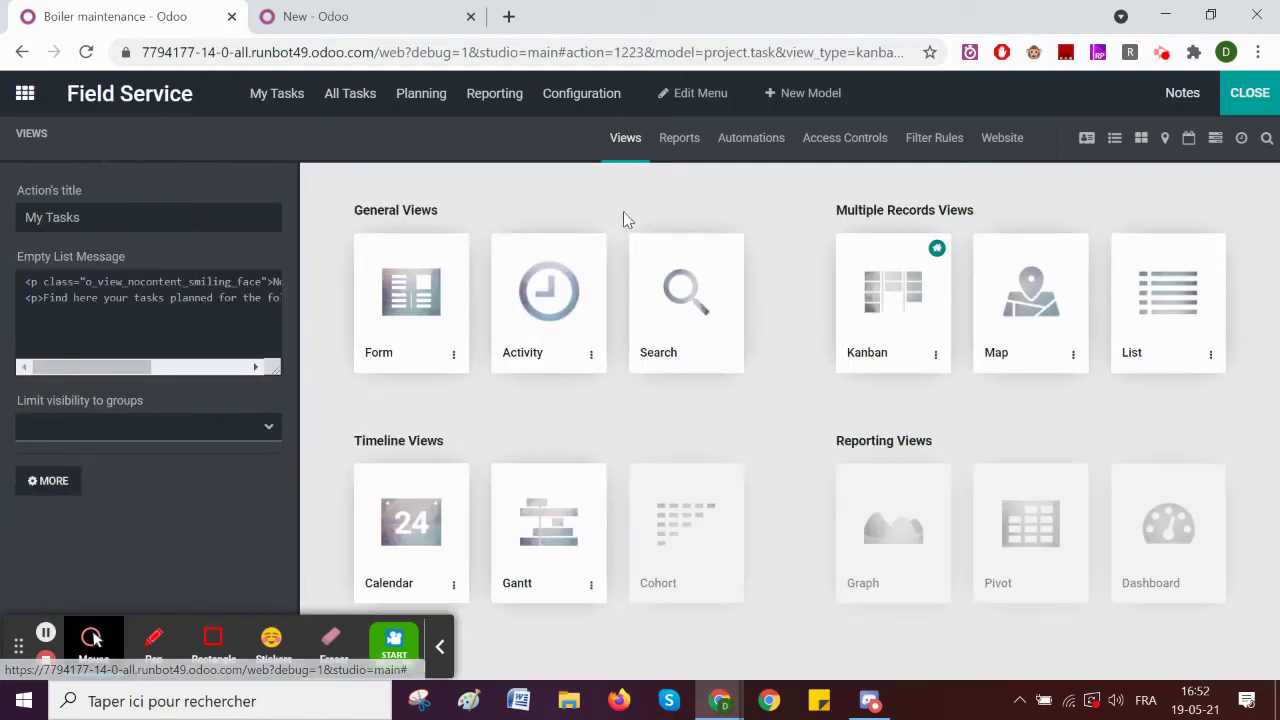
click(391, 281)
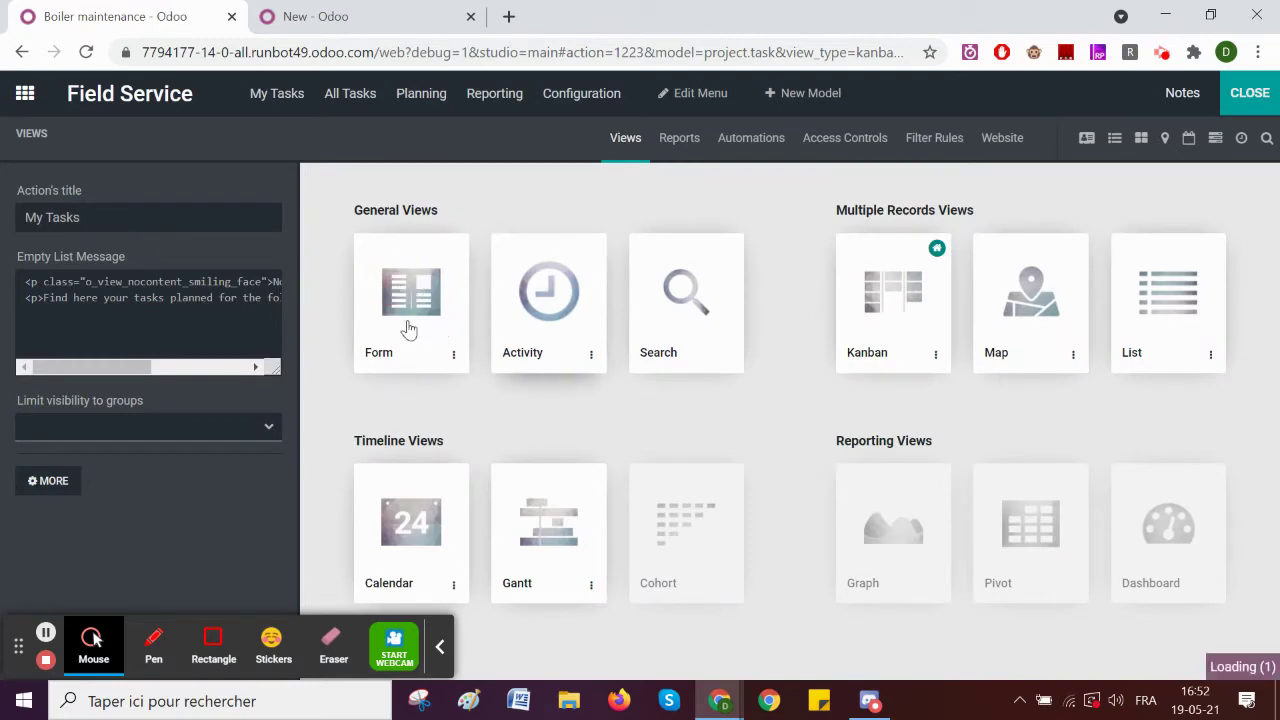
scroll(470, 400, down, 3)
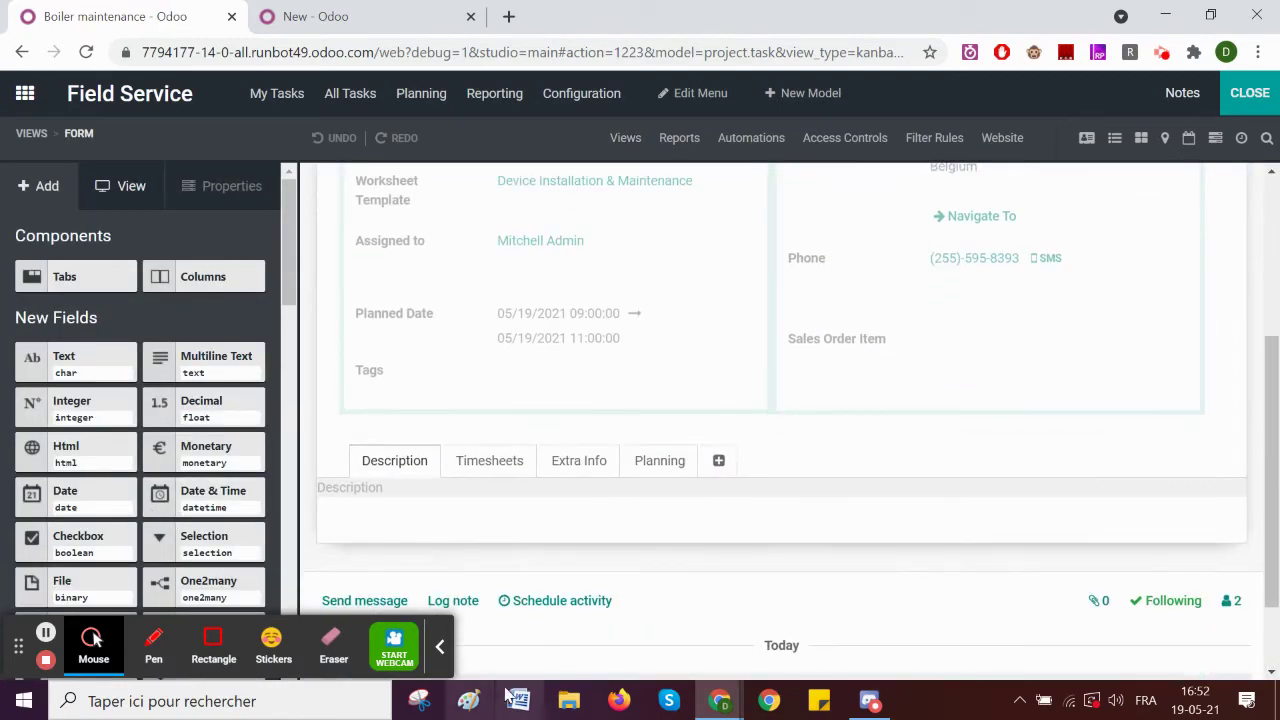
click(439, 646)
scroll(120, 500, down, 5)
click(112, 464)
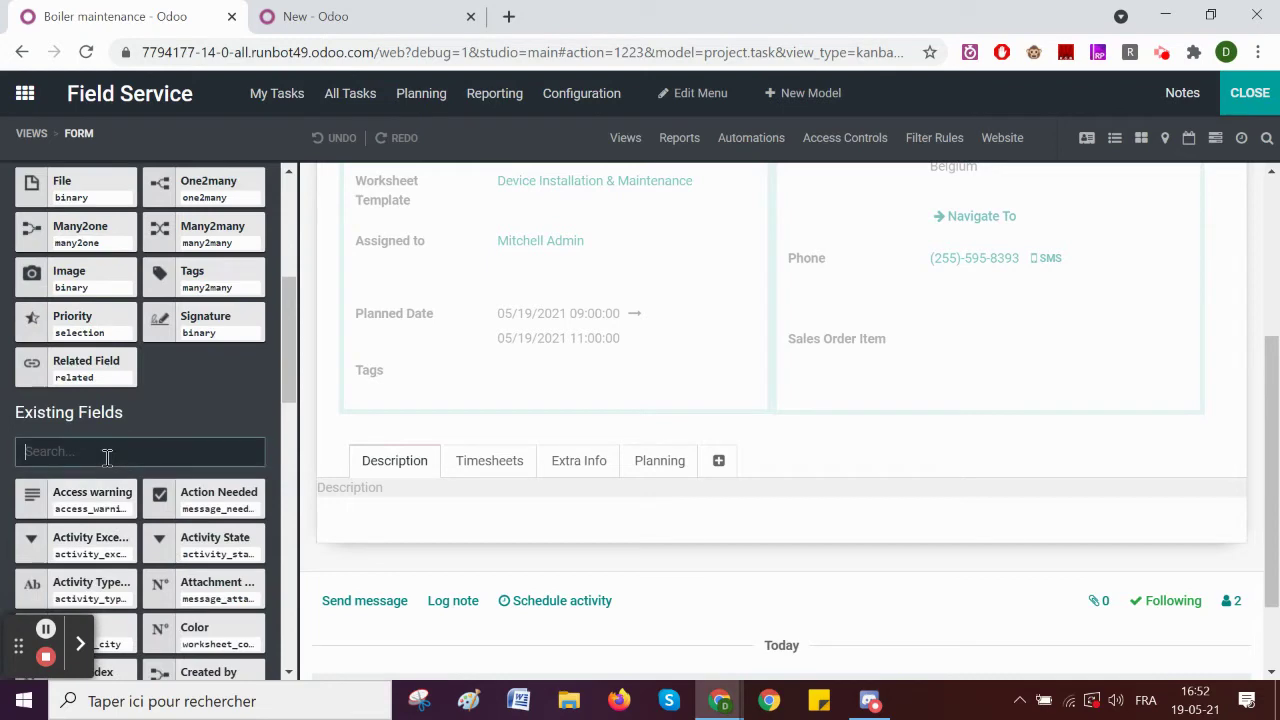
text(ded)
drag(215, 643, 456, 284)
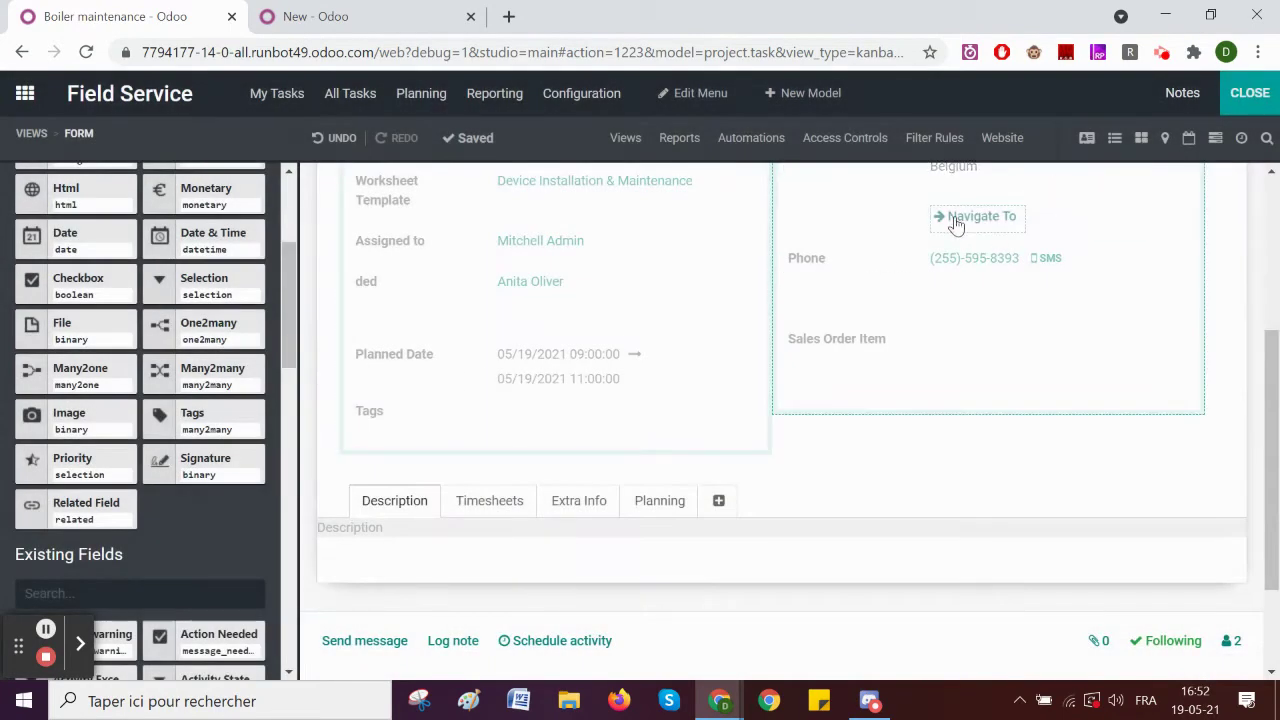
Step: Leave Studio and compare the ded field on the Boiler maintenance task with the shifts in its Planning tab
click(1249, 93)
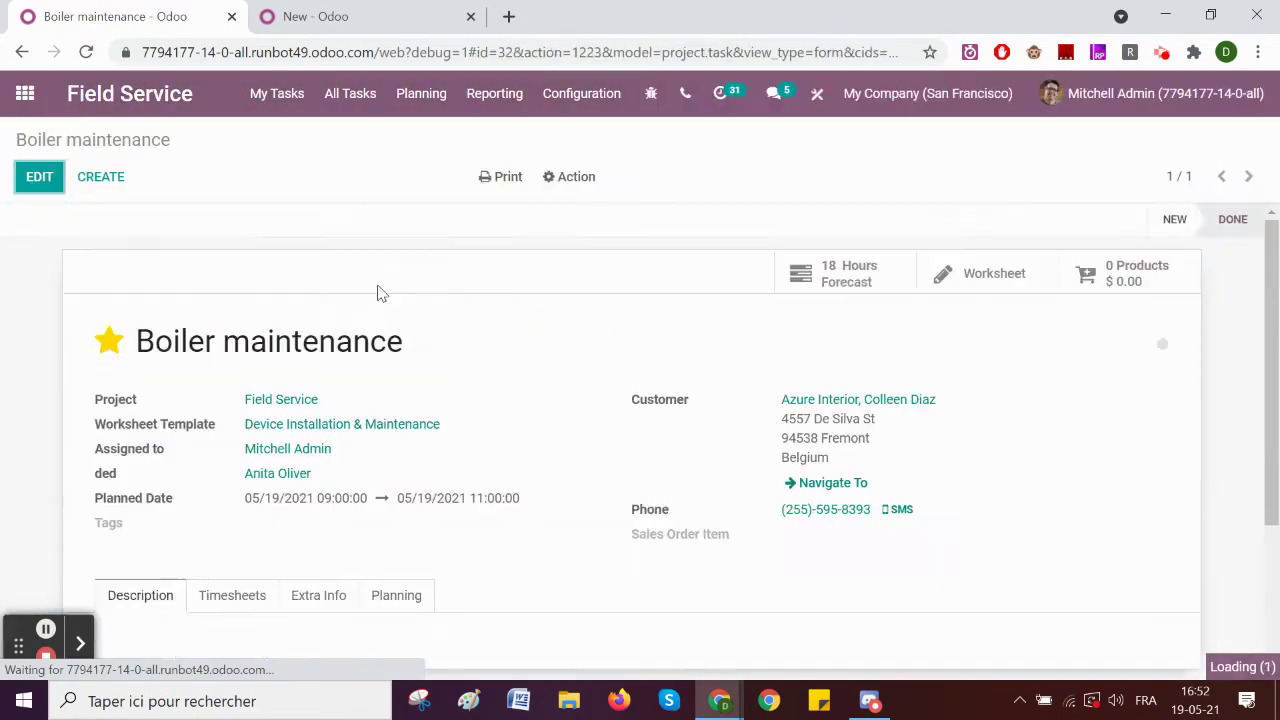
scroll(393, 428, down, 2)
click(394, 400)
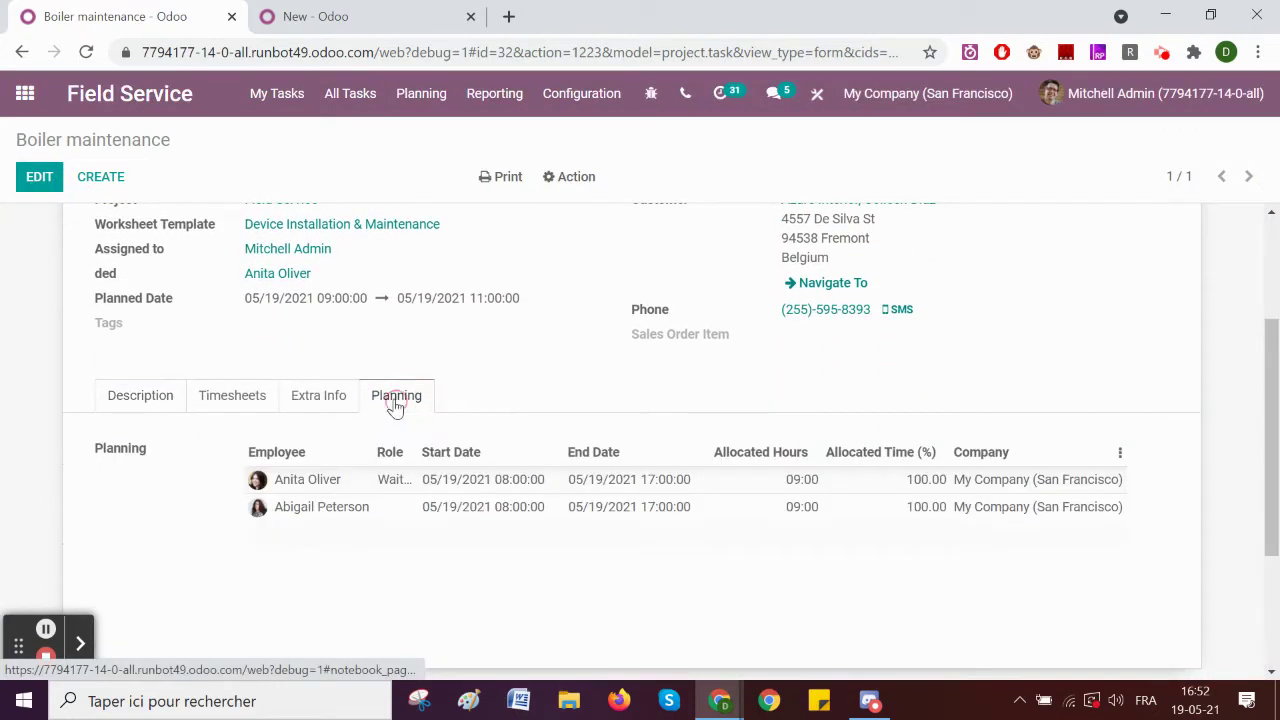
scroll(318, 485, up, 1)
scroll(369, 466, up, 1)
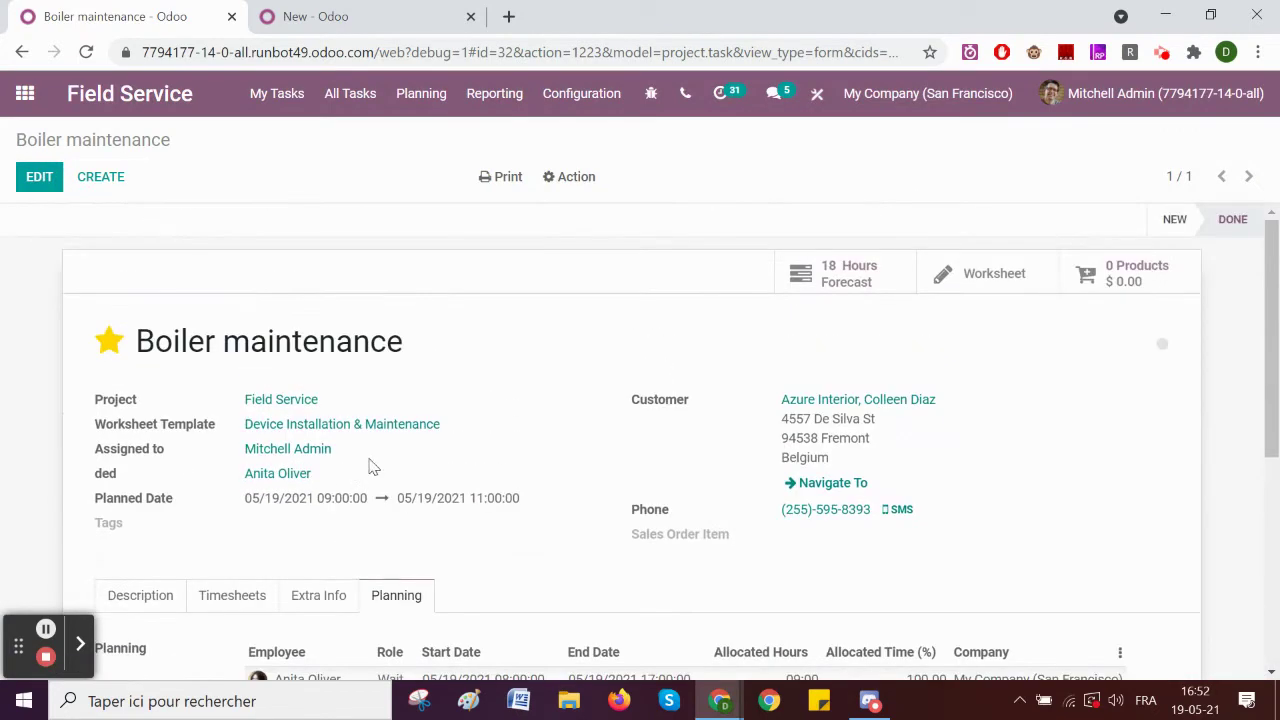
scroll(474, 403, down, 1)
Step: Open the task form's automations in Studio and create a new automated action named ded
click(818, 100)
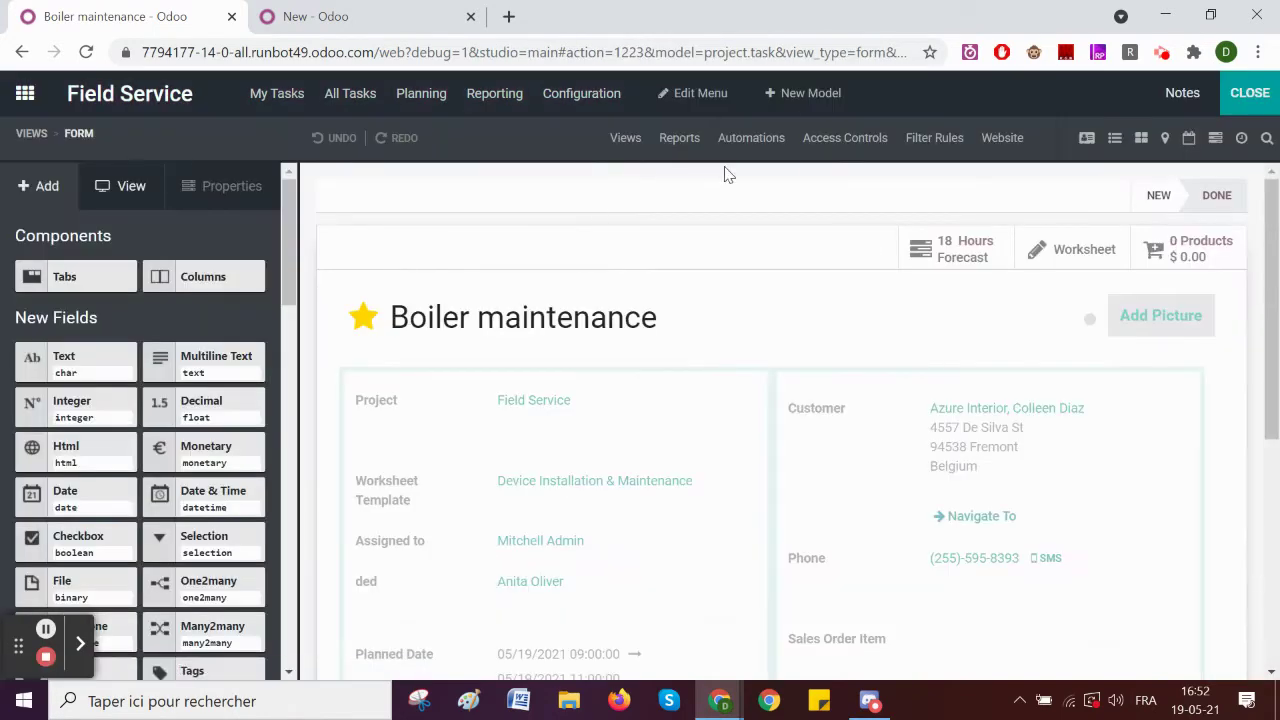
click(749, 140)
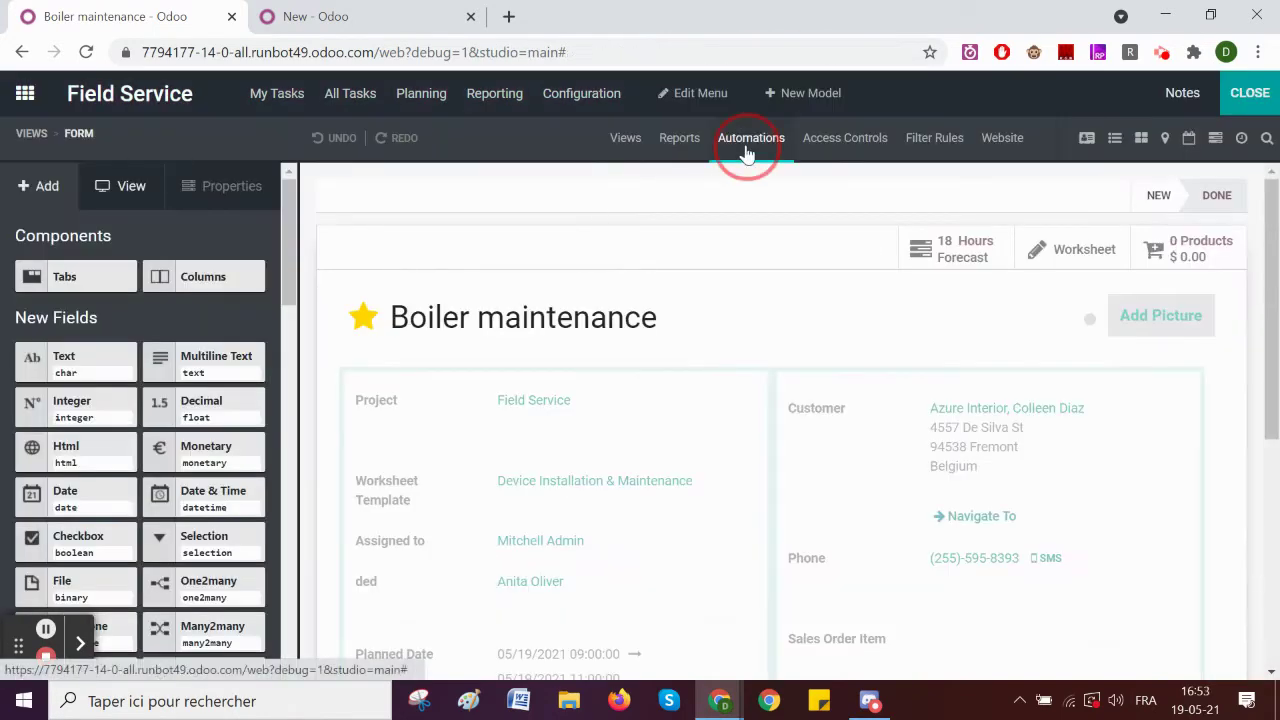
click(72, 228)
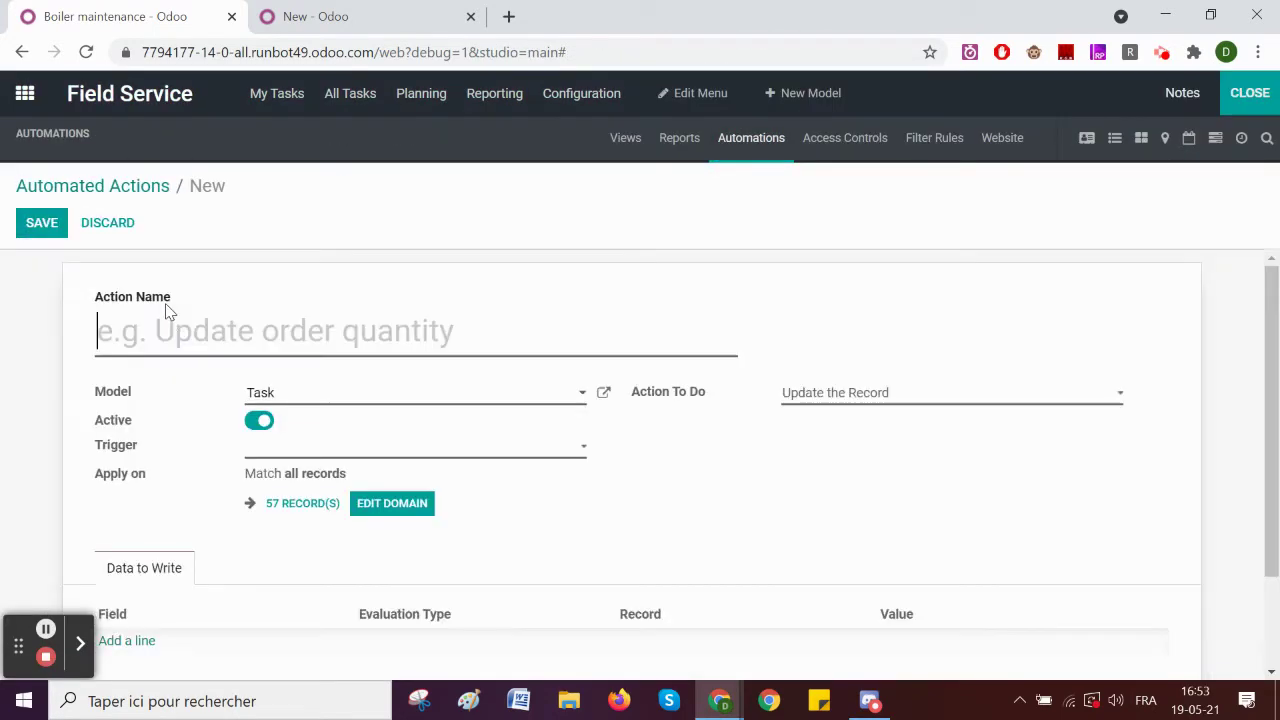
text(ded)
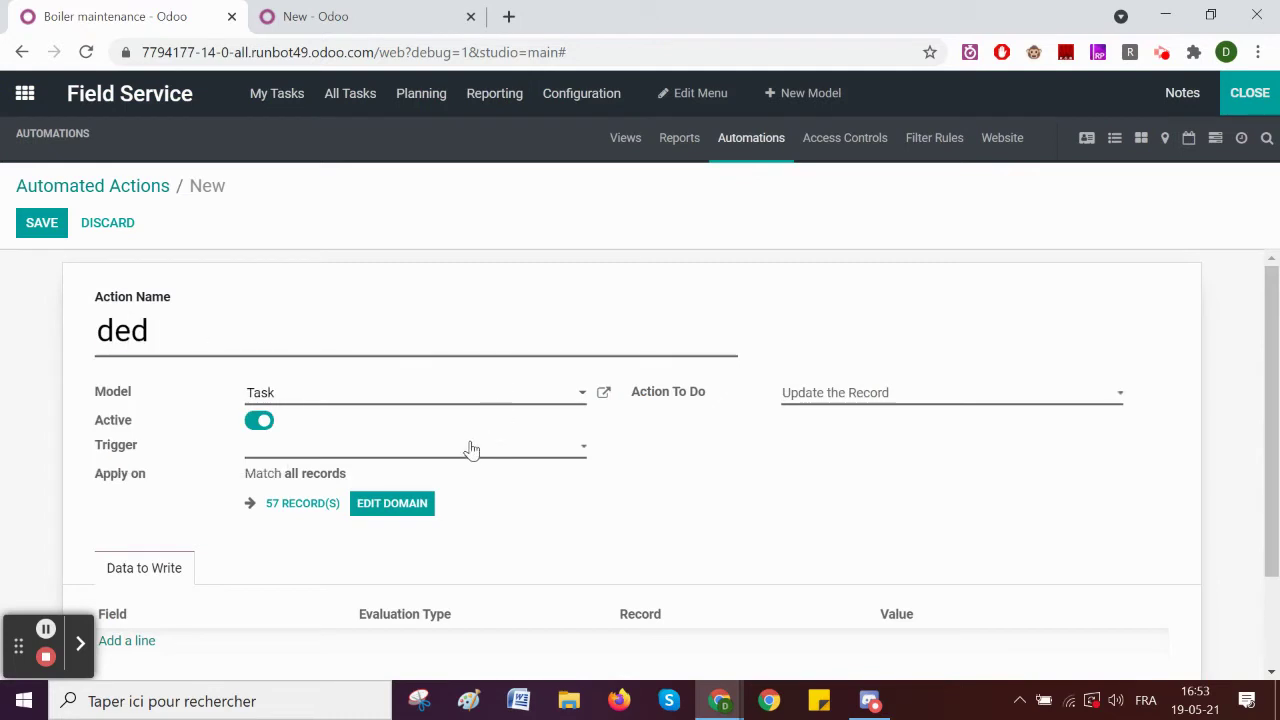
Step: Set the action's trigger to On Creation & Update and add ded (Task) as its trigger field
click(460, 450)
click(405, 505)
scroll(405, 505, down, 2)
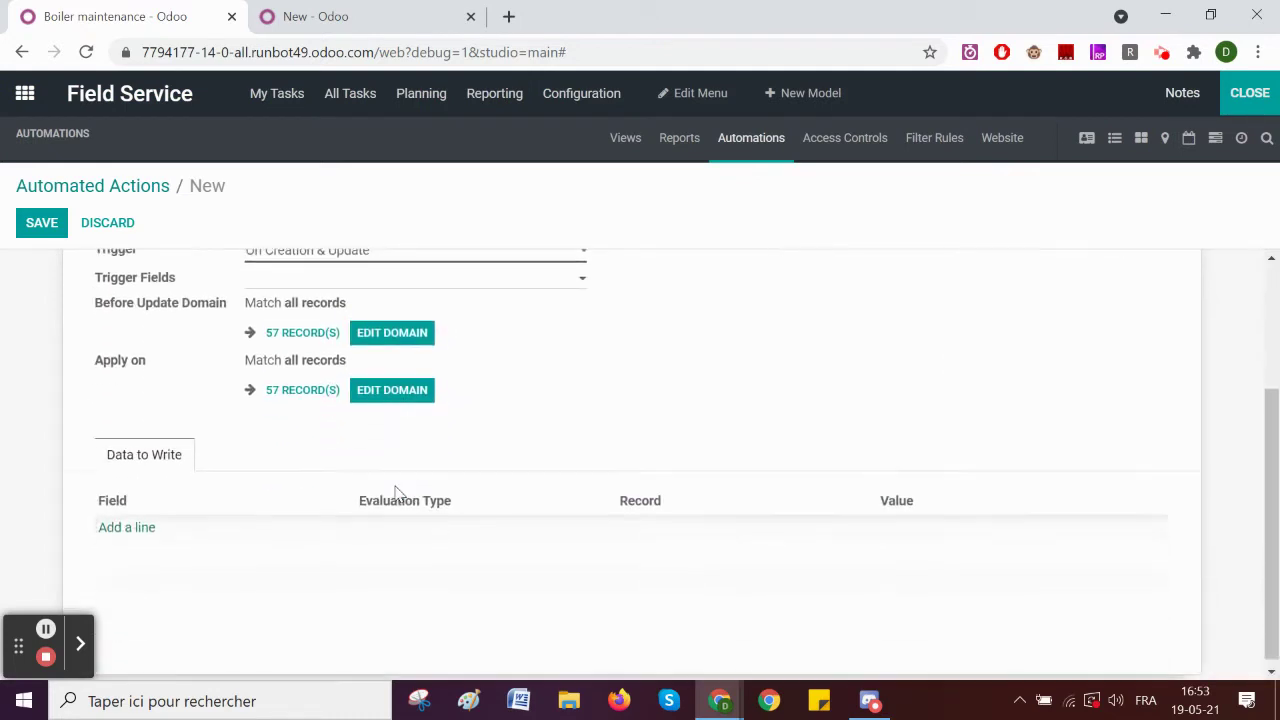
click(330, 272)
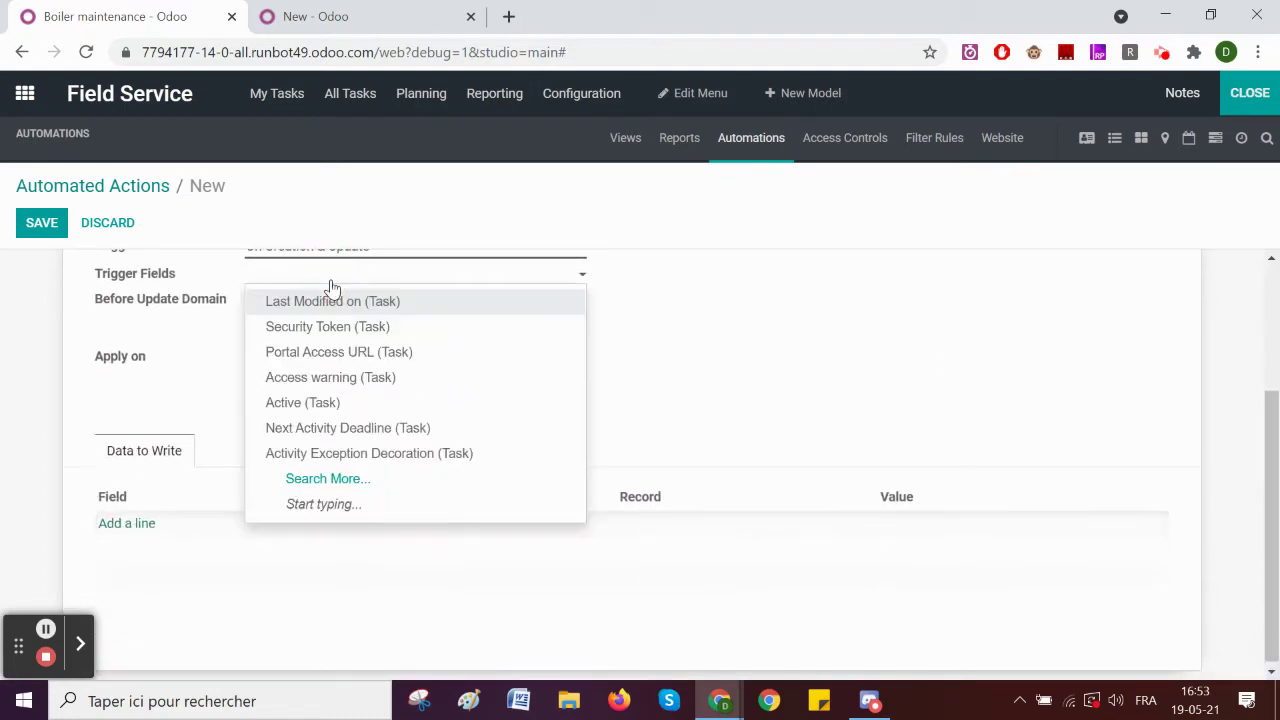
text(ded)
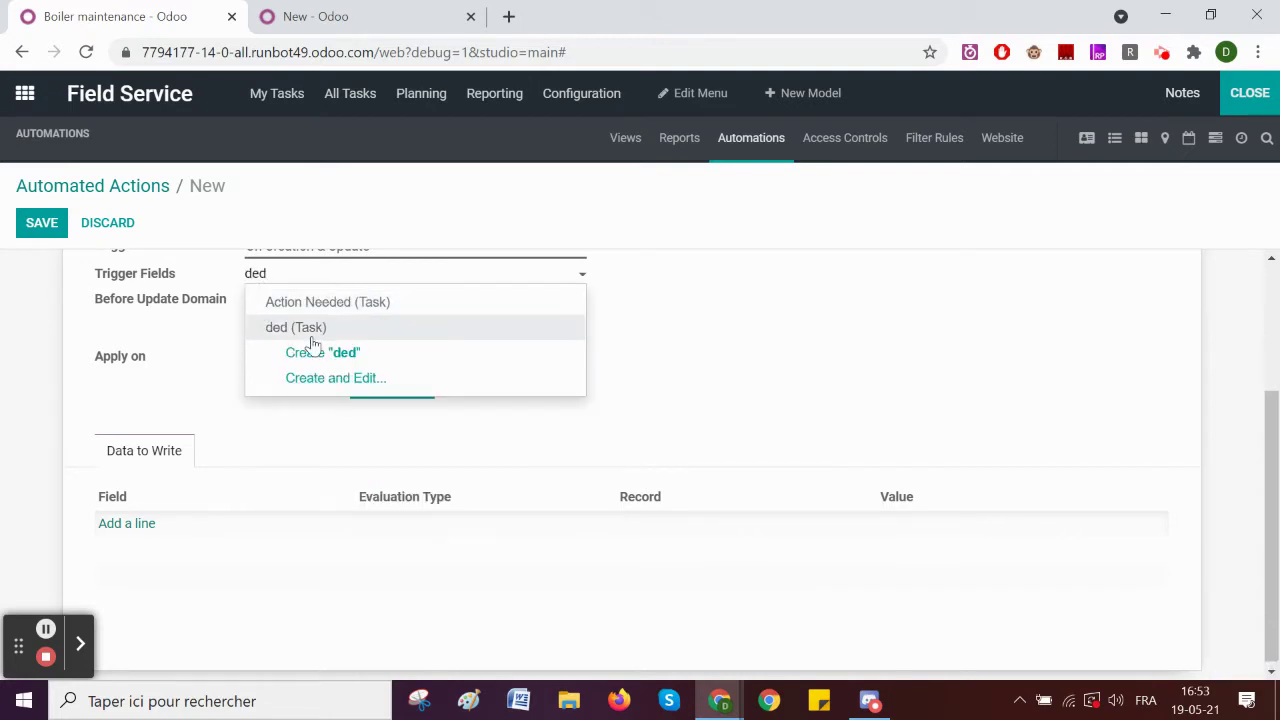
click(310, 326)
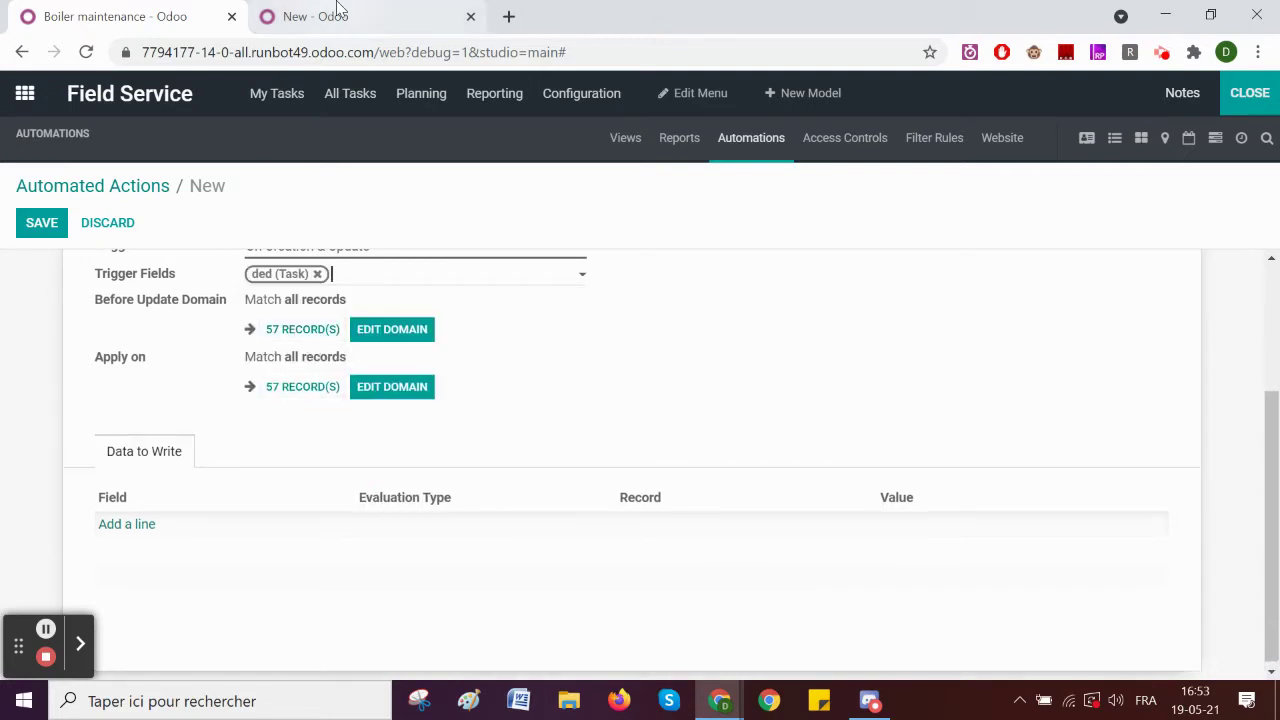
Step: Review the Assigned to field and planning lines on the unsaved new task, and return to the automated action
click(340, 16)
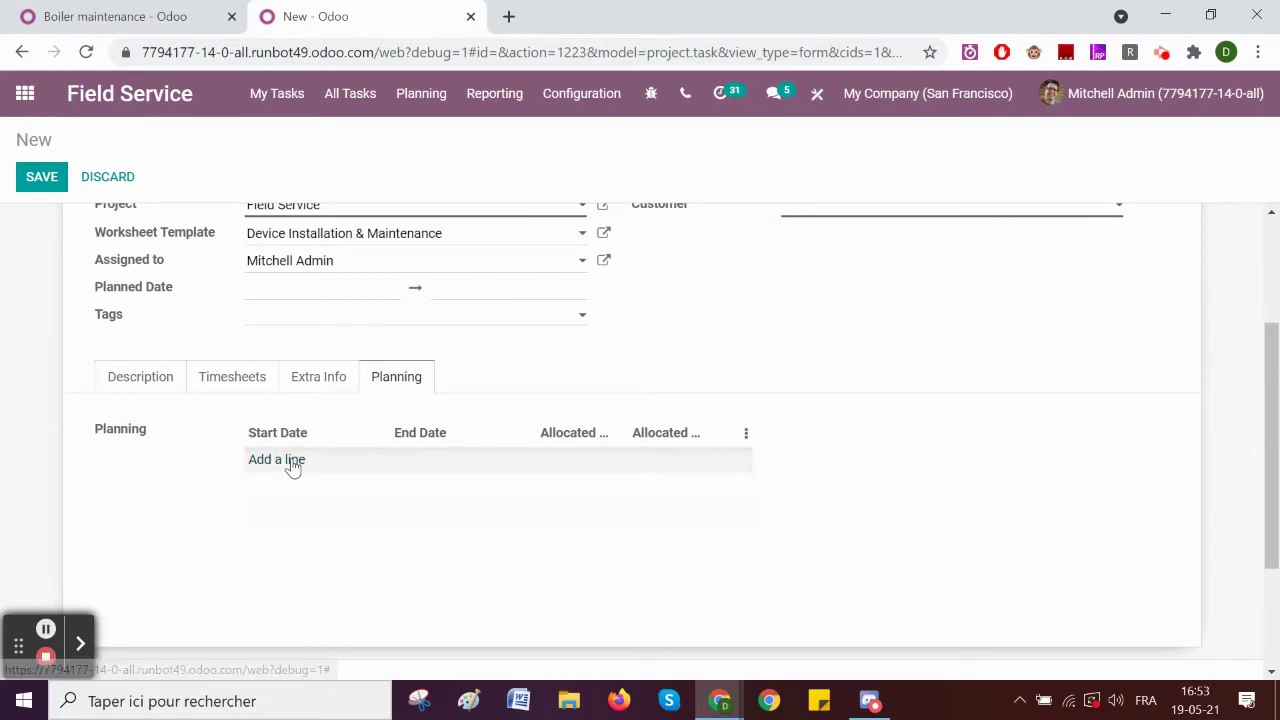
scroll(288, 464, up, 1)
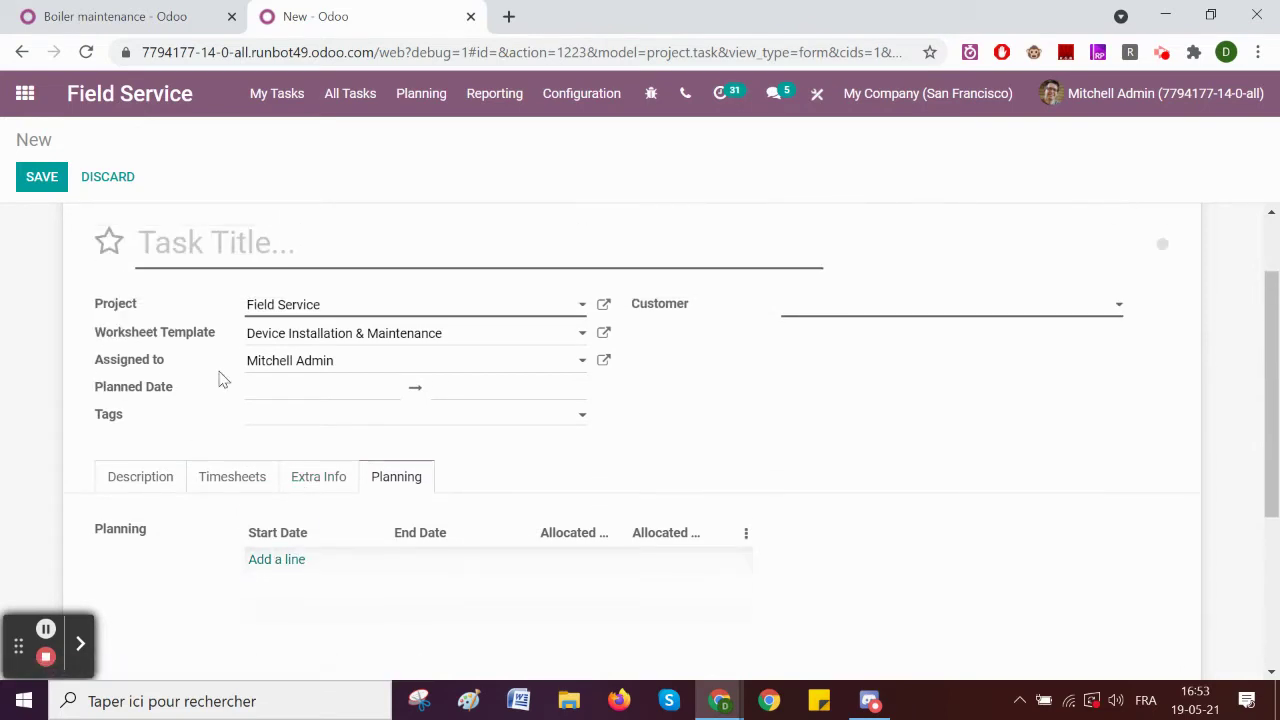
click(95, 16)
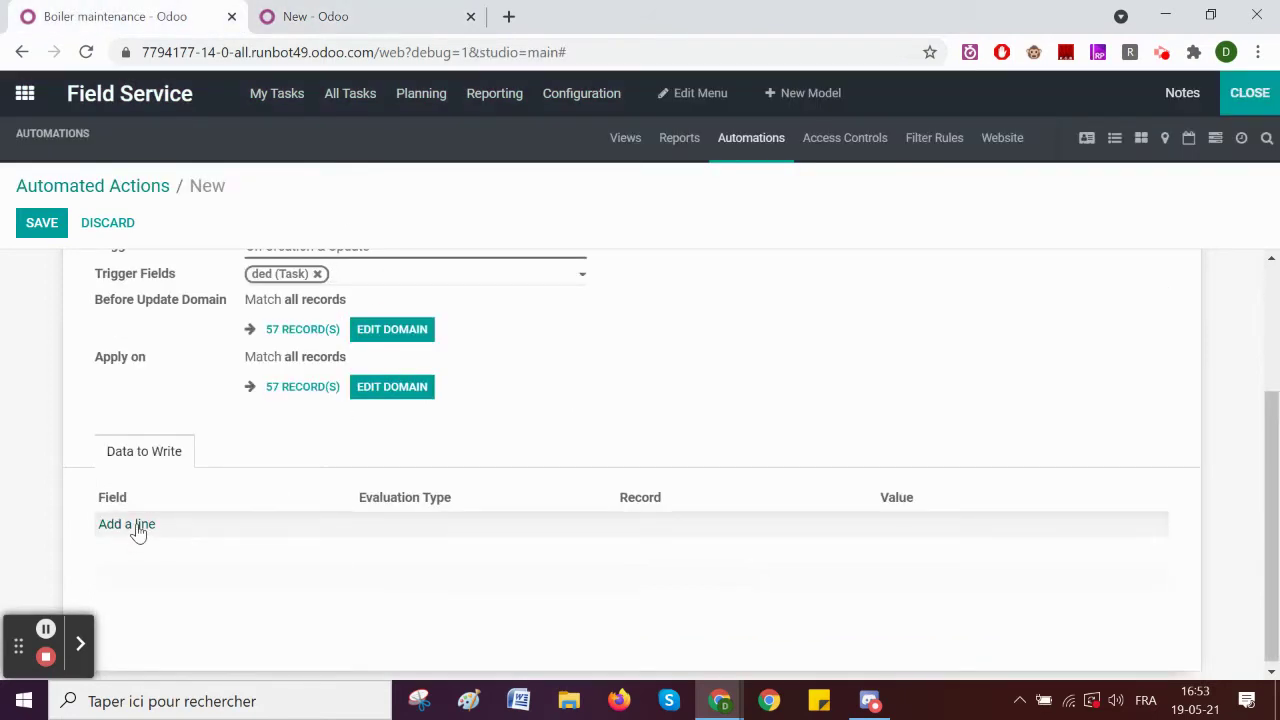
click(330, 16)
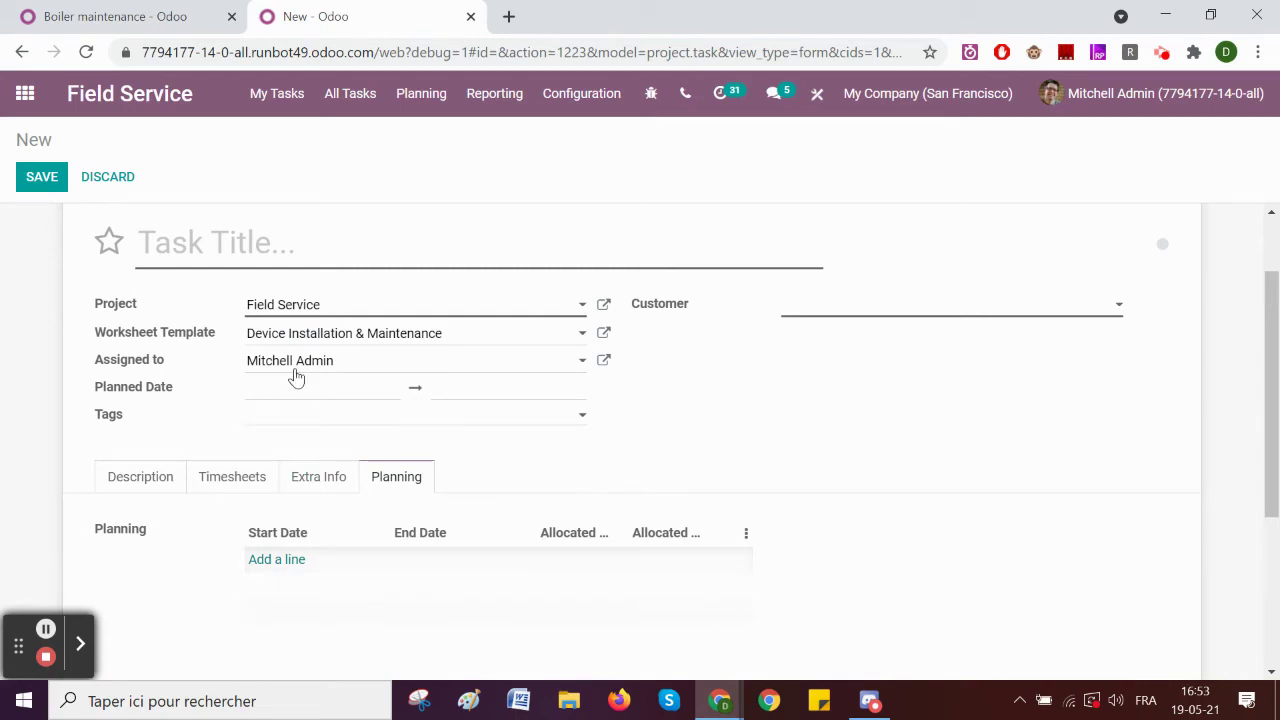
click(104, 12)
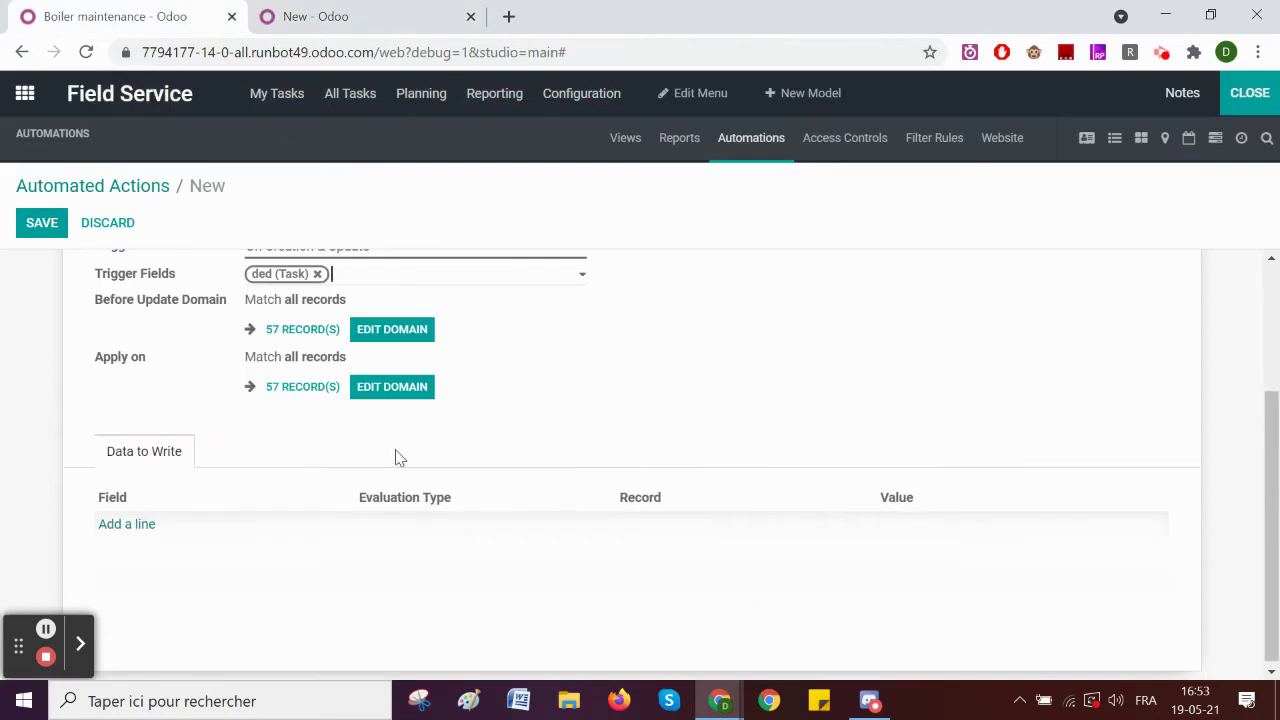
Step: Add a data-to-write line for Assigned to (Task), evaluated as a Python expression with the value record.x_ded
click(110, 524)
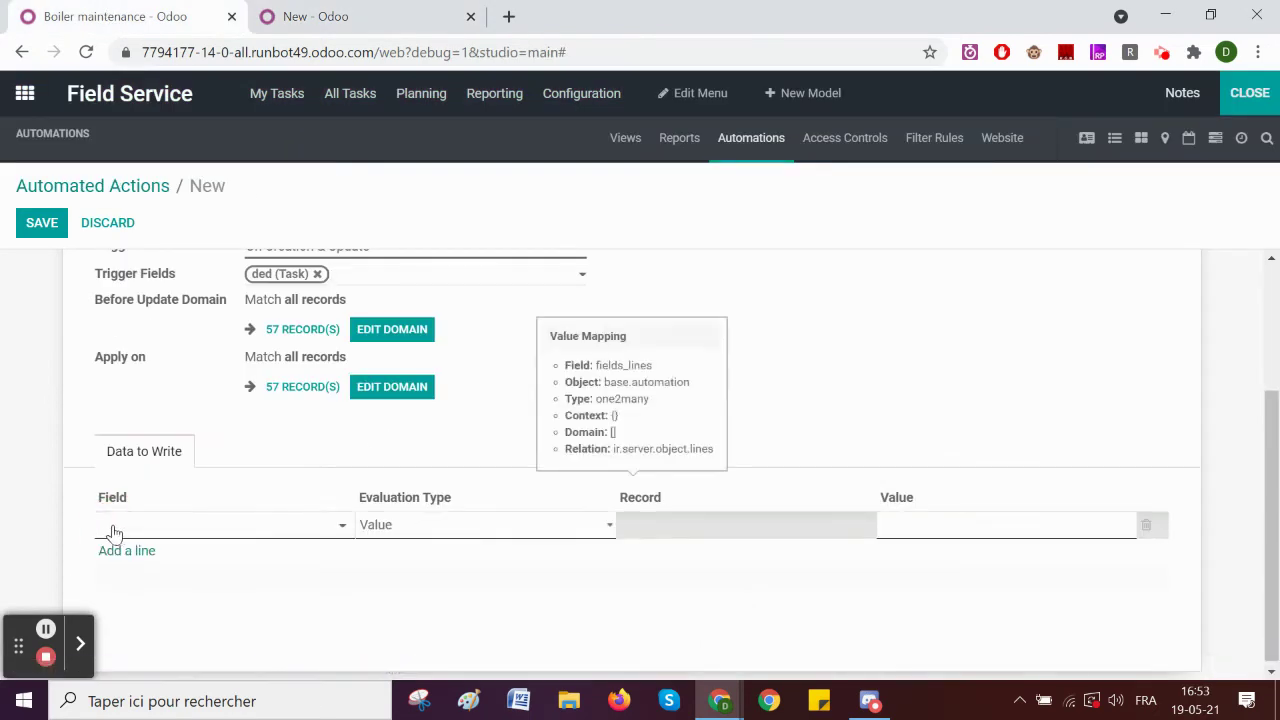
text(assign)
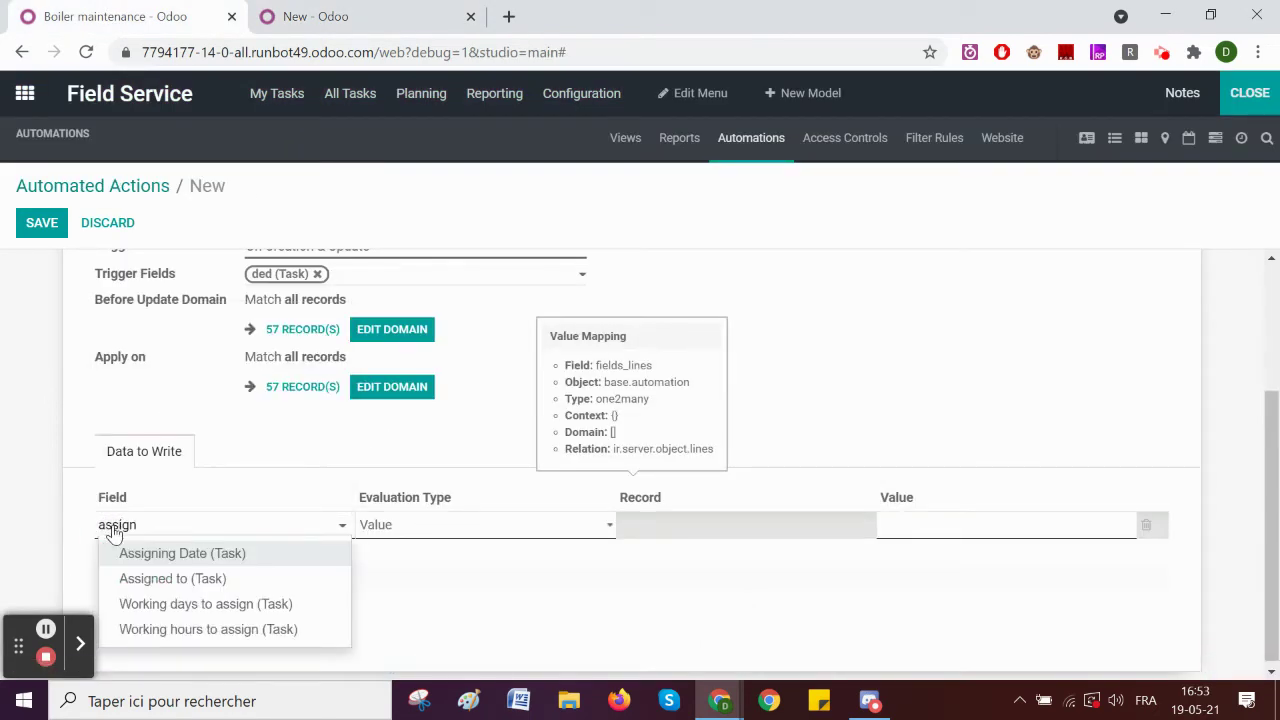
click(172, 578)
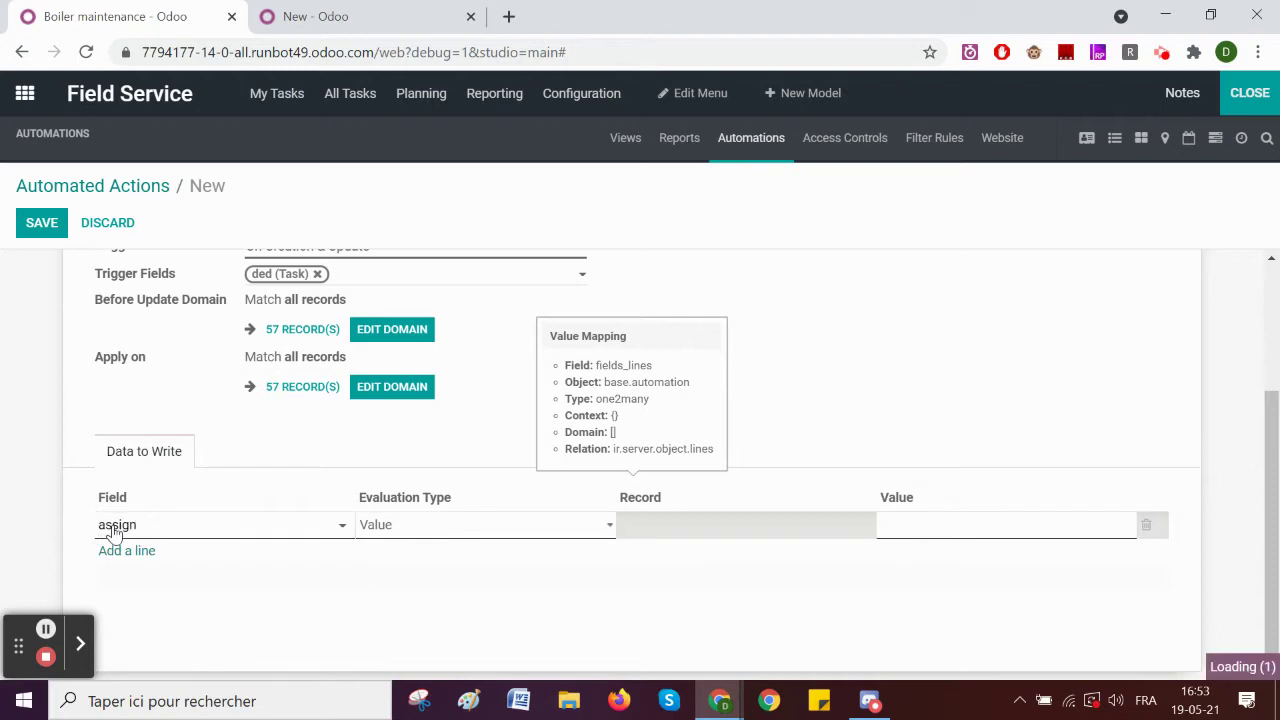
click(461, 532)
click(451, 575)
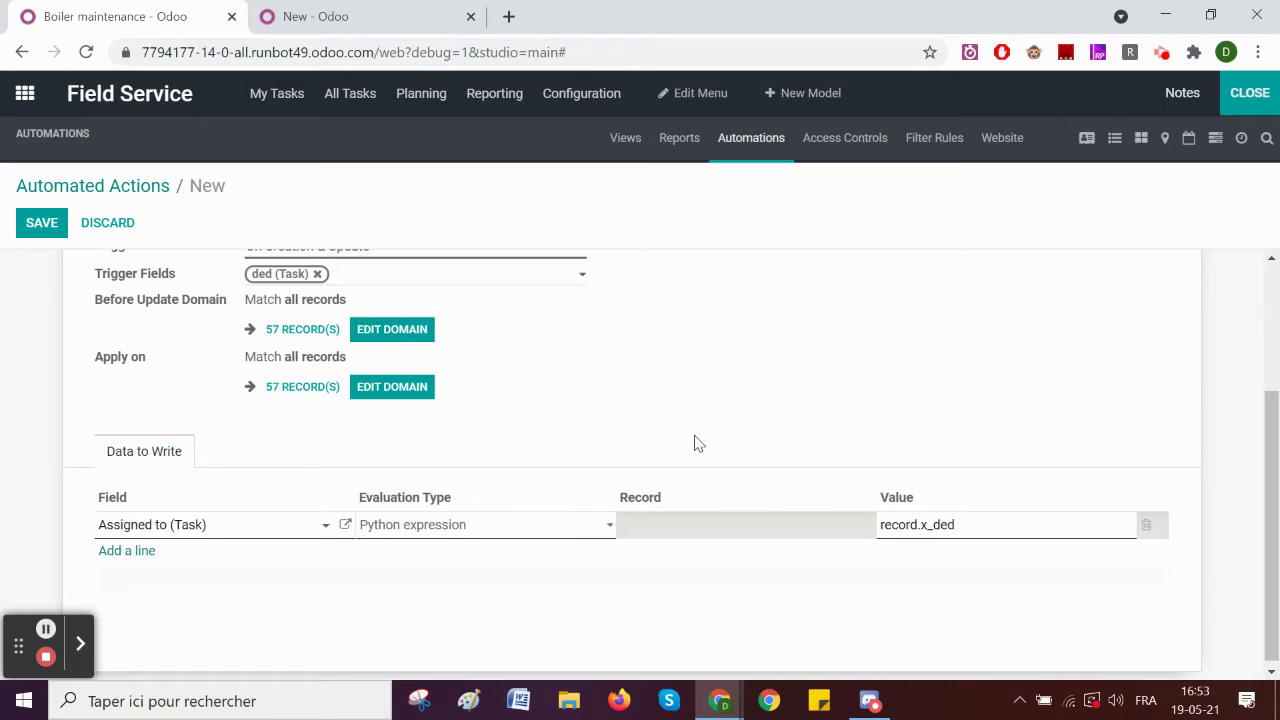
Step: Reload the new task form and compare the technical details of the Assigned to and ded fields
click(298, 12)
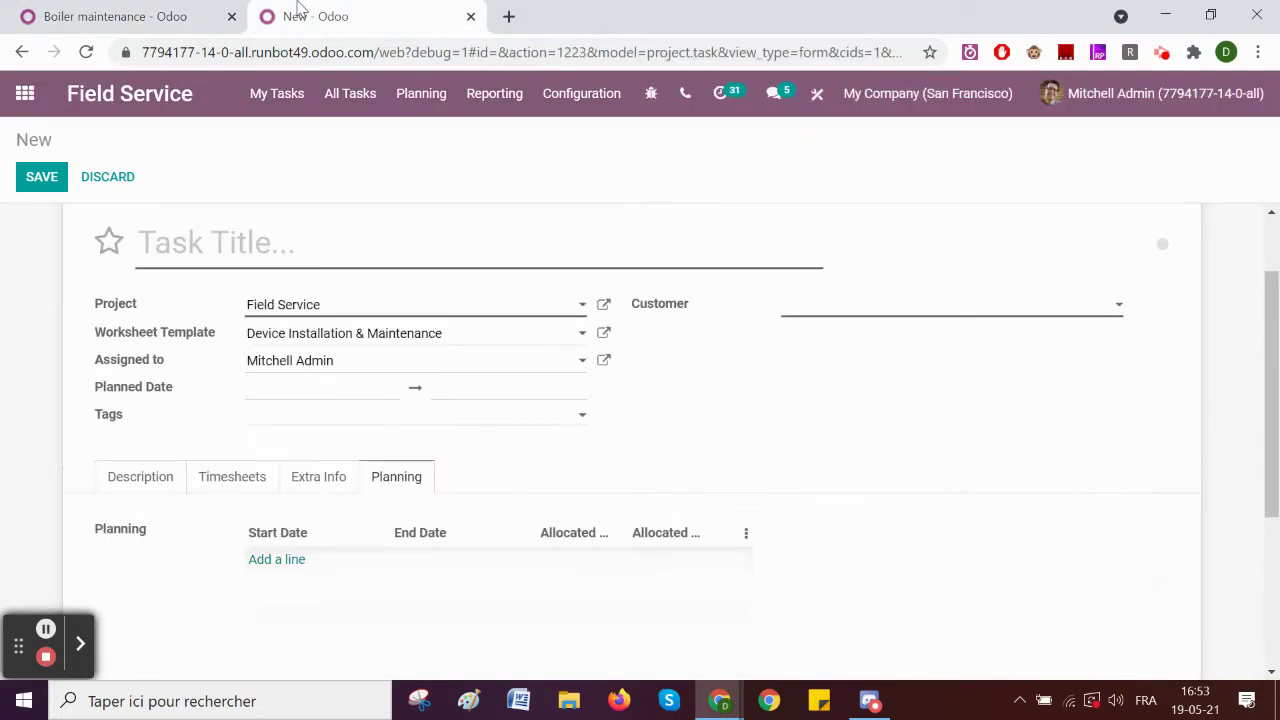
key(F5)
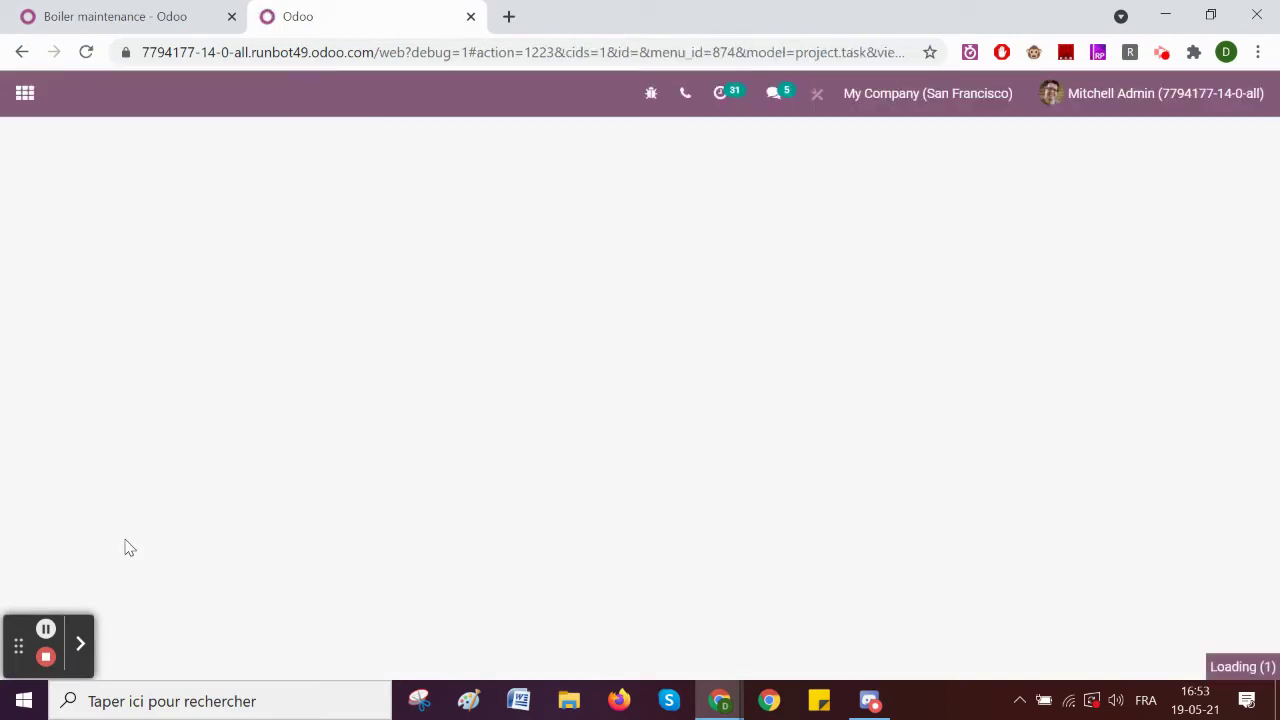
scroll(137, 543, down, 2)
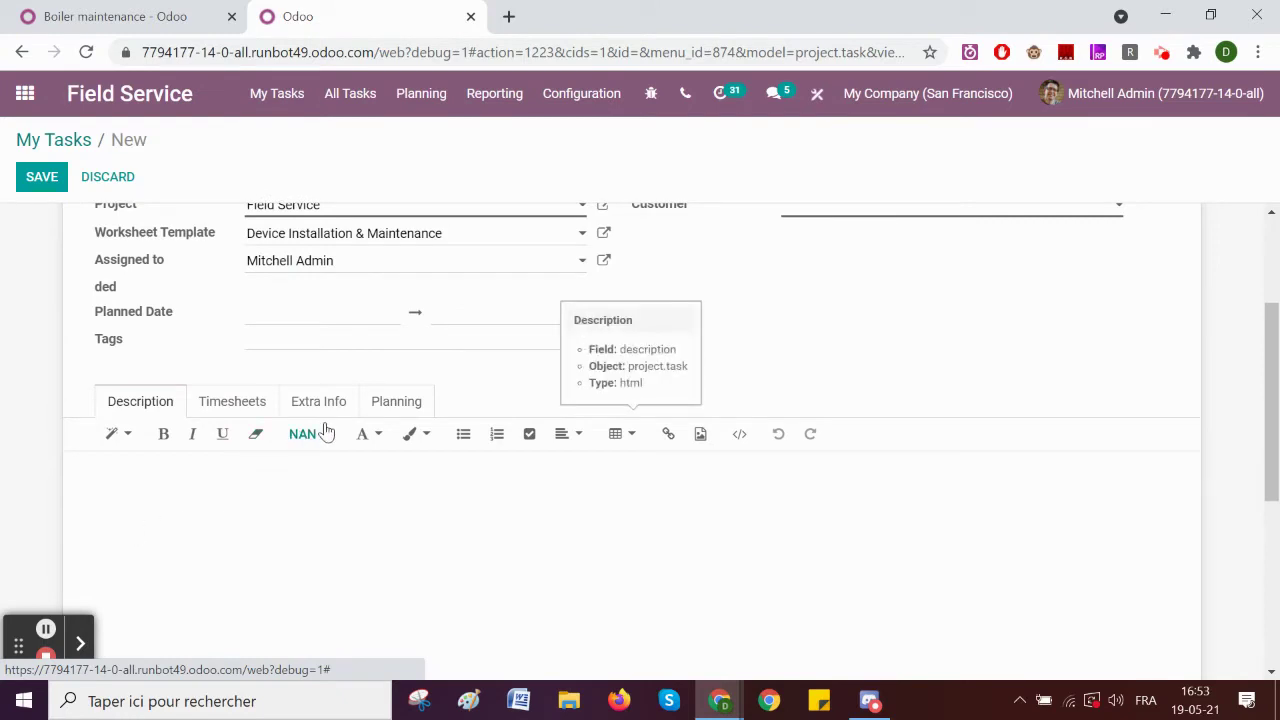
scroll(146, 322, up, 1)
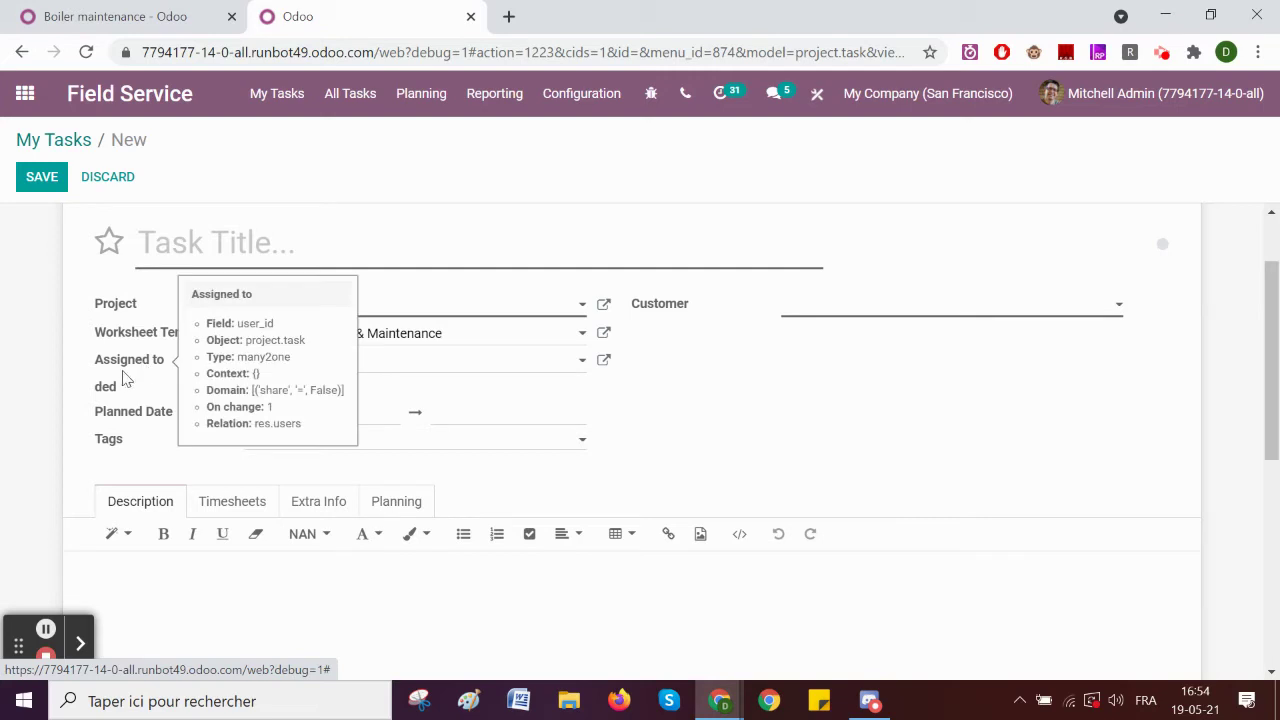
mouse_move(107, 396)
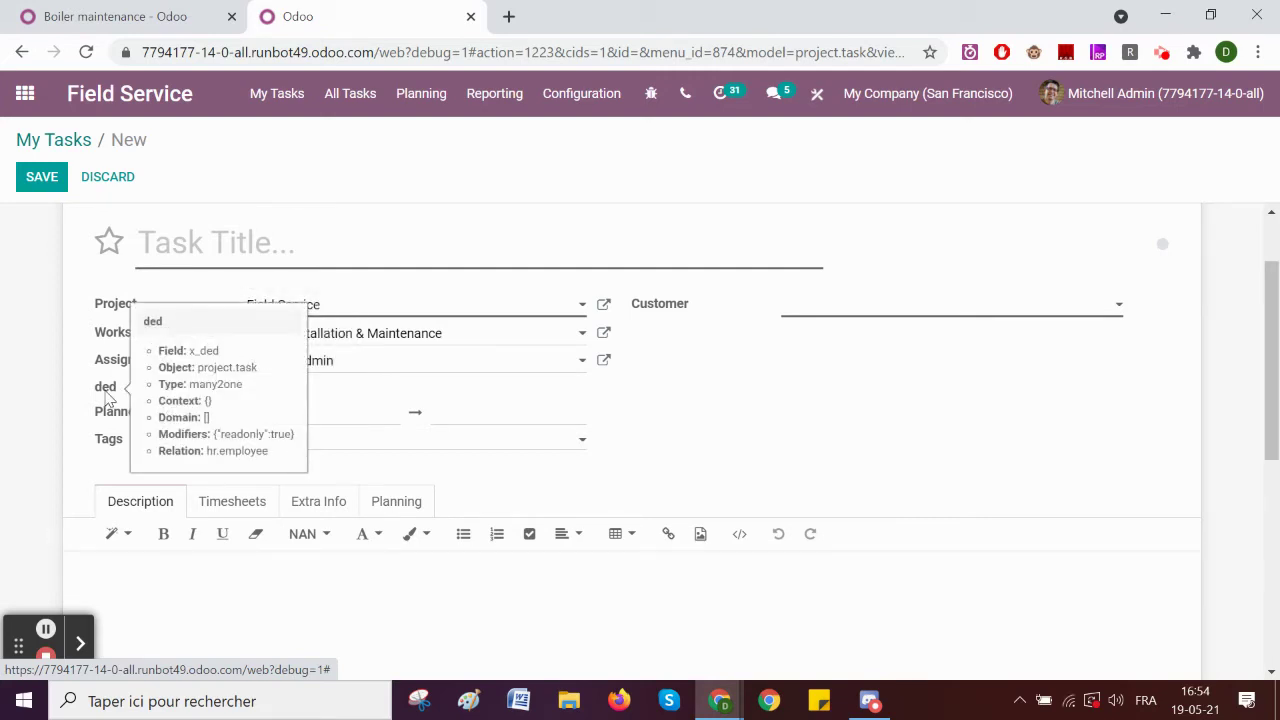
mouse_move(116, 370)
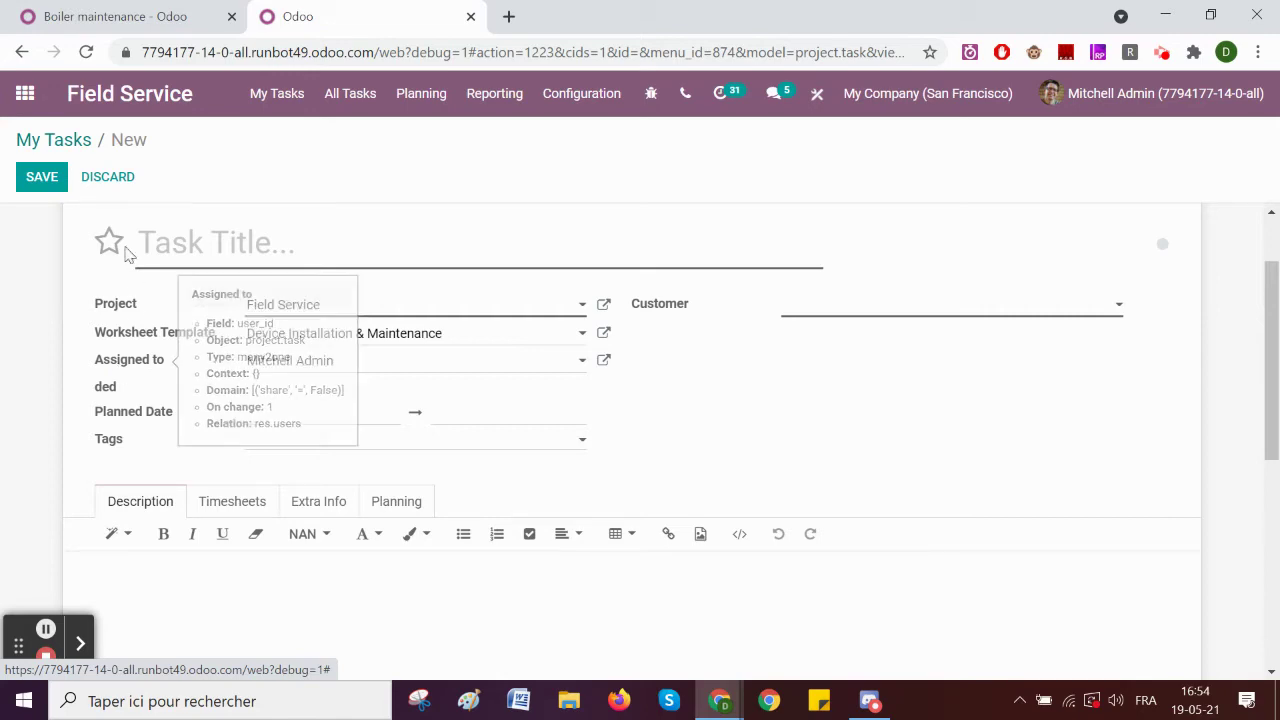
Step: Open the first employee's record in the Employees app and inspect the technical details of Related User in HR Settings
click(25, 93)
scroll(613, 505, down, 2)
scroll(613, 505, down, 3)
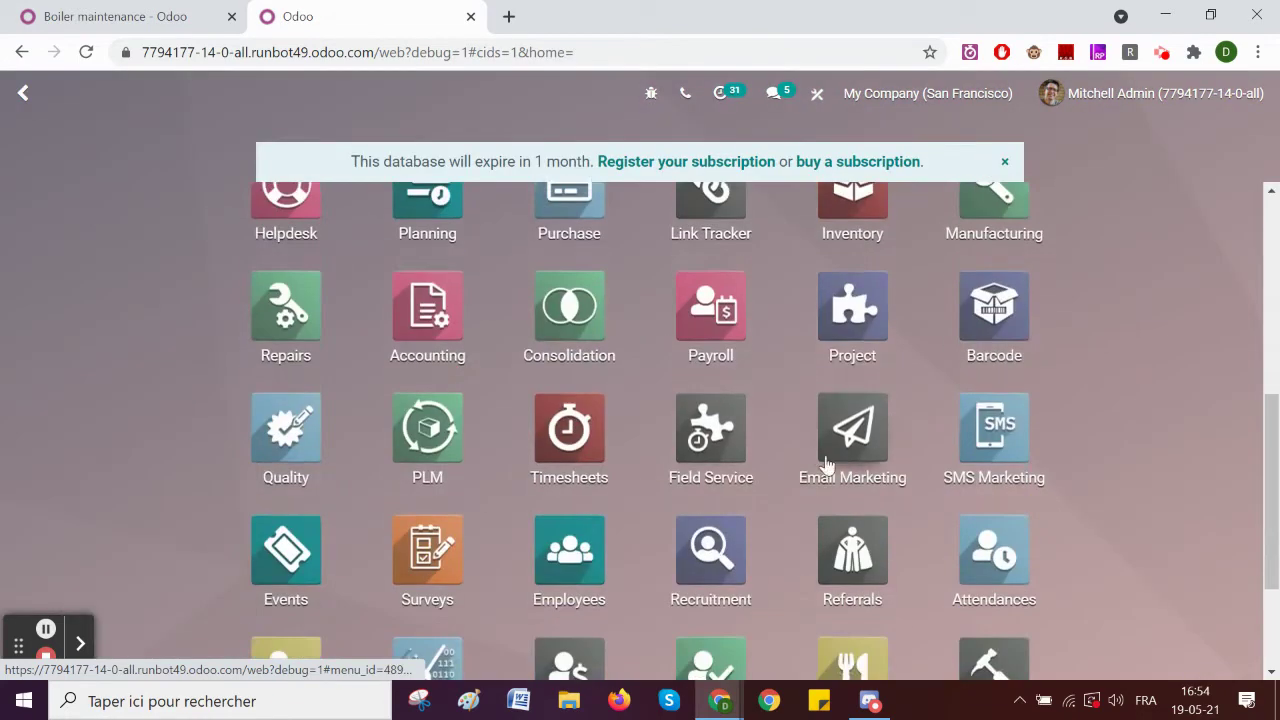
click(562, 528)
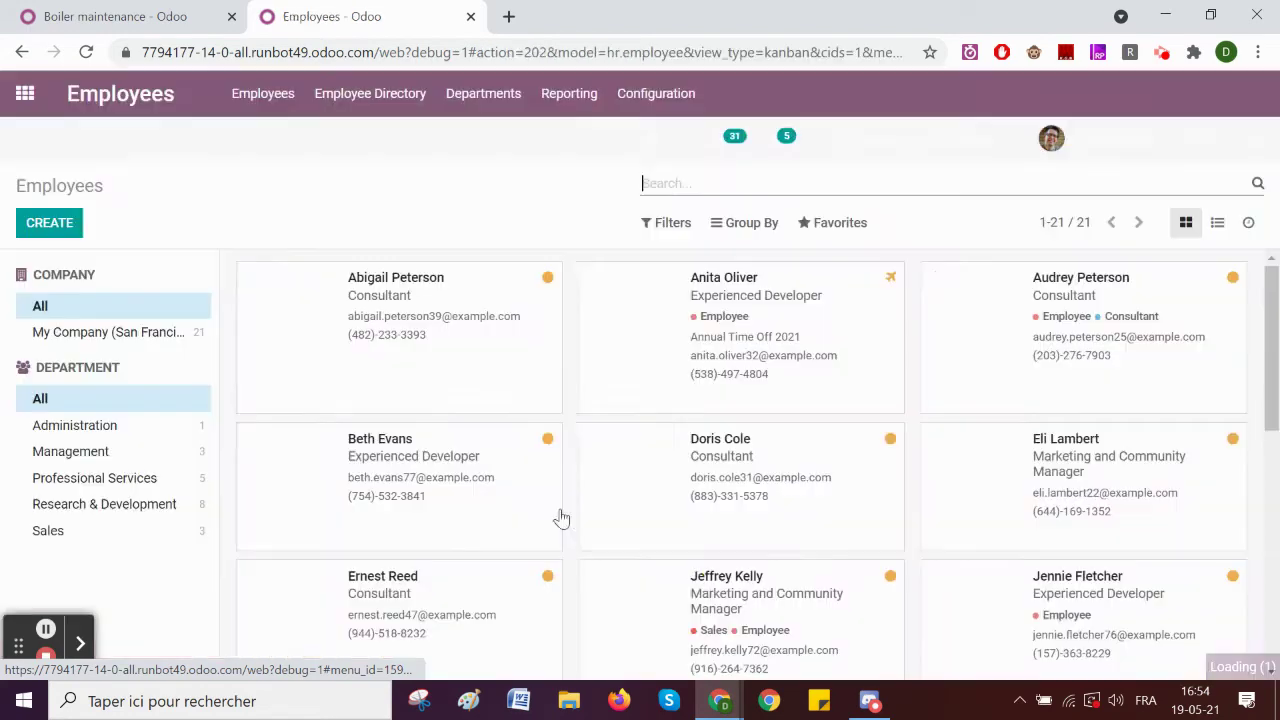
click(481, 313)
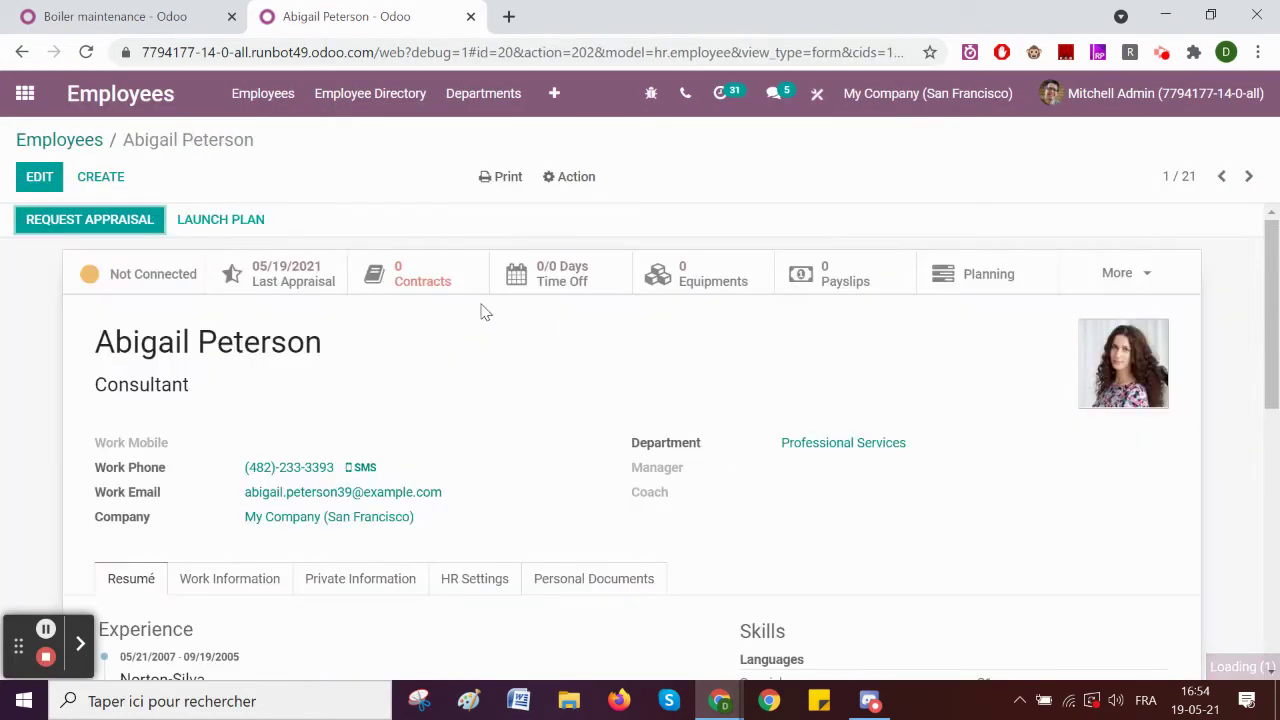
scroll(403, 406, down, 2)
click(483, 386)
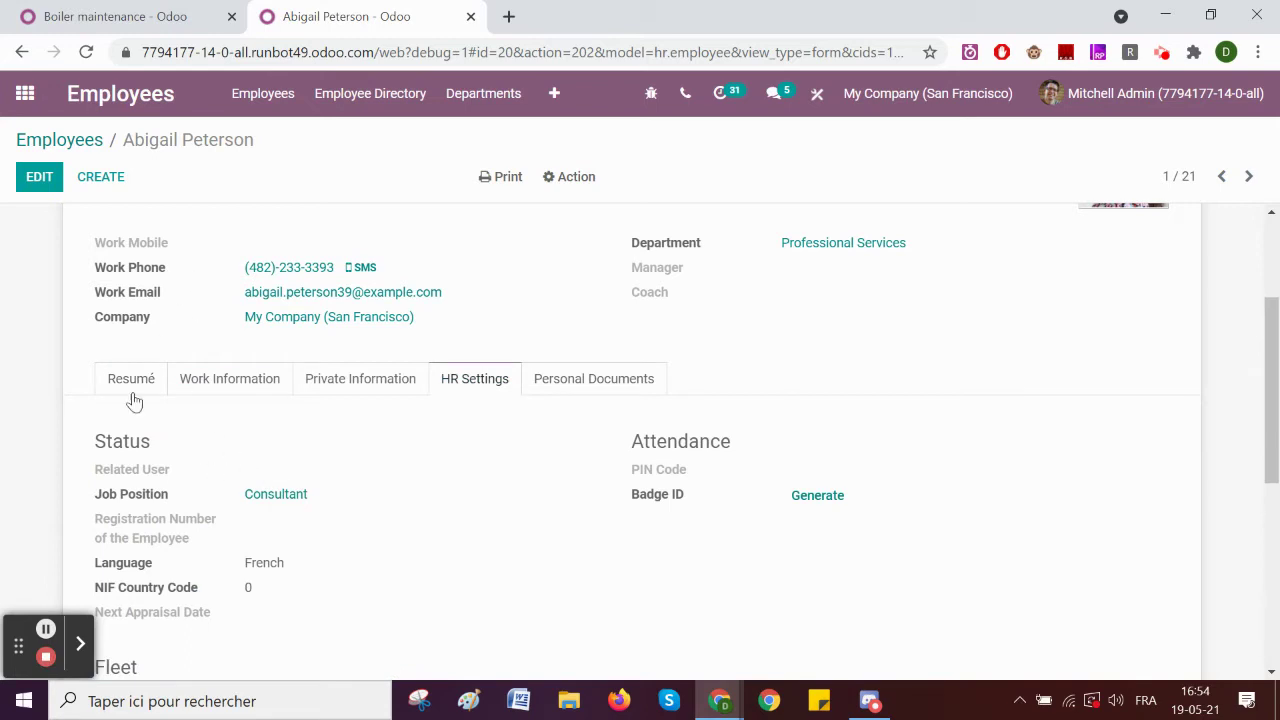
mouse_move(122, 476)
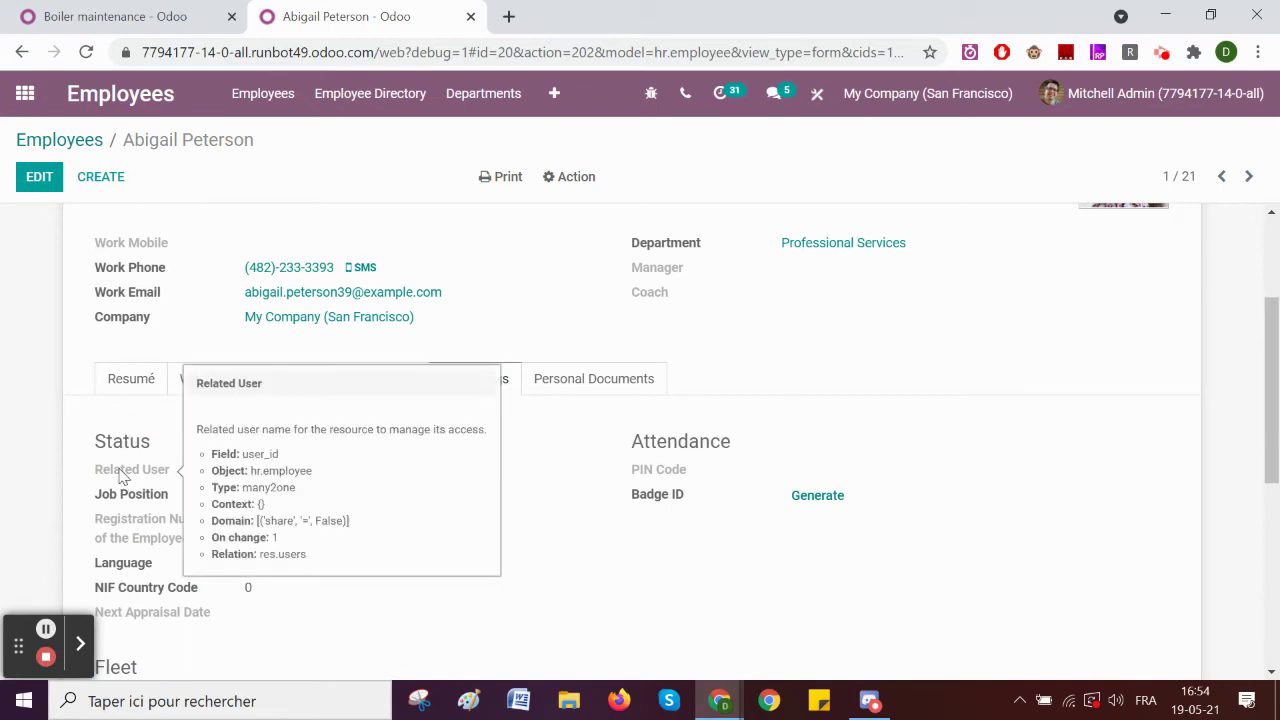
Step: Extend the Assigned to expression in the automated action to record.x_ded.user_id and save the action
click(112, 16)
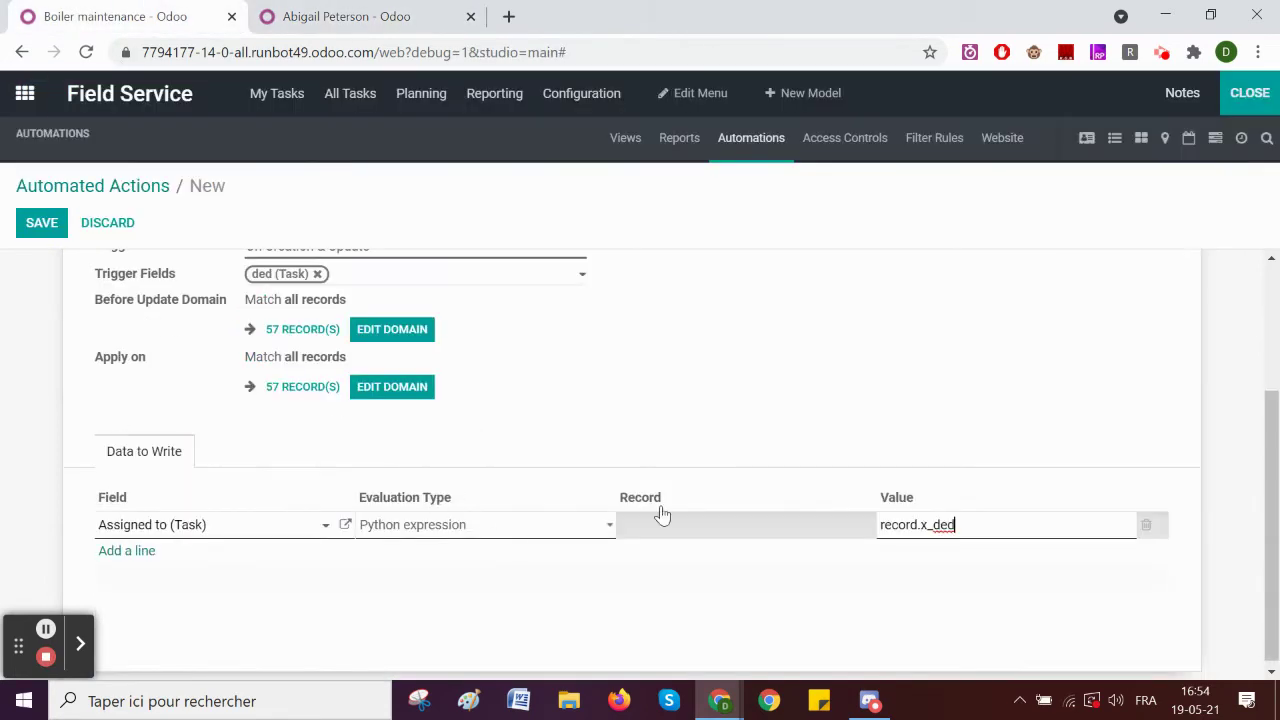
click(957, 528)
scroll(336, 462, up, 1)
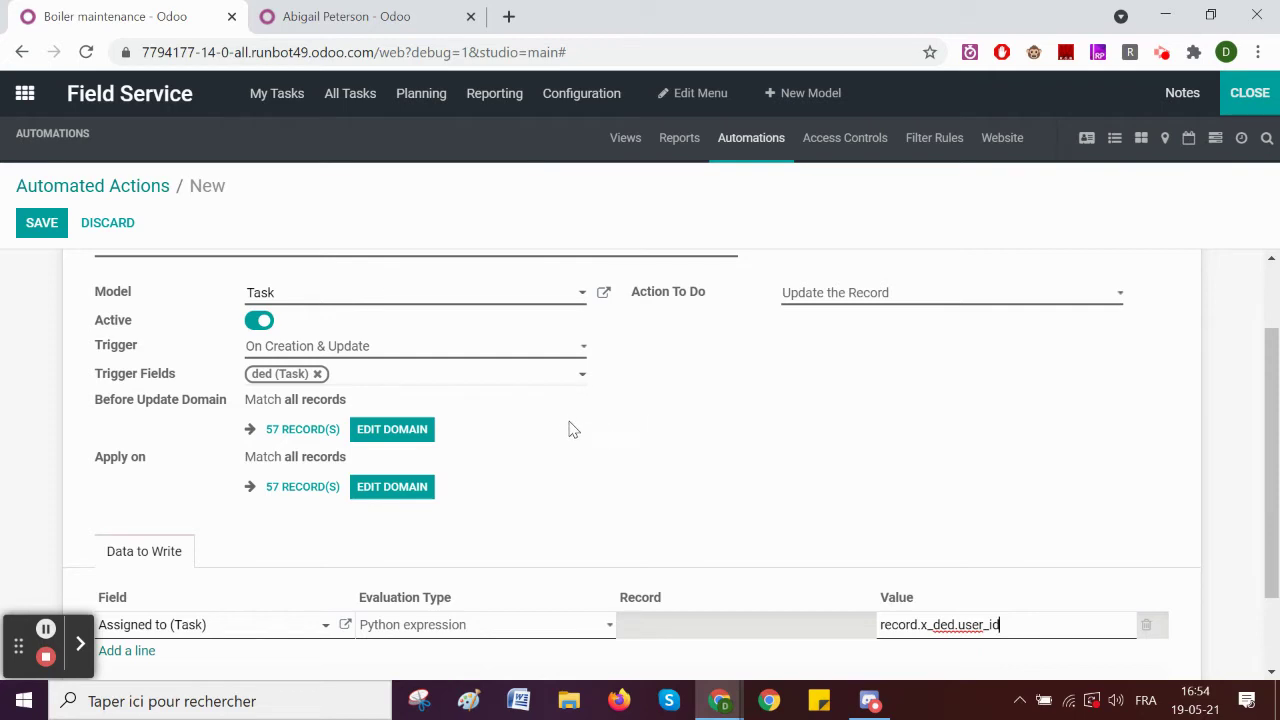
scroll(573, 429, down, 1)
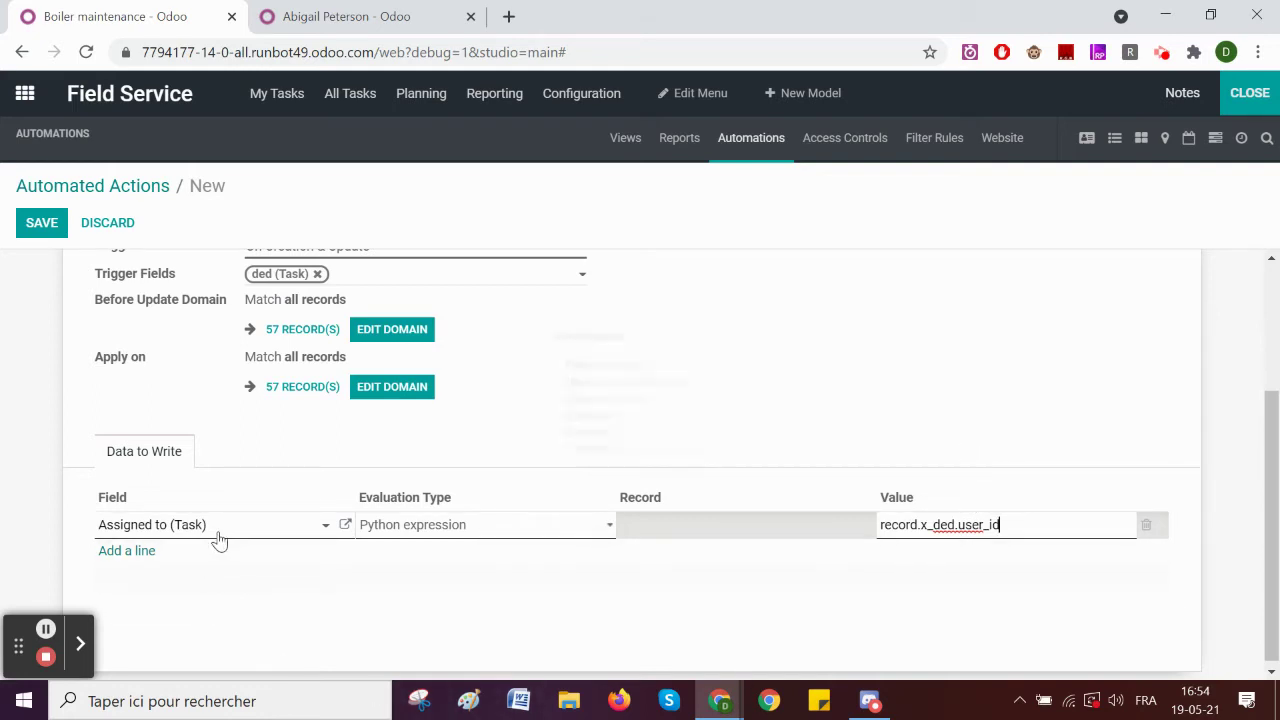
click(34, 227)
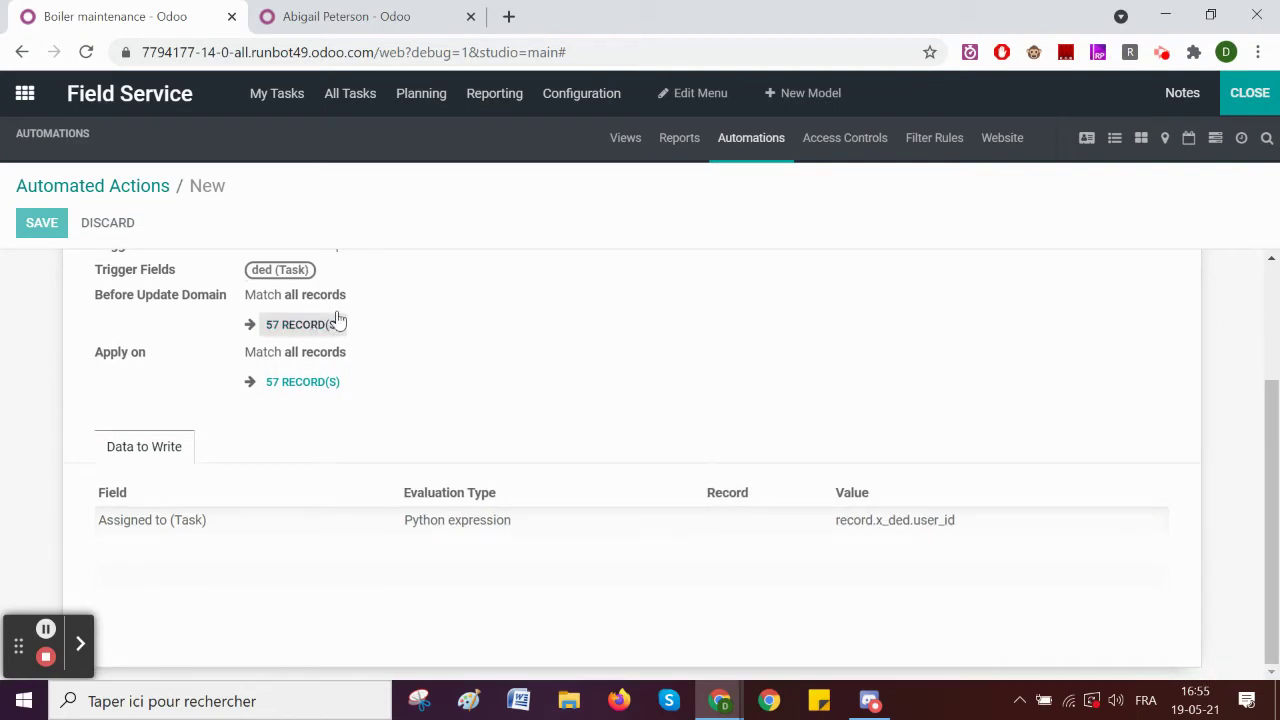
Step: Leave Studio and start a new Field Service task with Deco Addict as the customer
click(1236, 110)
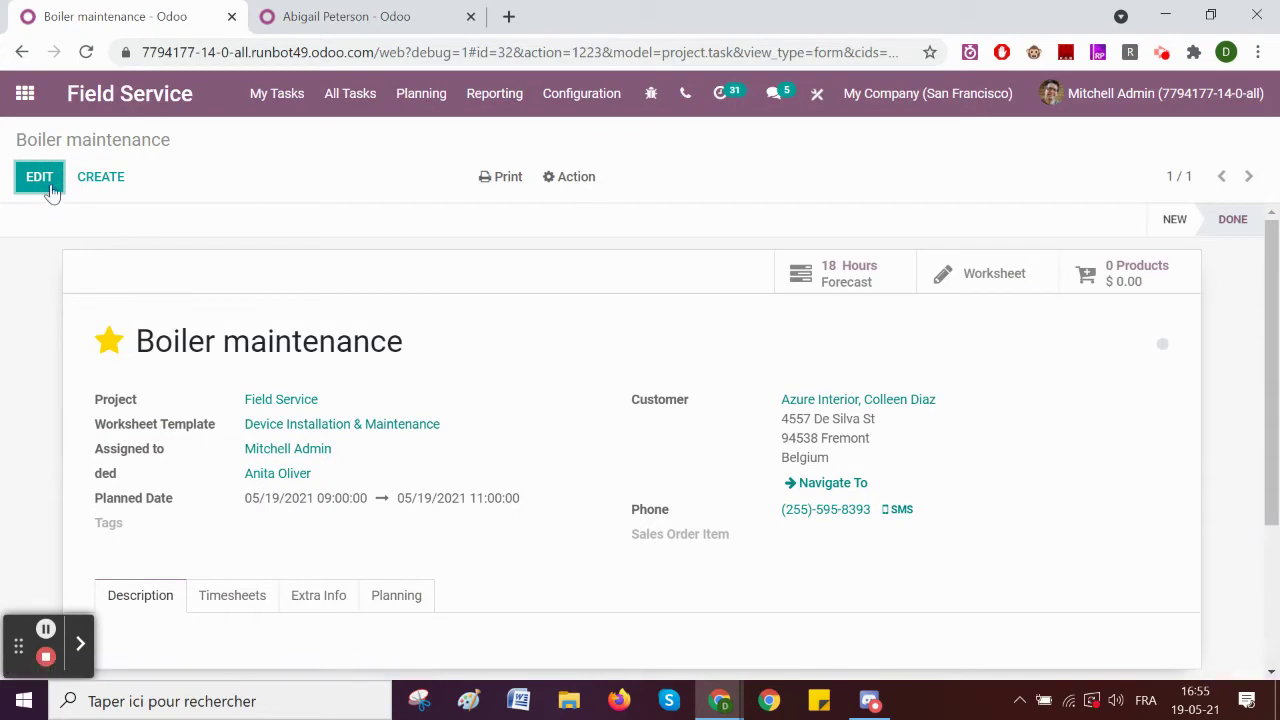
click(100, 178)
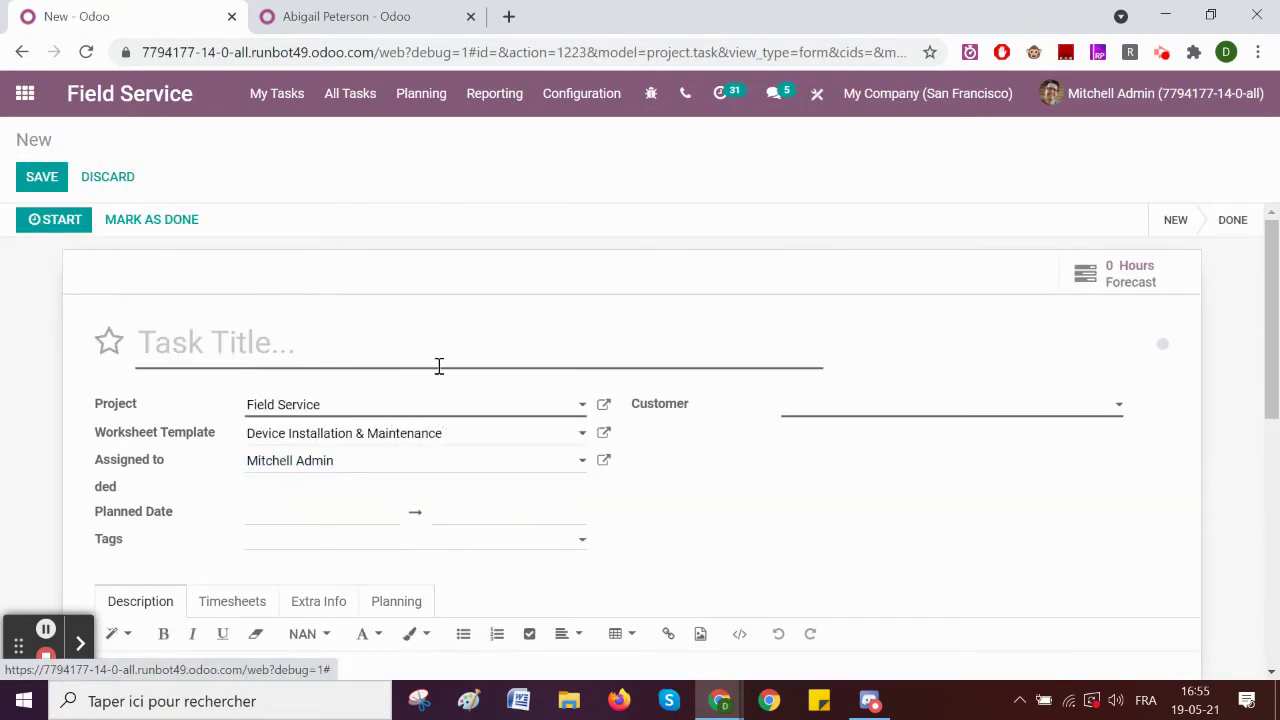
click(804, 405)
click(810, 432)
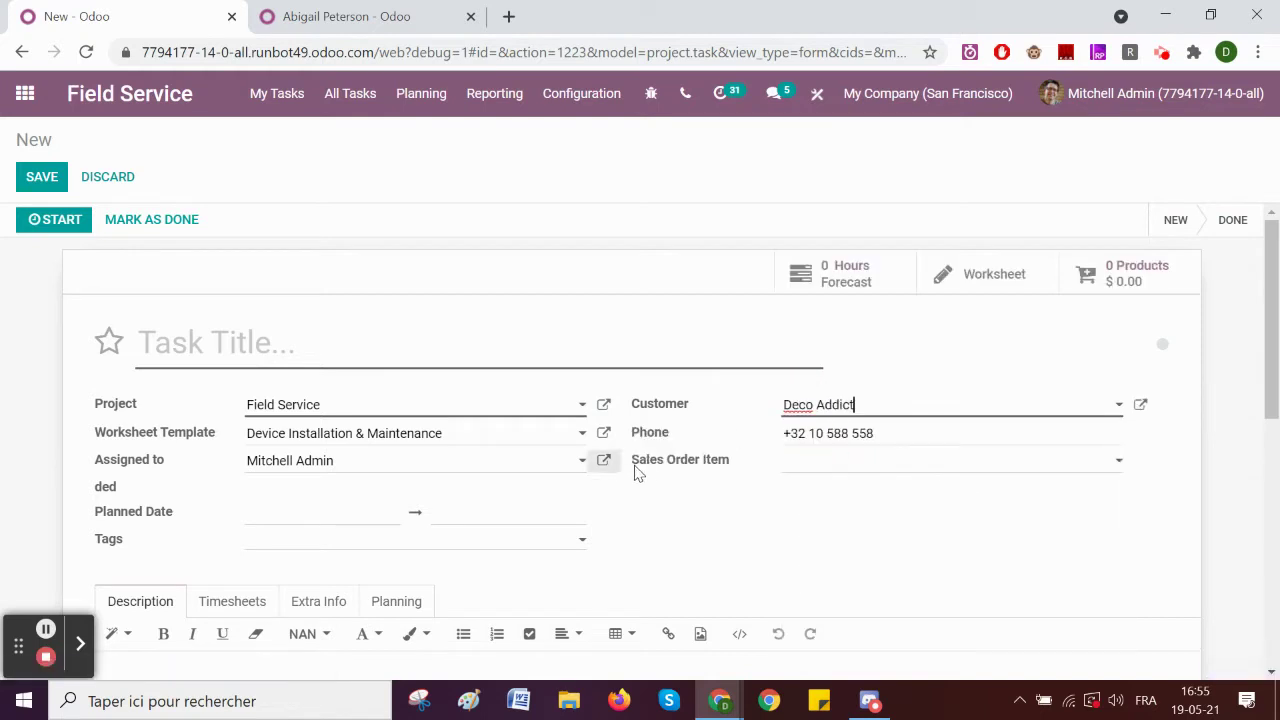
Step: Add a planning line to the new task, show the Employee column, and choose the demo employee for the shift
scroll(630, 460, down, 2)
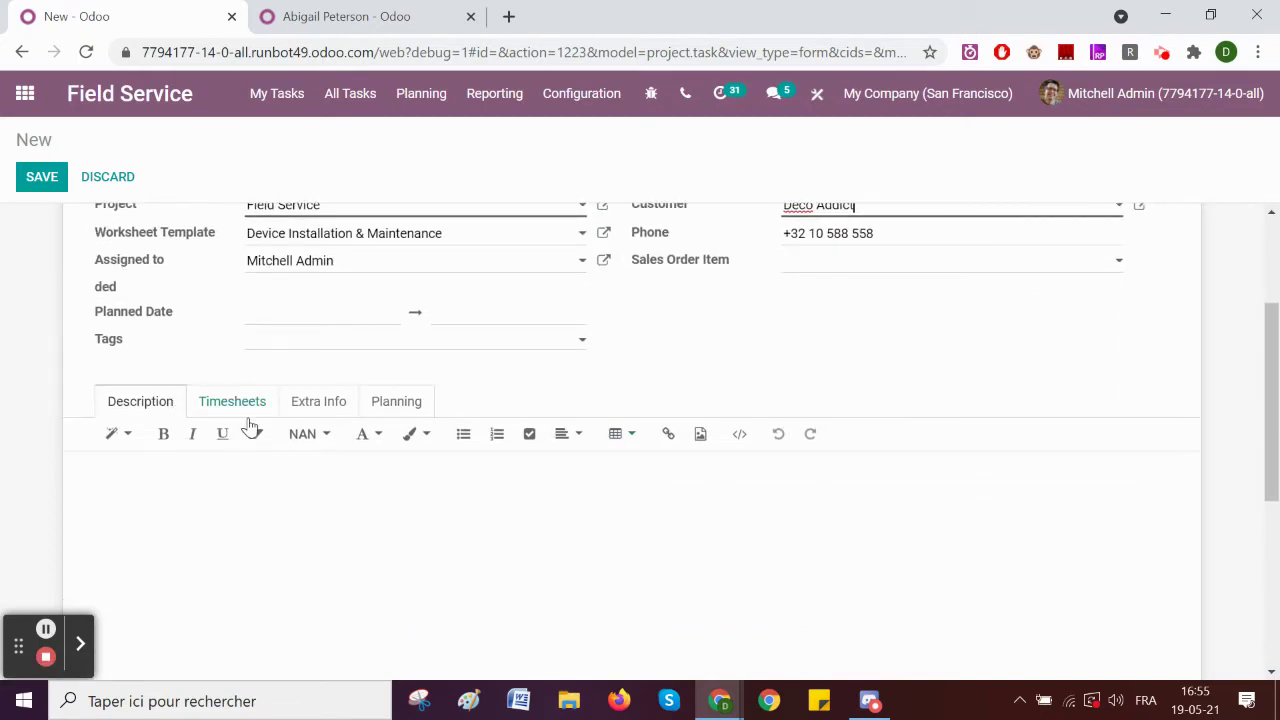
click(406, 403)
click(266, 486)
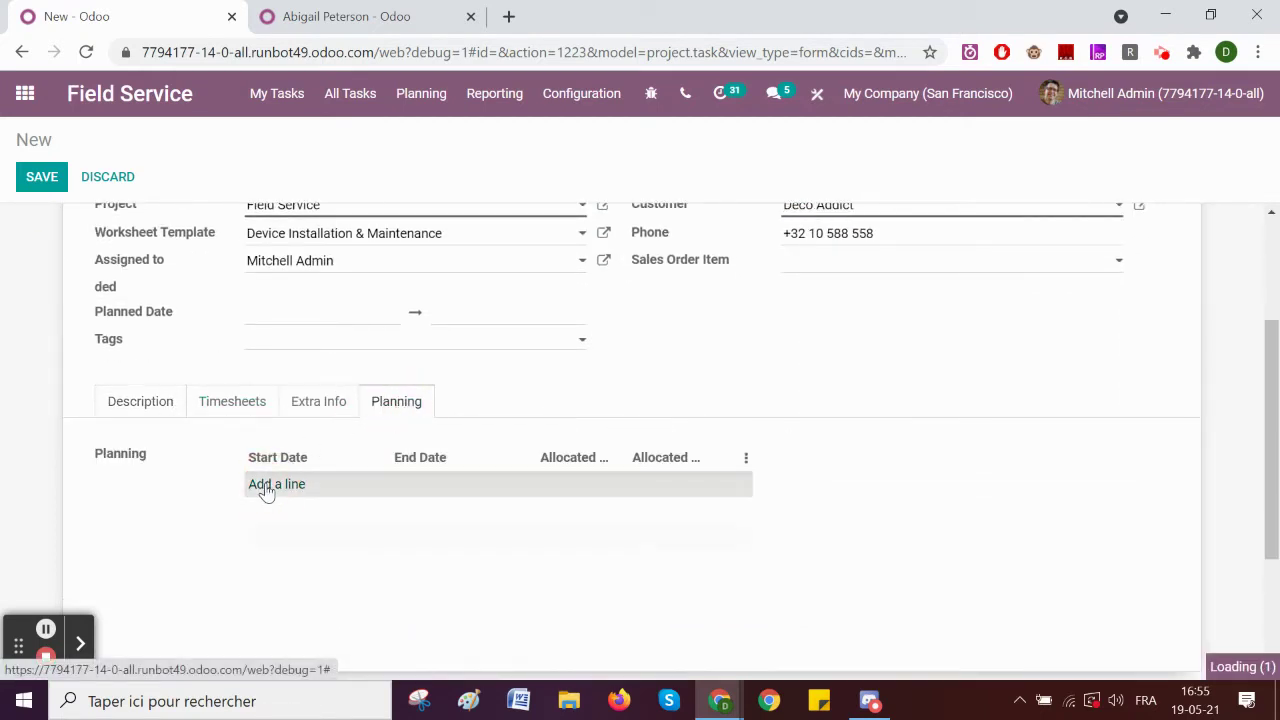
click(747, 459)
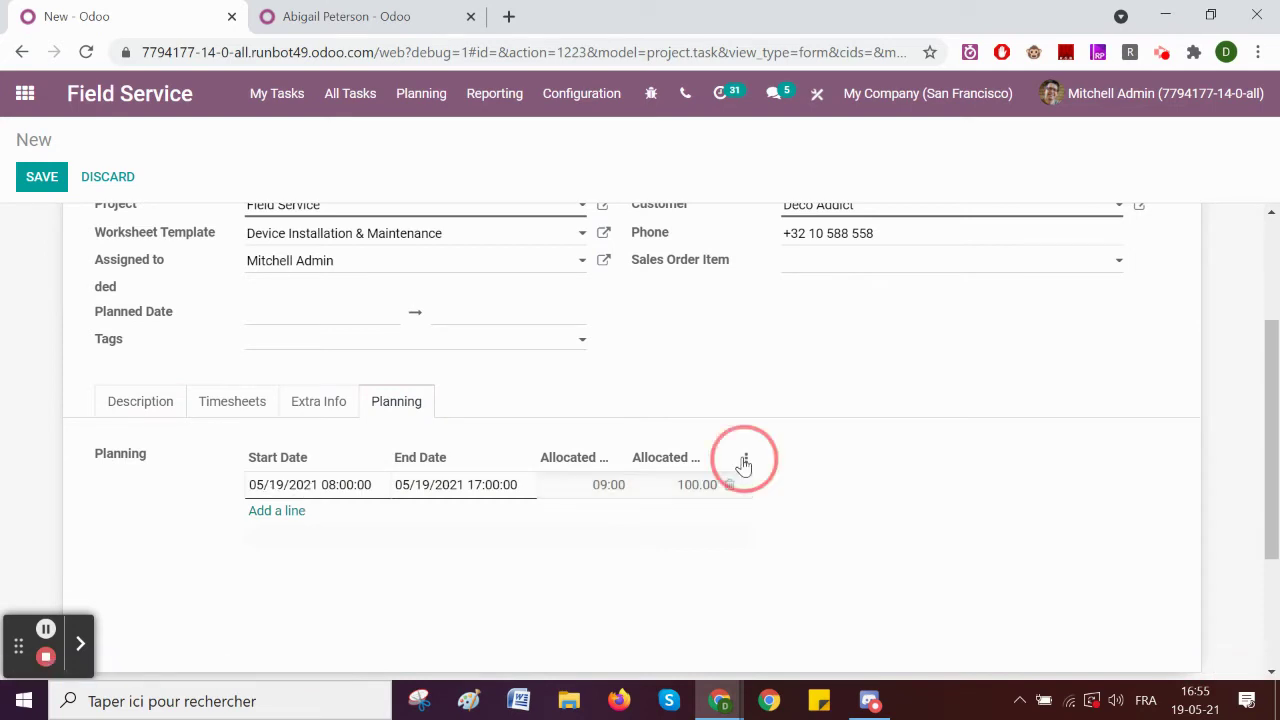
click(500, 515)
click(766, 493)
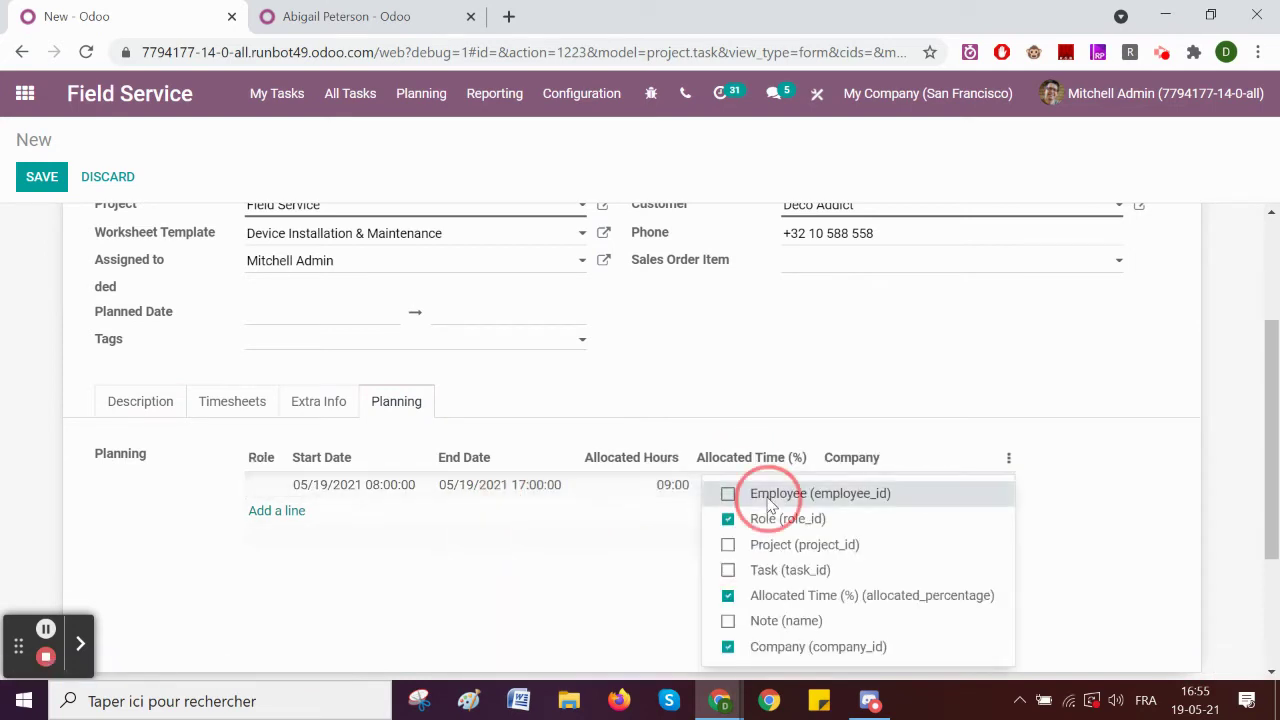
click(288, 488)
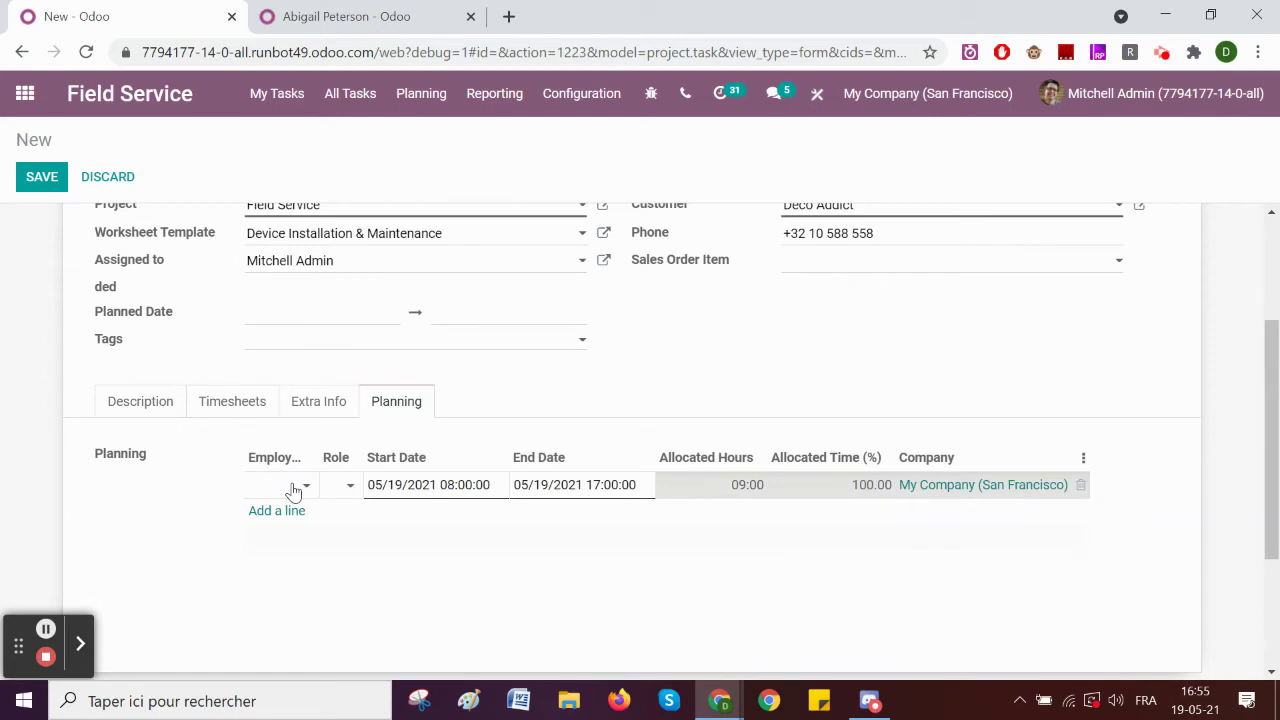
text(de)
click(304, 515)
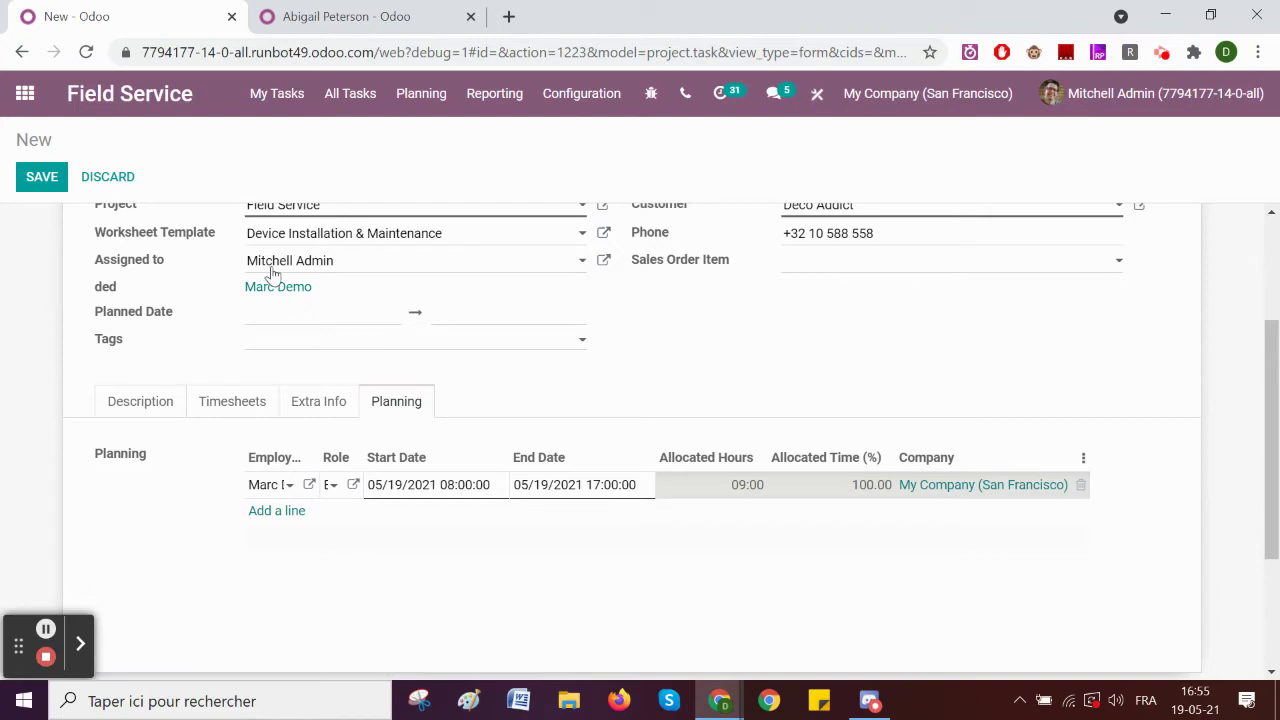
Step: Title the task "ded" and save it
click(48, 189)
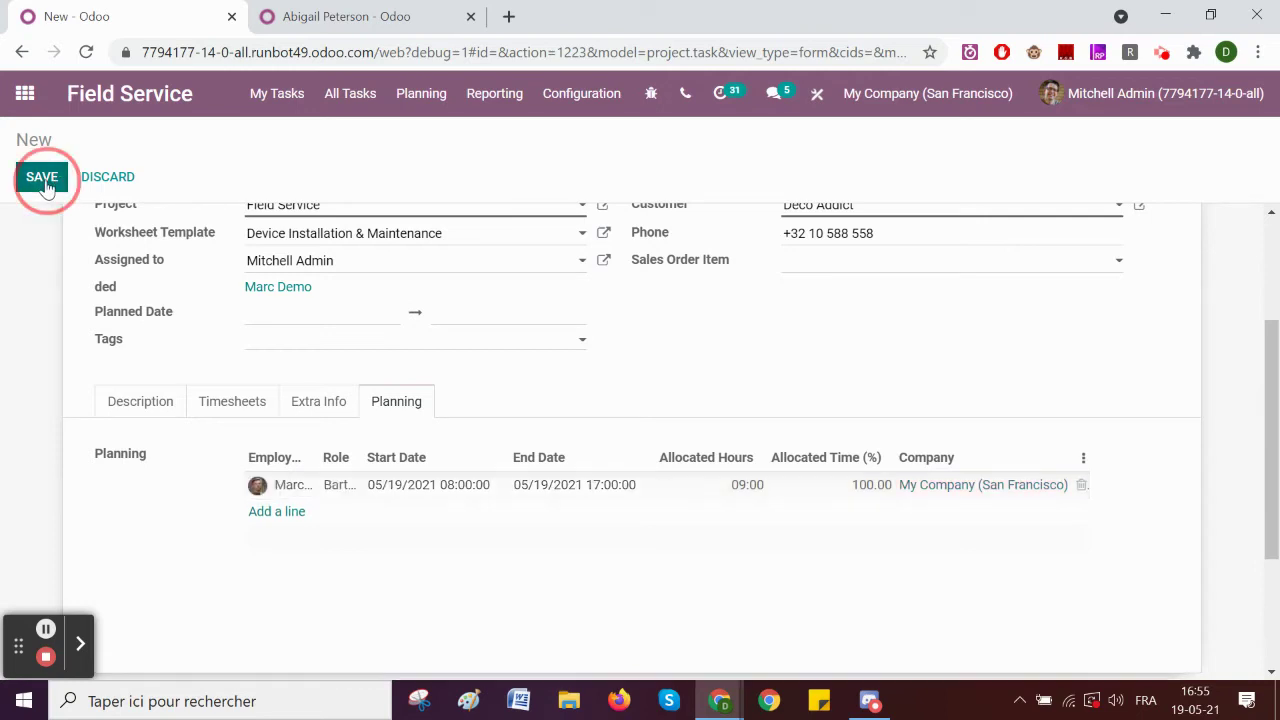
scroll(250, 350, up, 2)
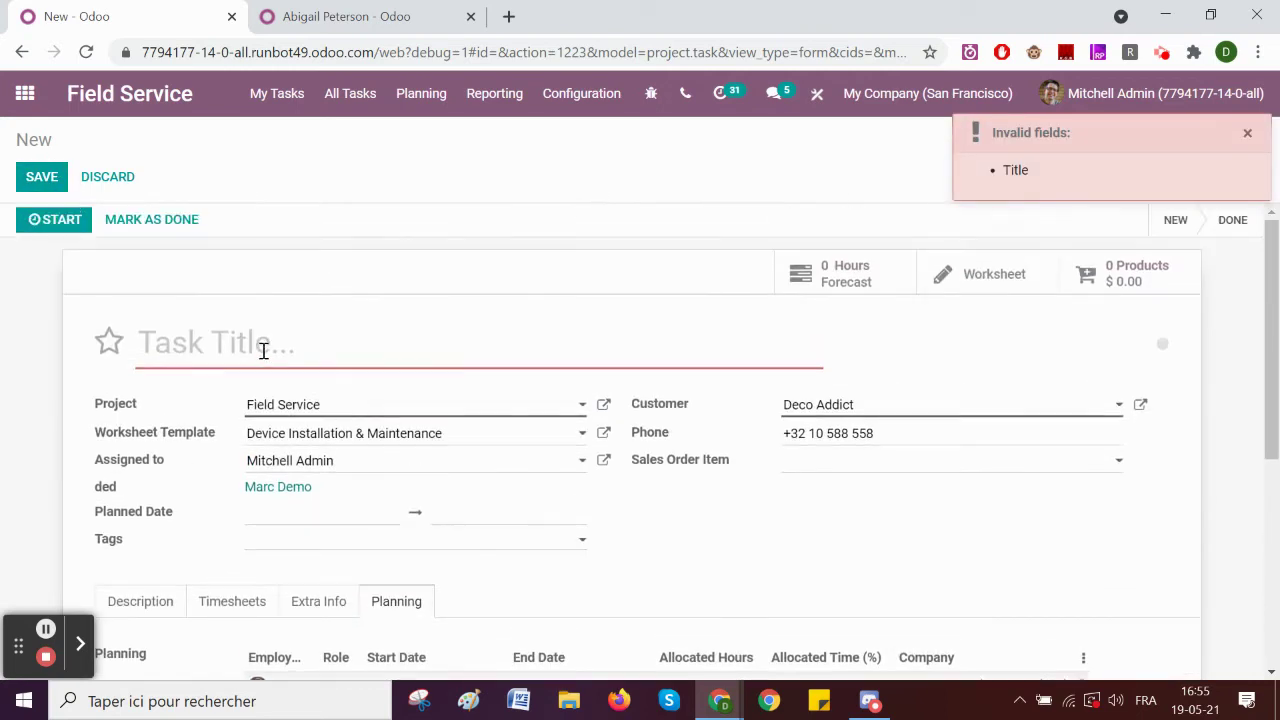
click(262, 350)
text(ded)
click(38, 176)
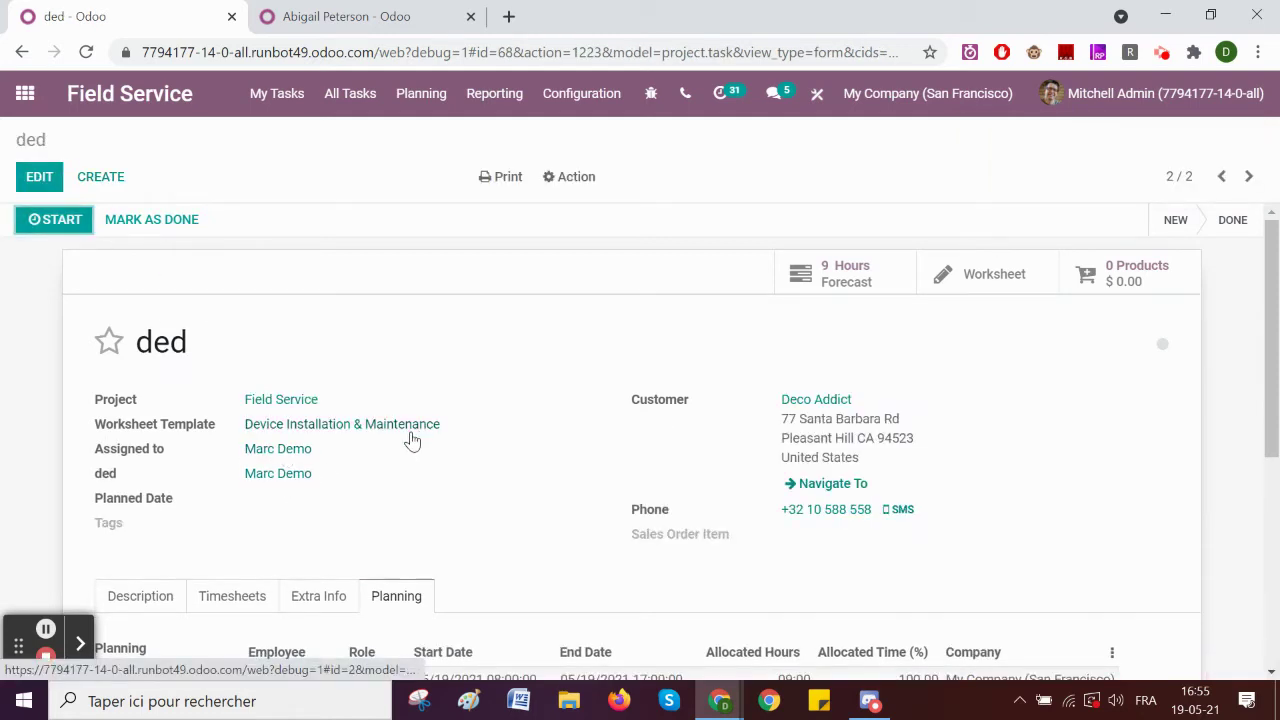
Step: Open the ded task from the To Schedule list and display its planning shifts
click(344, 96)
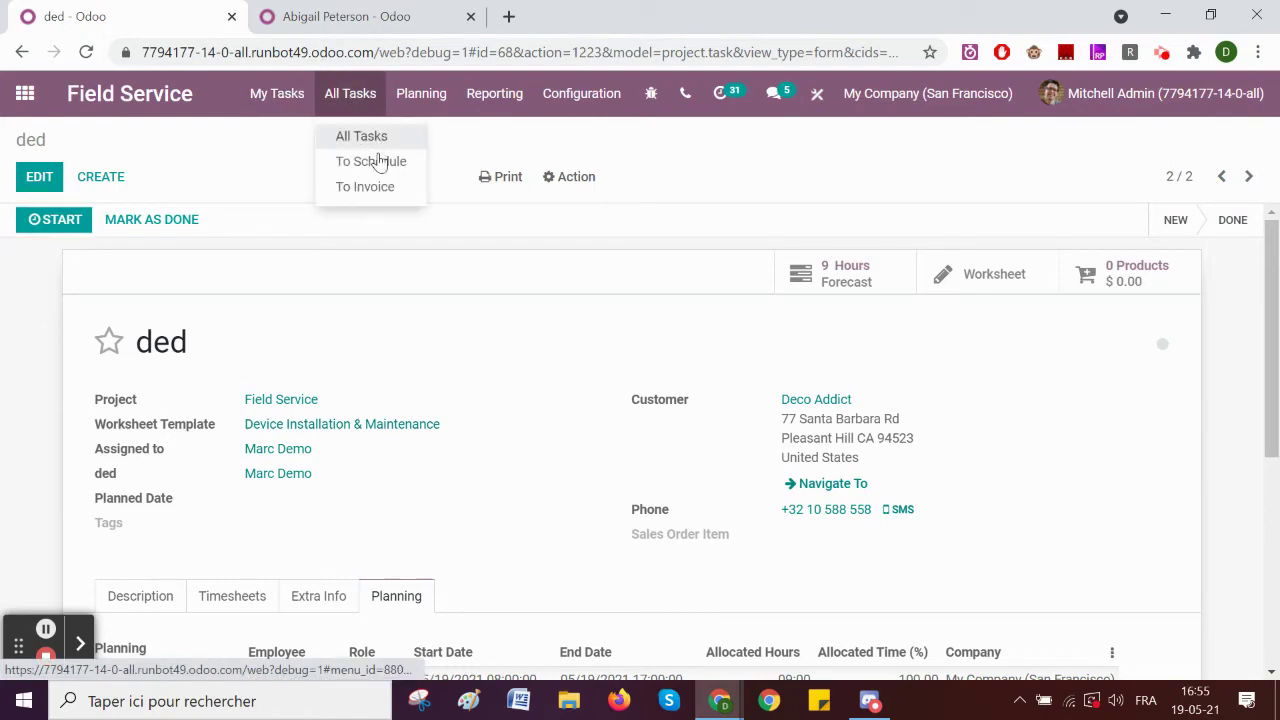
click(380, 161)
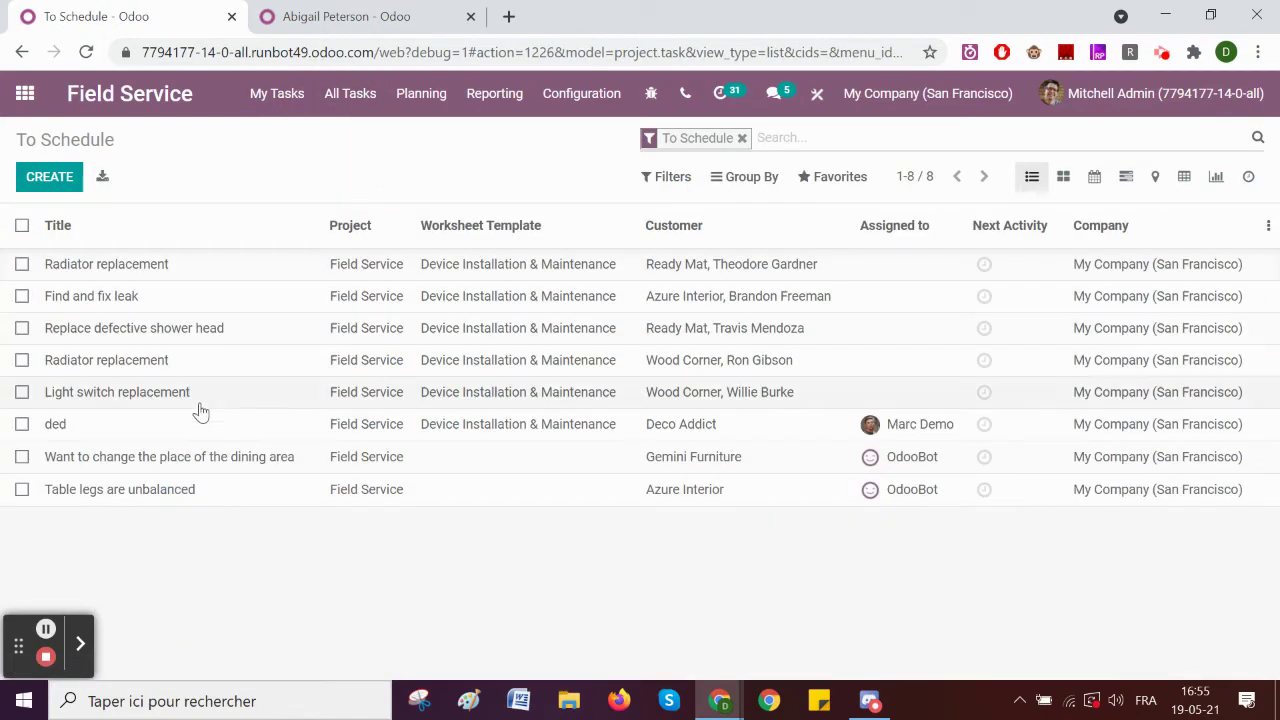
click(182, 430)
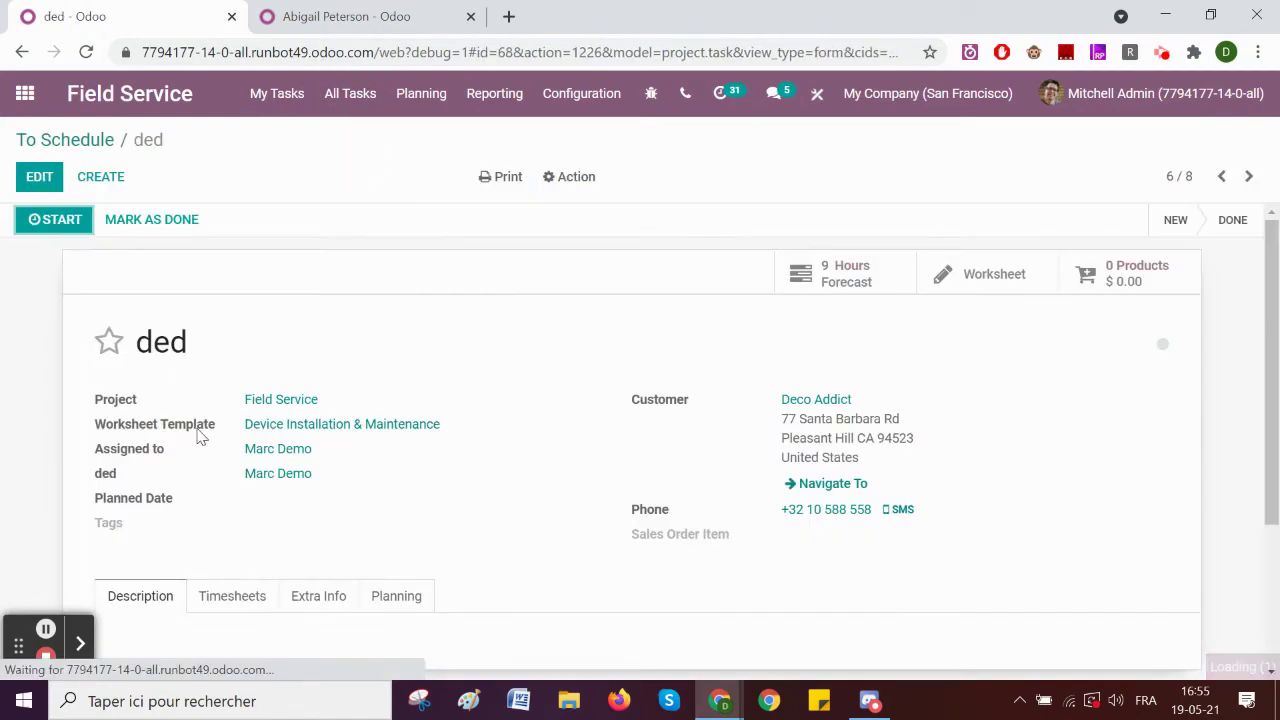
scroll(400, 515, down, 1)
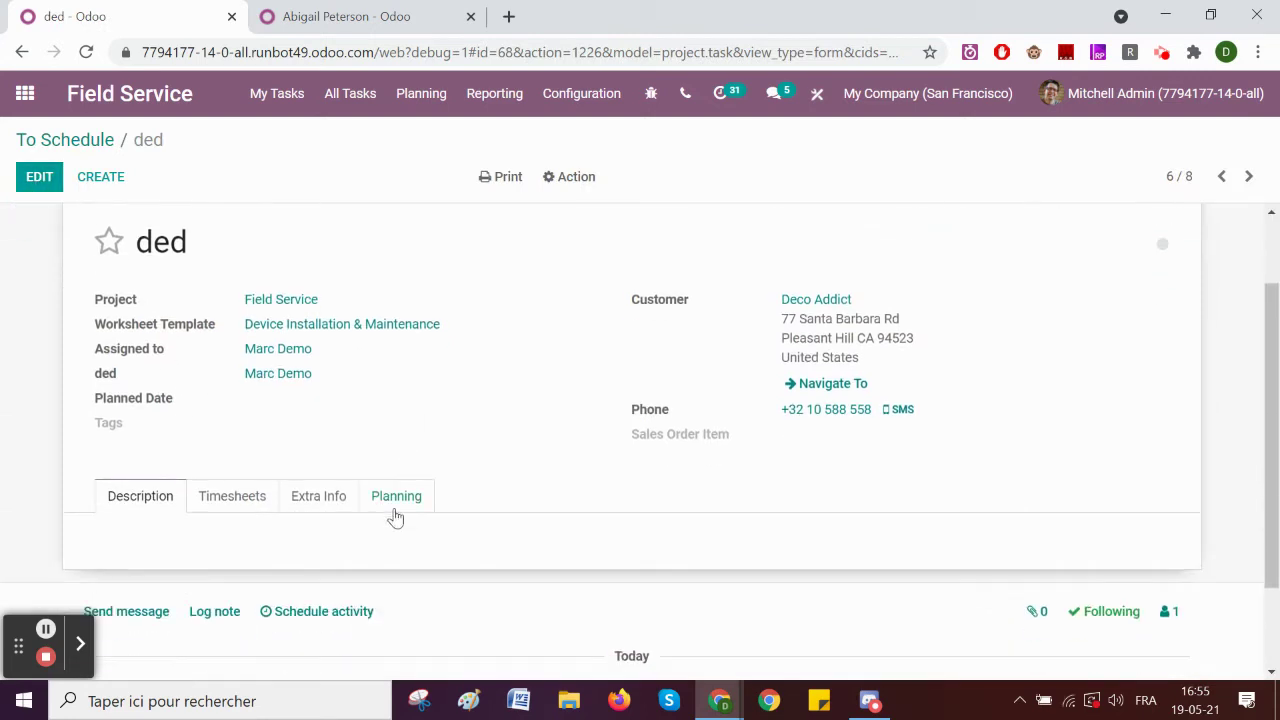
click(400, 503)
Step: Add a second planning line to the ded task for the administrator employee and save the task
click(40, 177)
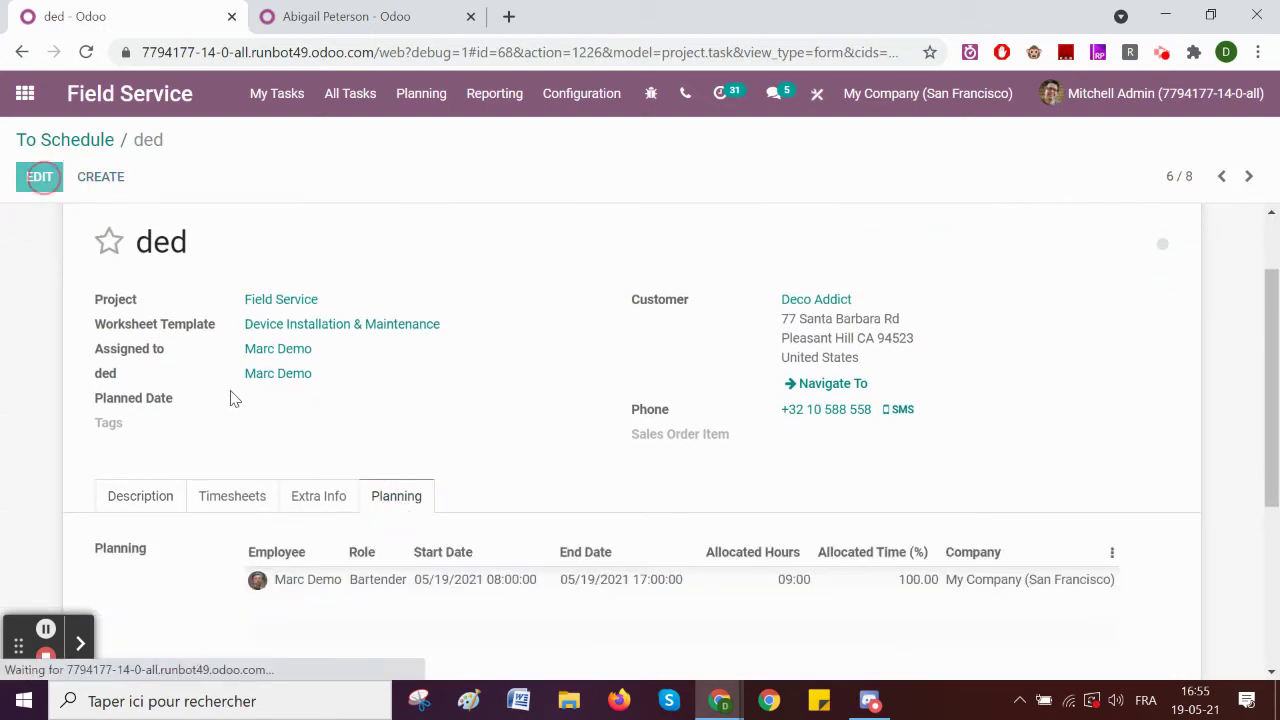
scroll(270, 500, down, 1)
click(276, 512)
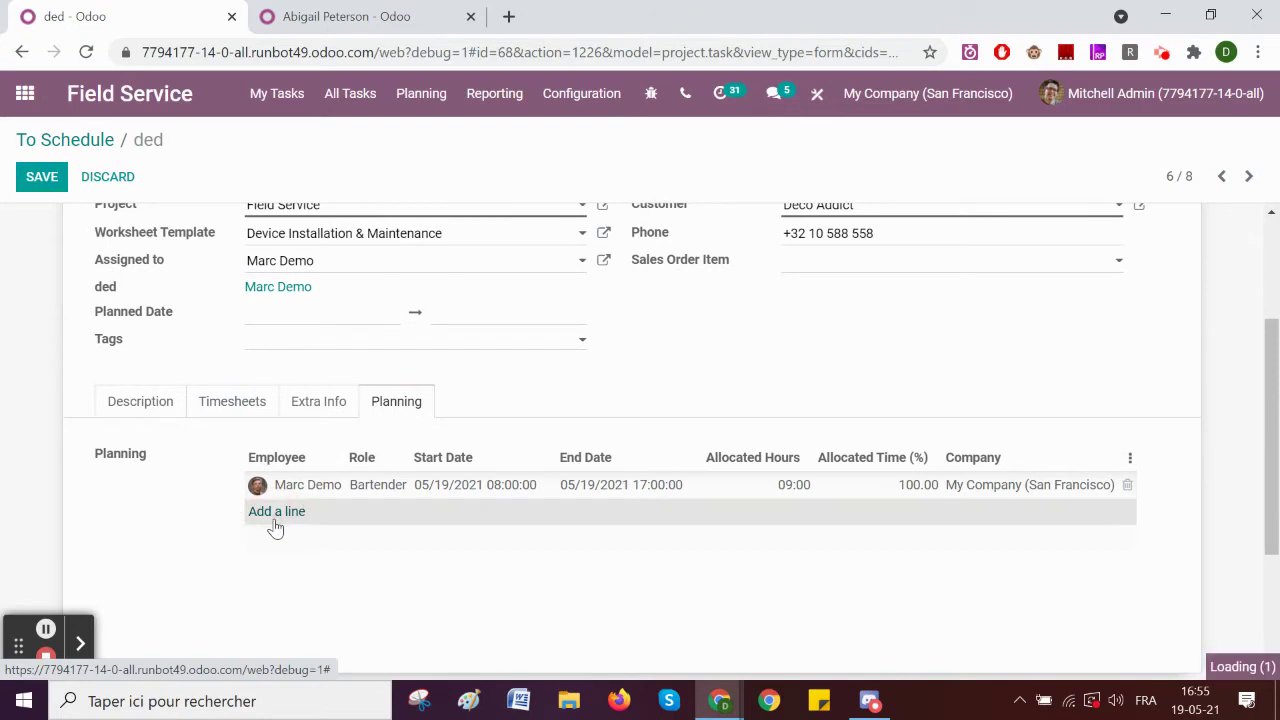
text(adm)
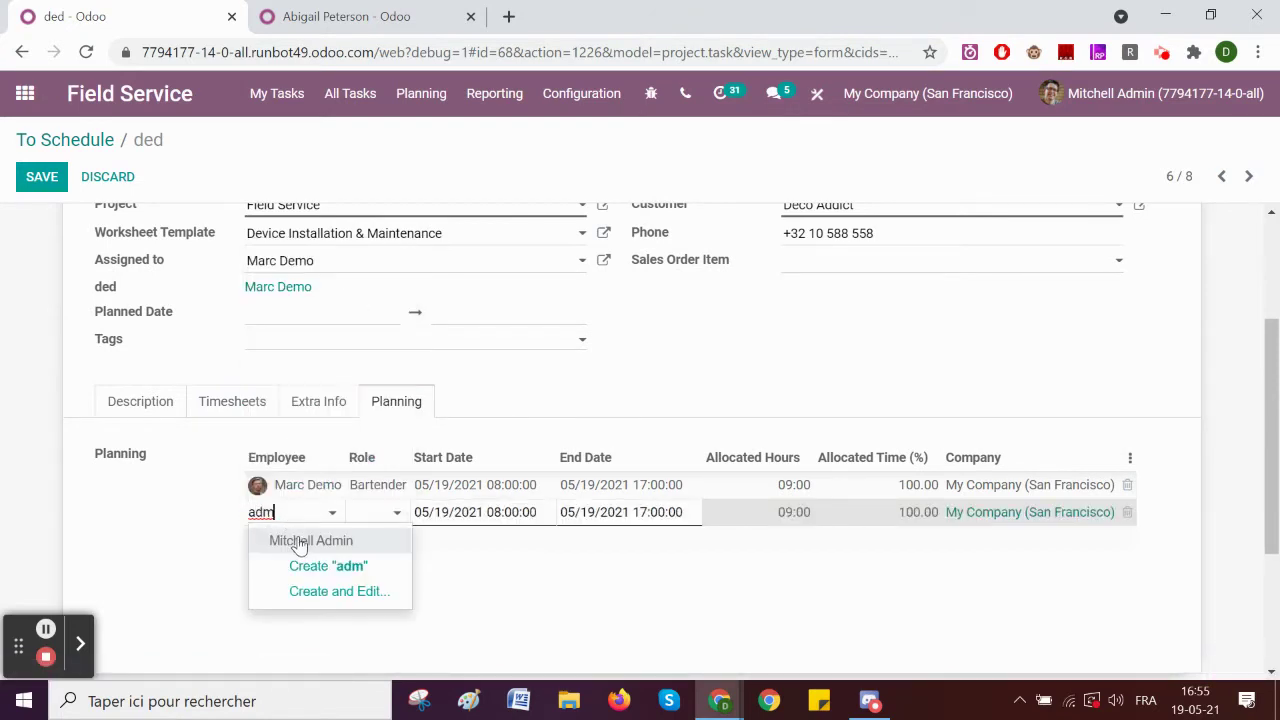
click(300, 540)
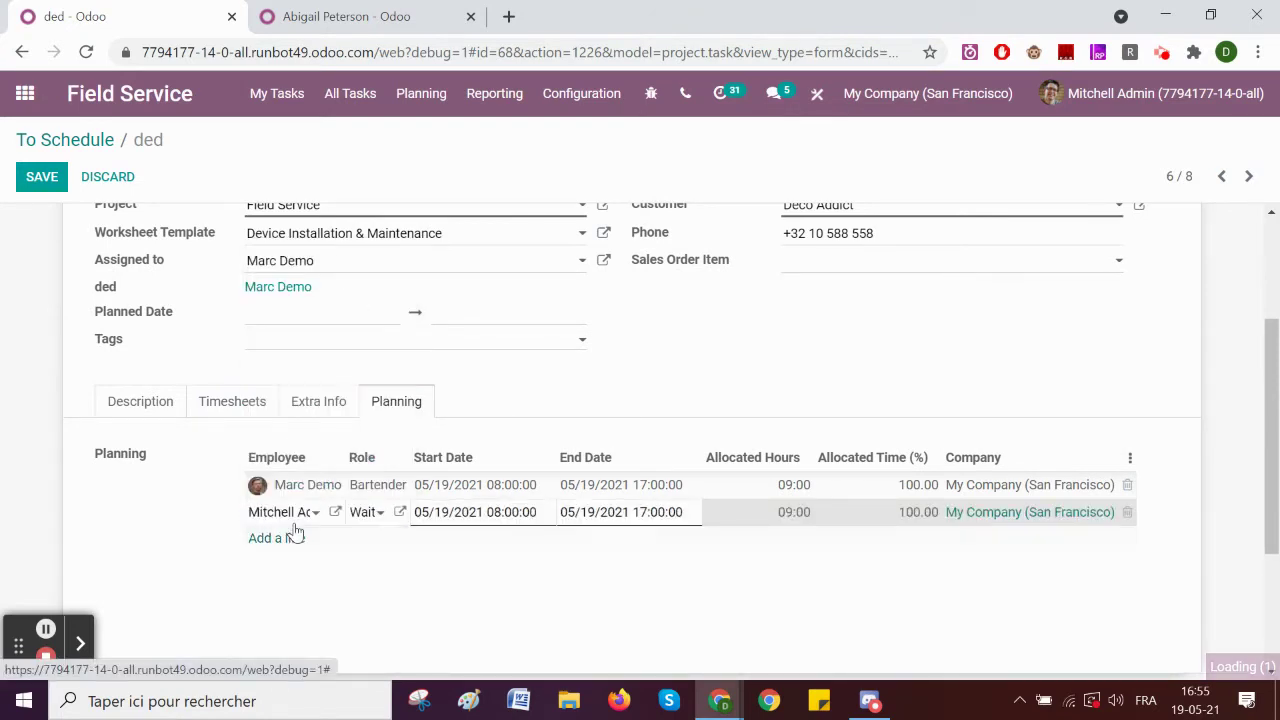
click(40, 182)
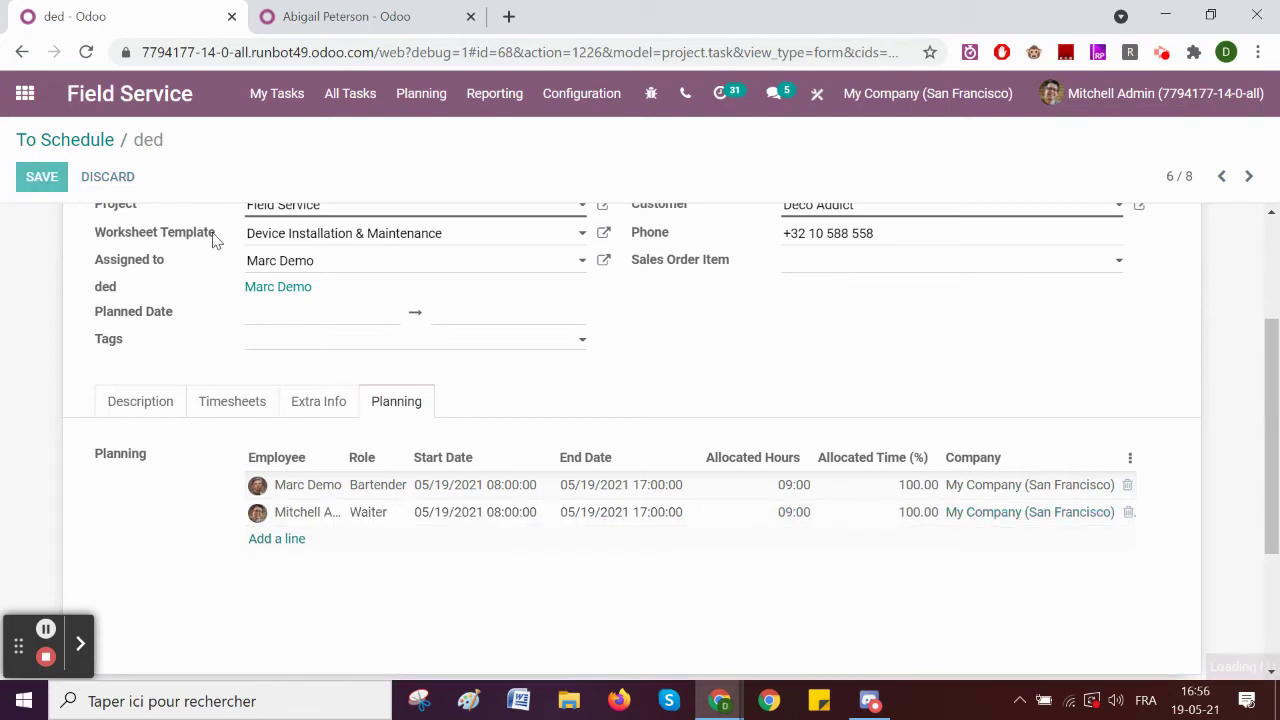
scroll(436, 408, down, 2)
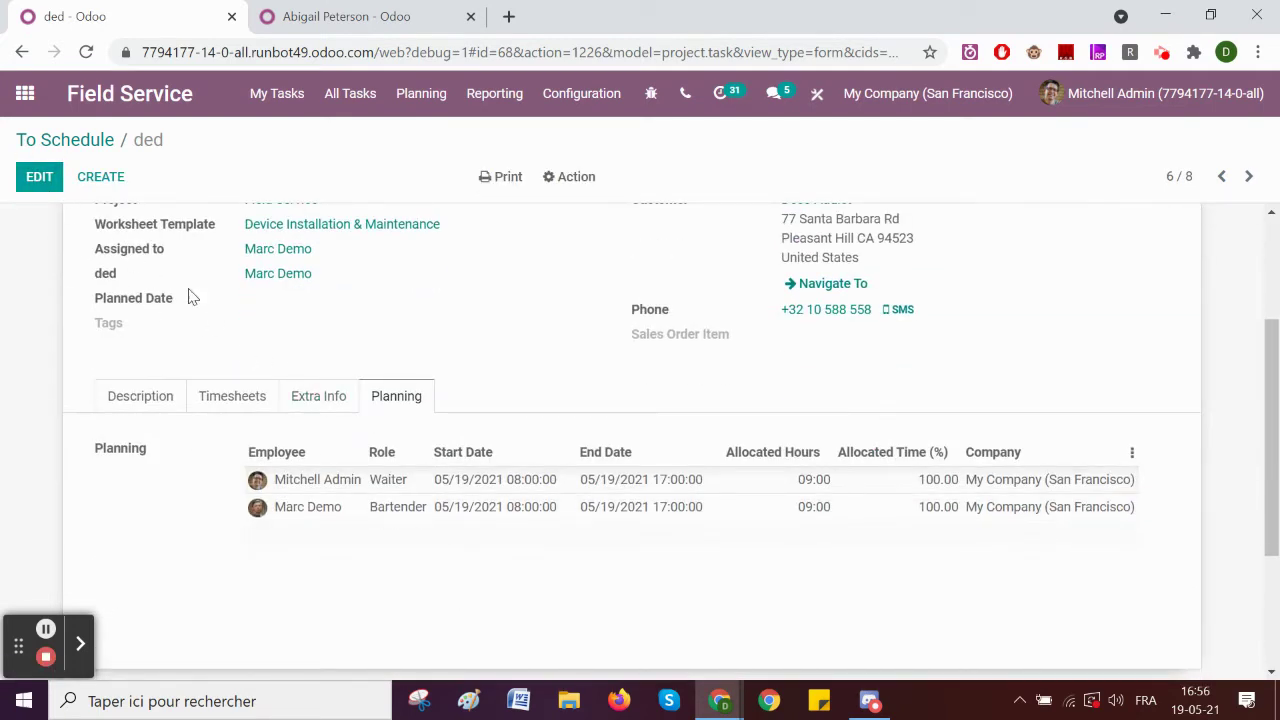
Step: Set the ded task's planned date from 05/19/2021 16:00 to 05/21/2021 16:55, save, and review its planning lines
click(44, 184)
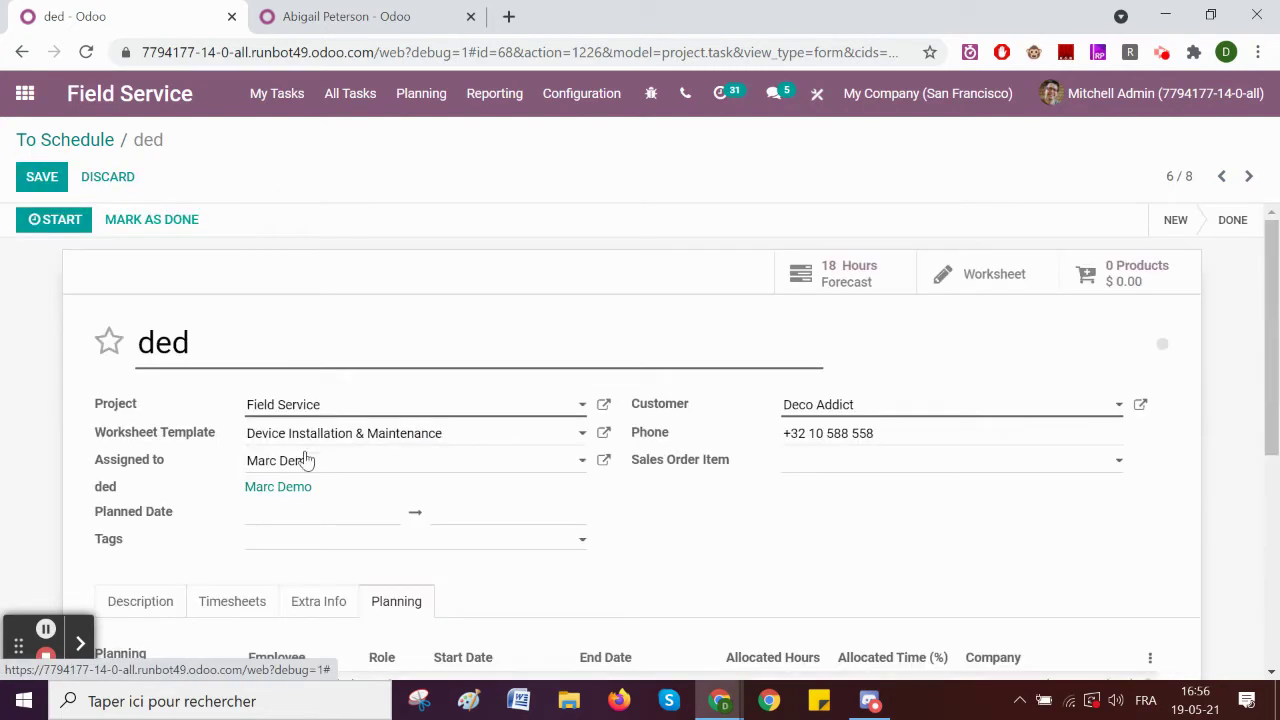
click(319, 412)
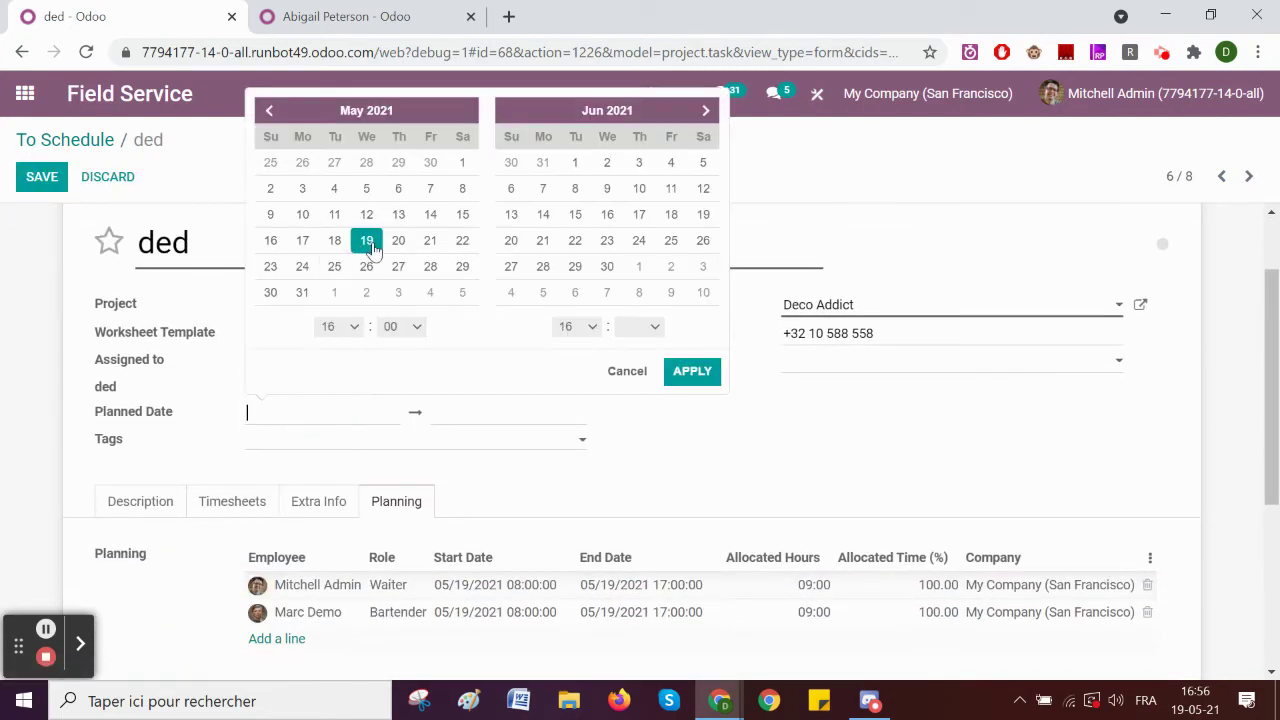
click(366, 241)
click(429, 242)
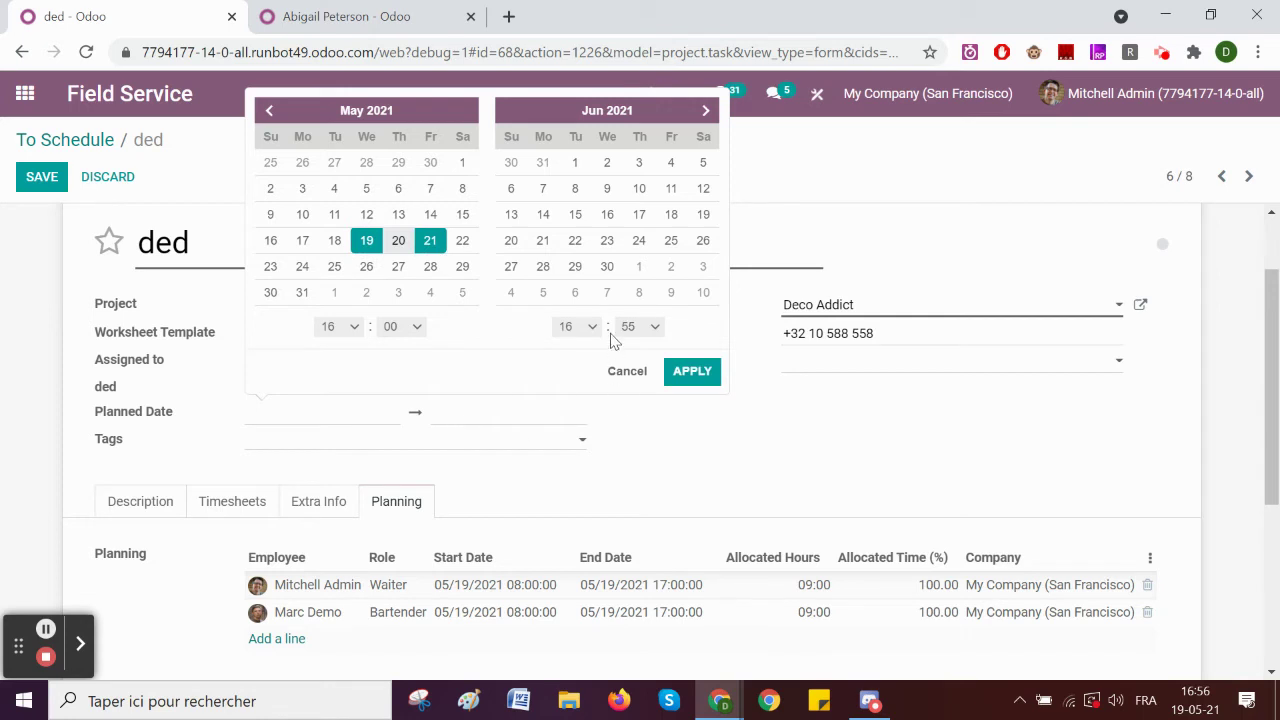
click(692, 371)
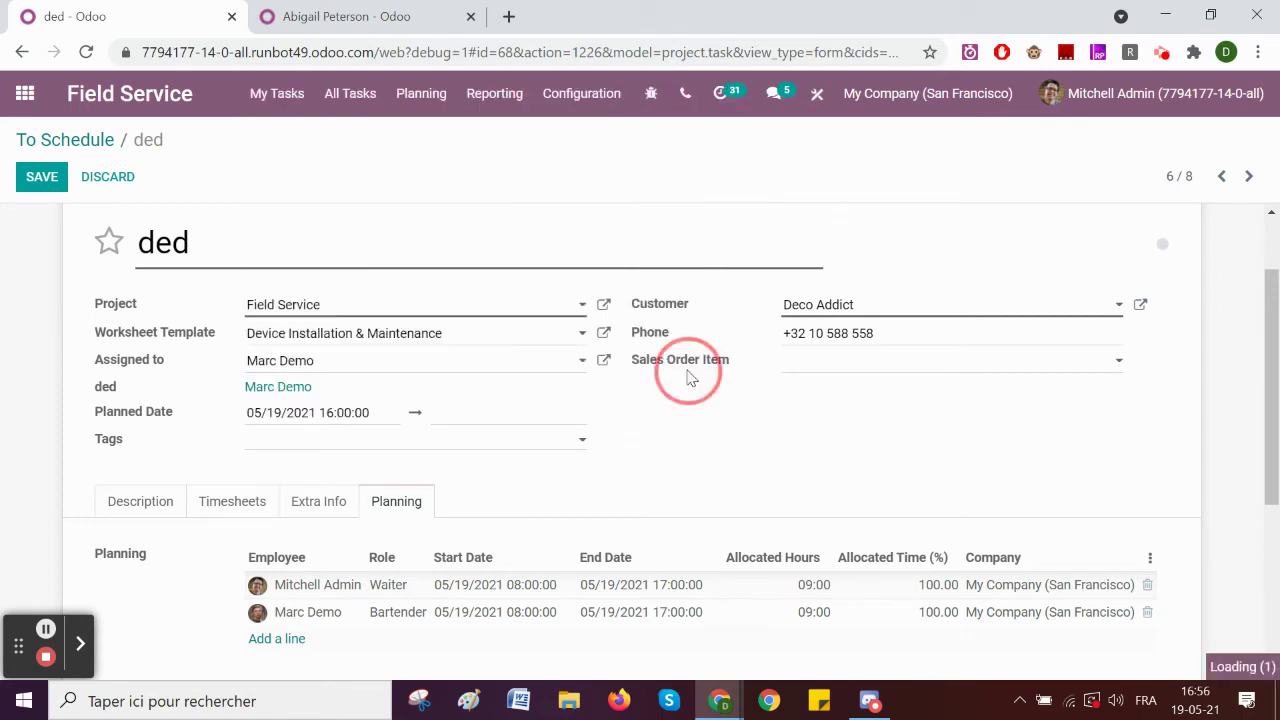
click(30, 177)
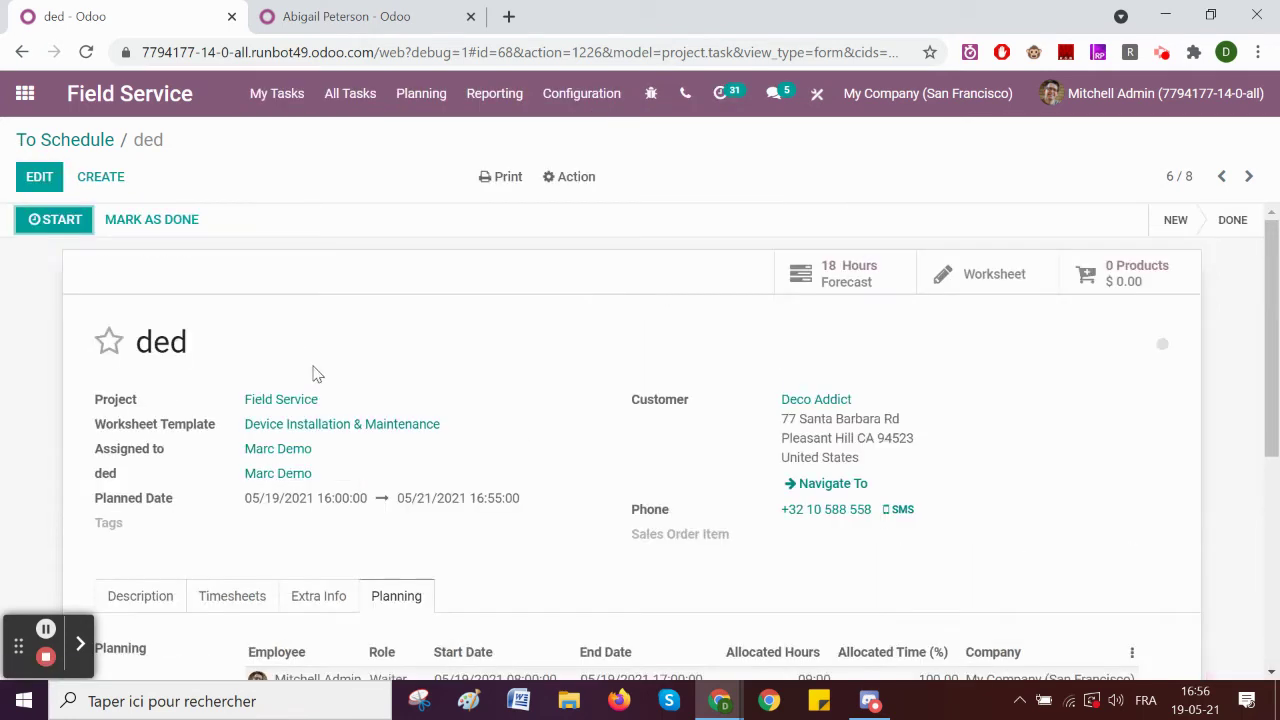
scroll(313, 374, down, 2)
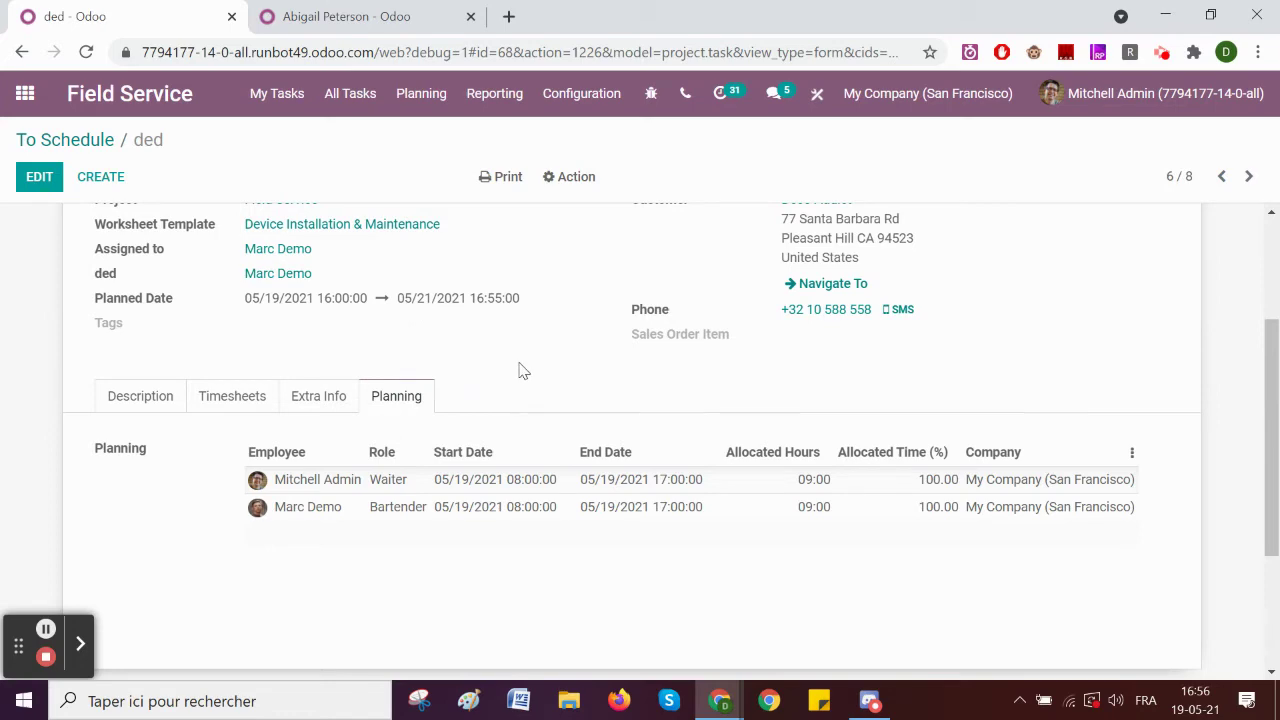
scroll(519, 371, up, 3)
Step: Switch to the Planning app and open the shift's form view in Studio
click(25, 93)
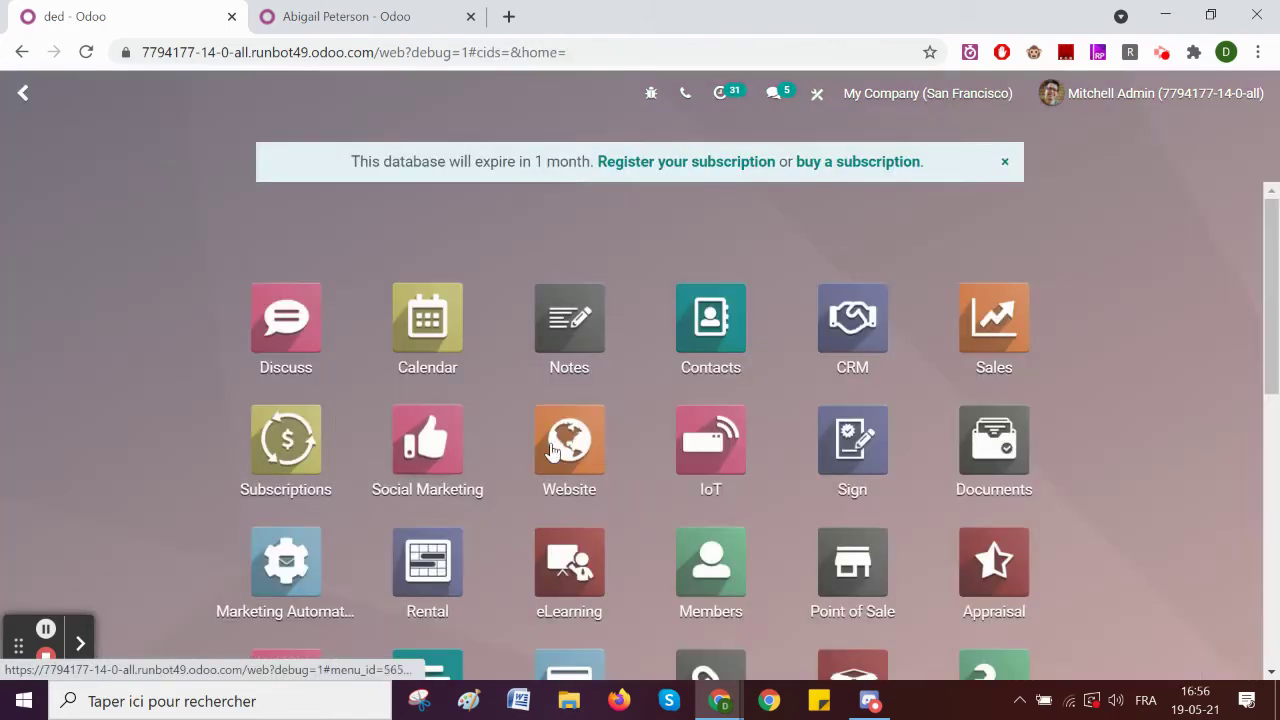
scroll(552, 450, down, 3)
click(430, 386)
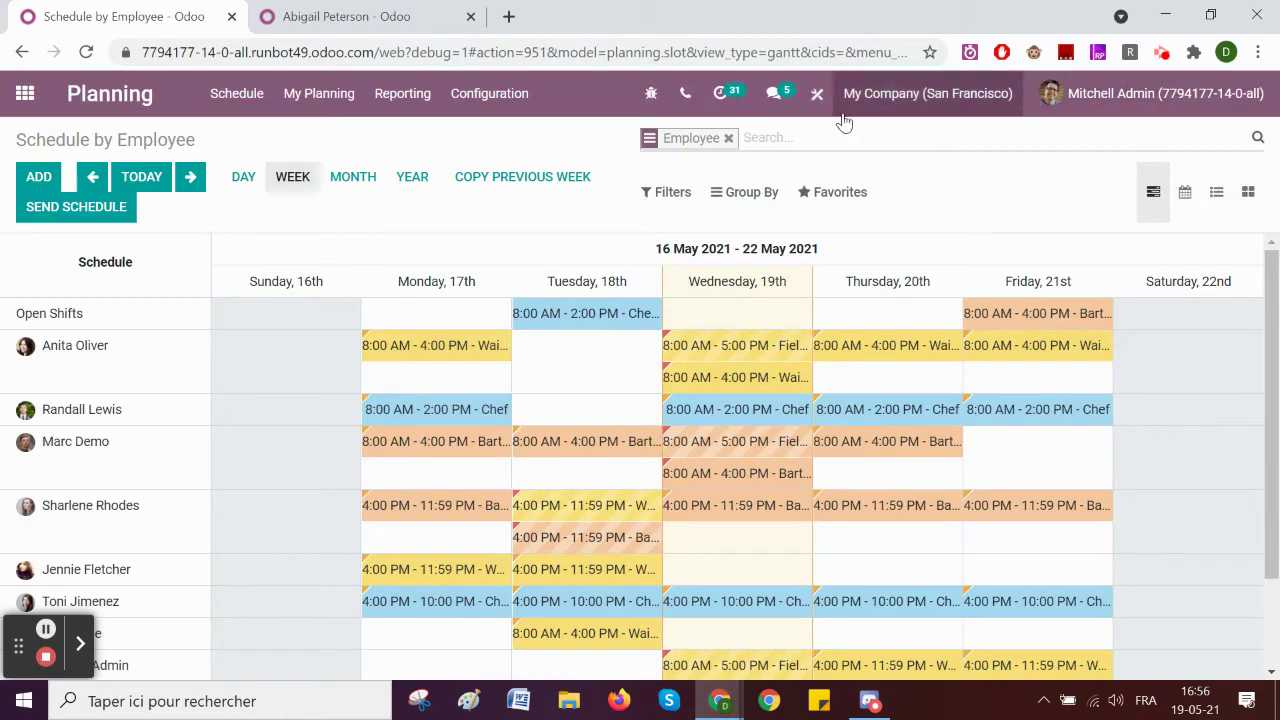
click(817, 93)
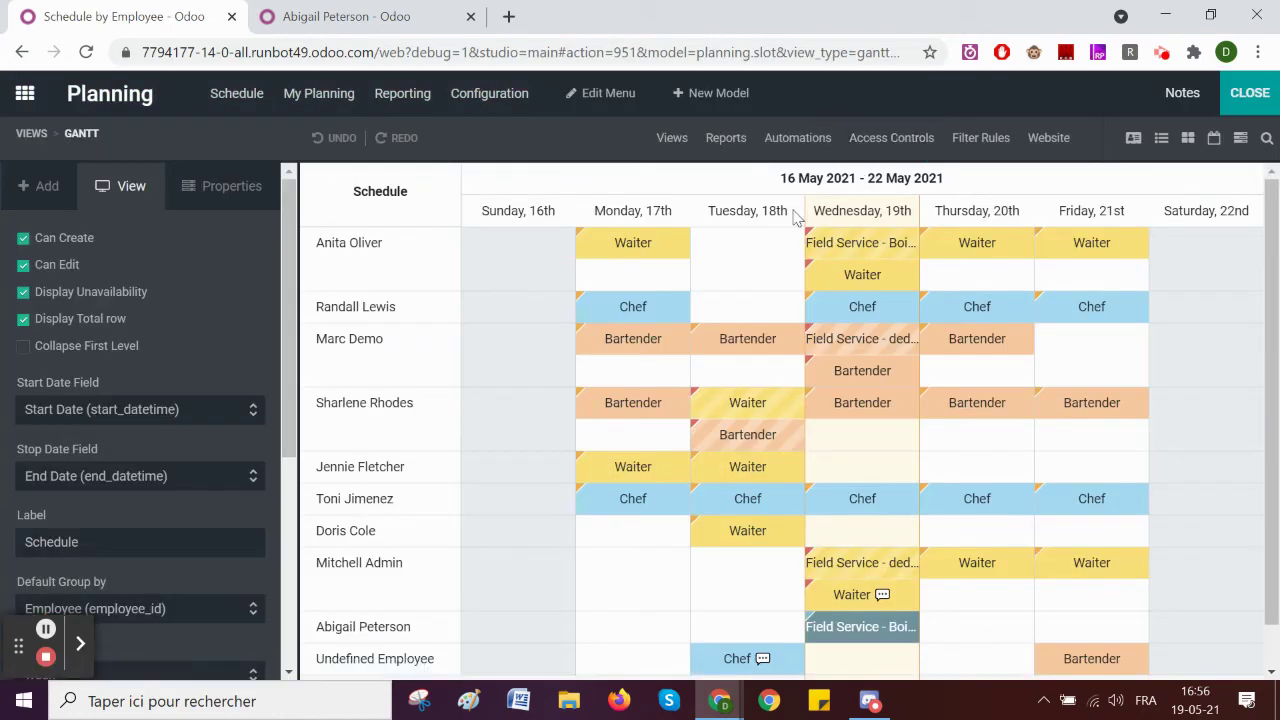
click(672, 140)
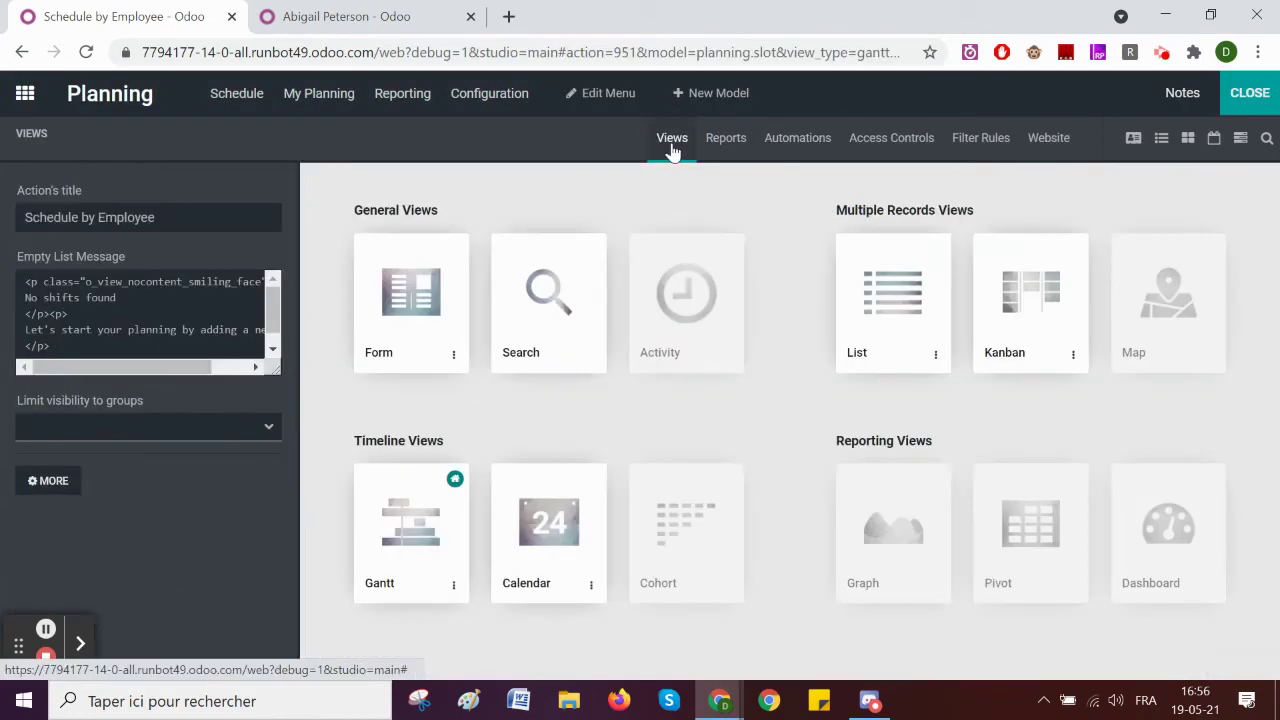
click(411, 295)
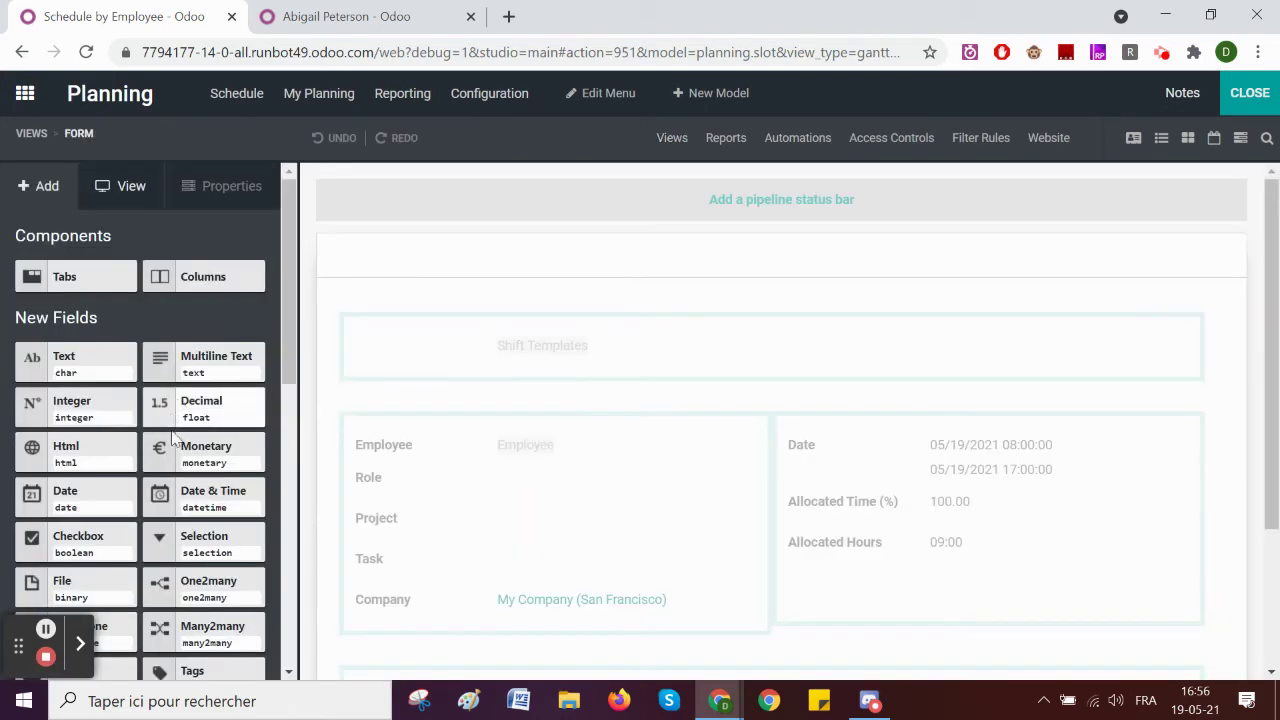
Step: Add a related field pointing to the Start date of the Task to the shift form, near the Company field
scroll(172, 438, down, 2)
drag(105, 563, 430, 592)
click(533, 224)
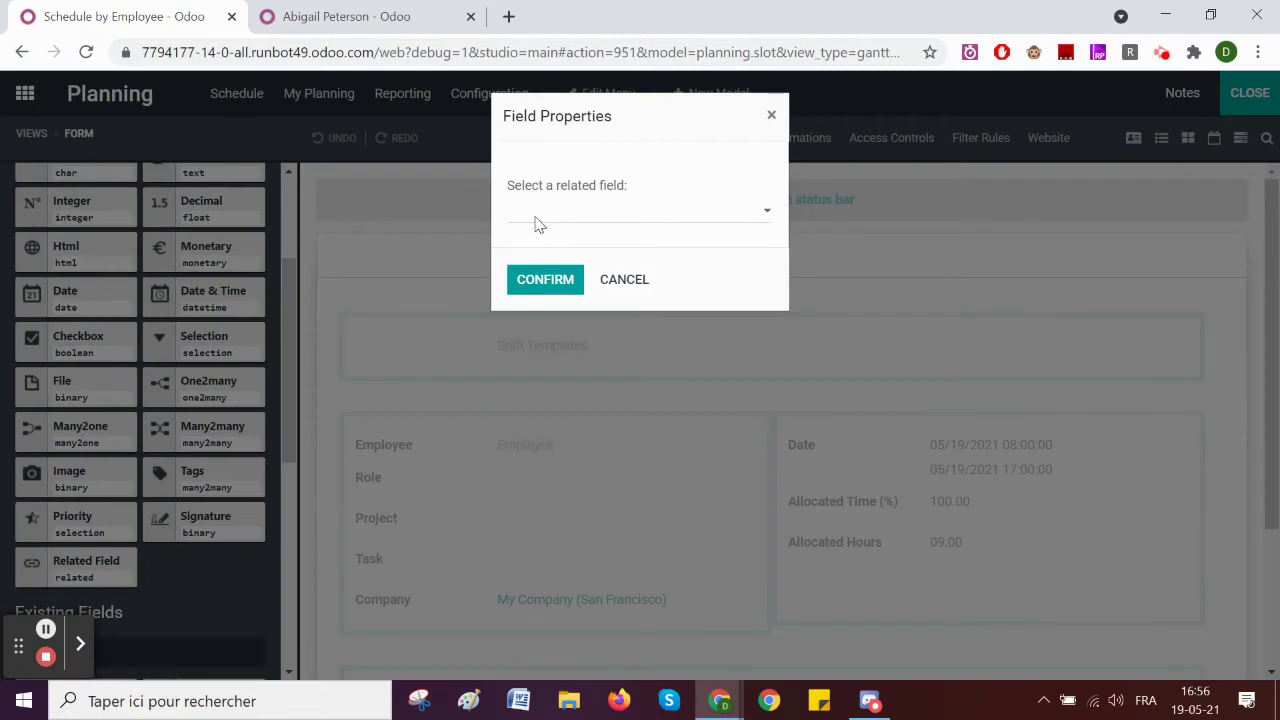
text(task)
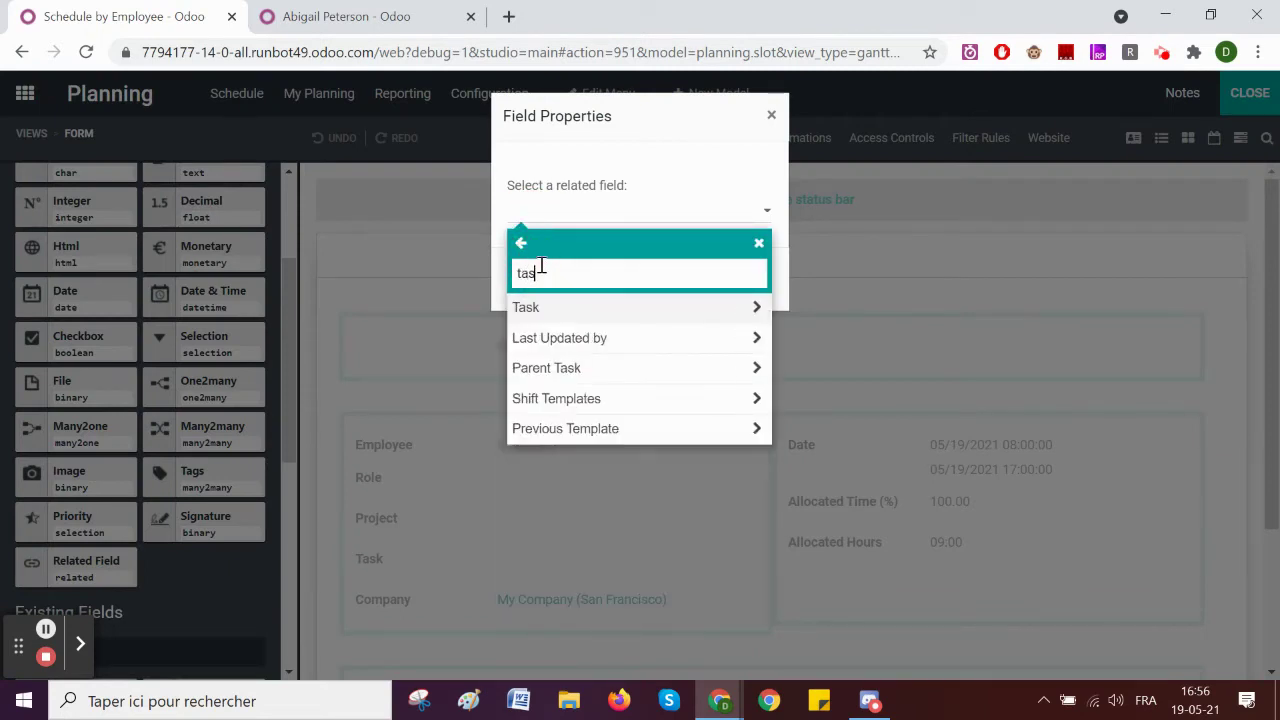
click(587, 314)
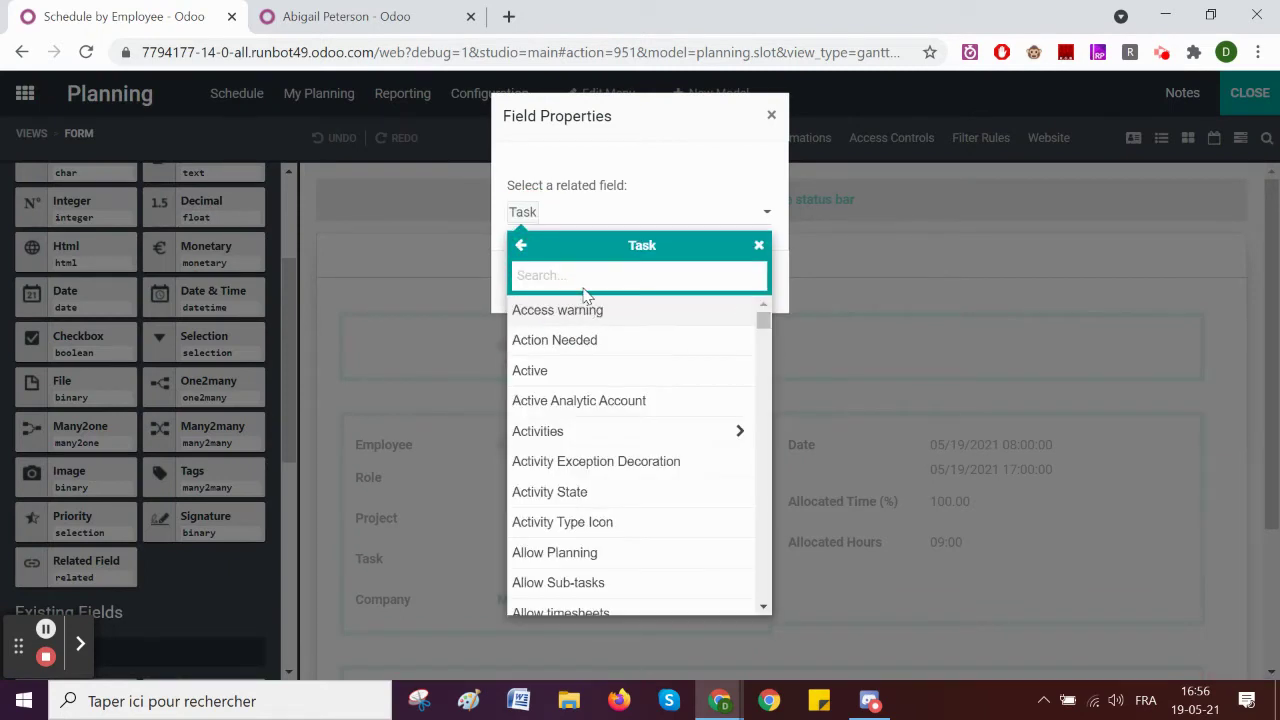
text(start)
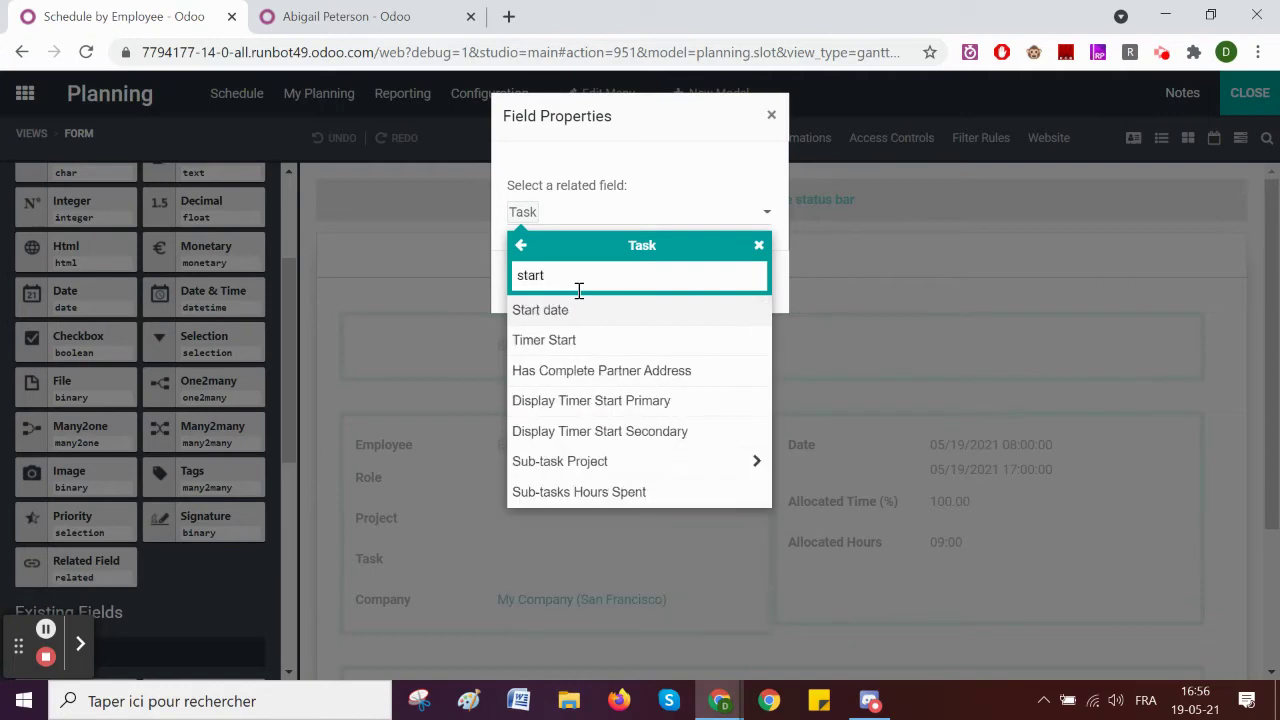
click(557, 310)
click(550, 284)
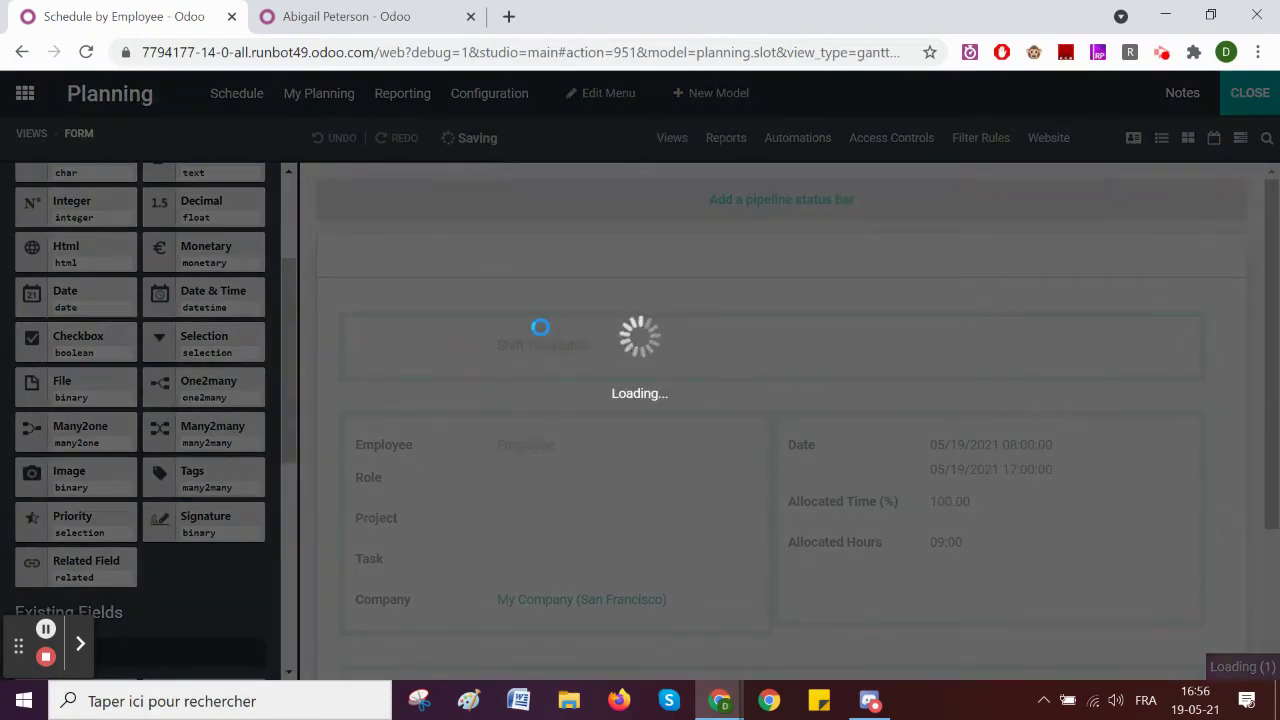
Step: Label the new related field on the shift form "start date task"
scroll(542, 338, down, 2)
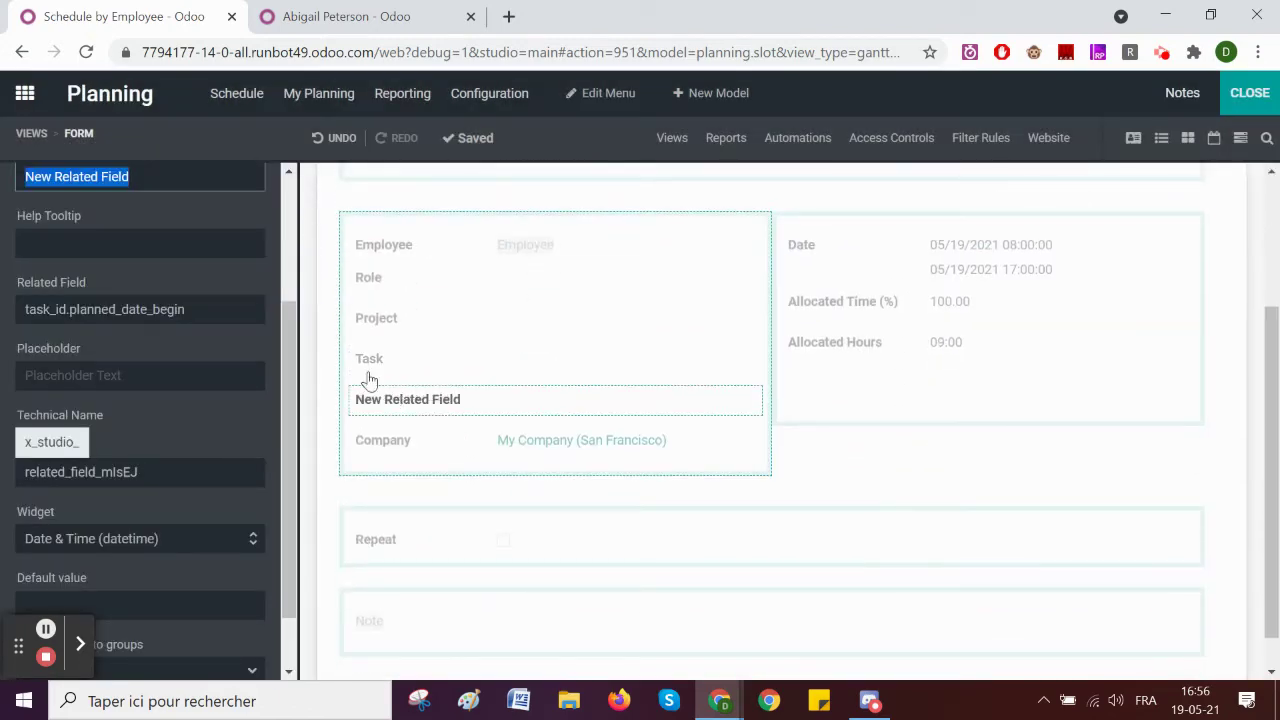
text(start)
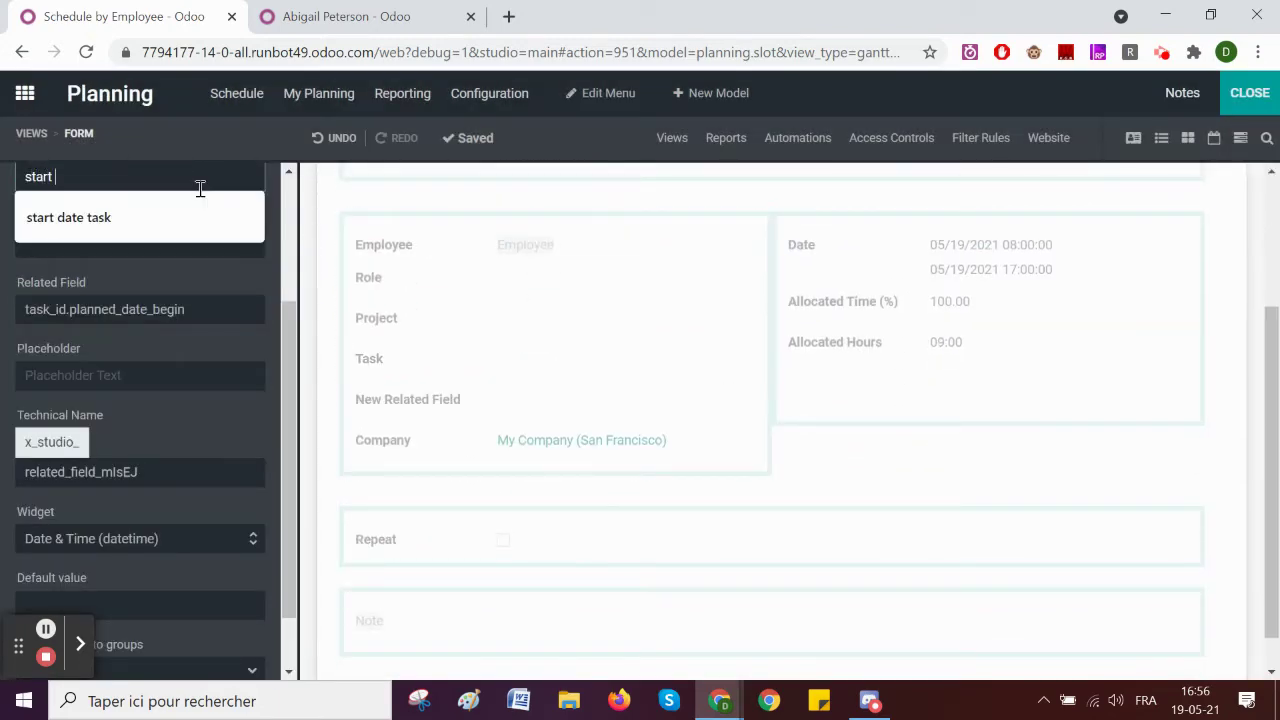
key(Down)
key(Return)
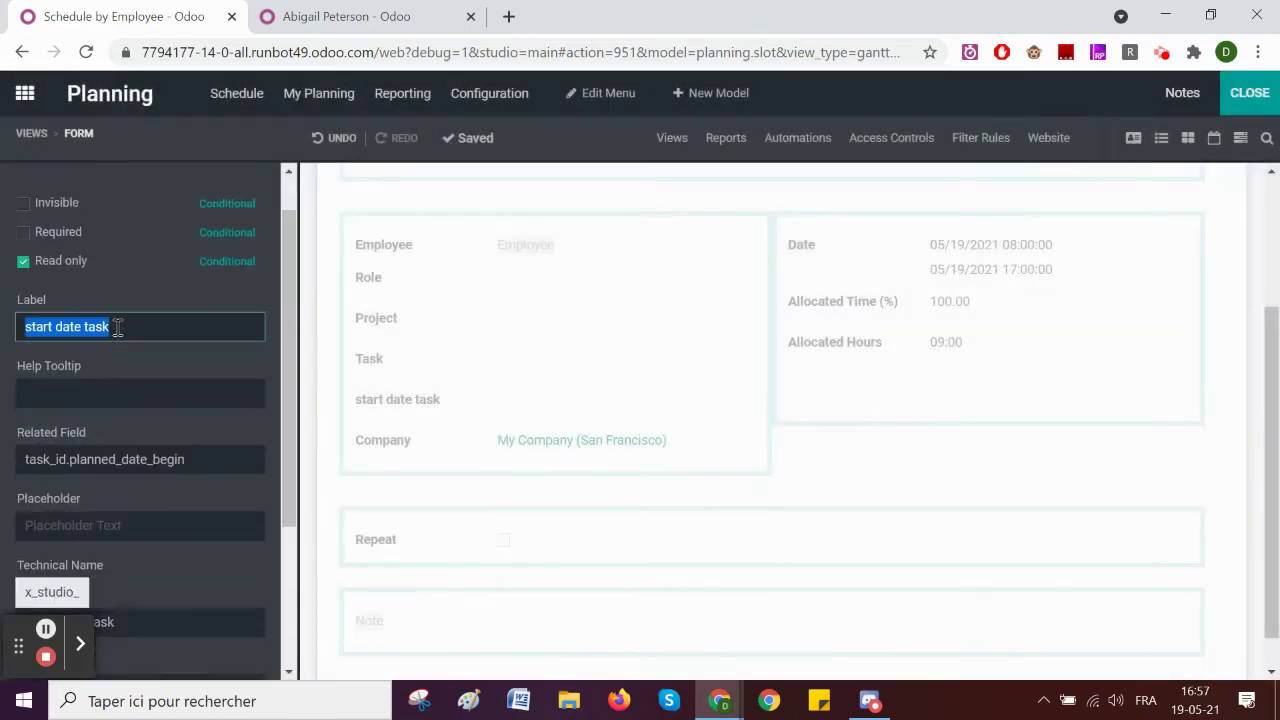
Step: Add a related field pointing to the Task's End date on the shift form, between start date task and Company
scroll(118, 328, up, 1)
click(48, 200)
scroll(124, 425, down, 4)
scroll(122, 431, up, 1)
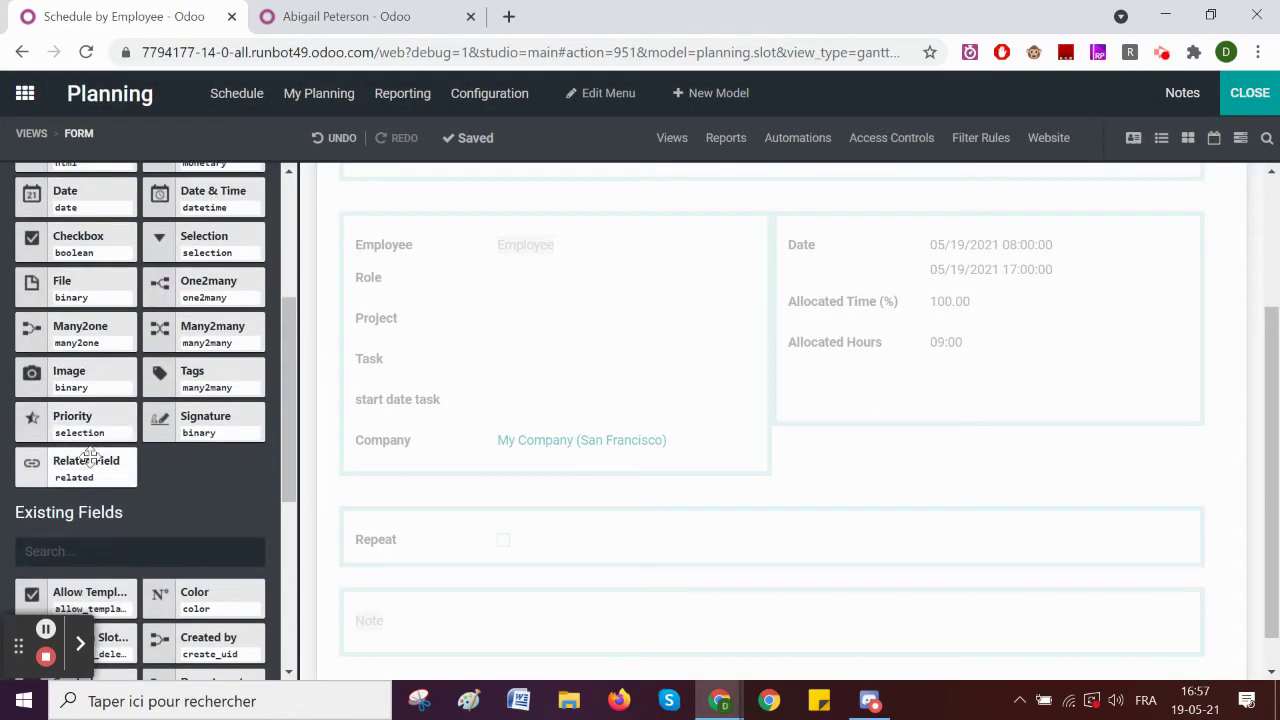
drag(89, 456, 433, 424)
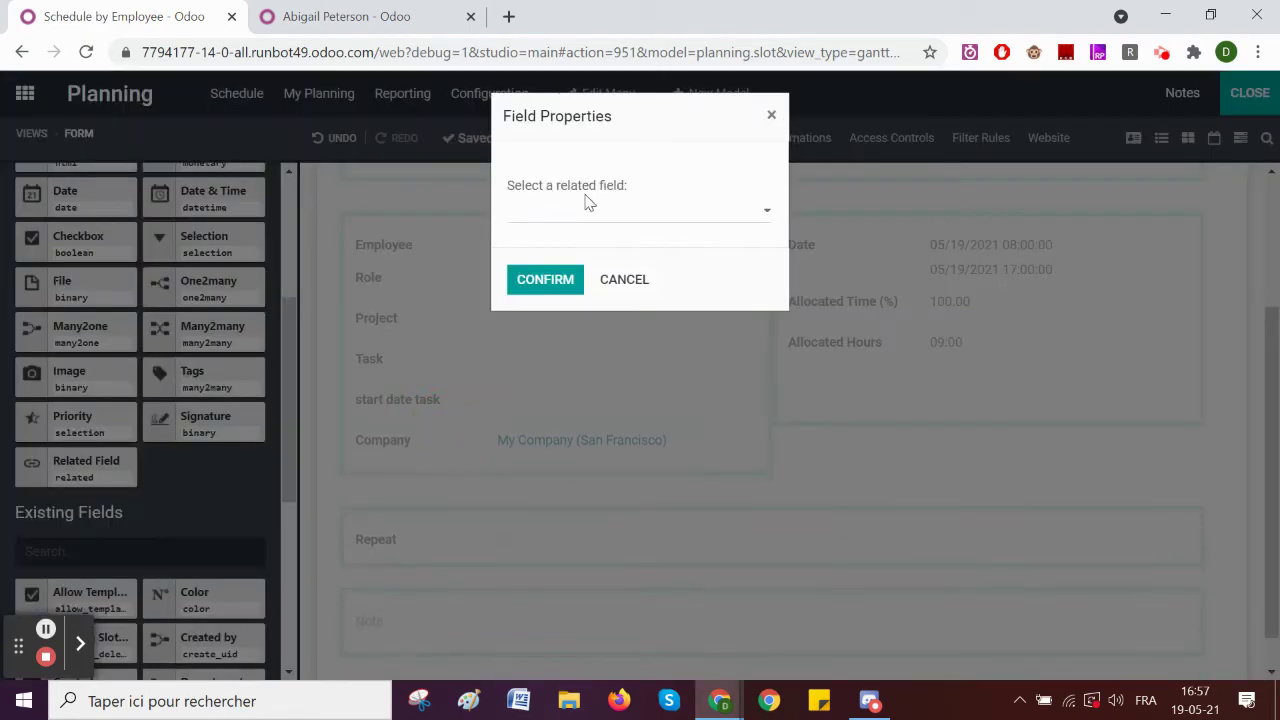
click(586, 212)
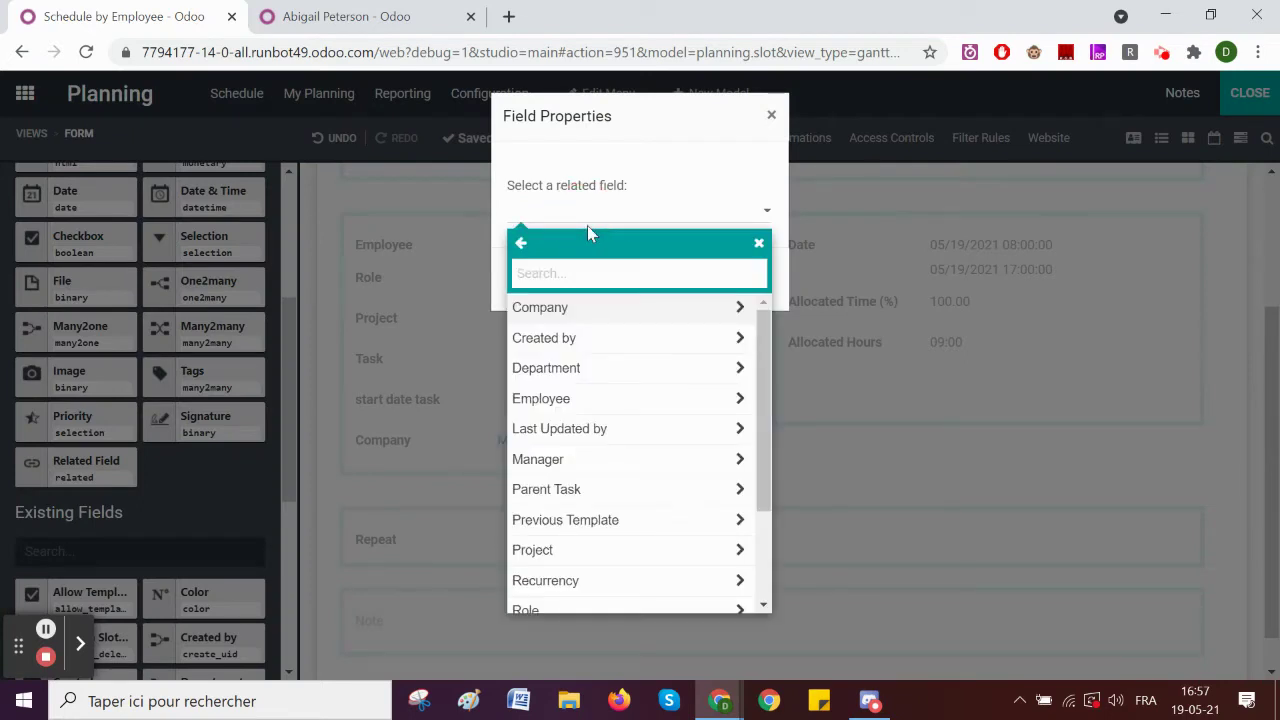
text(tas)
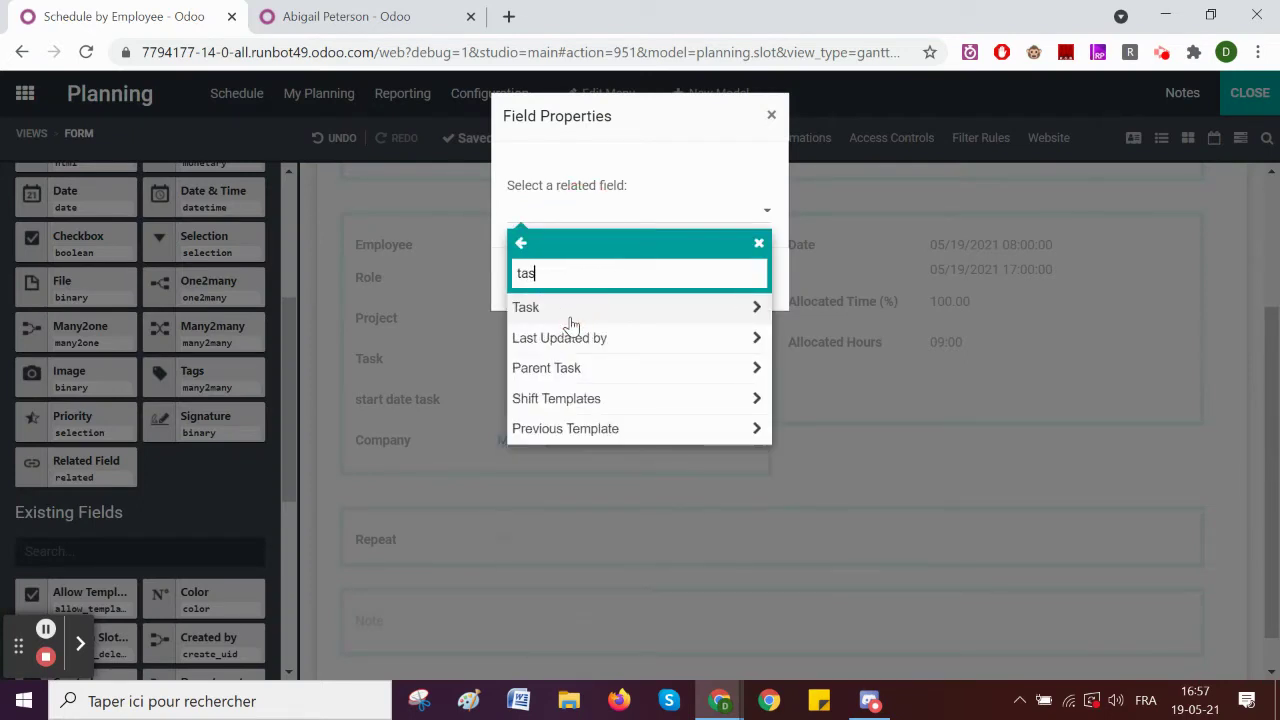
click(565, 310)
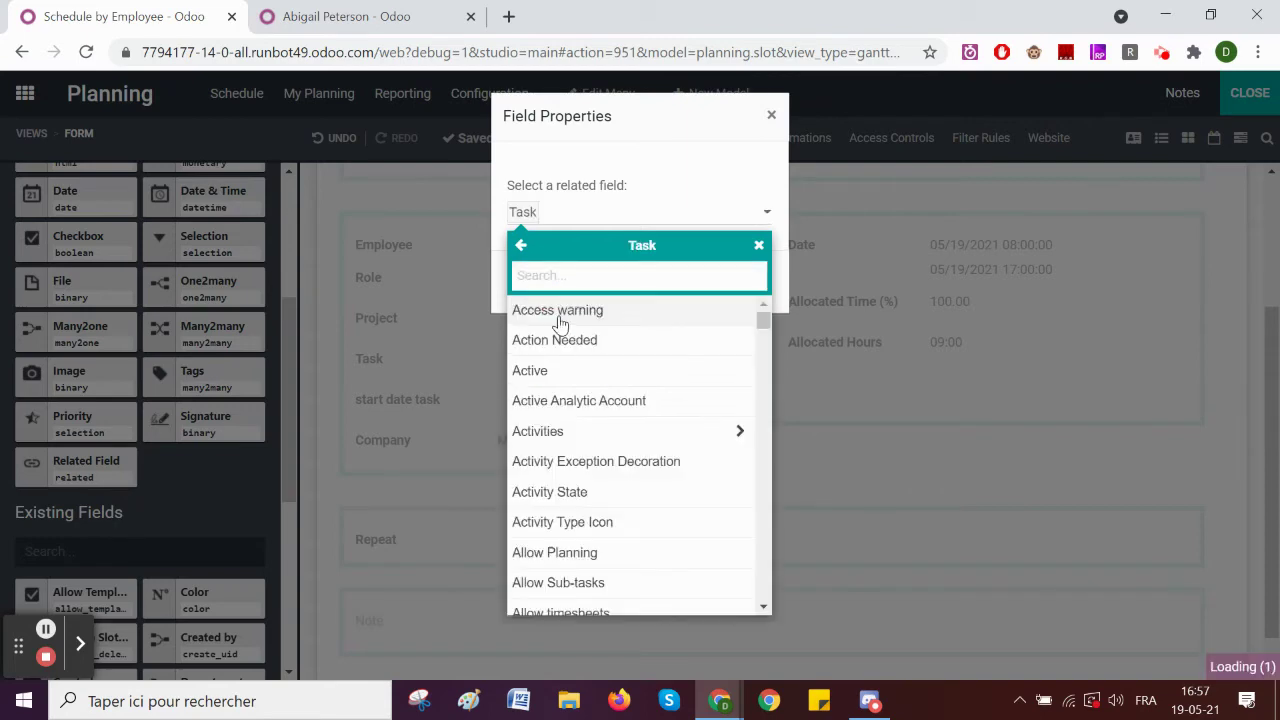
text(end)
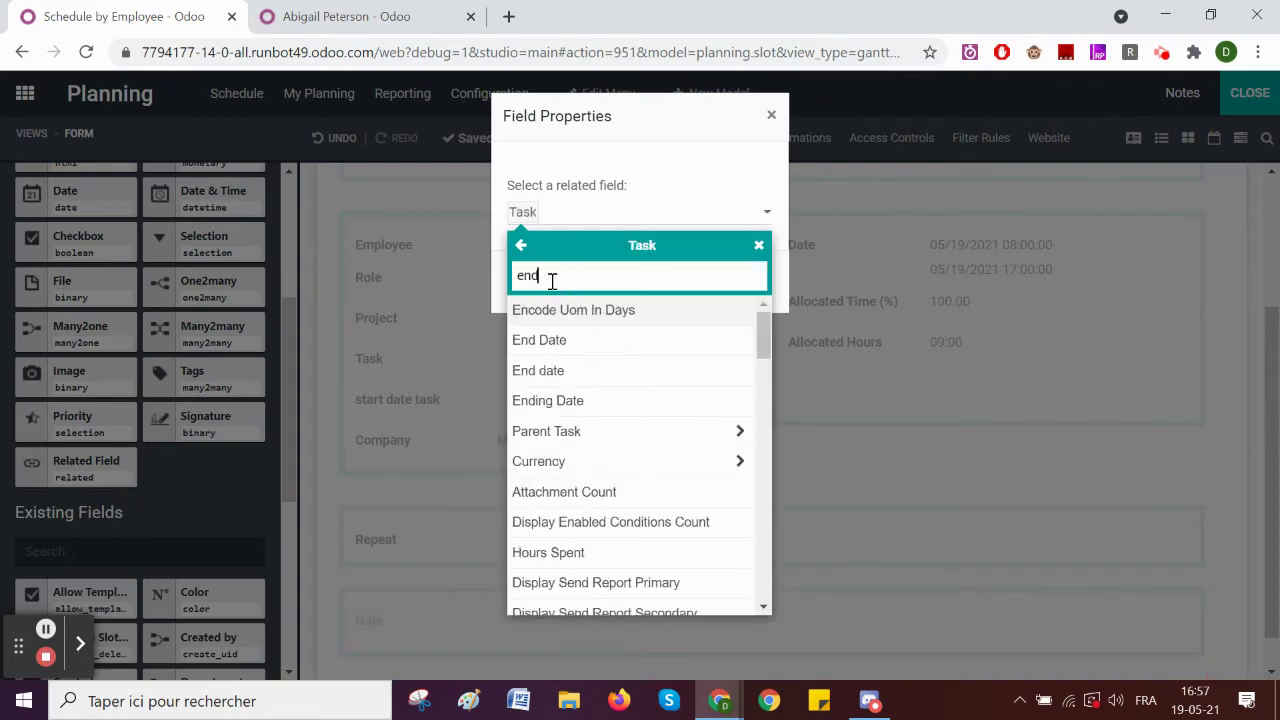
click(560, 340)
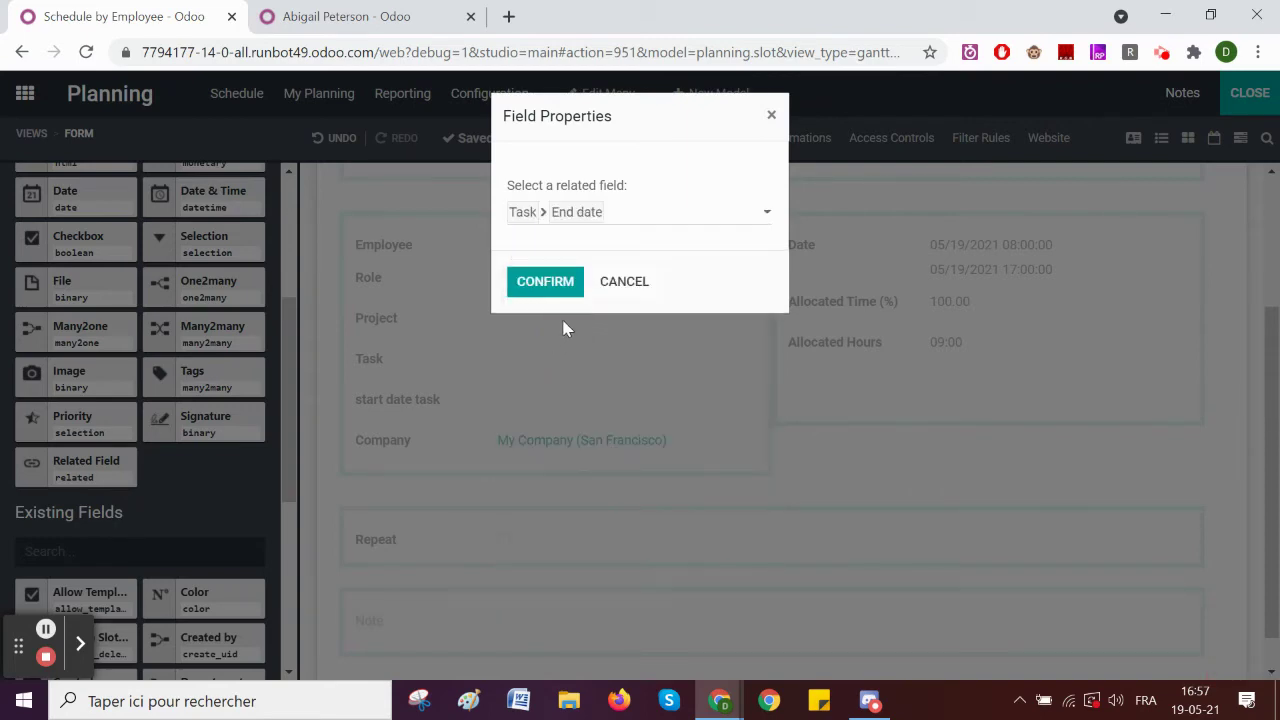
click(545, 280)
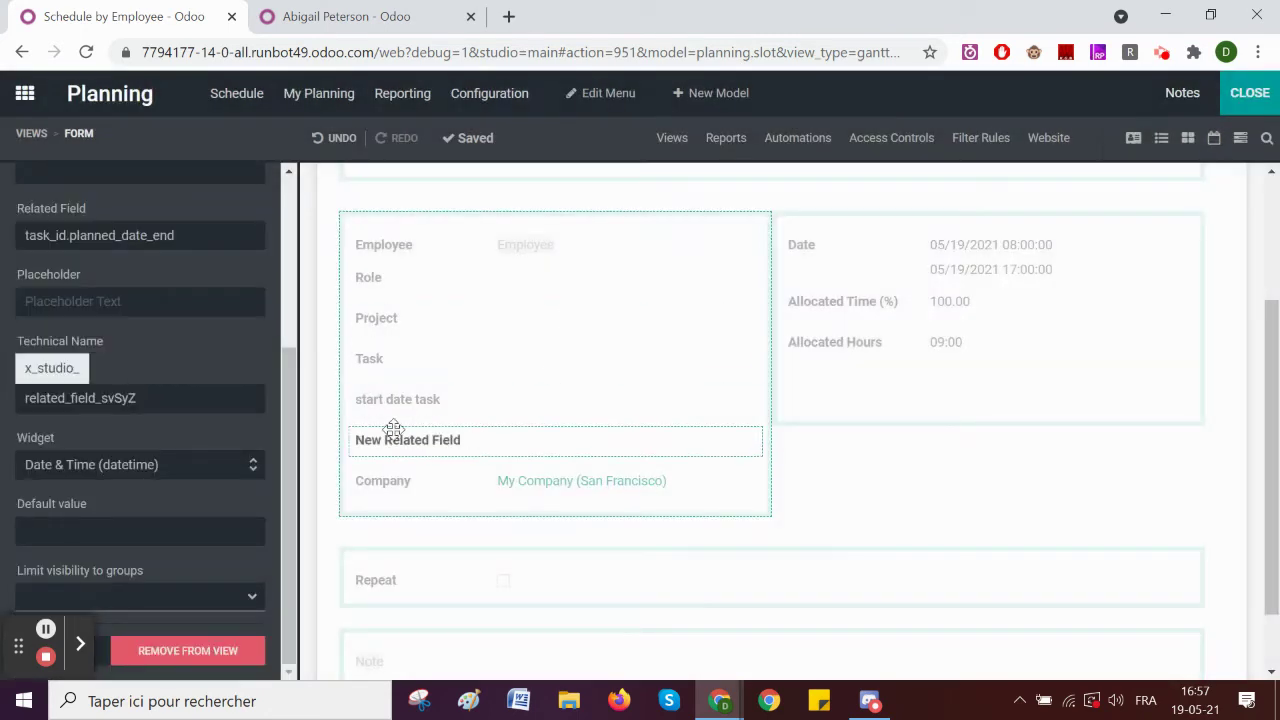
Step: Label the related field for the task's end date "end date task"
scroll(194, 369, up, 3)
triple_click(126, 308)
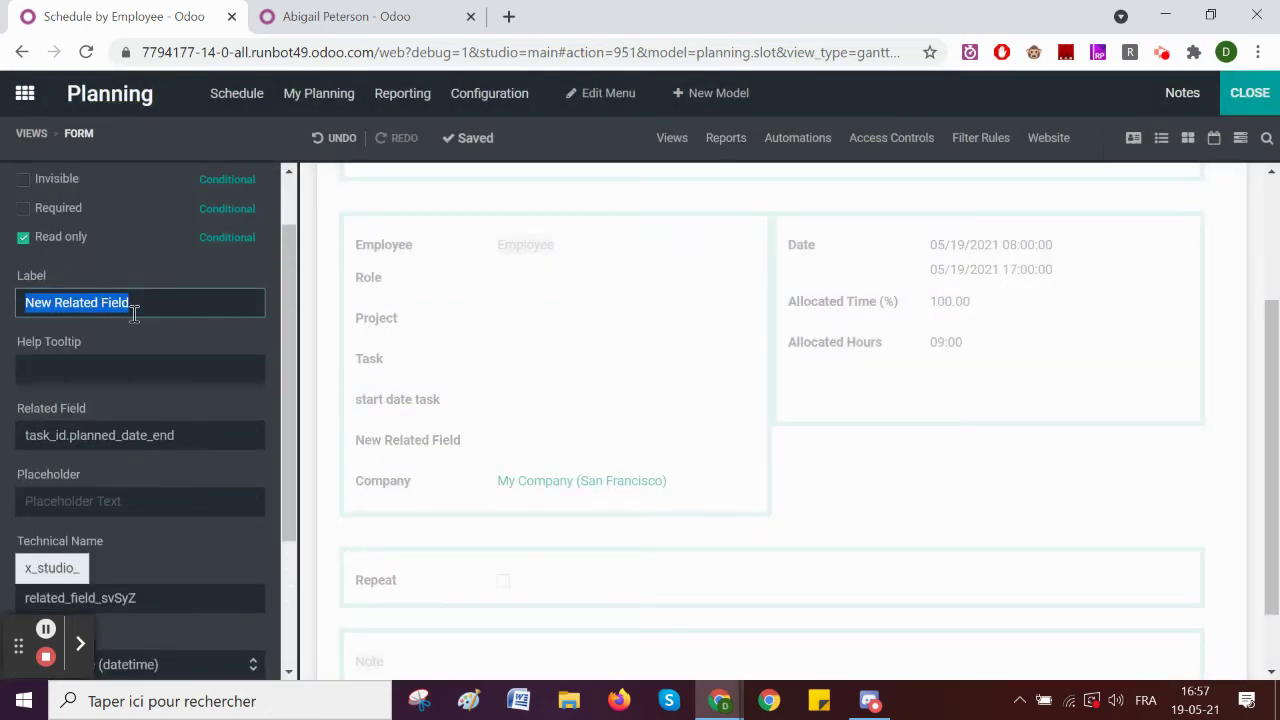
text(end)
key(Down)
key(Return)
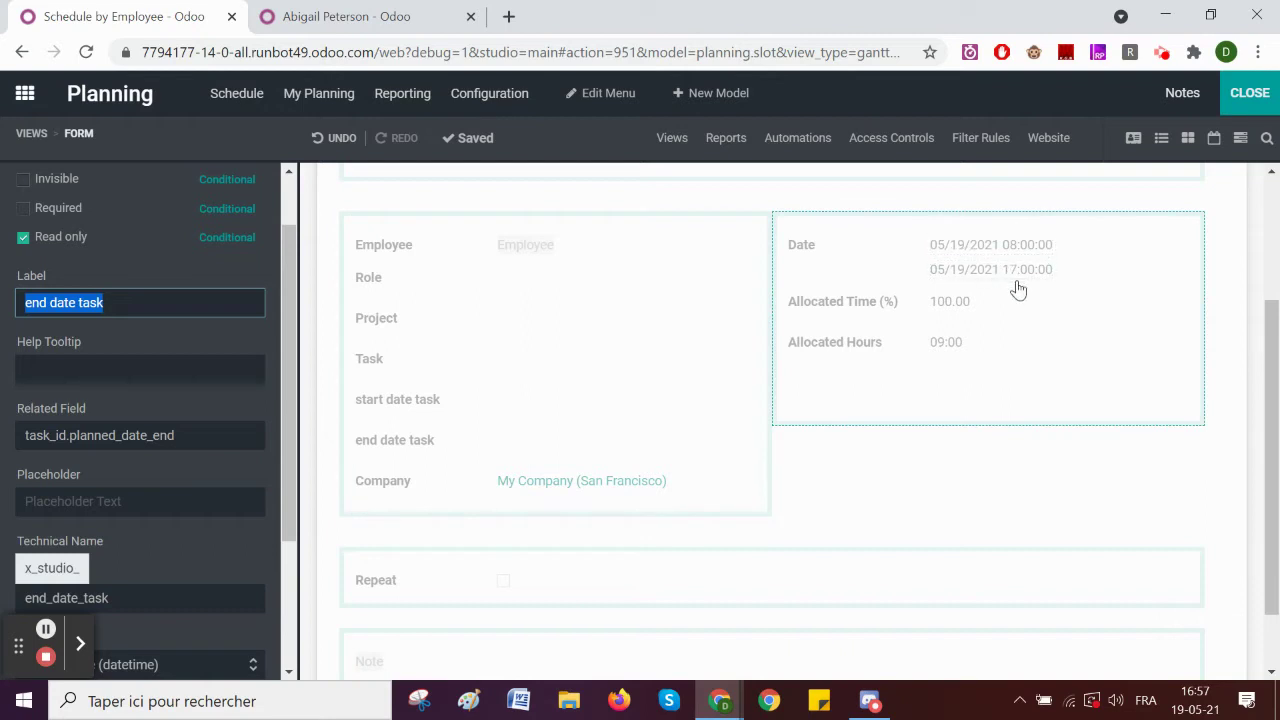
Step: Close Studio, open My Planning and filter the schedule to My Shifts only
click(1260, 96)
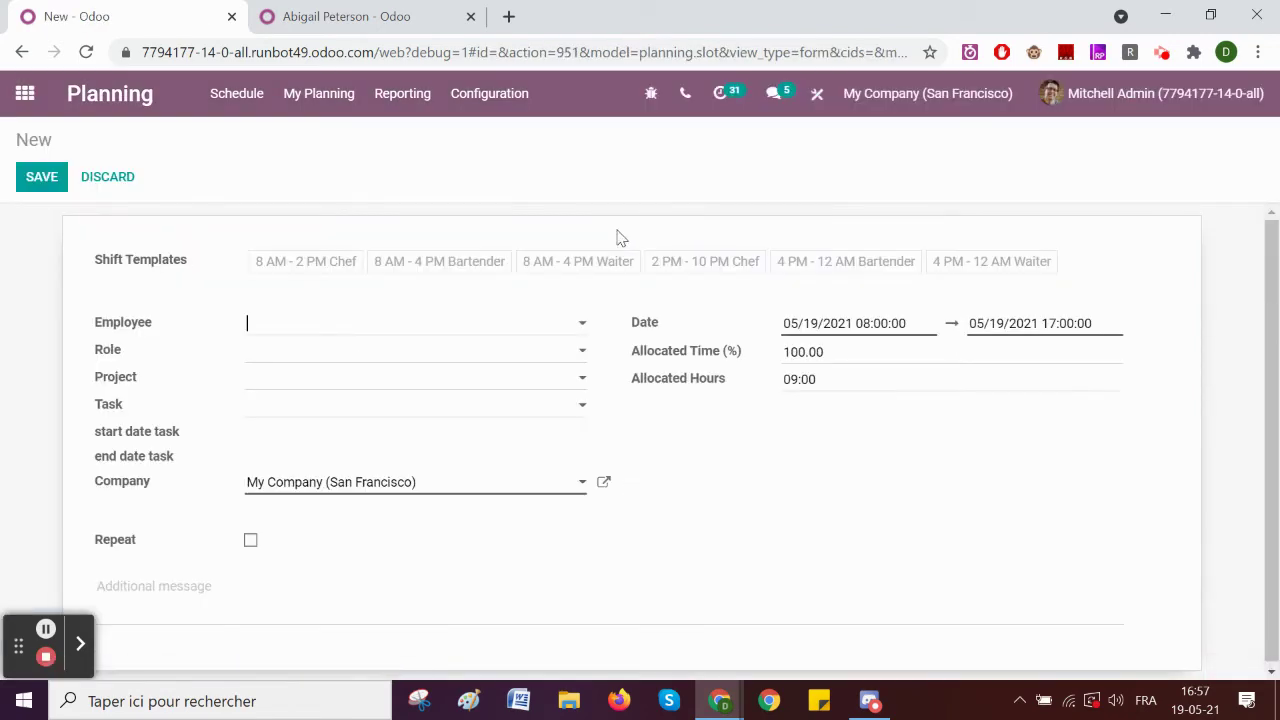
click(249, 100)
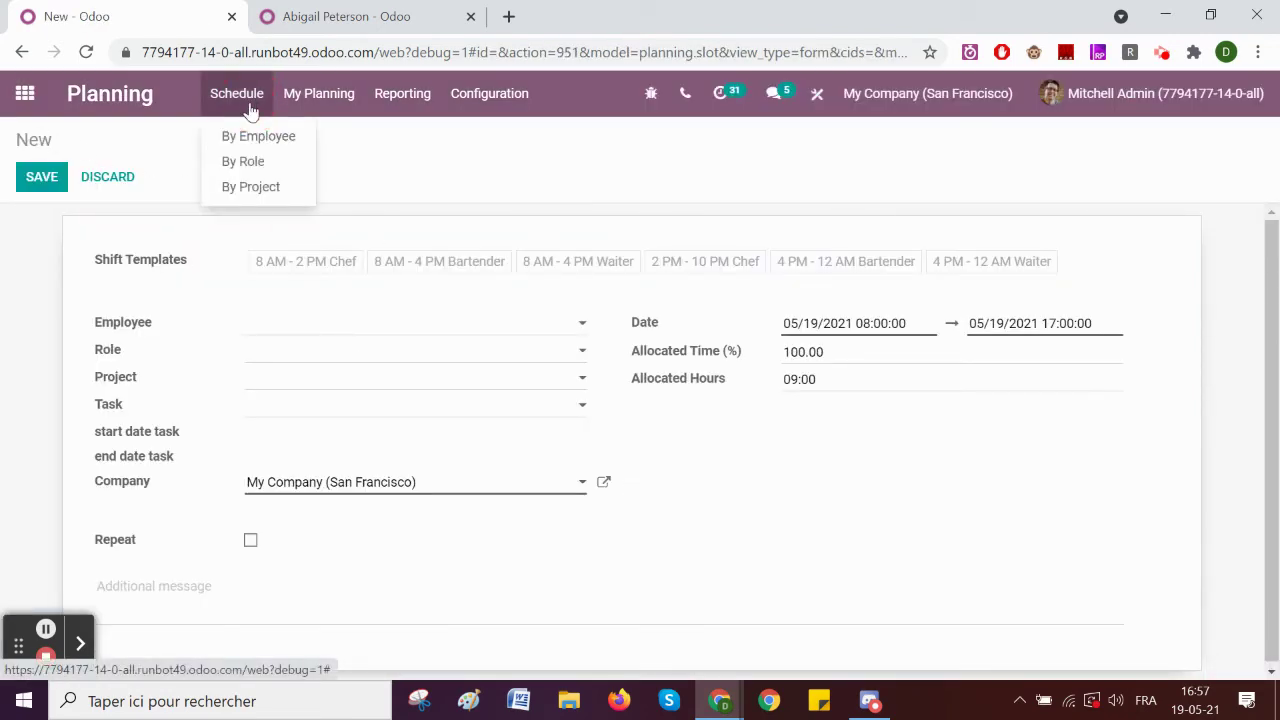
click(252, 141)
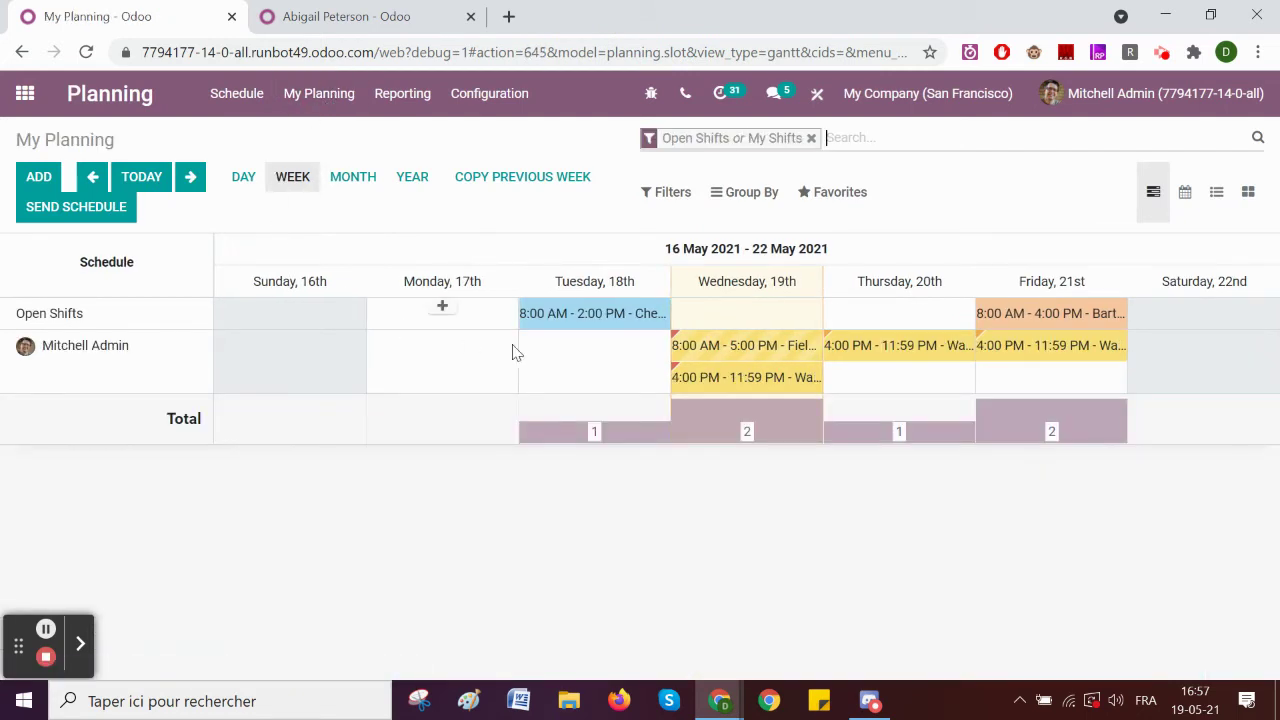
mouse_move(573, 318)
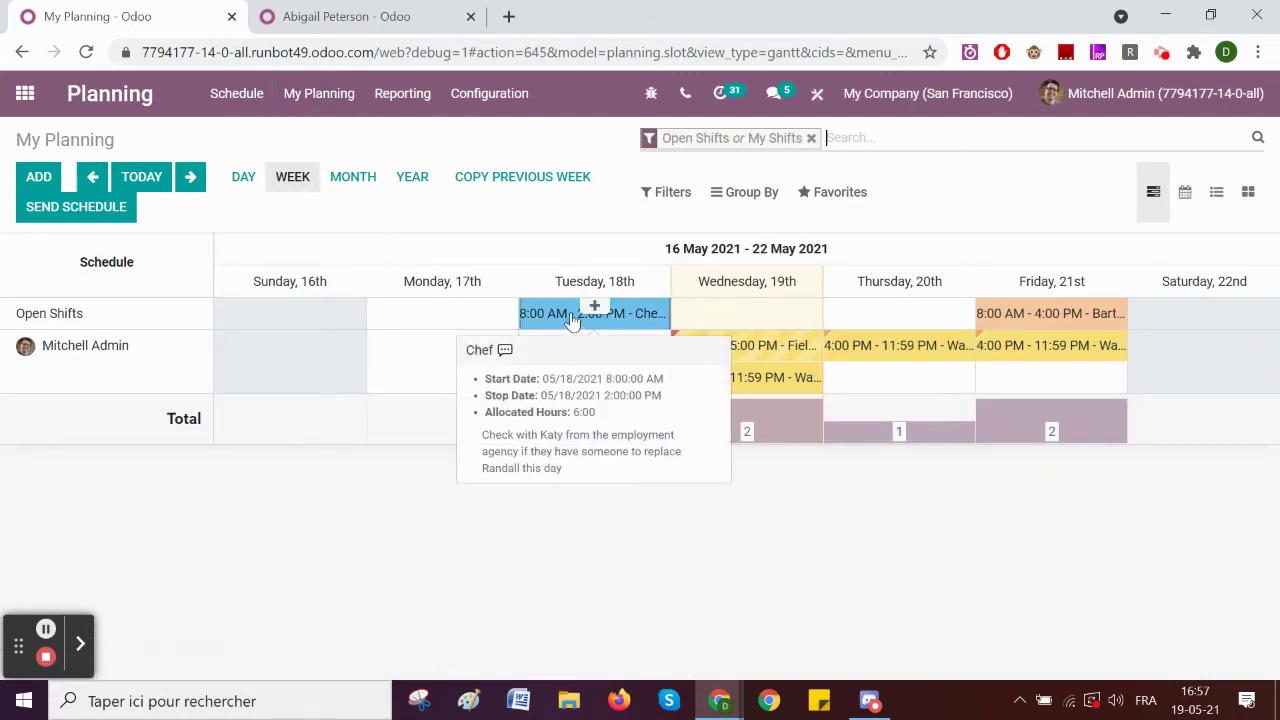
click(811, 138)
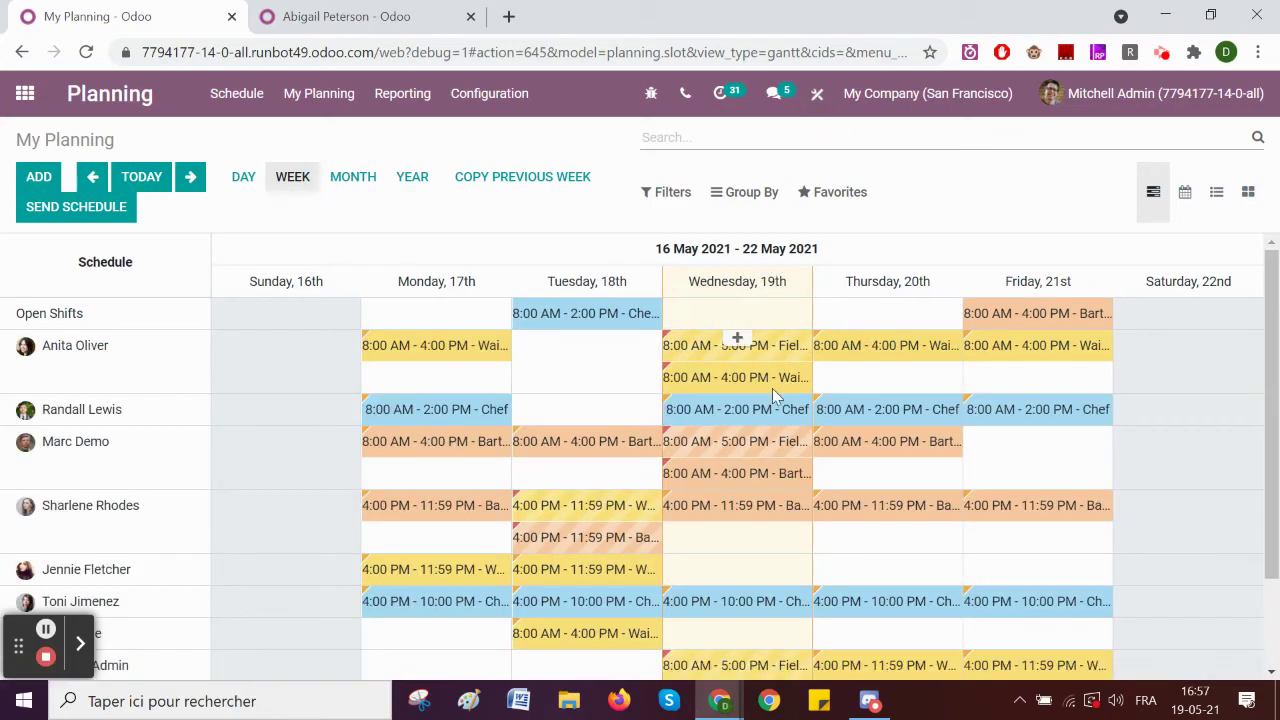
mouse_move(779, 390)
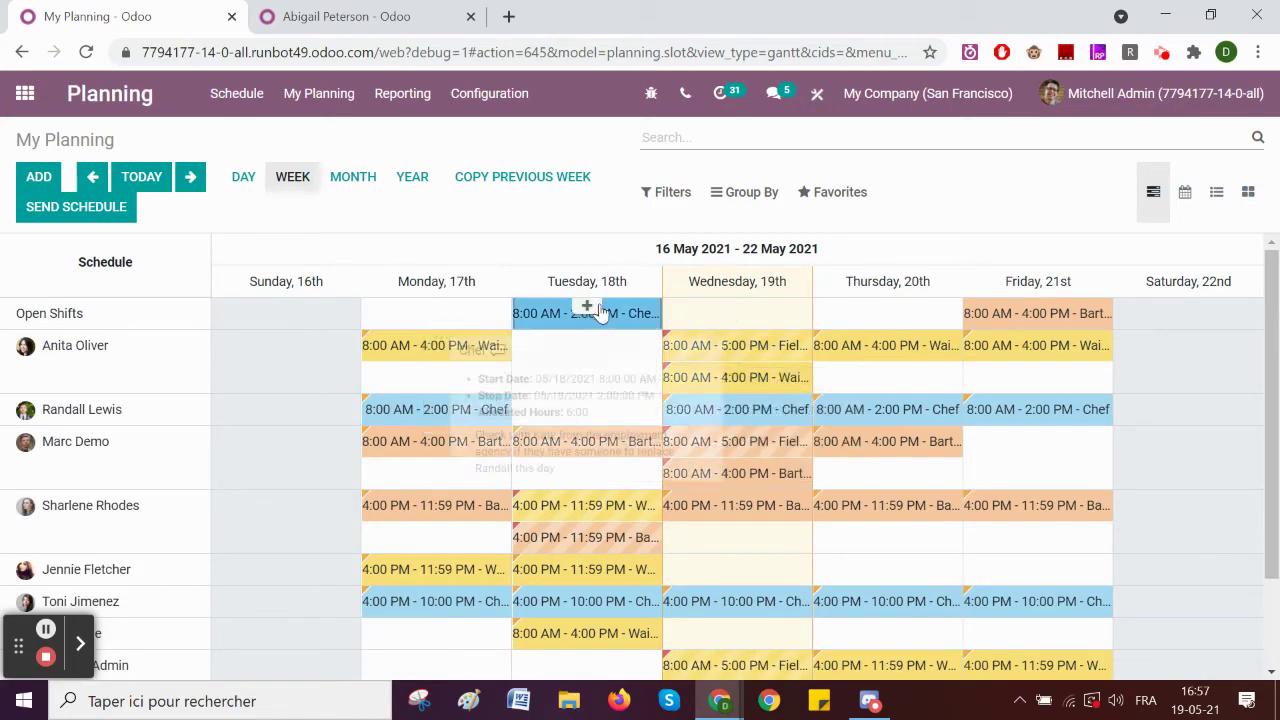
click(680, 198)
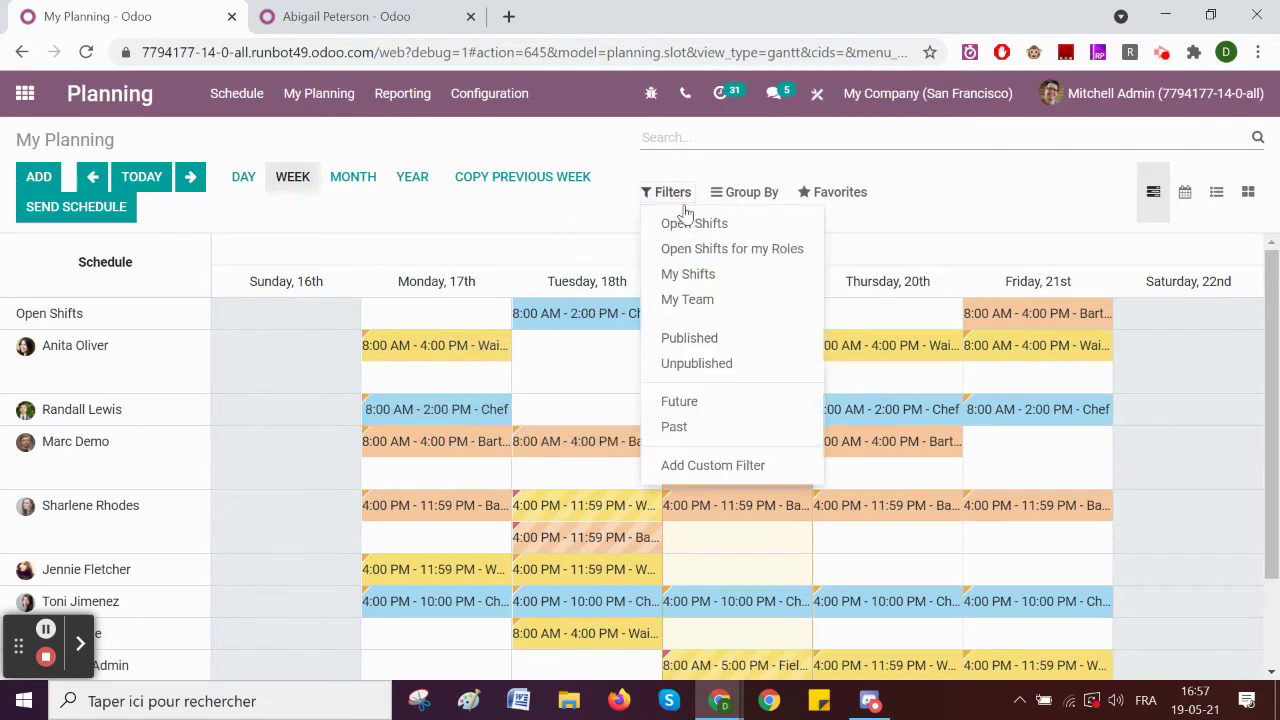
click(689, 276)
click(550, 160)
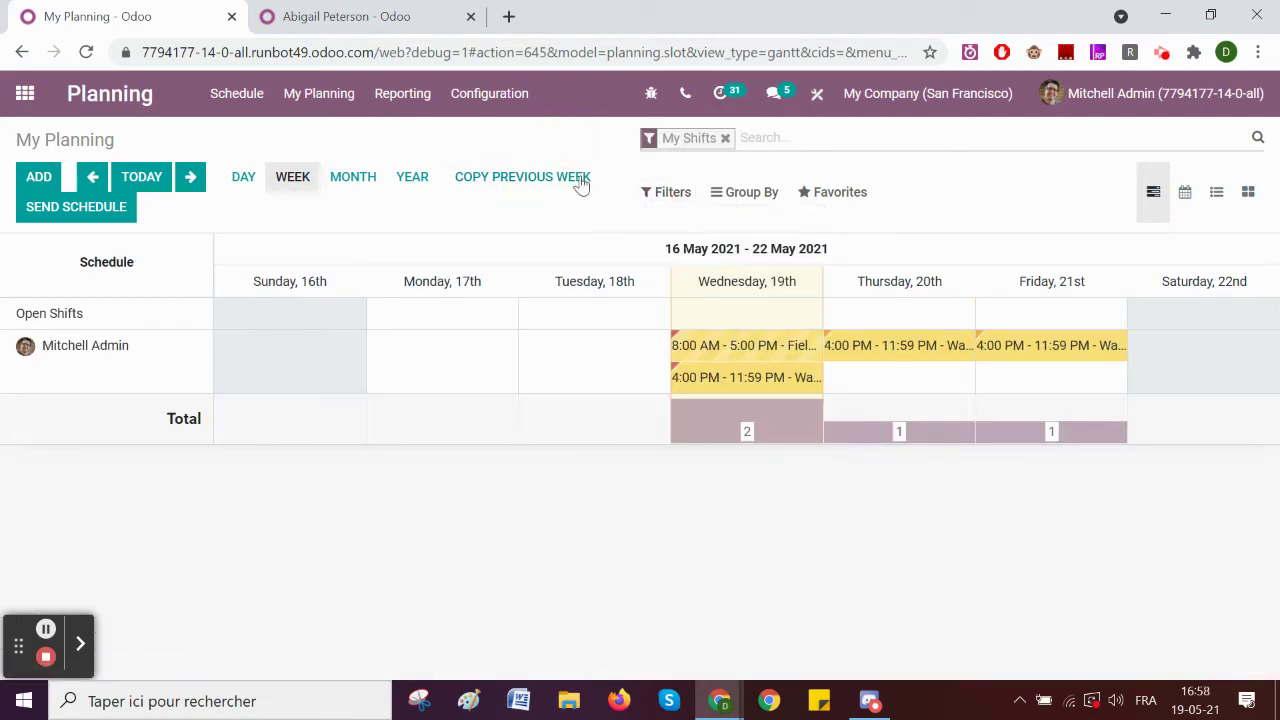
Step: Open the administrator's Thursday and Friday shifts to check their task and task date fields
click(865, 352)
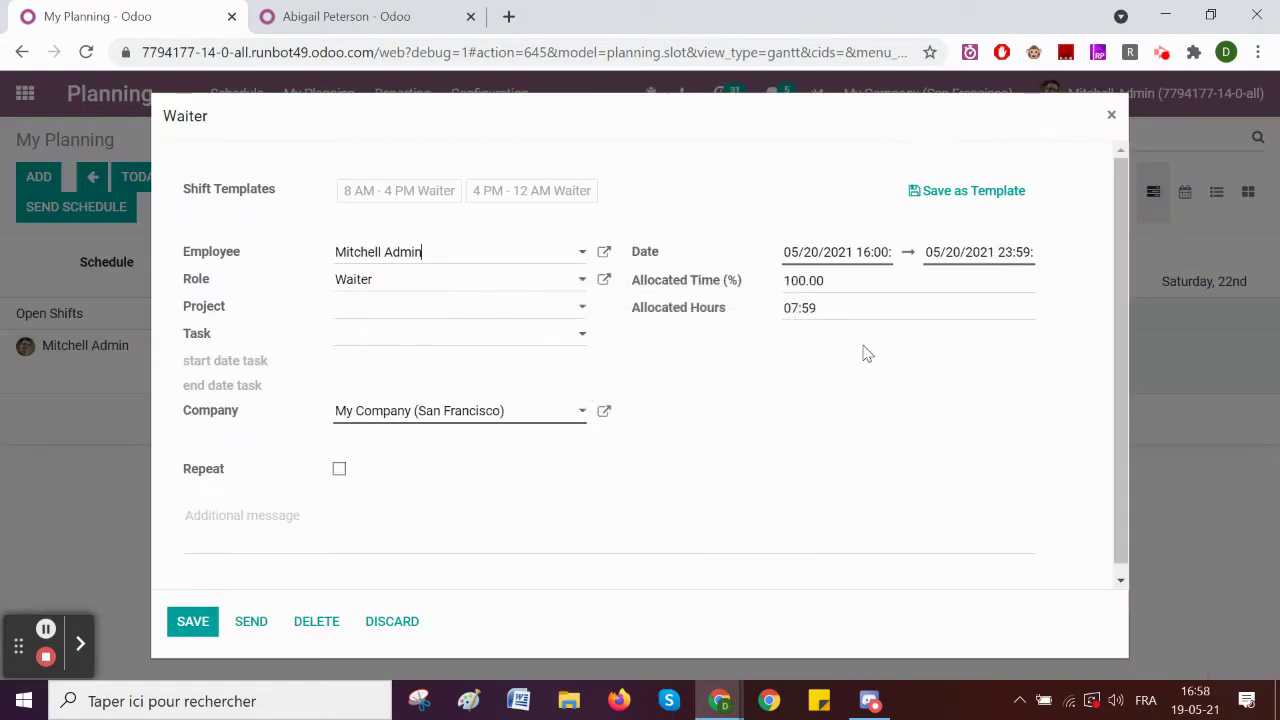
click(1111, 115)
click(1005, 352)
click(1109, 117)
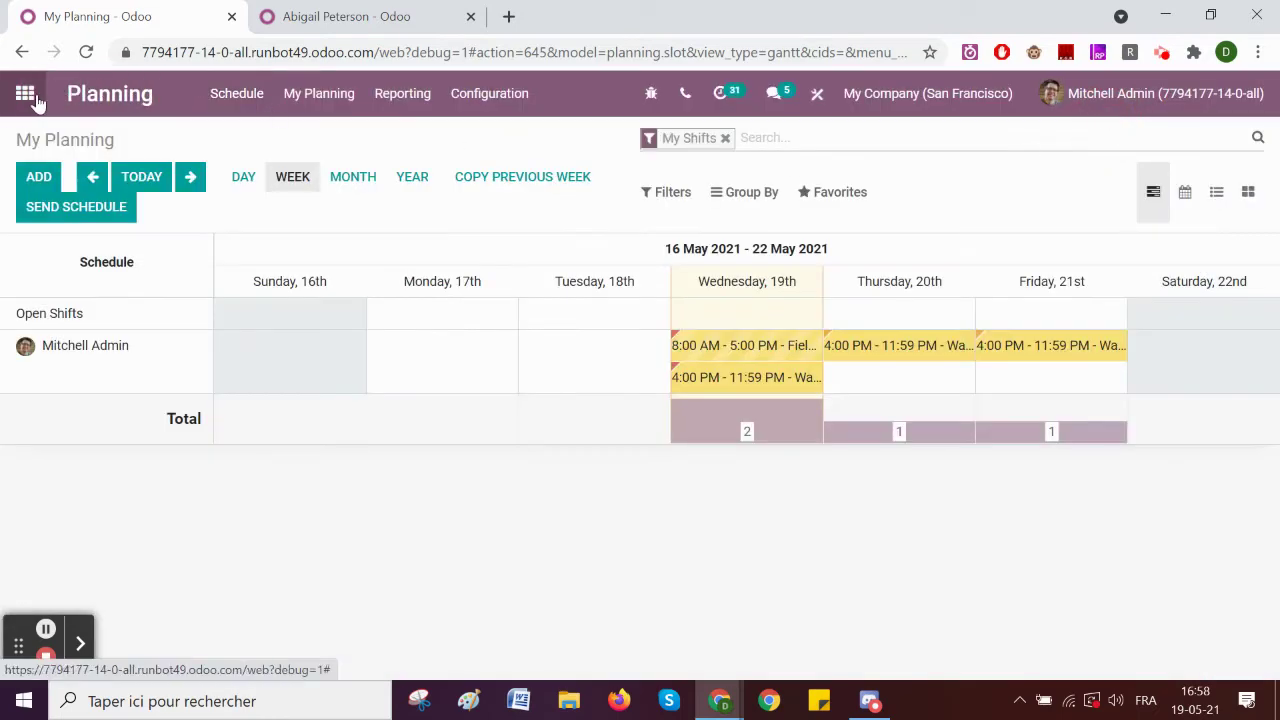
Step: Switch to the Field Service app
click(25, 93)
scroll(617, 374, down, 2)
scroll(700, 390, up, 2)
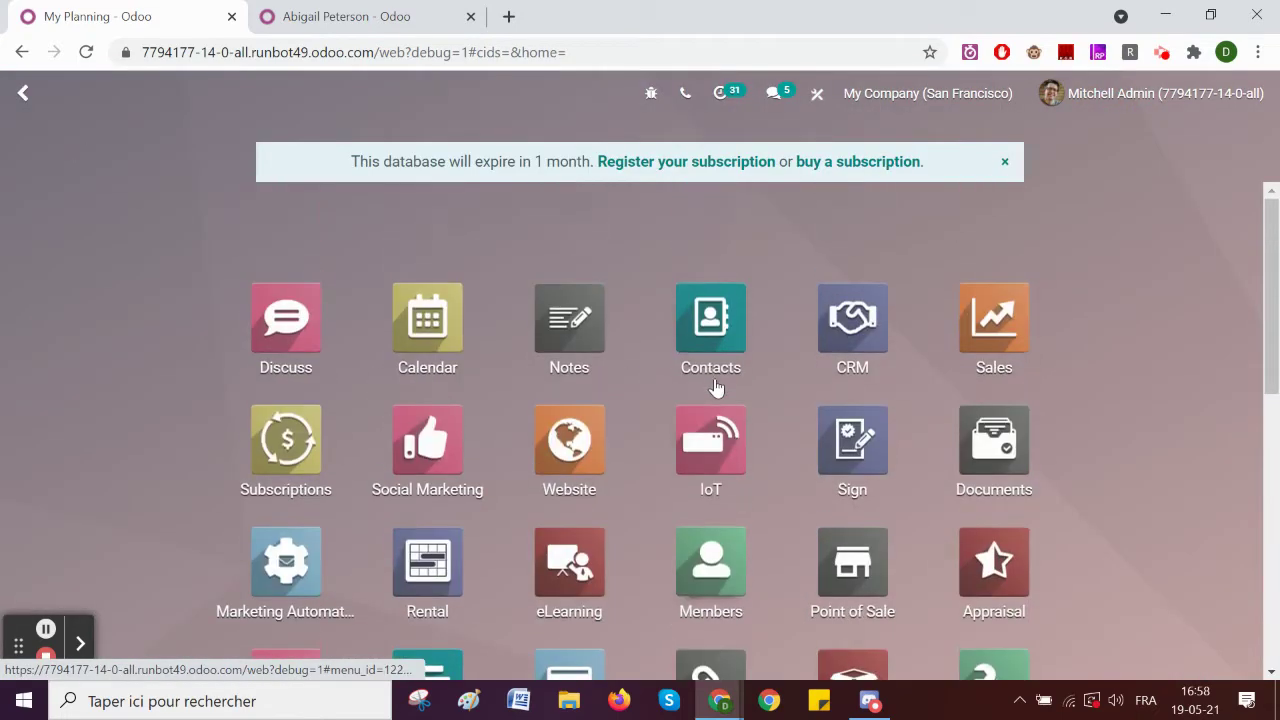
scroll(737, 403, down, 1)
scroll(737, 420, down, 4)
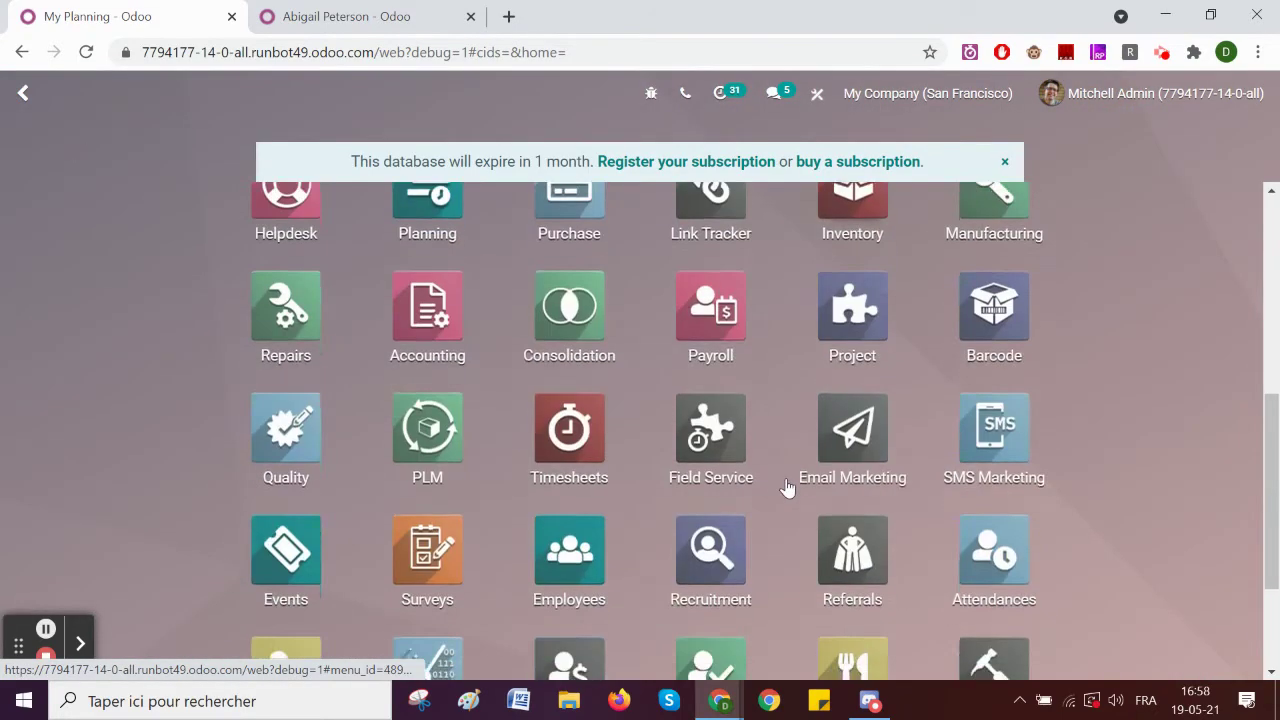
click(716, 441)
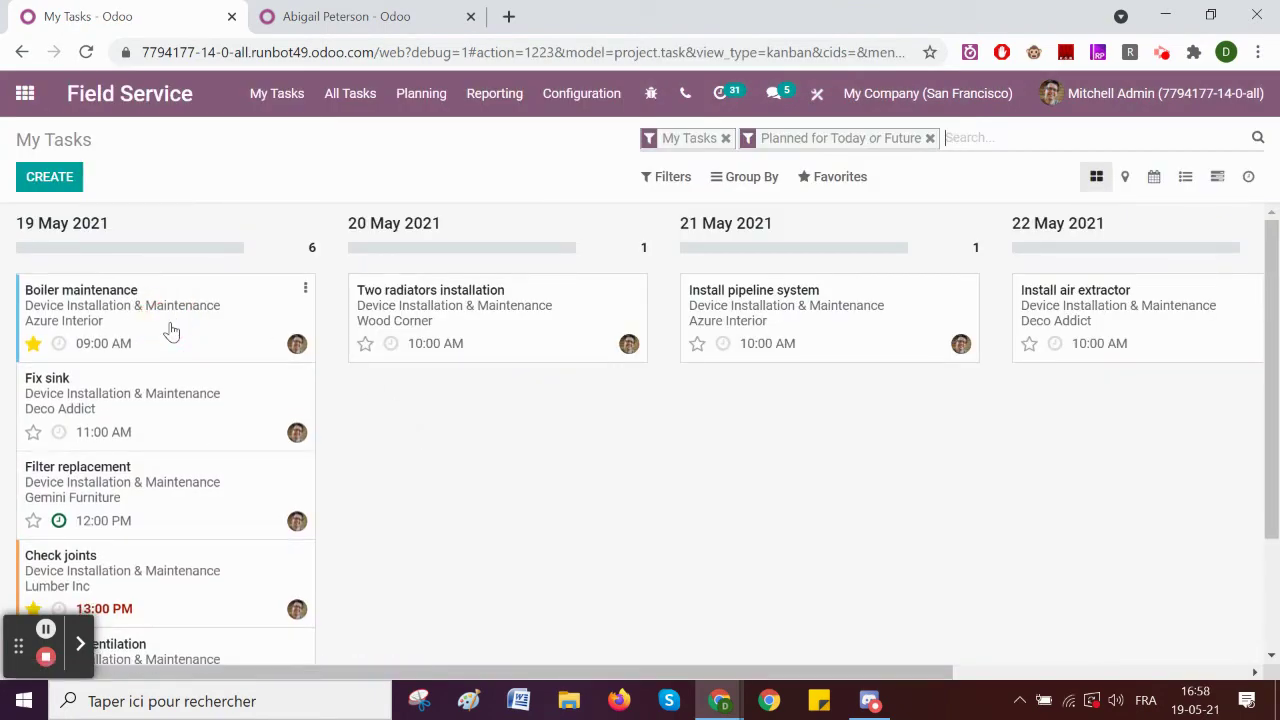
Step: Clear the default task filters, search for the task ded and open it
click(929, 139)
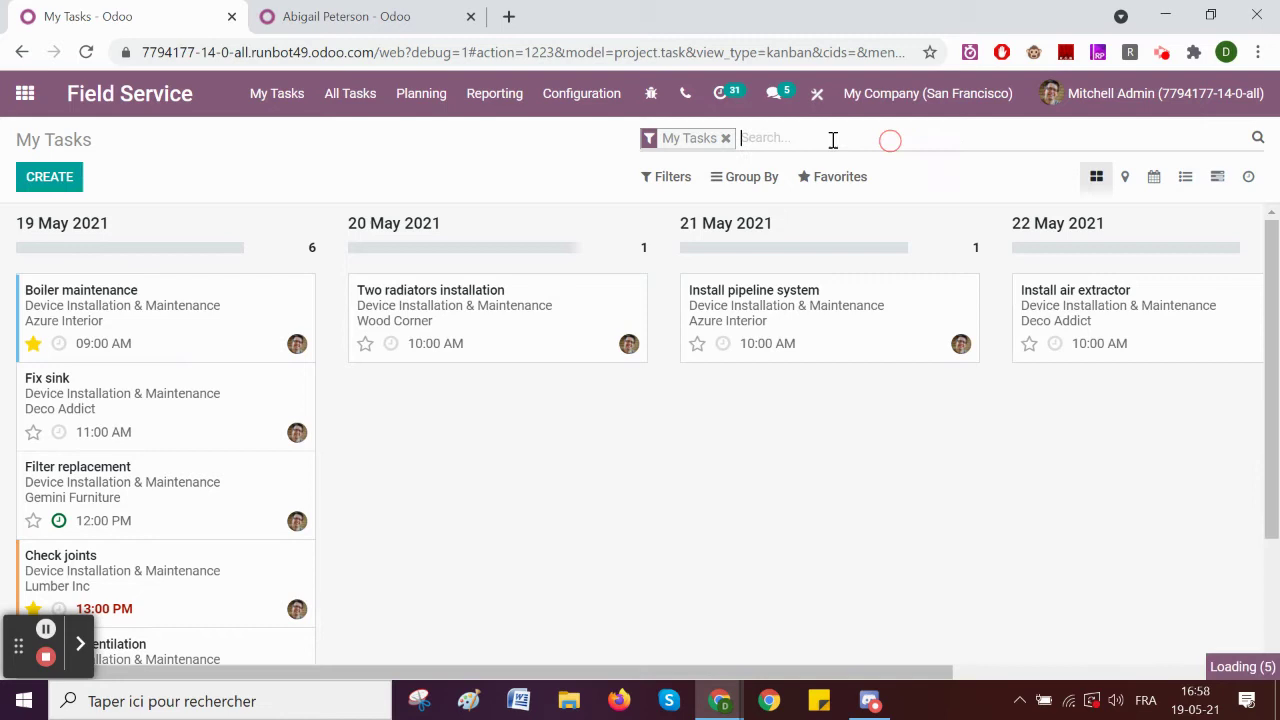
click(726, 139)
text(ded)
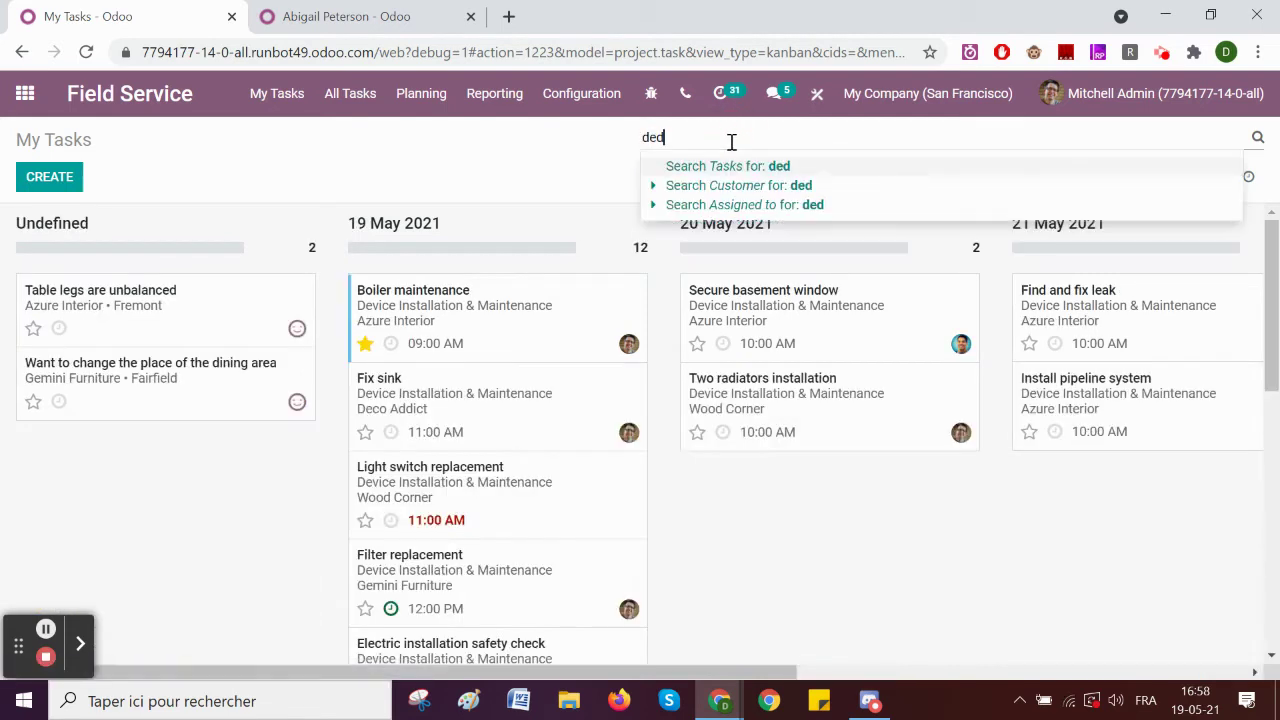
key(Return)
click(187, 321)
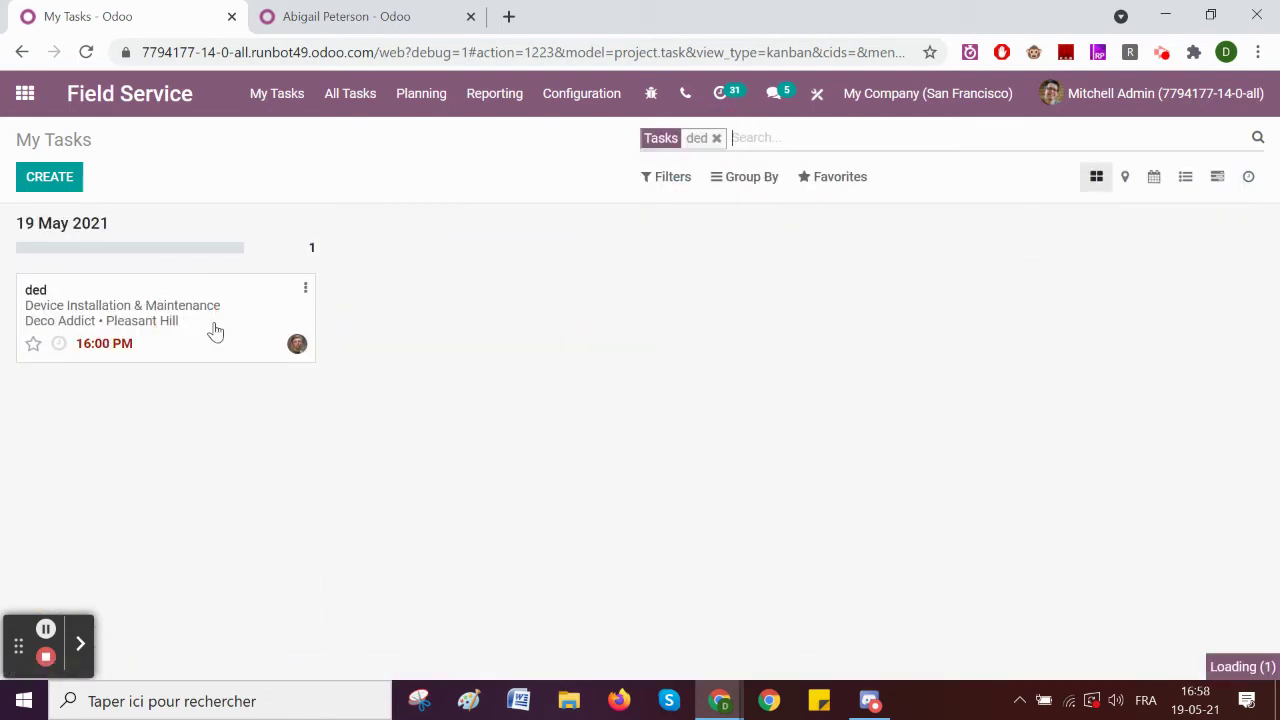
Step: Open the administrator's planning line on the ded task and compare the start and end date task fields with the shift date
scroll(321, 437, down, 1)
click(393, 380)
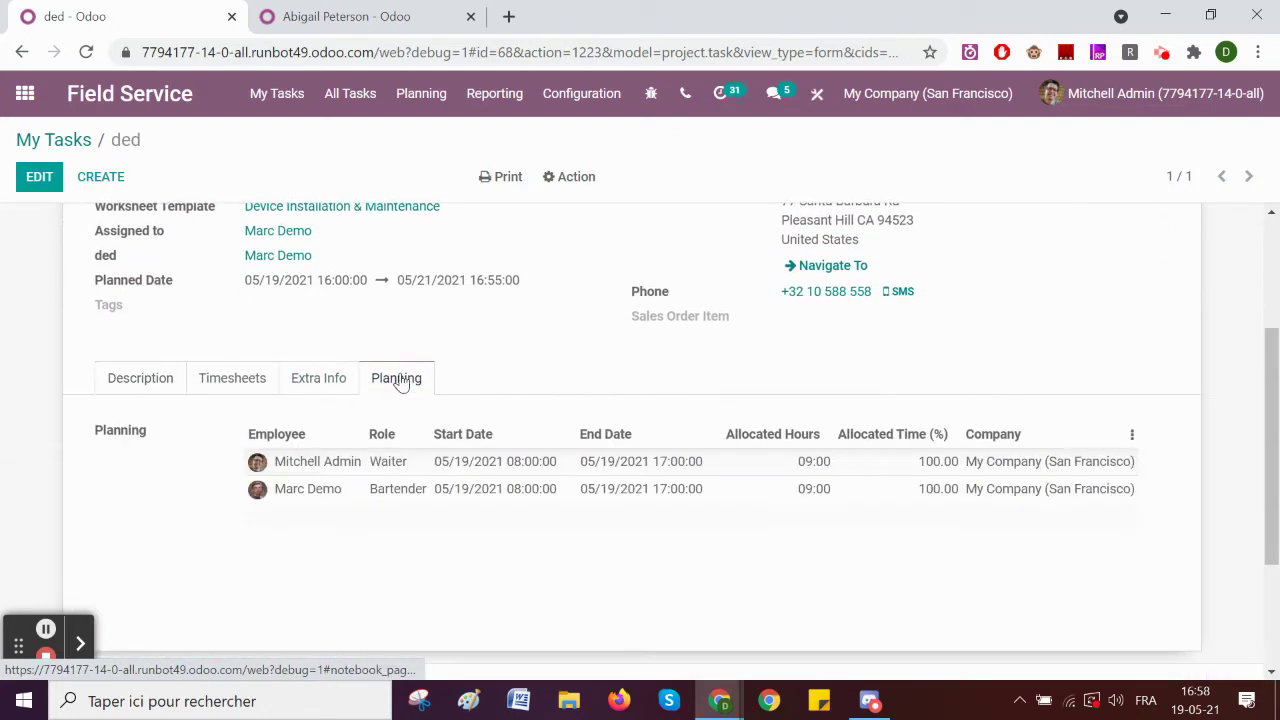
click(367, 466)
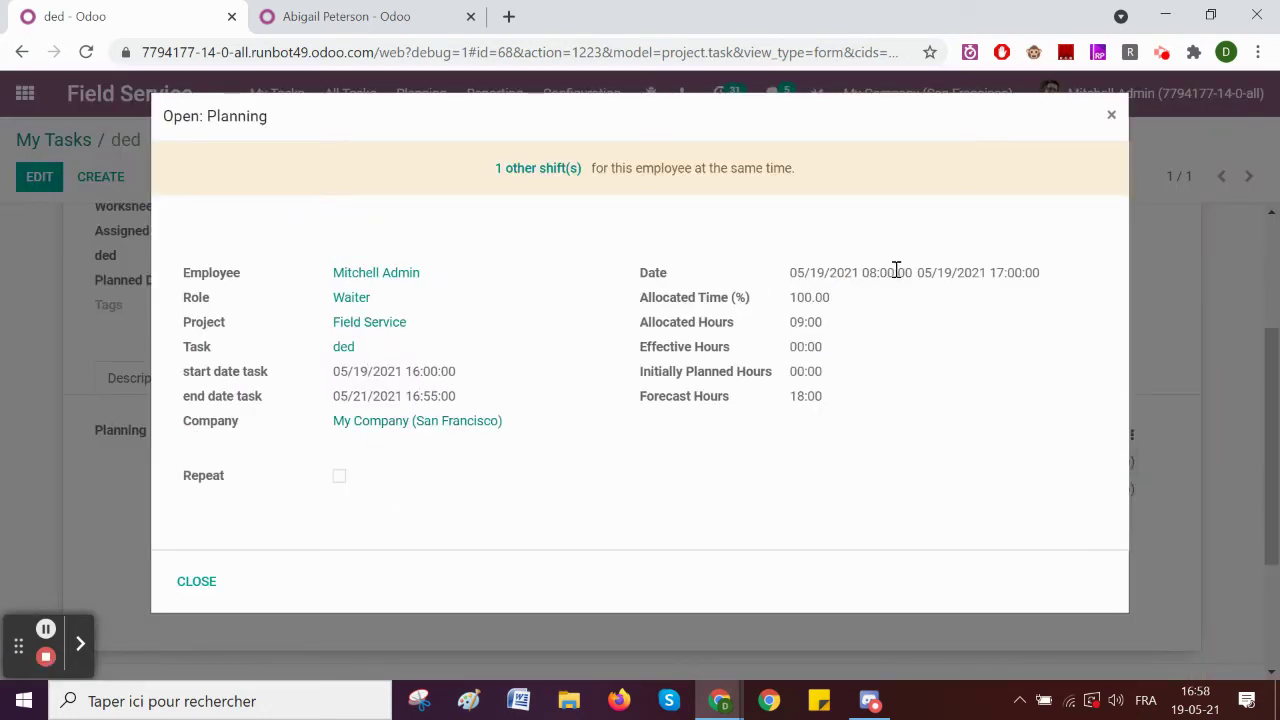
click(1110, 116)
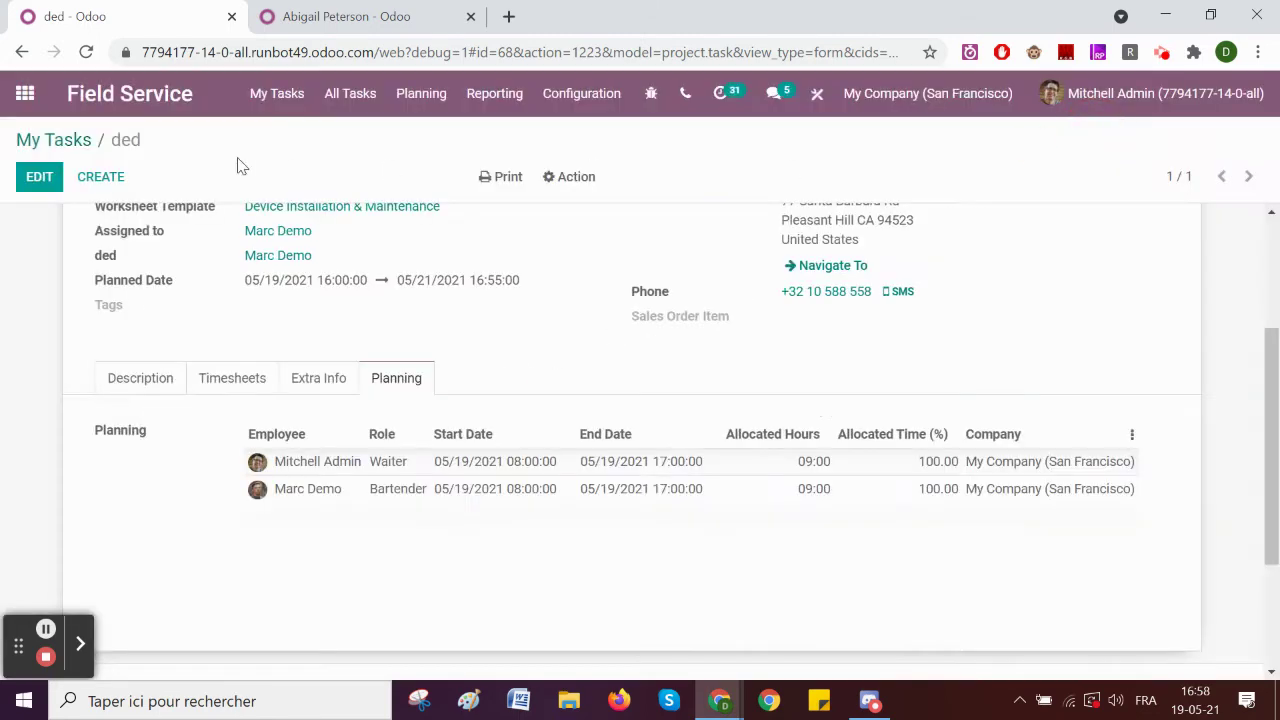
Step: Switch to the Planning app and open the Studio automations for the Planning Shift model
click(25, 95)
scroll(470, 424, down, 2)
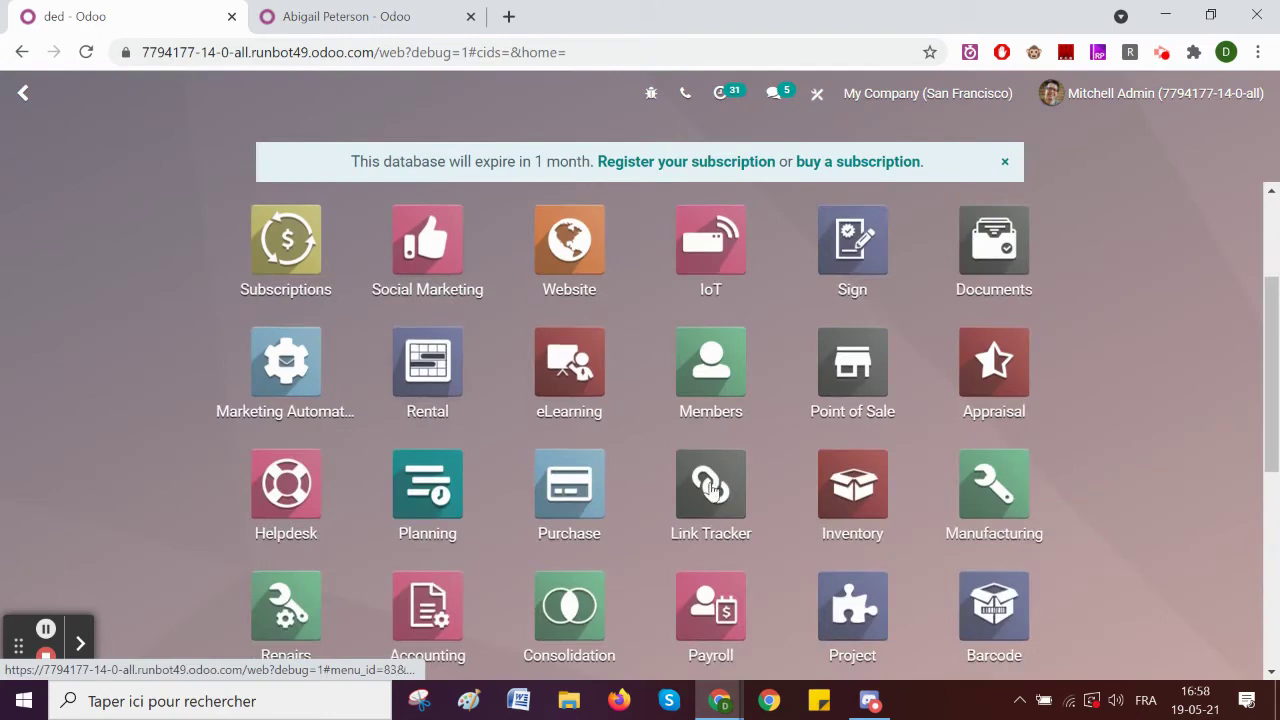
click(445, 508)
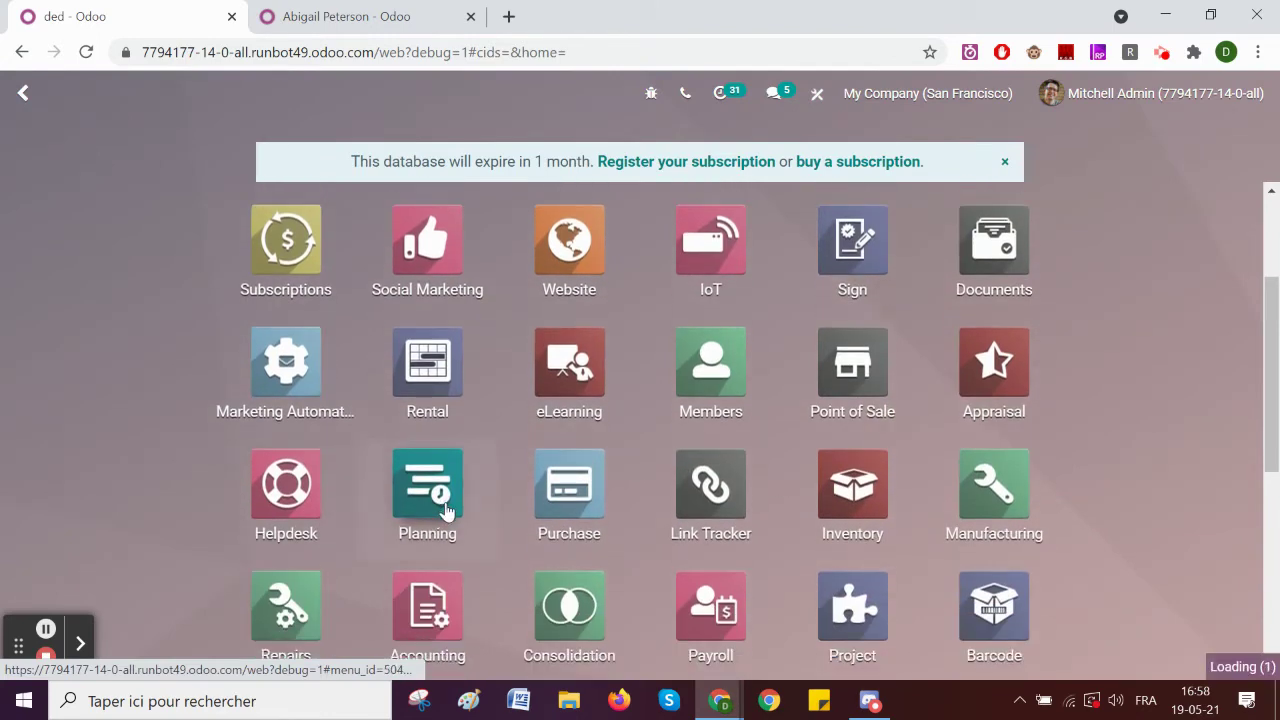
click(816, 99)
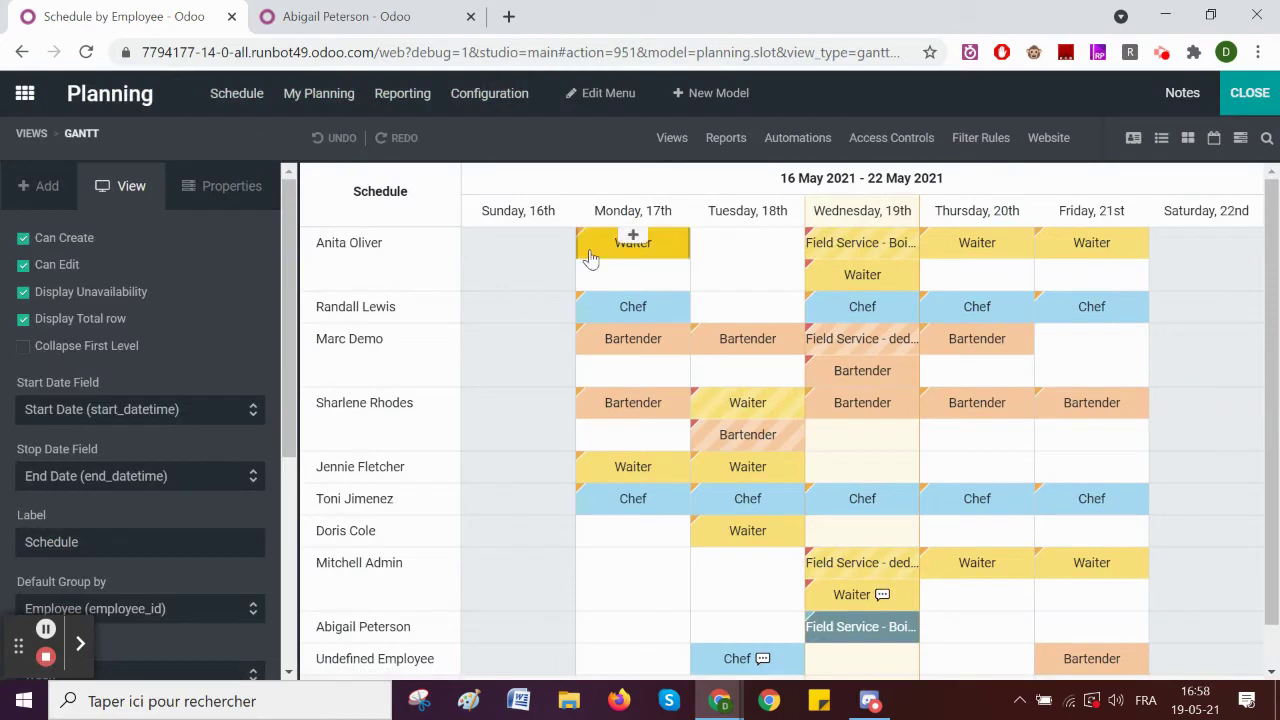
click(672, 140)
click(397, 303)
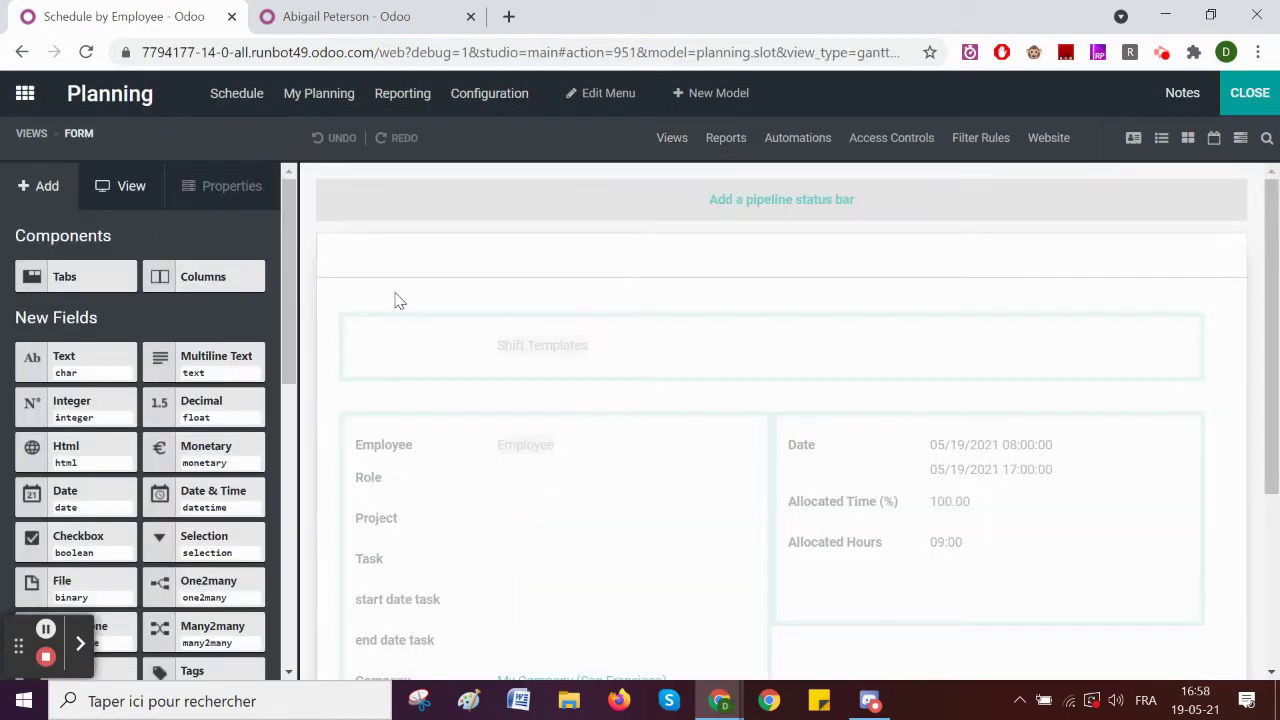
click(806, 138)
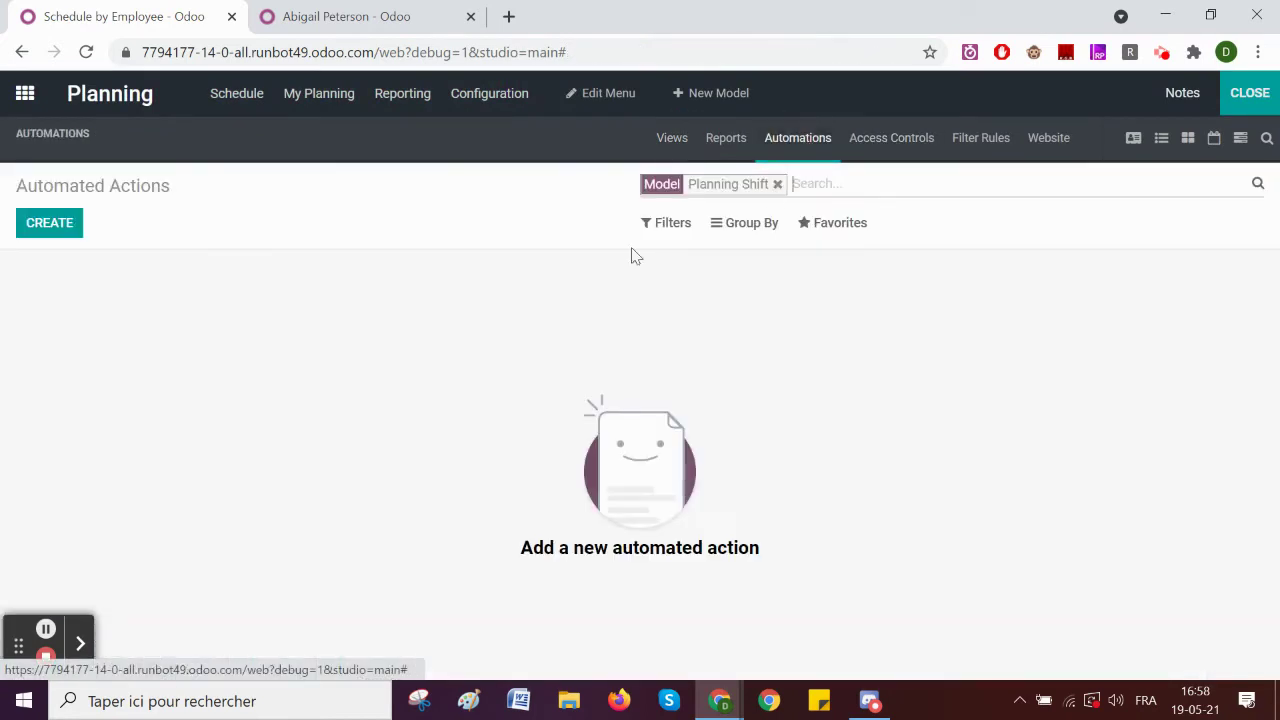
Step: Create an automated action named "ded" for the Planning Shift model with the trigger On Creation & Update
click(60, 223)
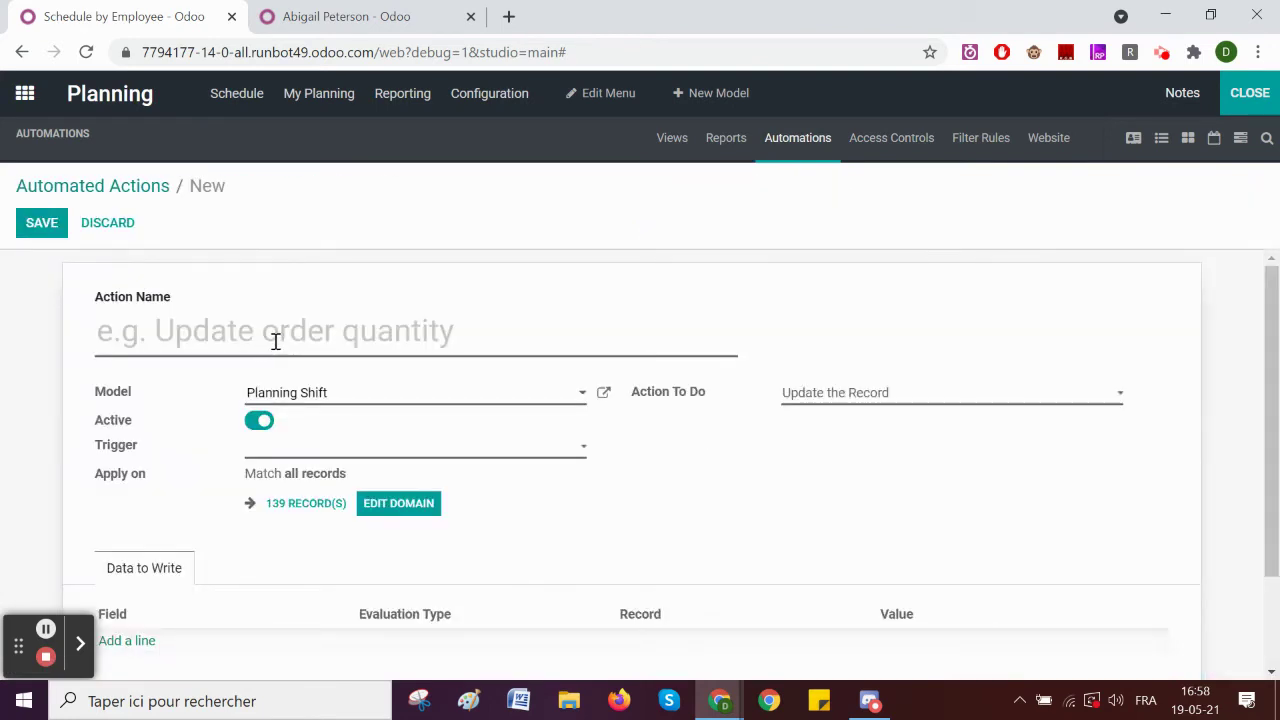
text(ded)
click(318, 452)
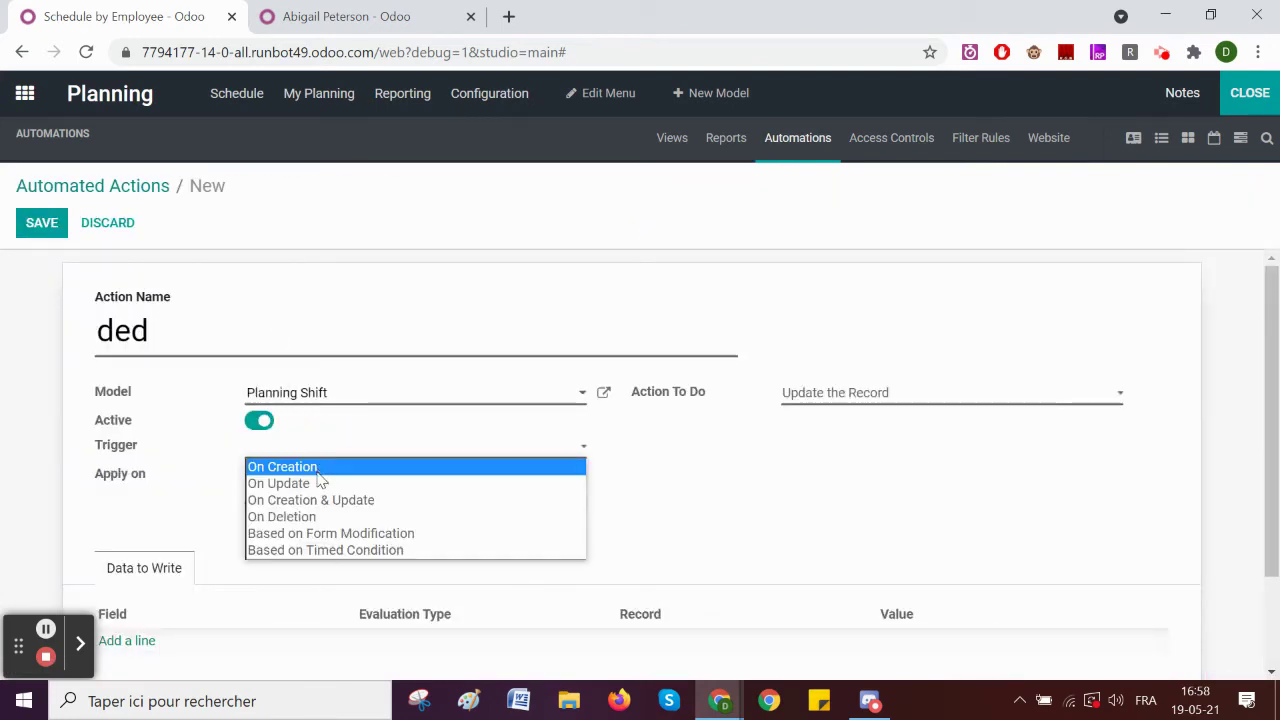
click(345, 499)
Step: Add start date task (Planning Shift) and end date task (Planning Shift) as the action's trigger fields
scroll(300, 425, down, 1)
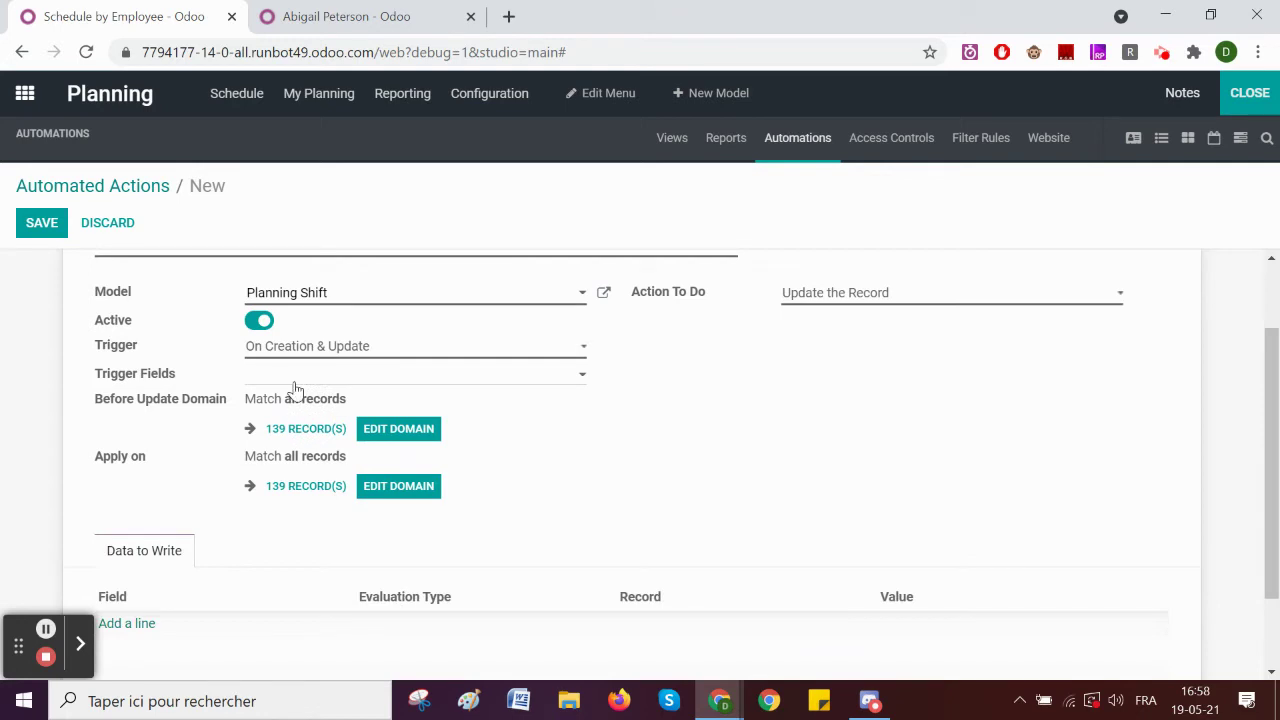
click(295, 385)
text(start)
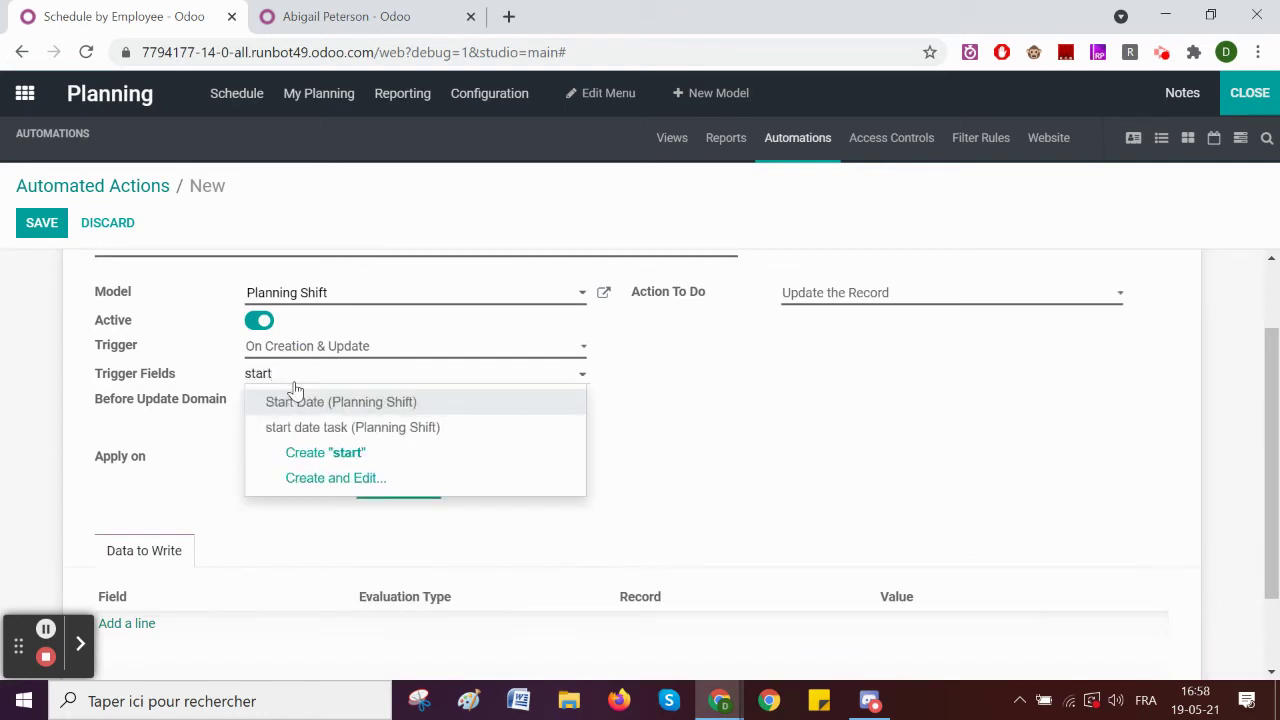
key(Down)
key(Return)
text(e)
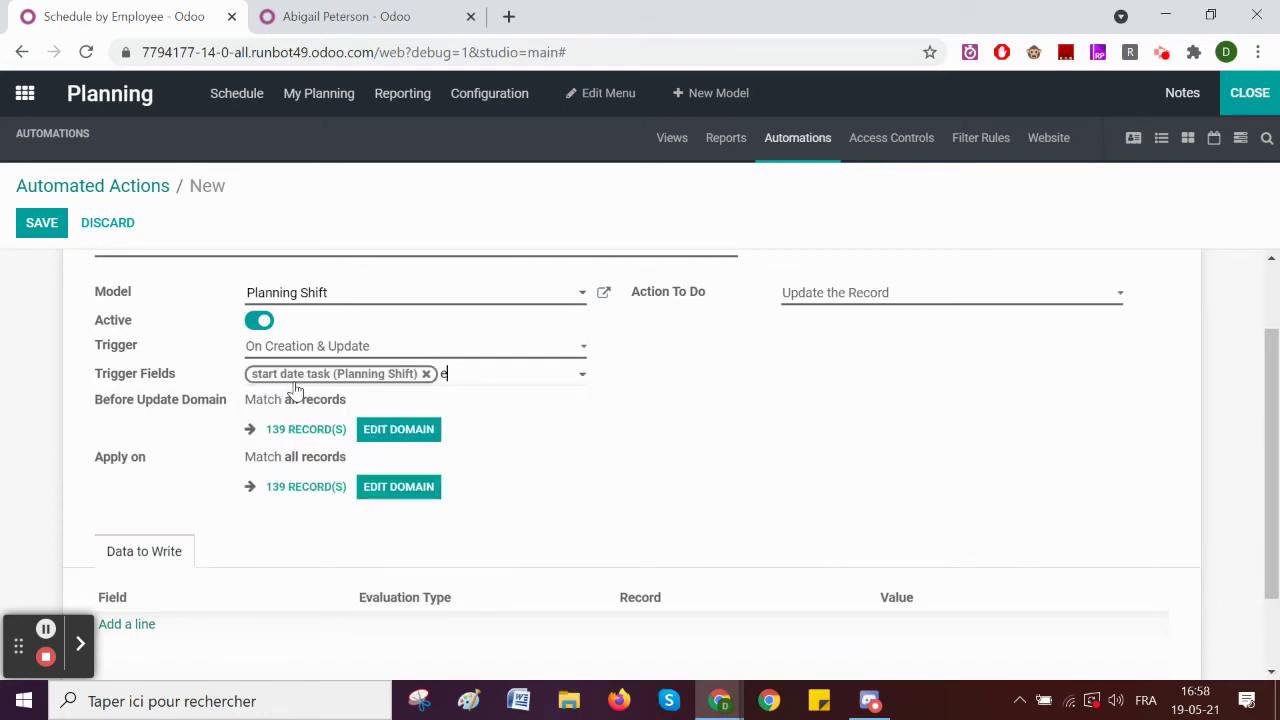
text(nd)
key(Down)
key(Return)
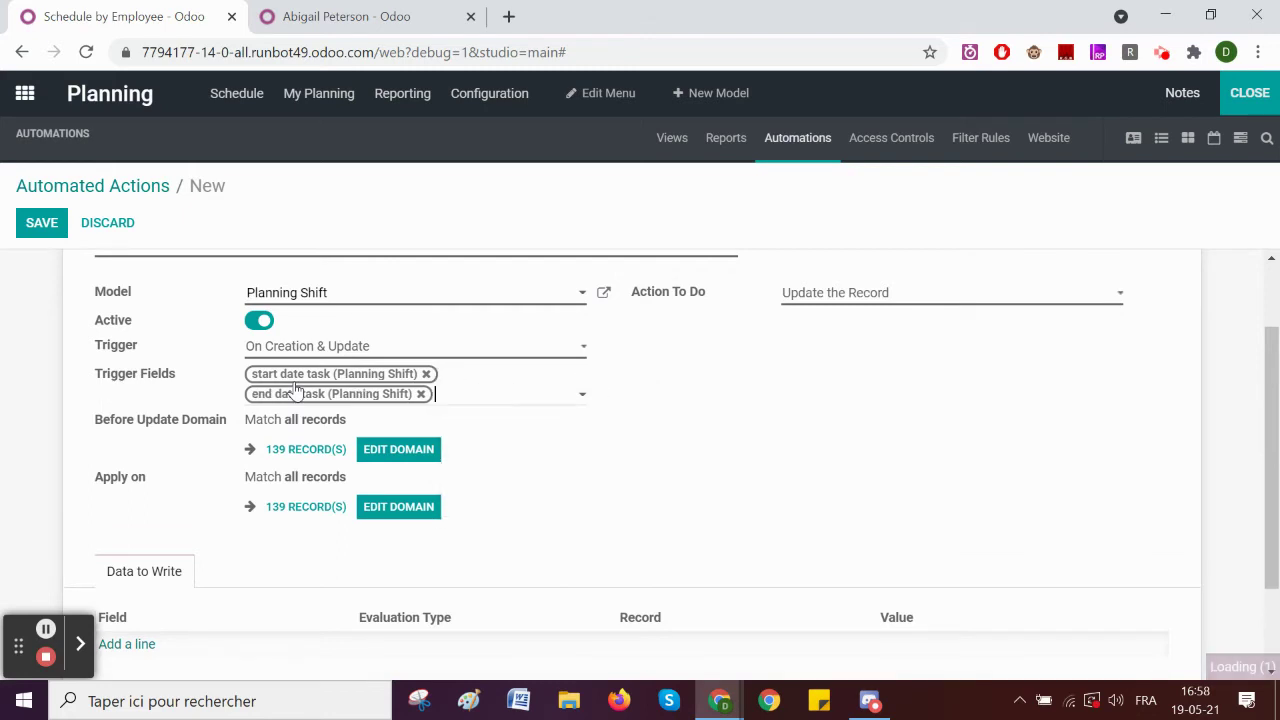
Step: Add a data-to-write line for Start Date (Planning Shift) as a Python expression, beginning its value with record._x_studio_start
scroll(350, 415, down, 1)
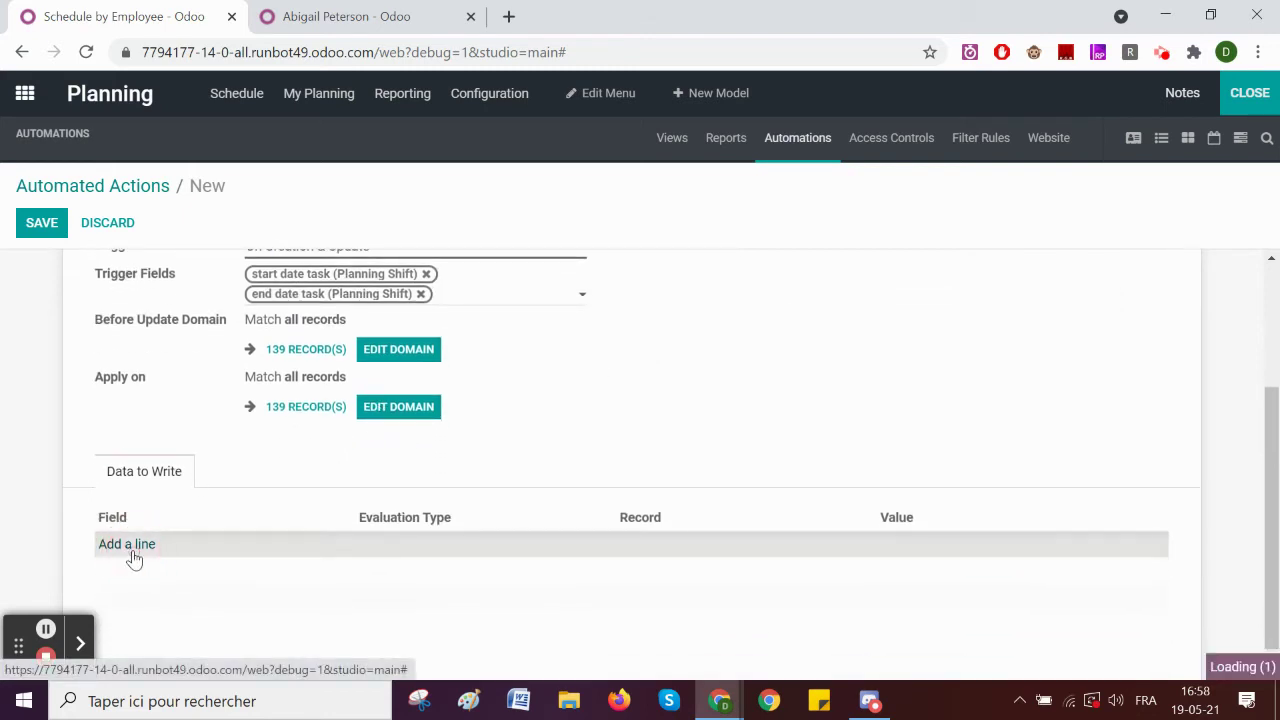
click(127, 545)
text(start)
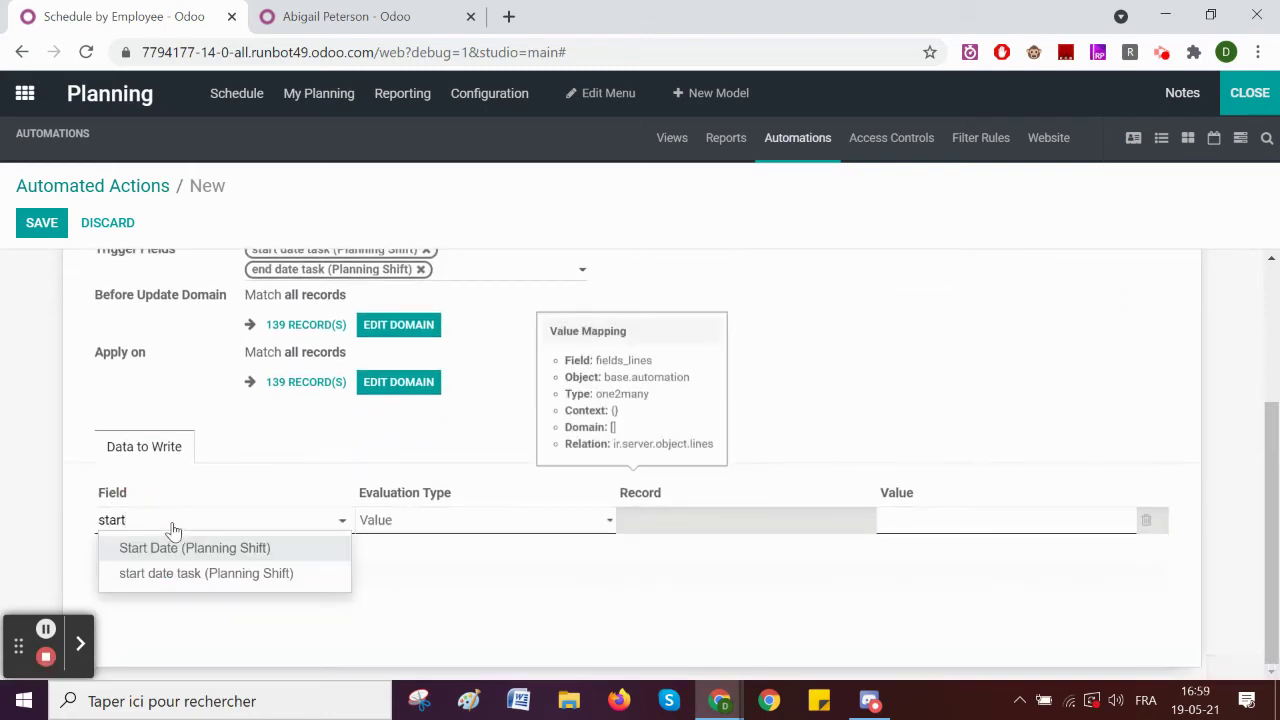
click(237, 543)
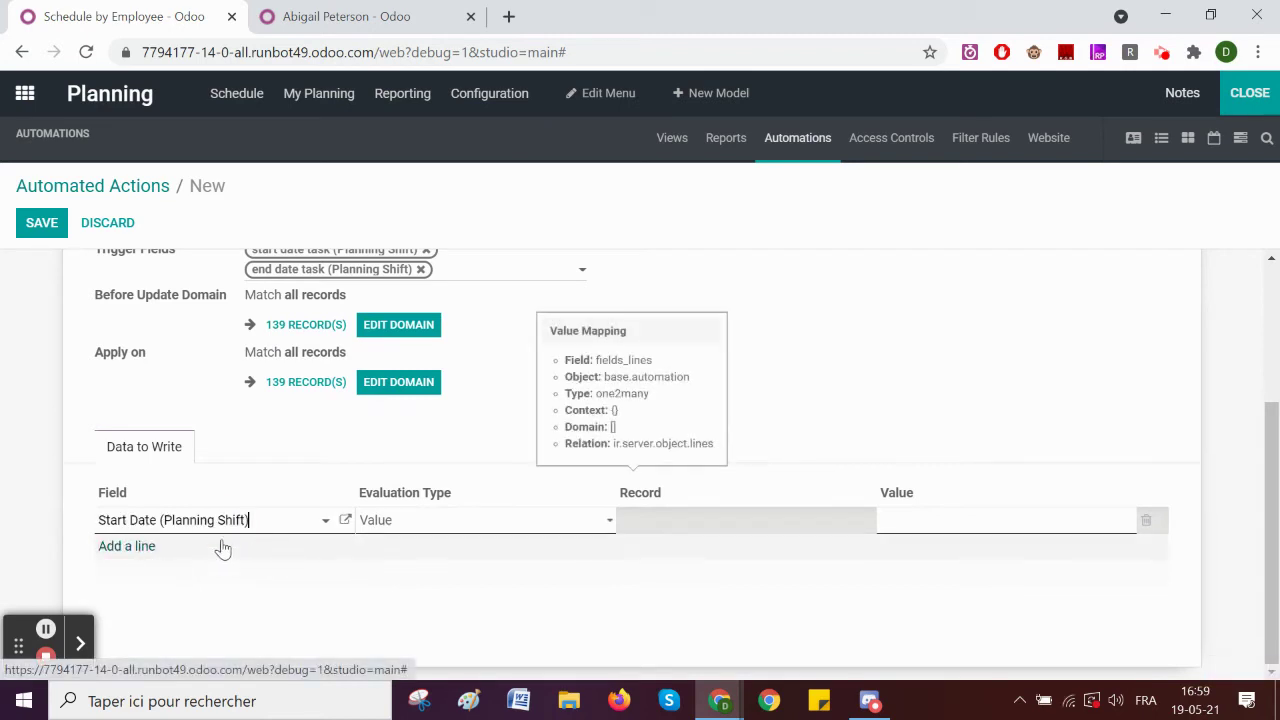
click(372, 530)
click(400, 570)
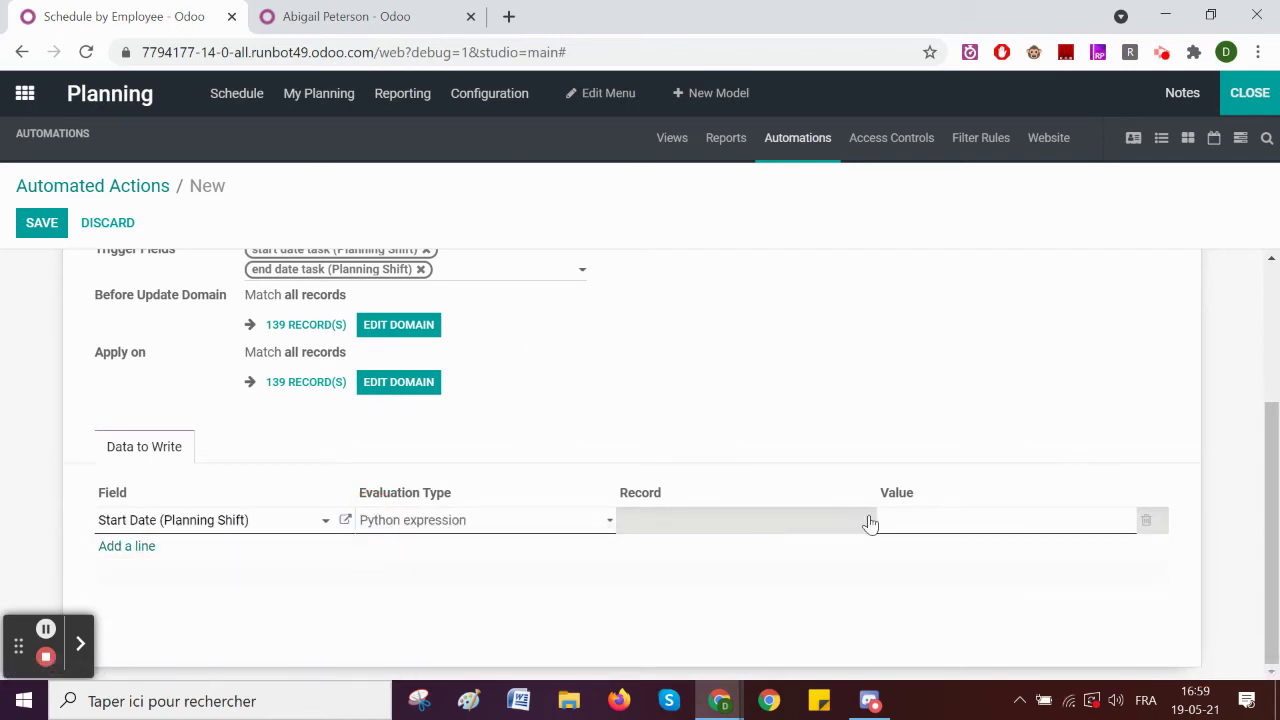
click(942, 519)
text(record._x_studio_start)
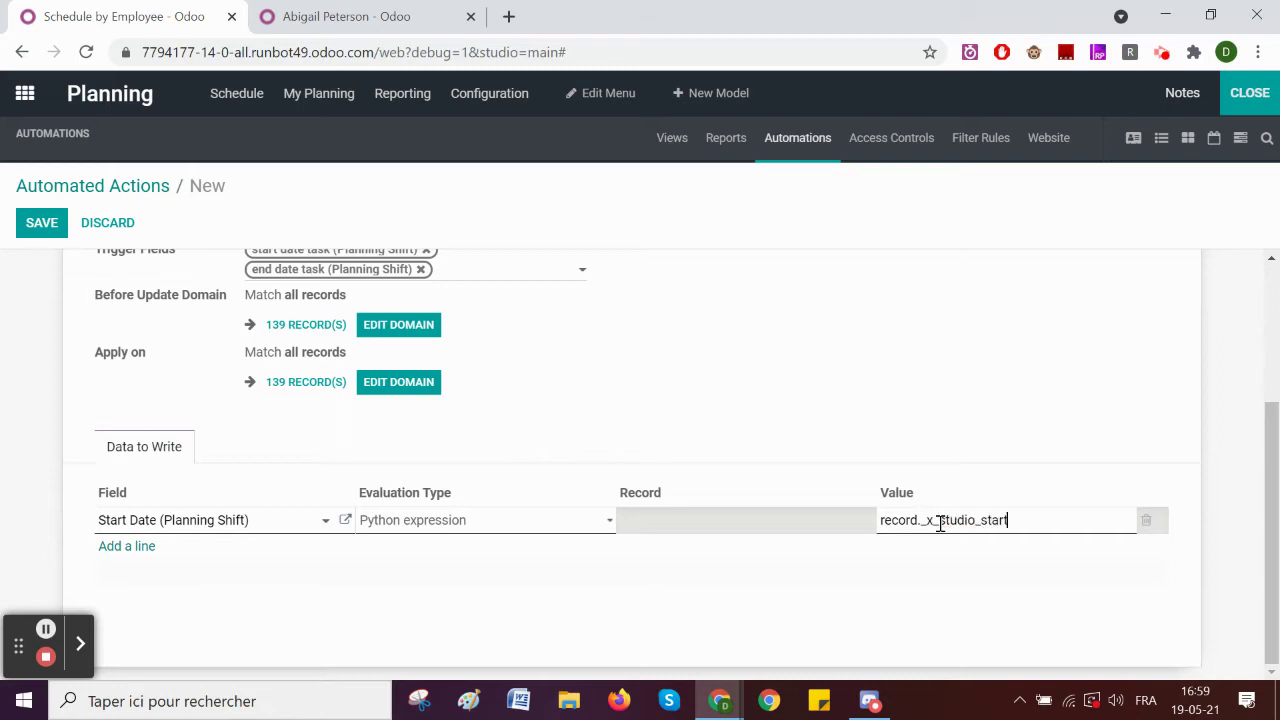
Step: Open a Monday Bartender shift from the Planning schedule in the other browser tab and look up the start date task field's technical name
click(330, 14)
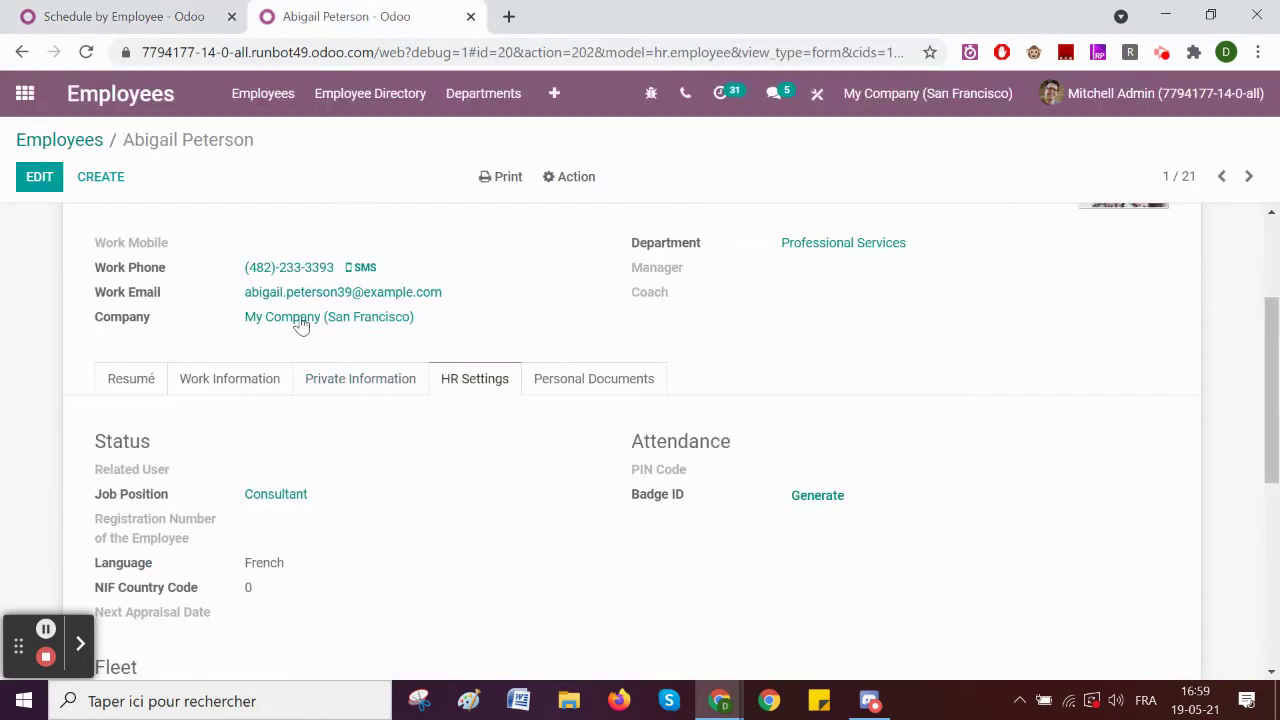
click(25, 93)
scroll(500, 410, down, 3)
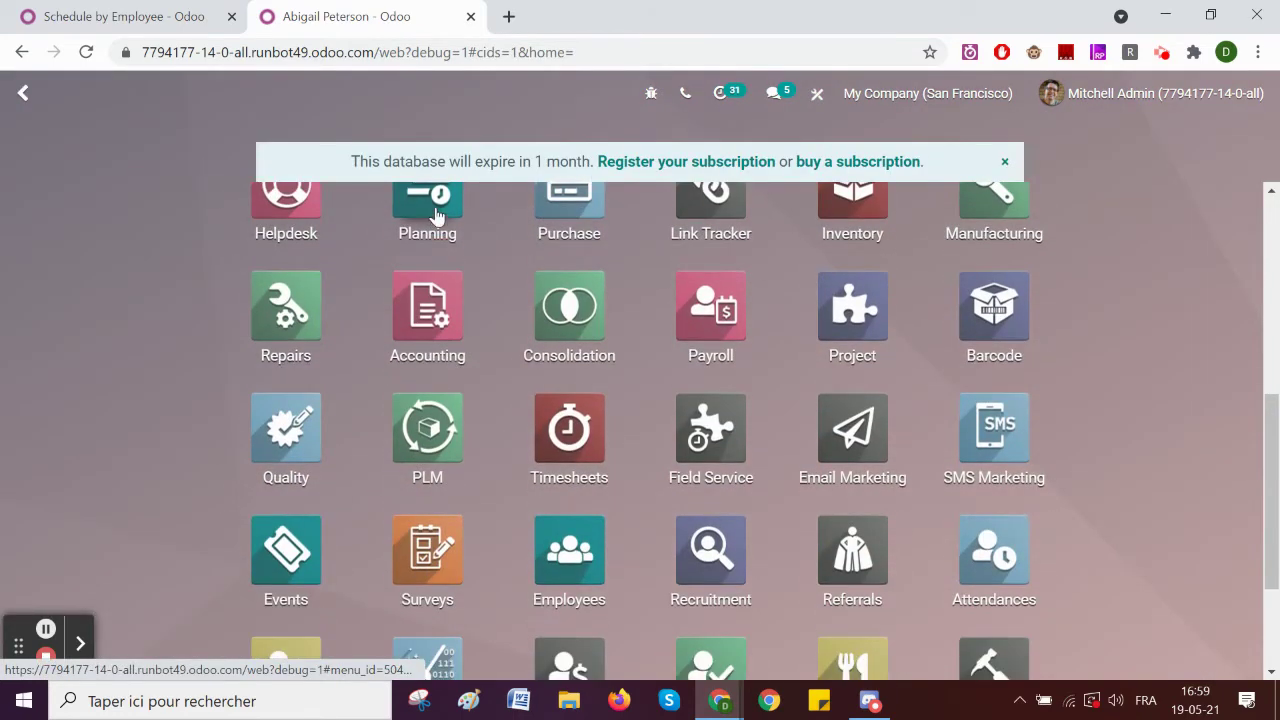
click(429, 268)
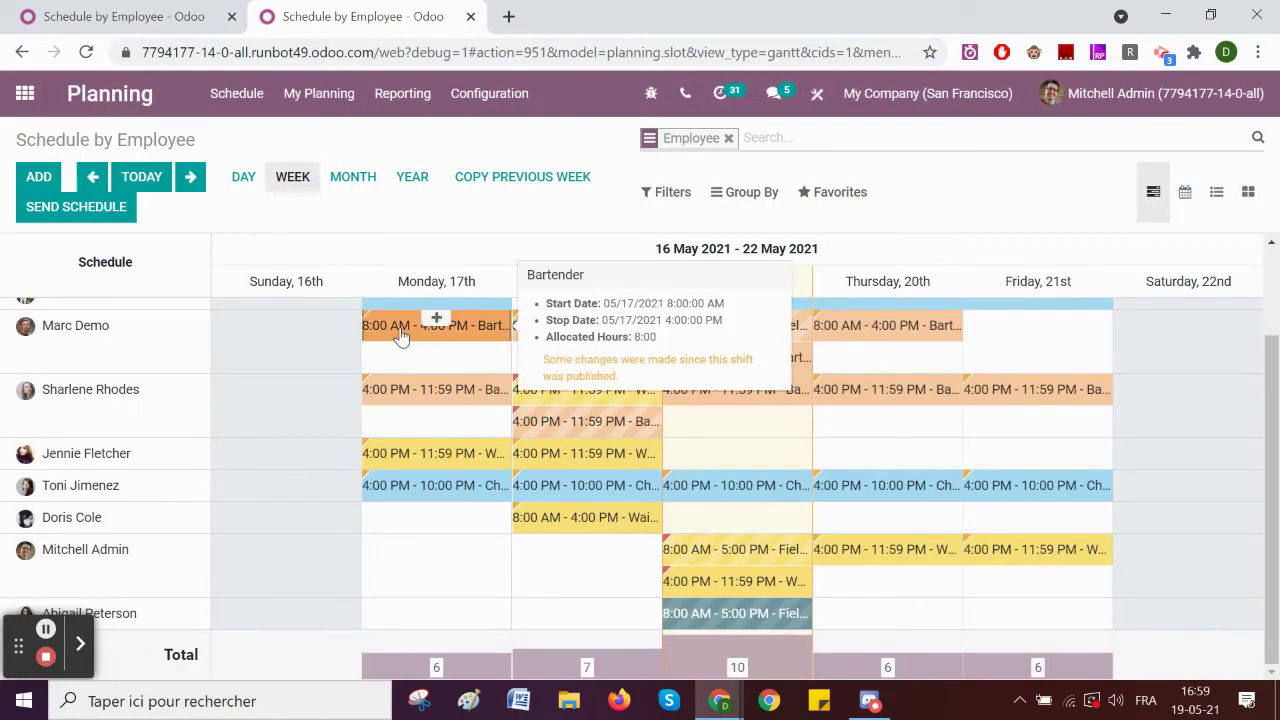
click(400, 335)
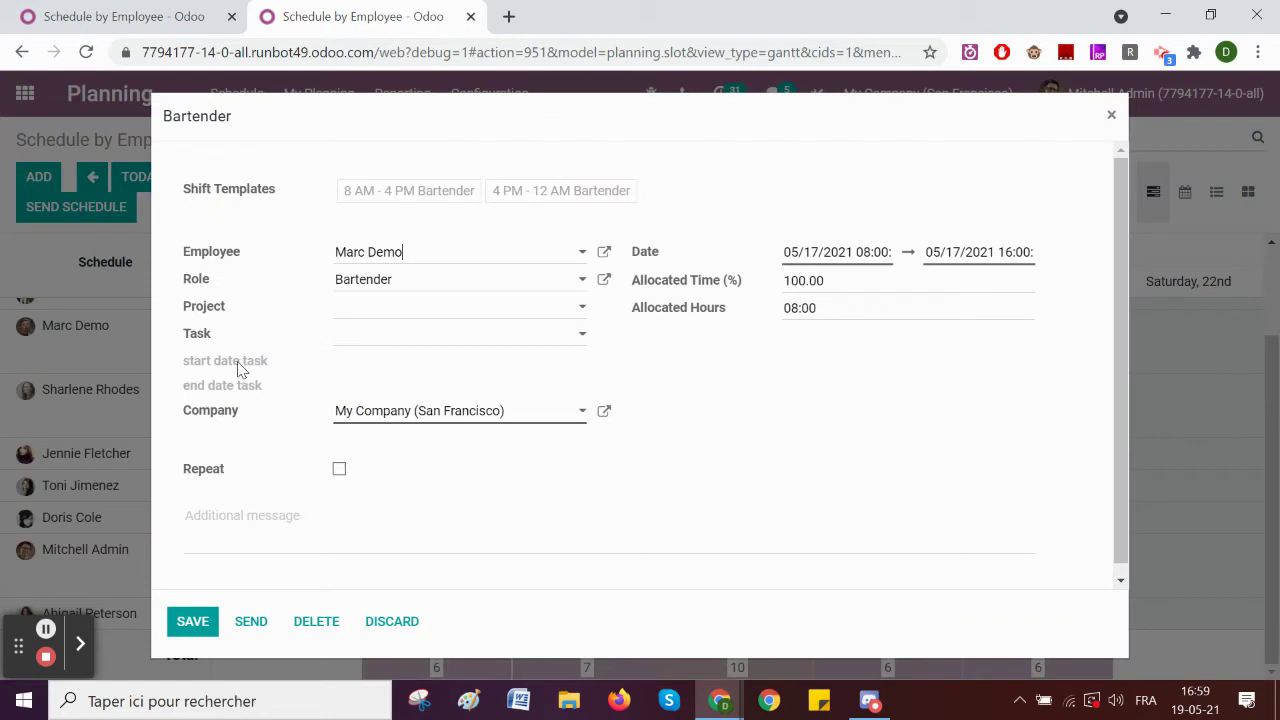
mouse_move(238, 370)
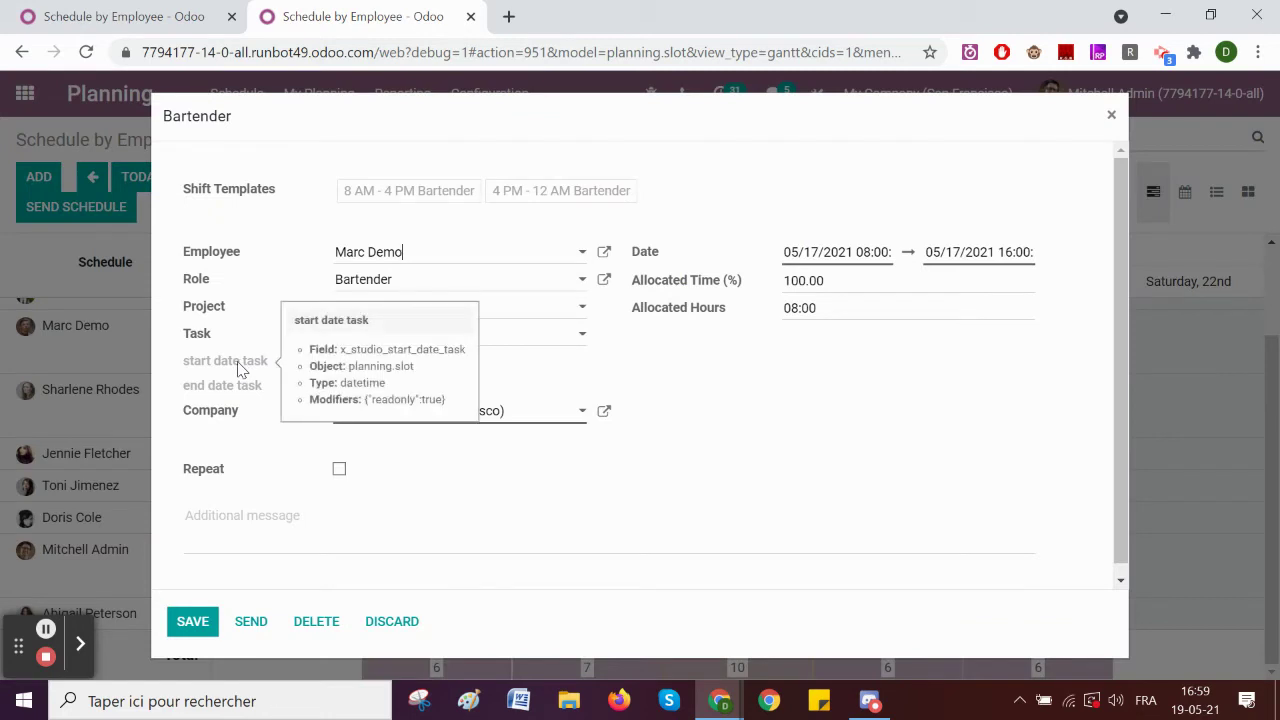
Step: Complete the Start Date expression as record._x_studio_start_date_task, checking it against the field's technical name in the shift form
click(178, 16)
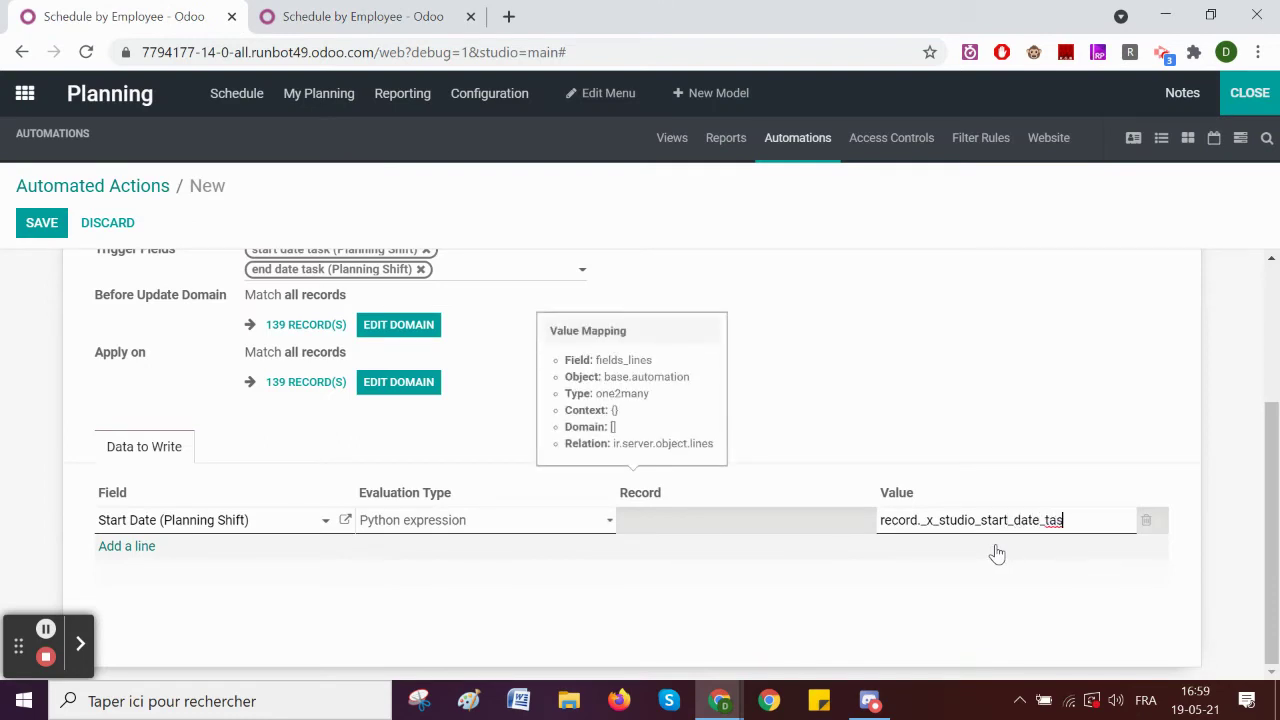
click(432, 14)
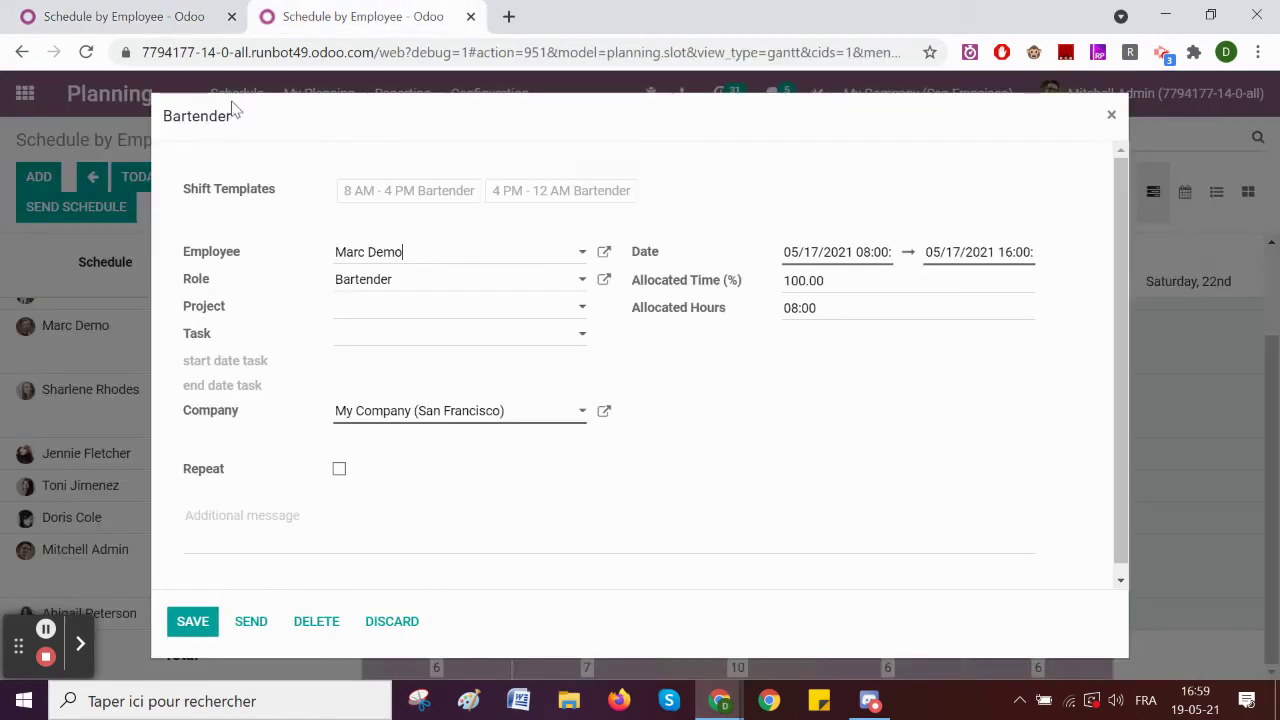
mouse_move(220, 369)
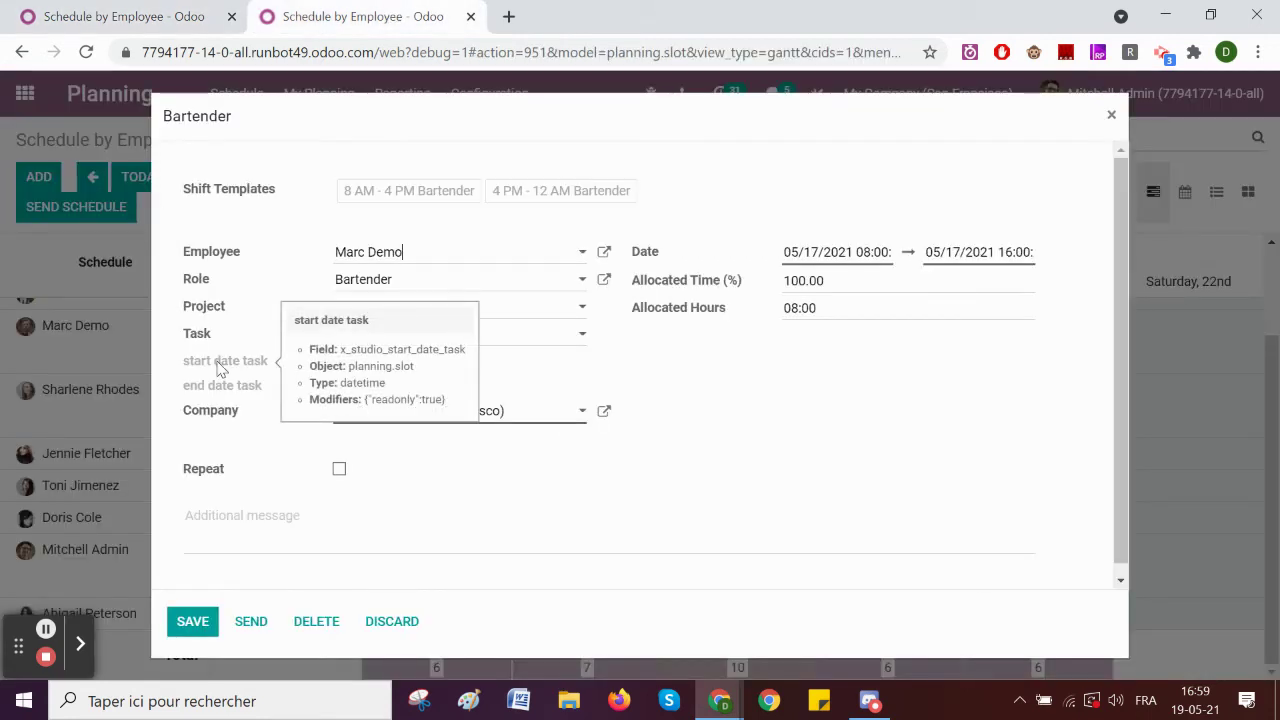
click(143, 14)
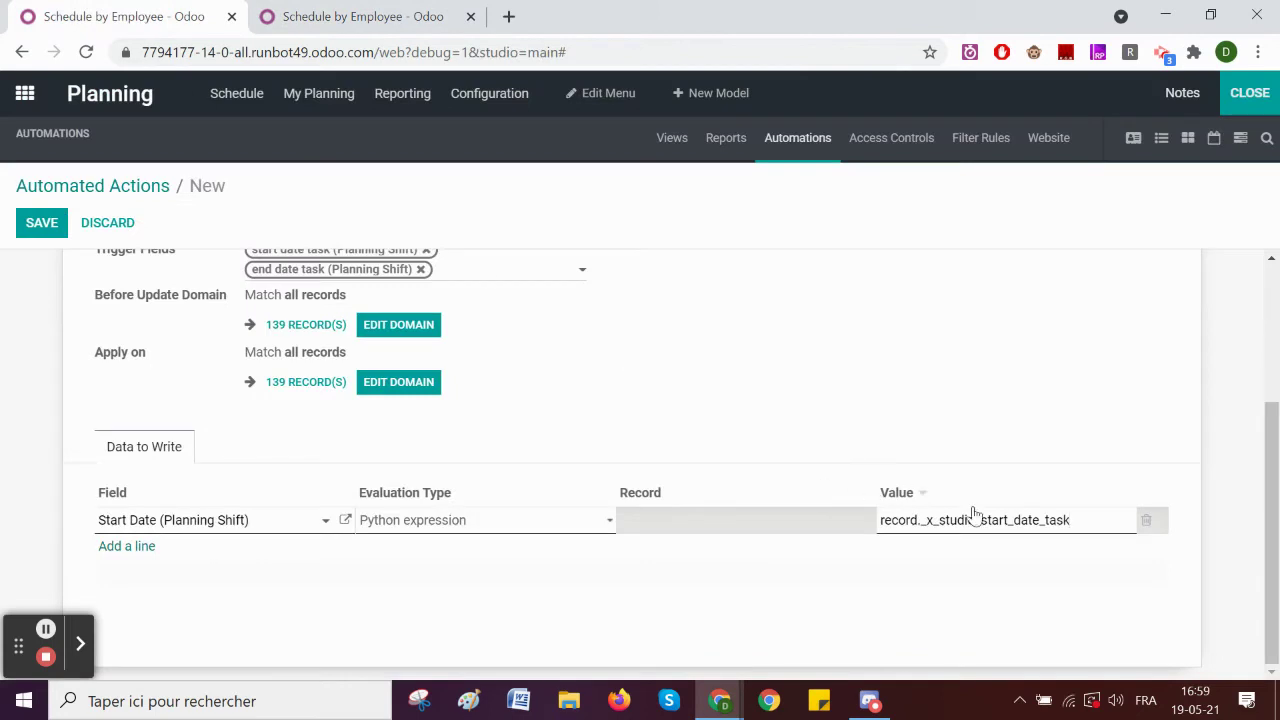
Step: Add a second line for End Date (Planning Shift) as a Python expression, adapting the copied value to record._x_studio_end_date_task
drag(1074, 522, 863, 531)
key(ctrl+c)
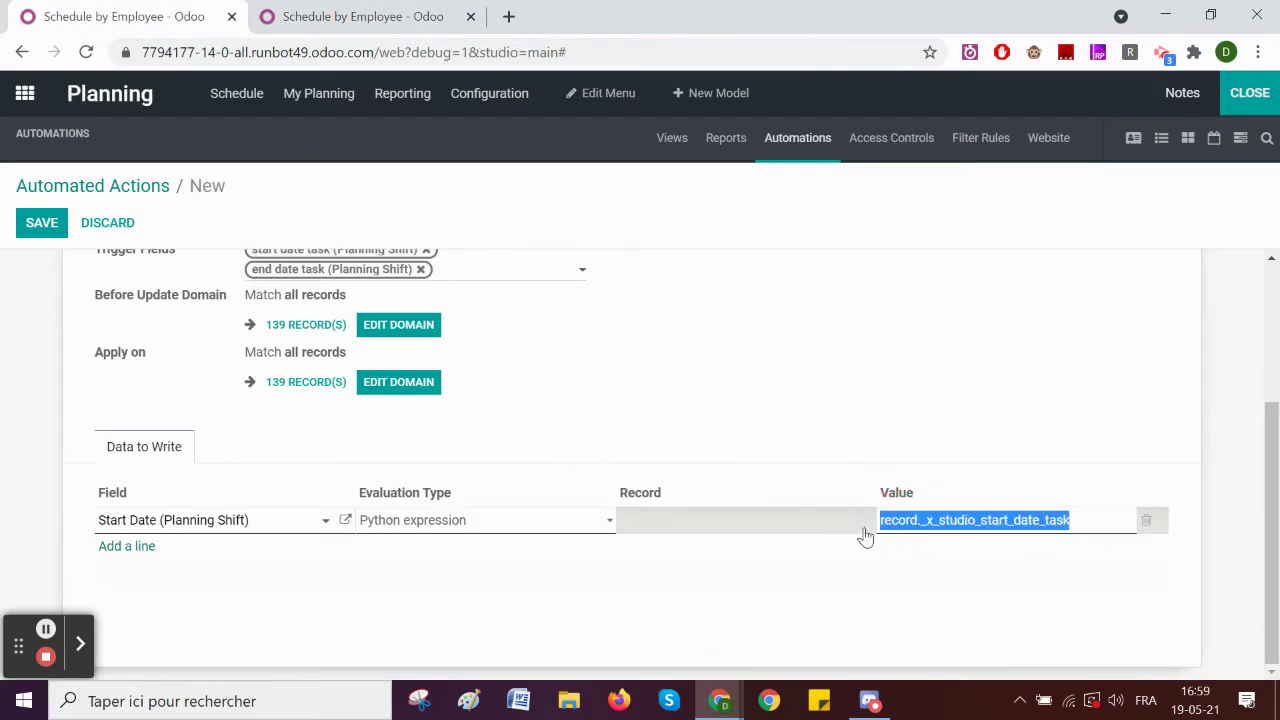
click(100, 548)
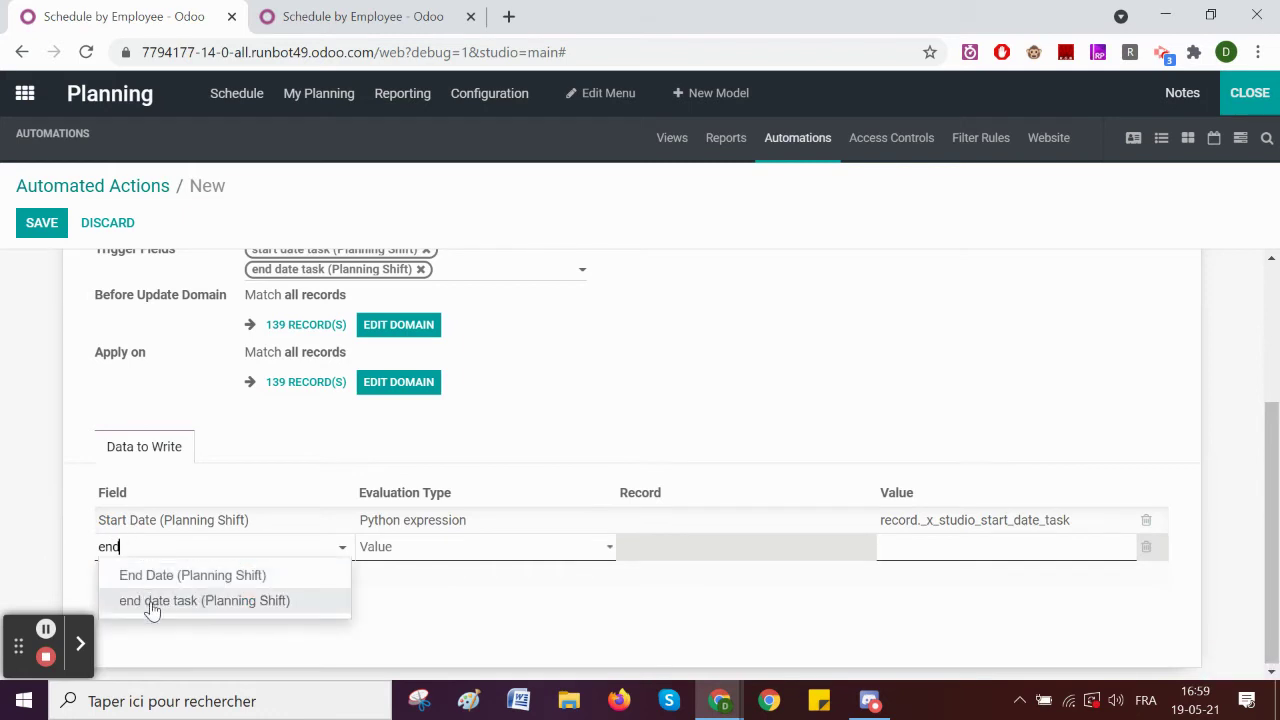
click(150, 576)
click(424, 557)
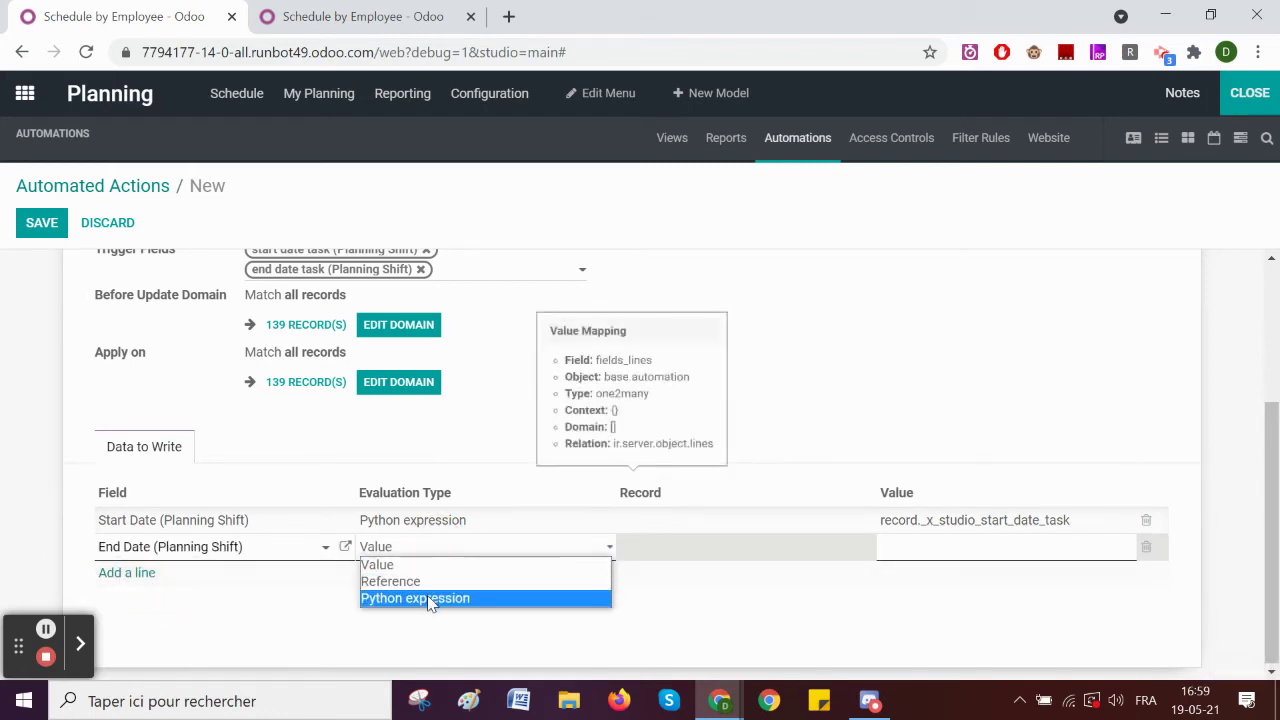
click(425, 598)
key(ctrl+v)
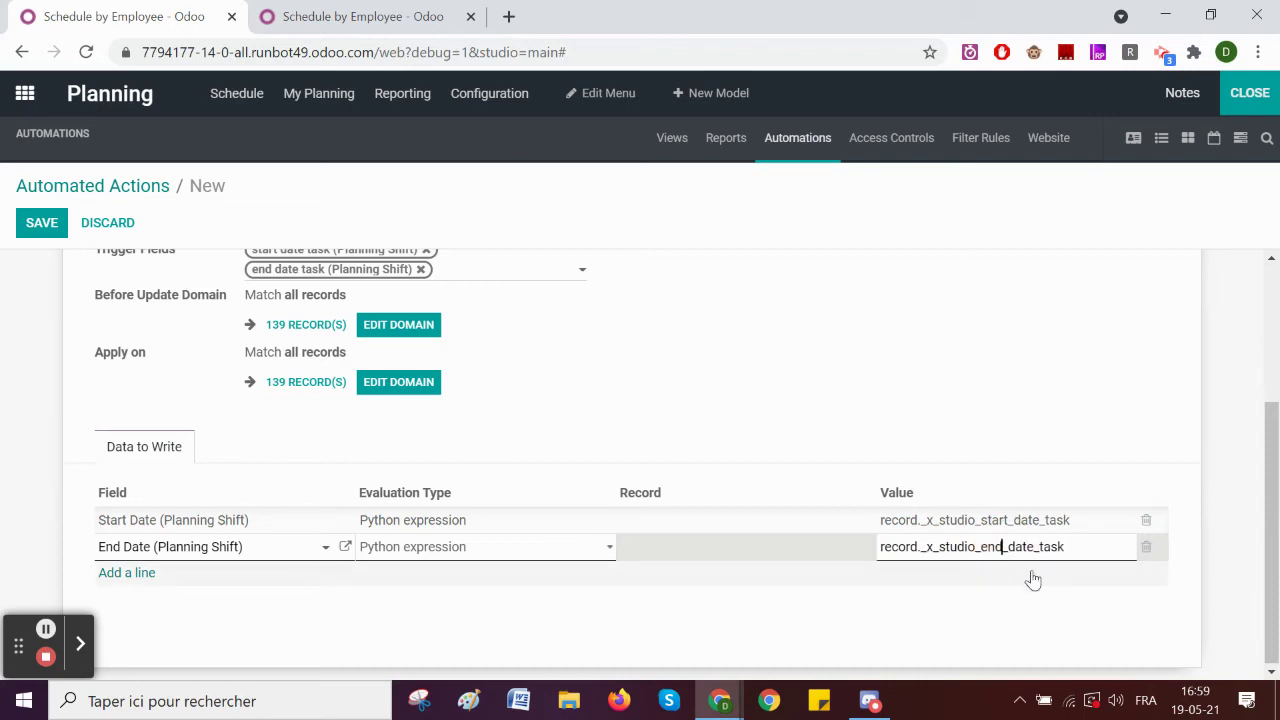
Step: Check the end date task field's technical name in the shift form and save the automated action
click(368, 14)
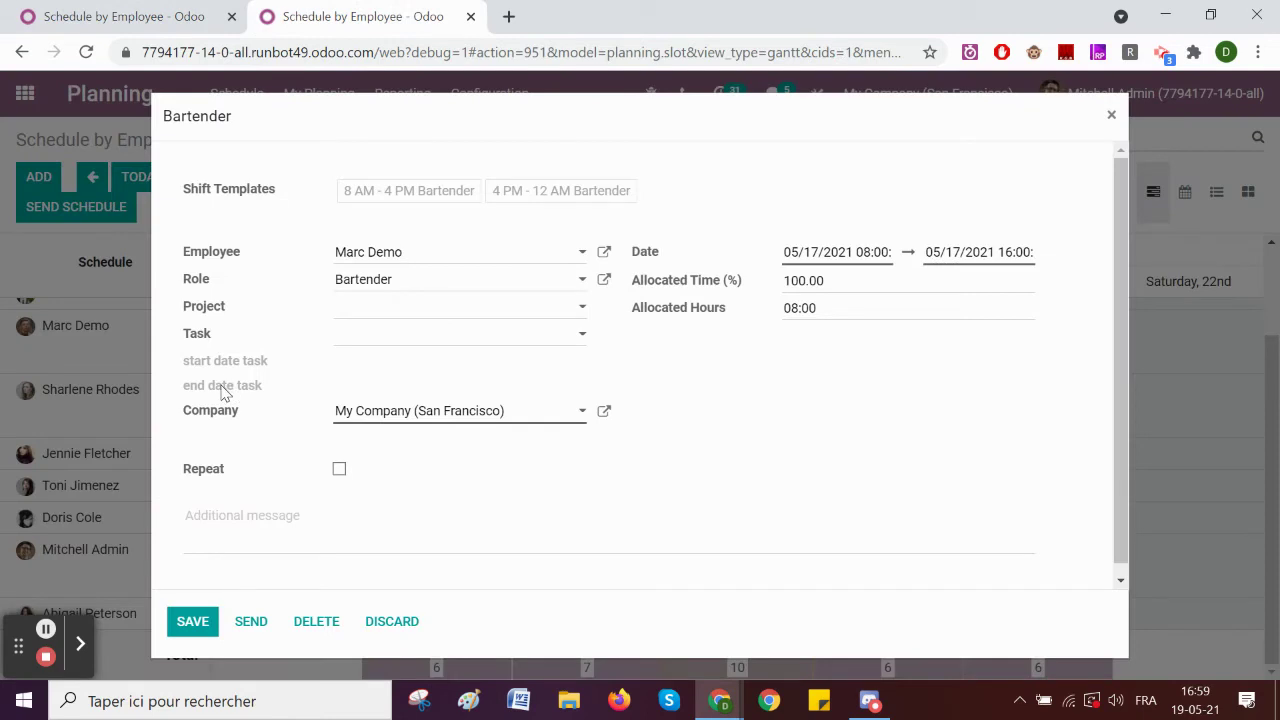
mouse_move(223, 393)
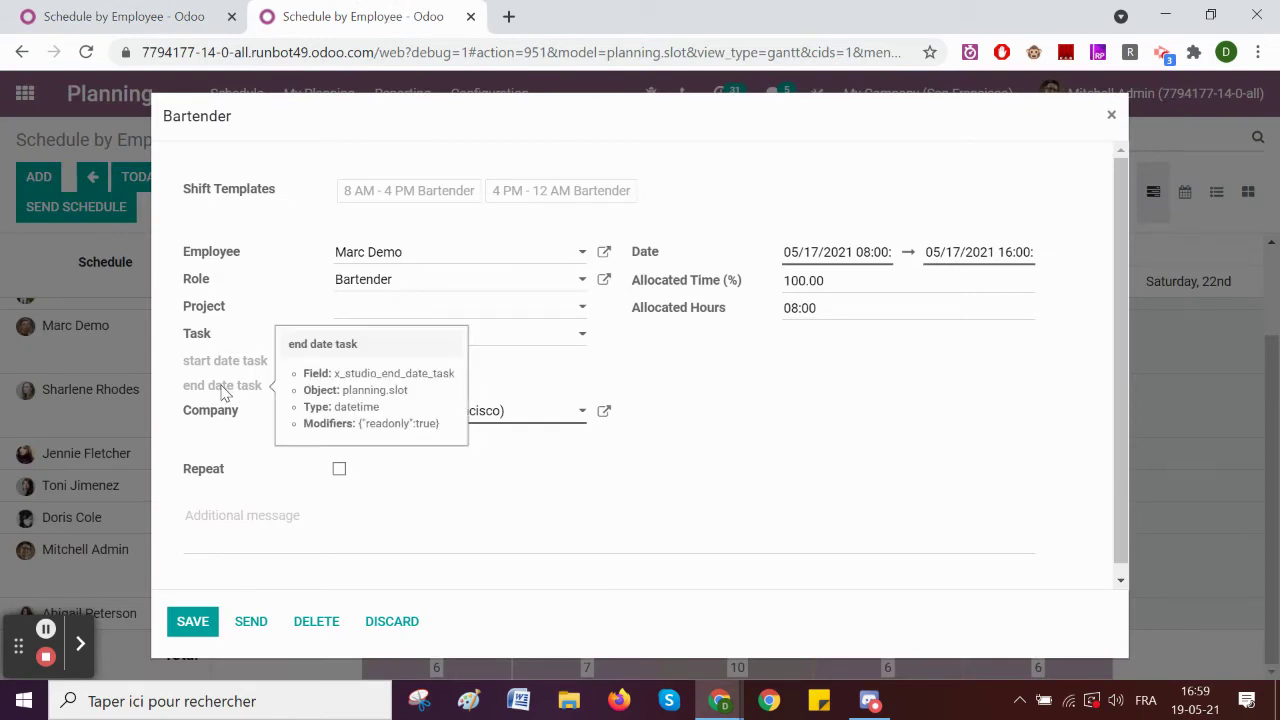
click(120, 16)
click(895, 385)
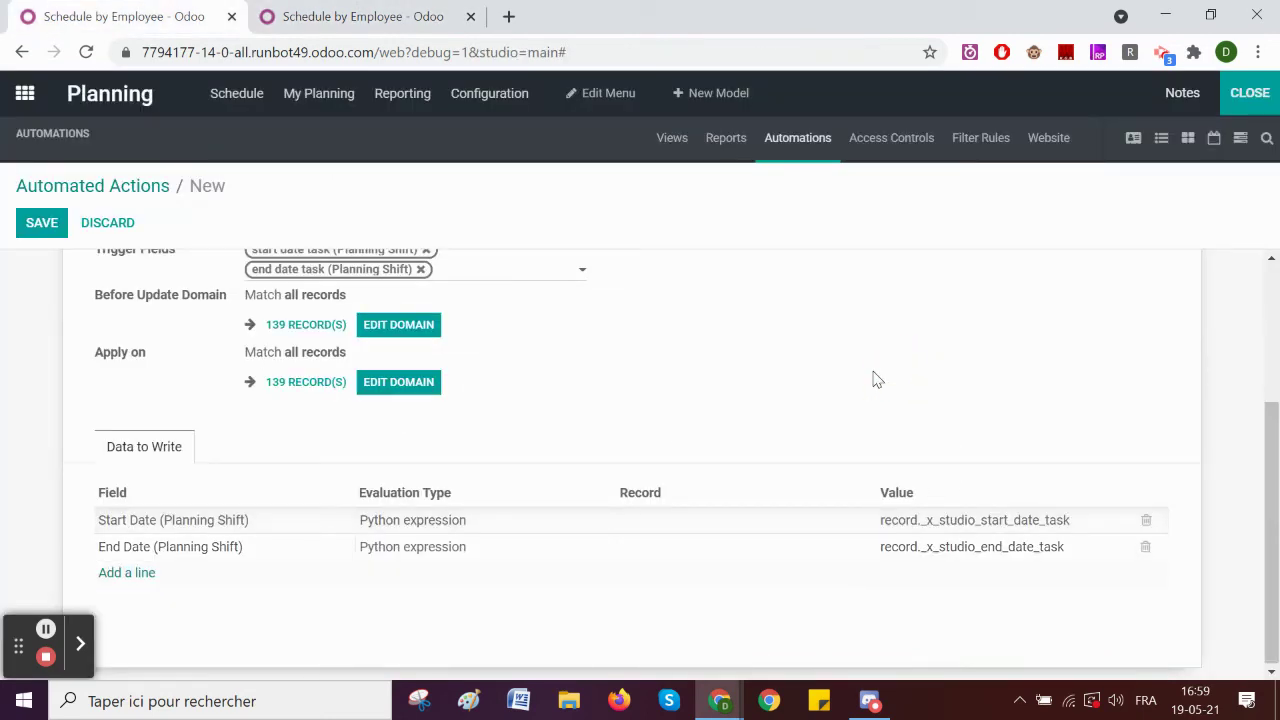
scroll(206, 346, up, 3)
click(42, 222)
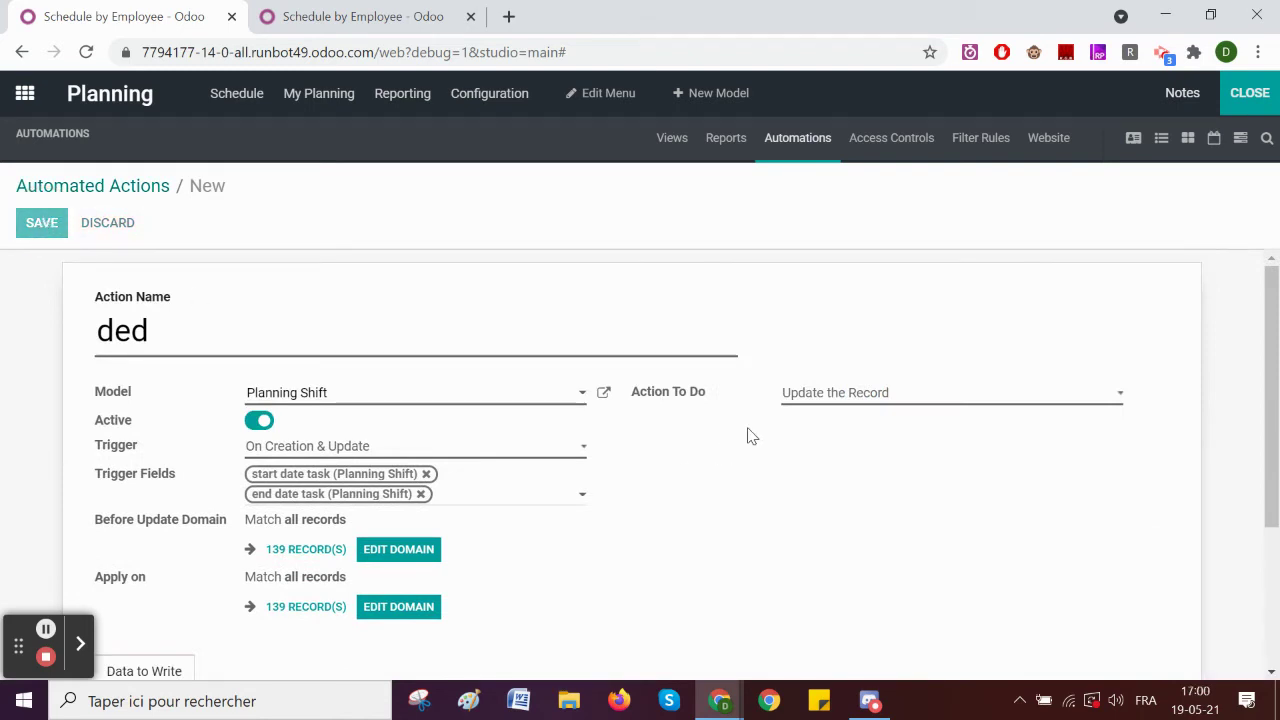
Step: Return to the Planning schedule tab and close the Bartender shift form without changing it
click(370, 14)
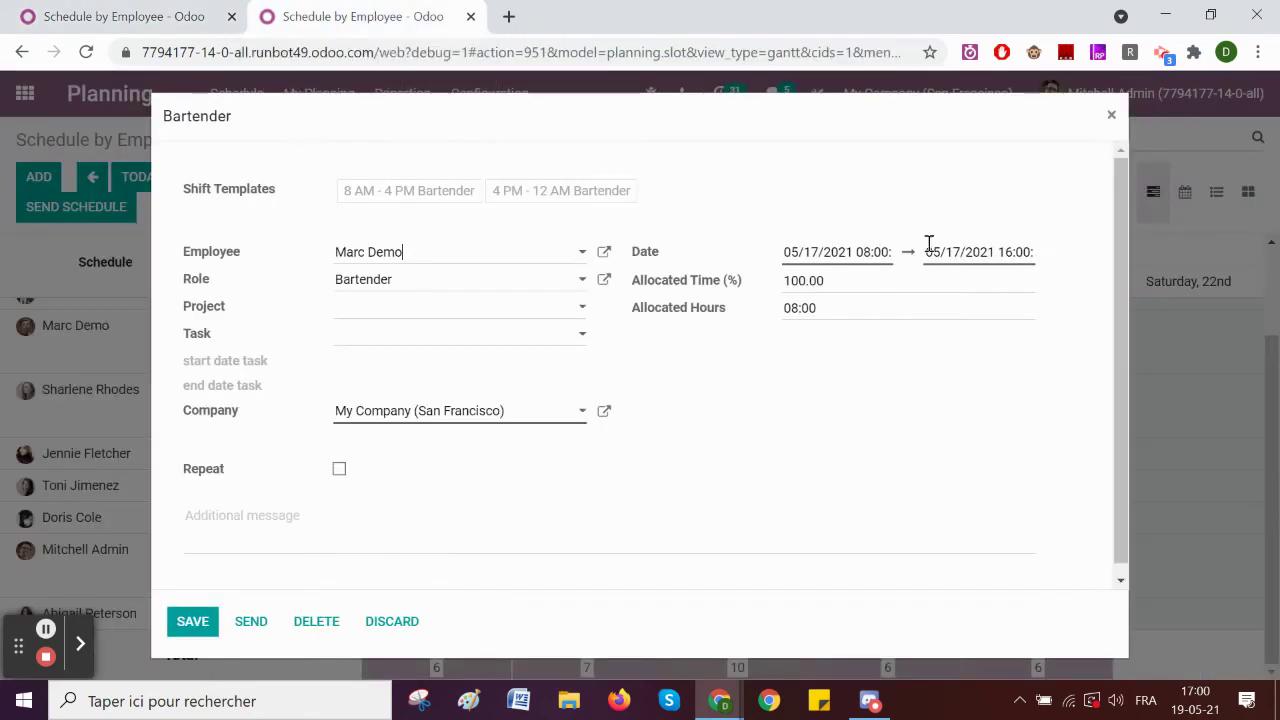
click(1111, 116)
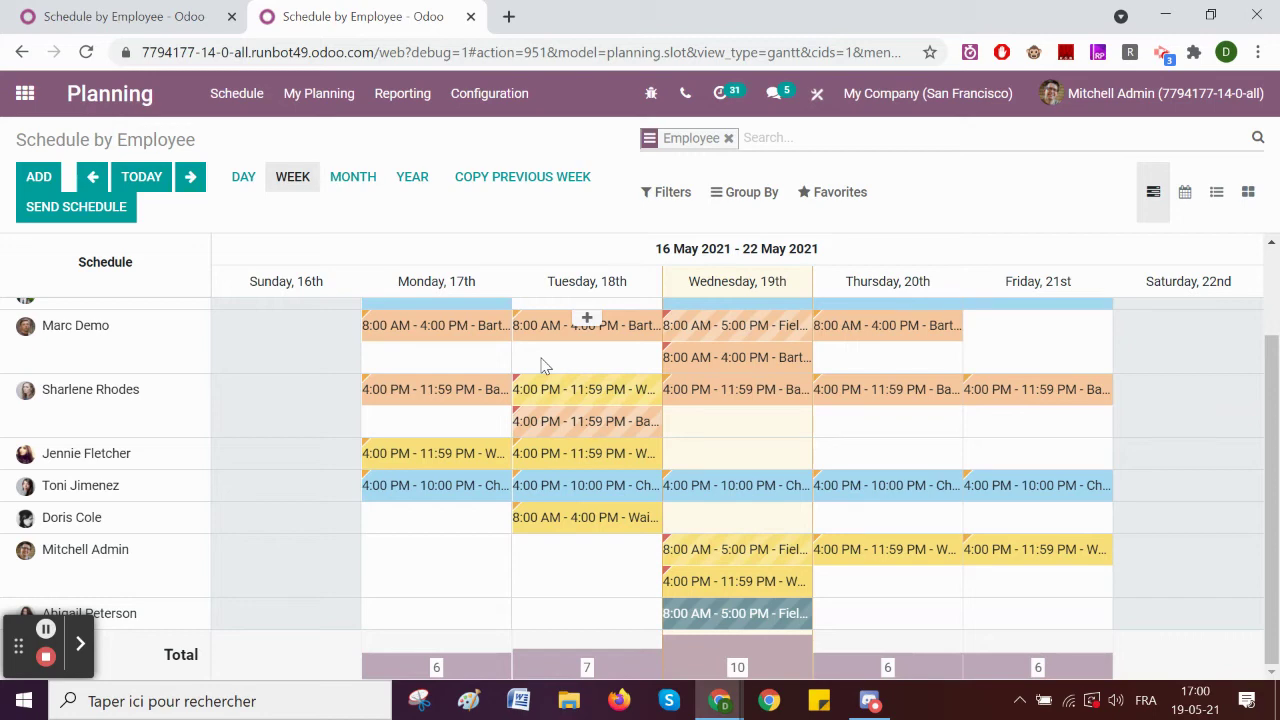
scroll(560, 362, up, 2)
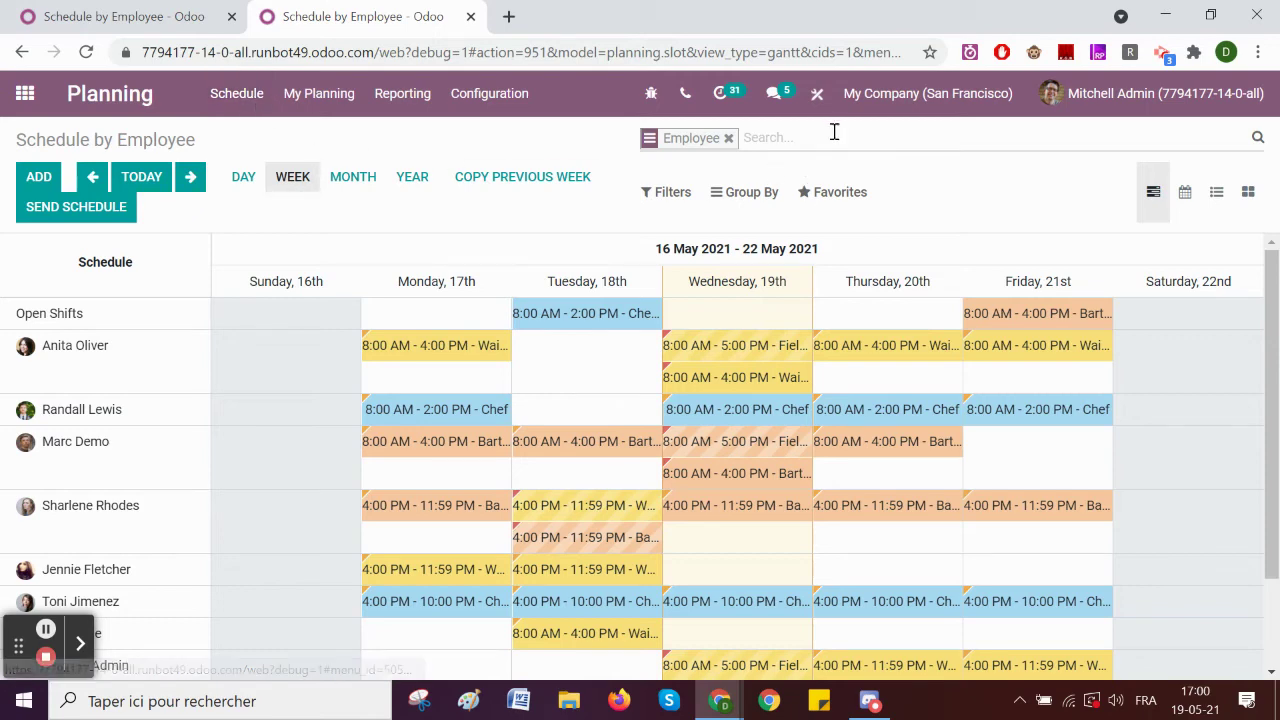
Step: Customize the schedule's Gantt view in Studio, setting its Start Date Field to start date task (x_studio_start_date_task)
click(816, 93)
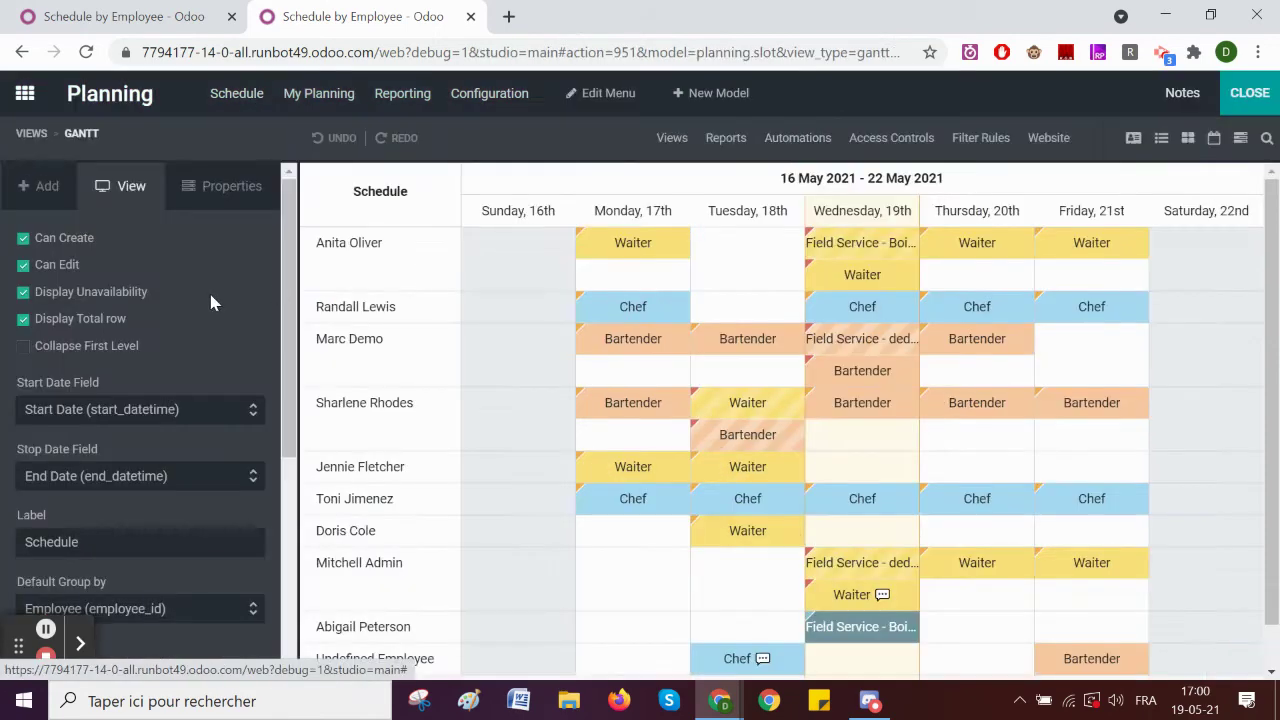
click(168, 410)
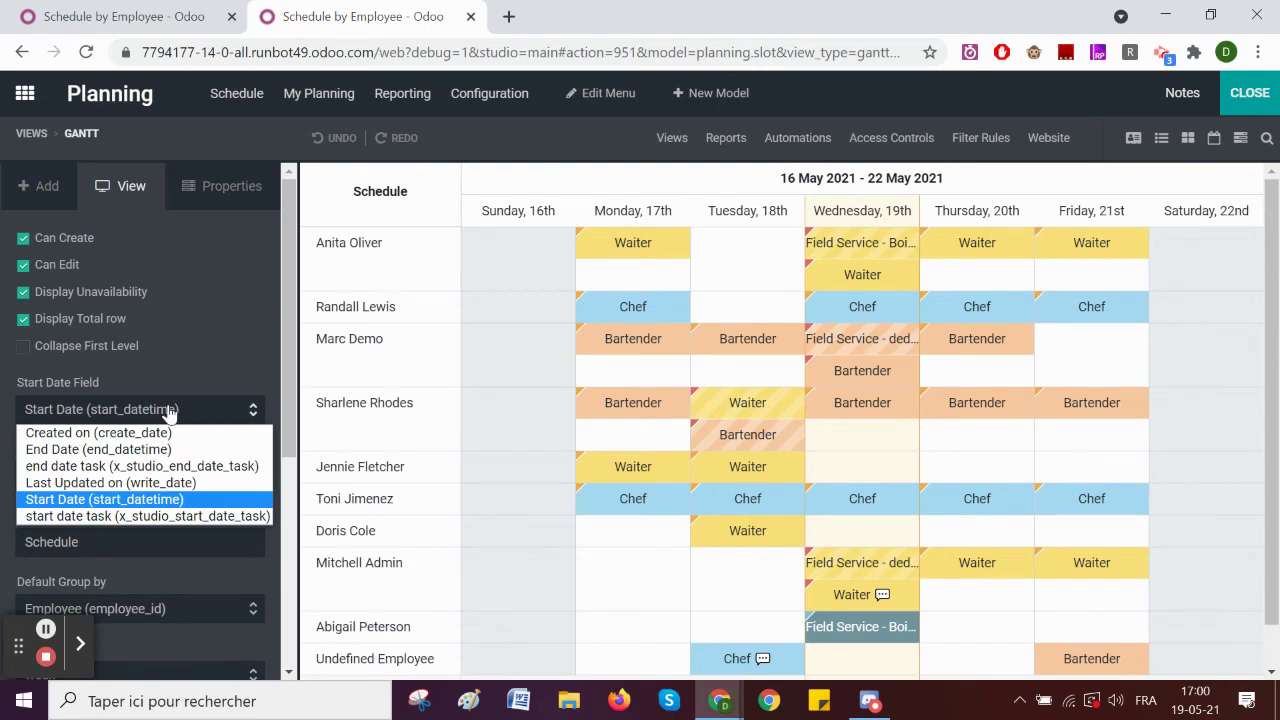
click(166, 517)
Step: Set the Gantt view's Stop Date Field to end date task (x_studio_end_date_task) and leave Studio
click(175, 479)
click(173, 531)
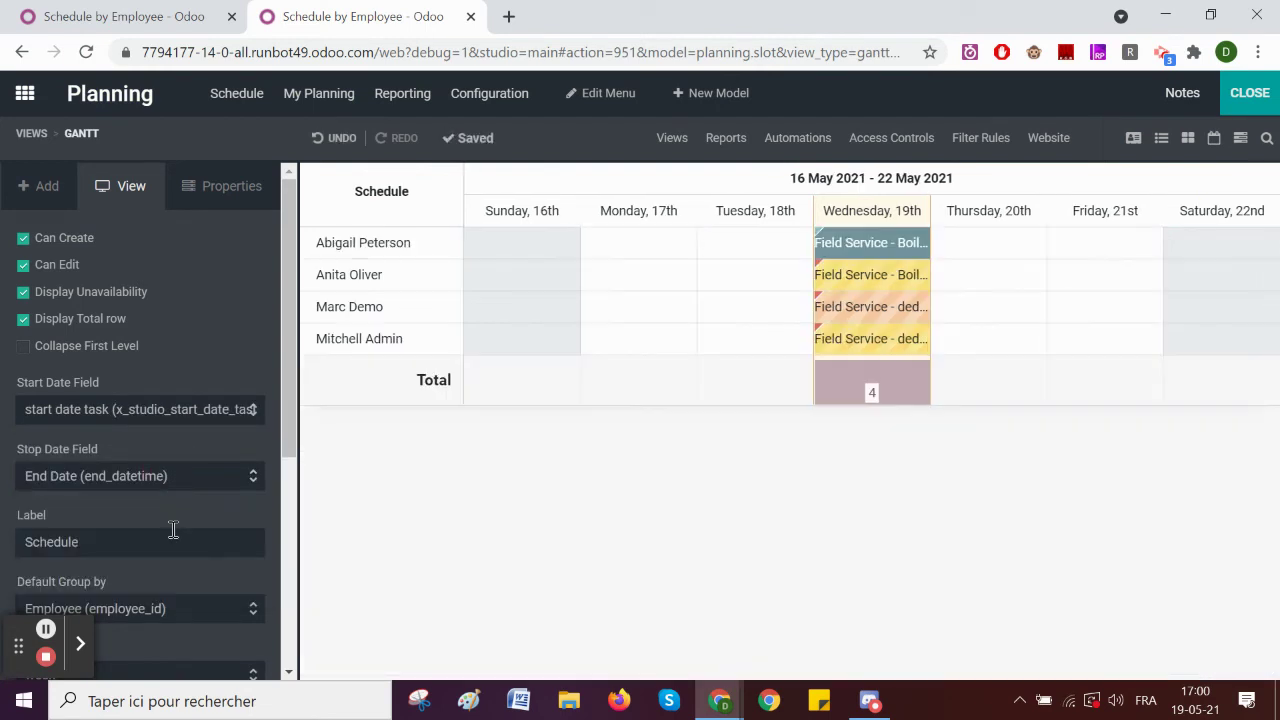
click(193, 484)
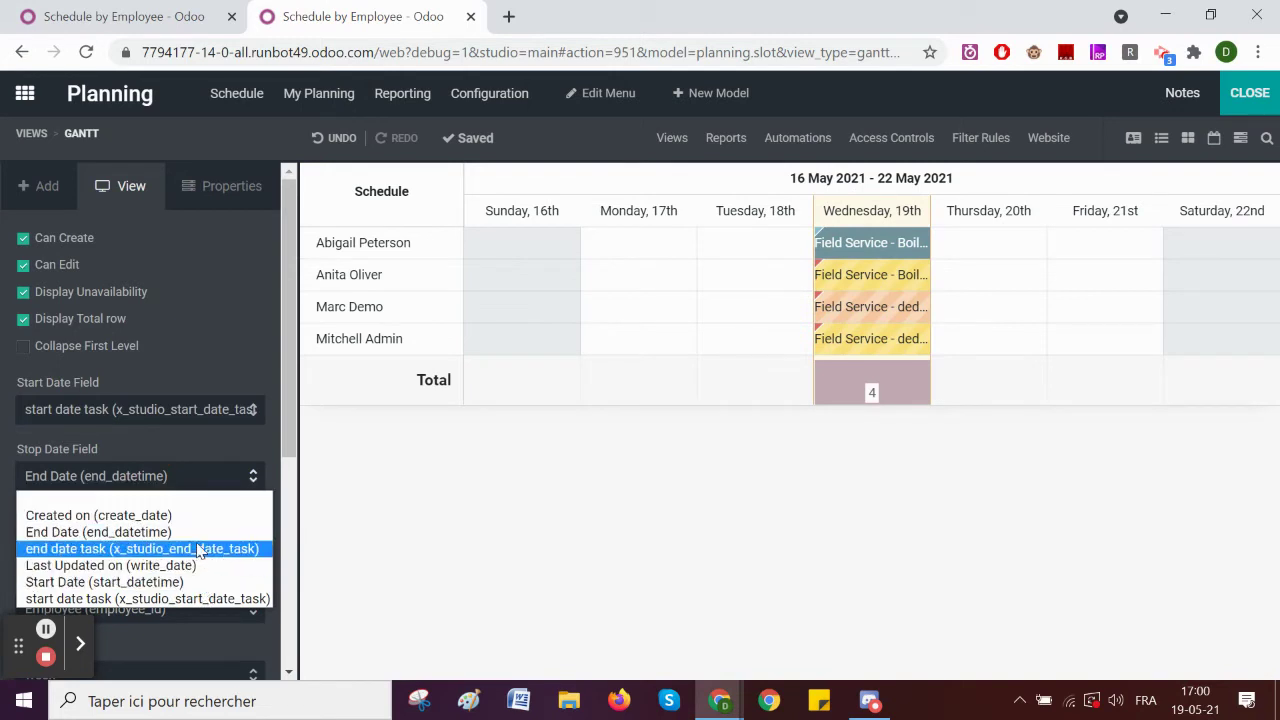
click(199, 549)
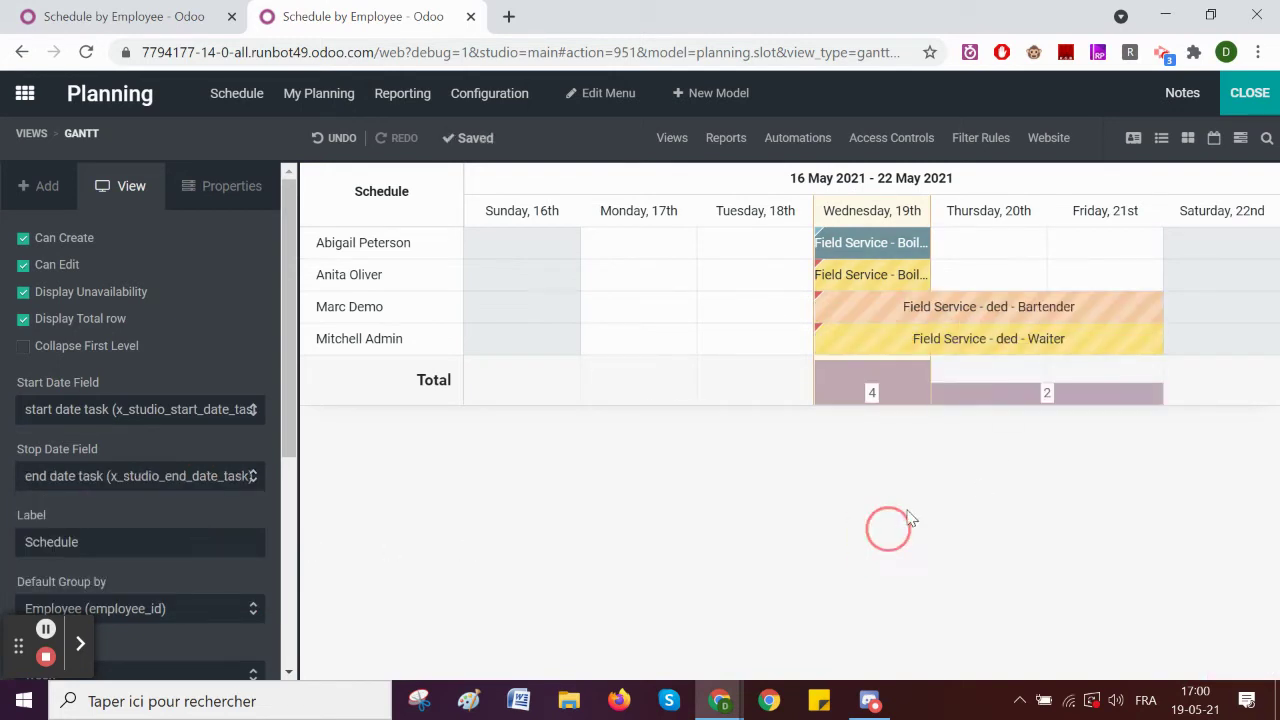
click(1249, 92)
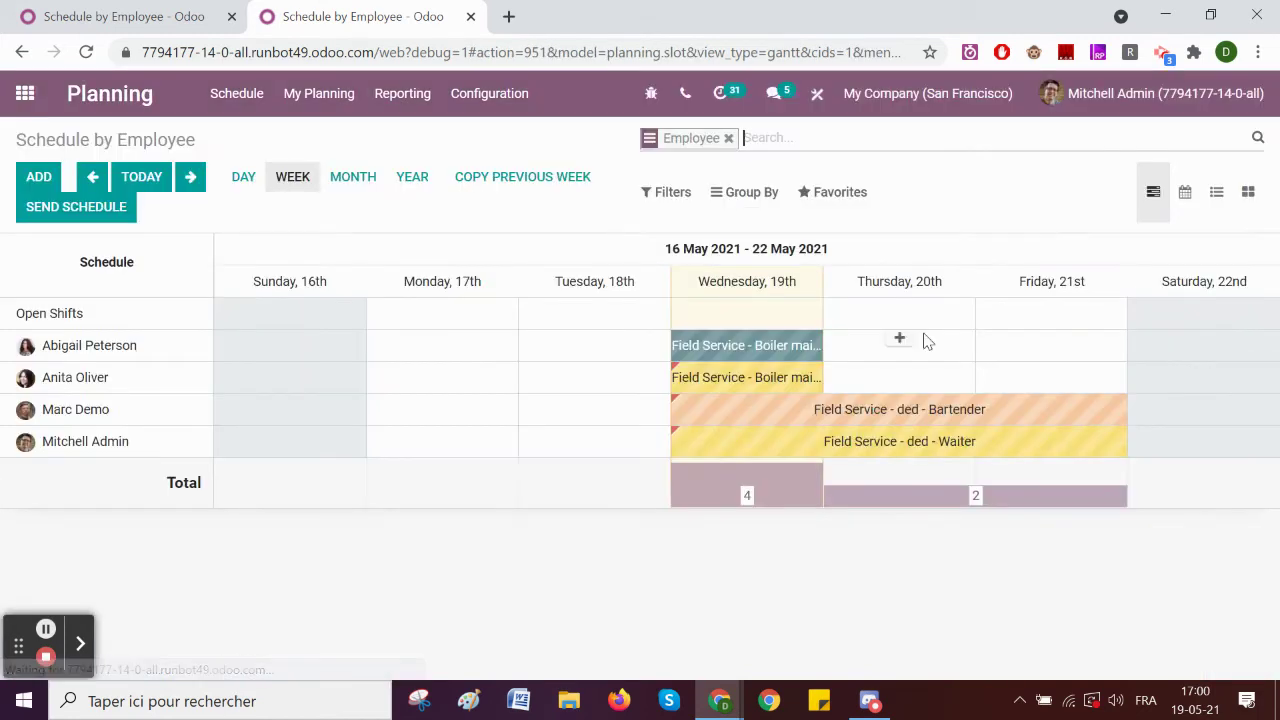
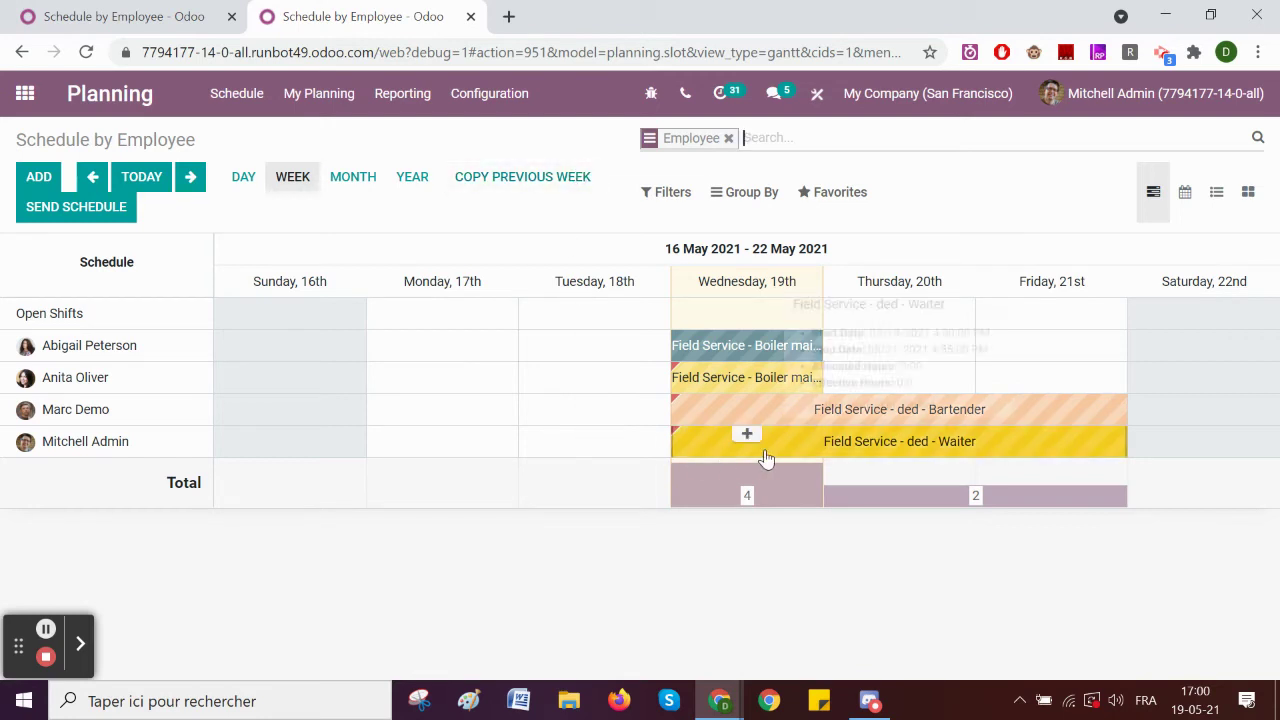
Step: Check the Field Service - ded - Bartender shift's dates and try to move the shift to an earlier day
click(990, 422)
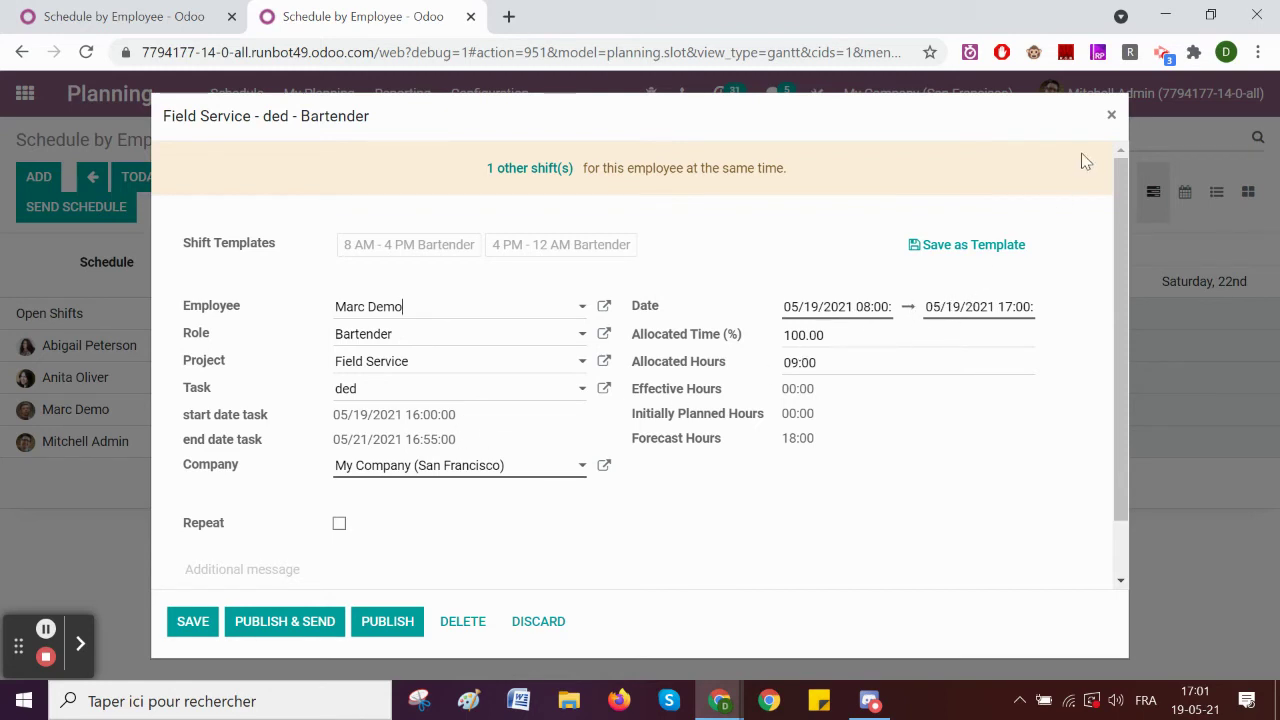
click(1111, 114)
drag(846, 425, 672, 410)
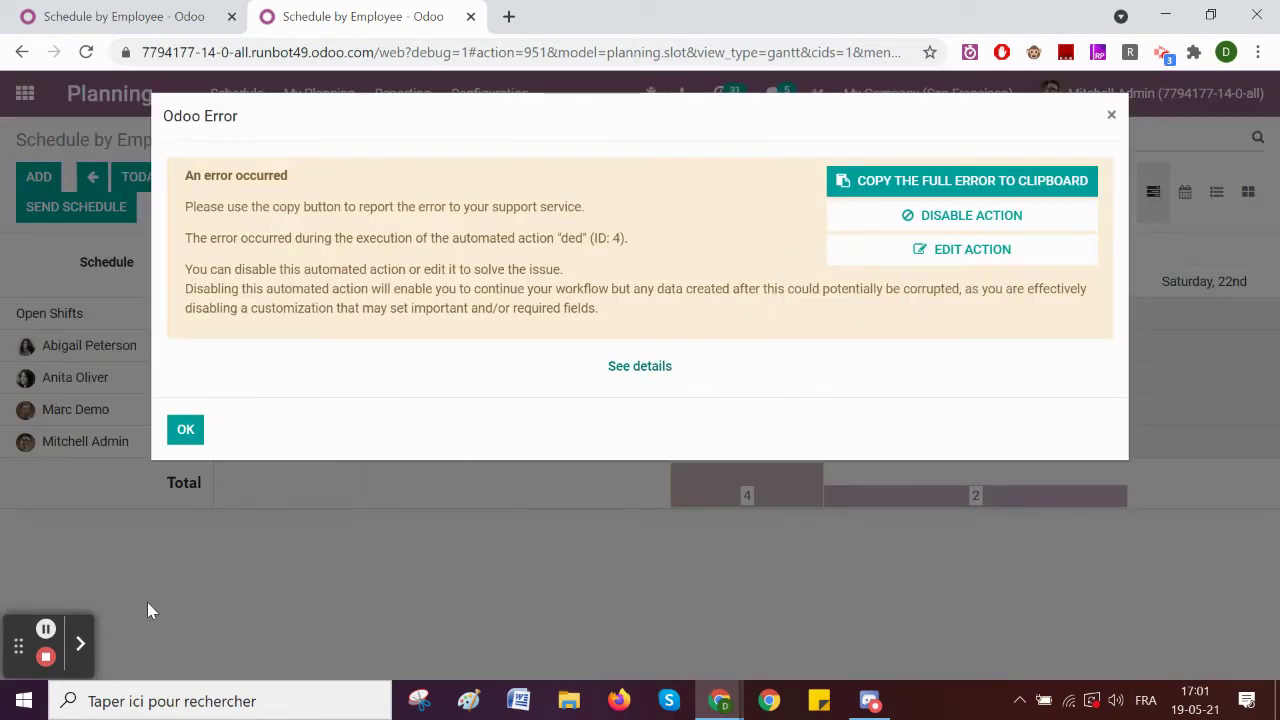
Step: Examine the error details for the attribute the automated action "ded" fails on, and open that action
click(639, 367)
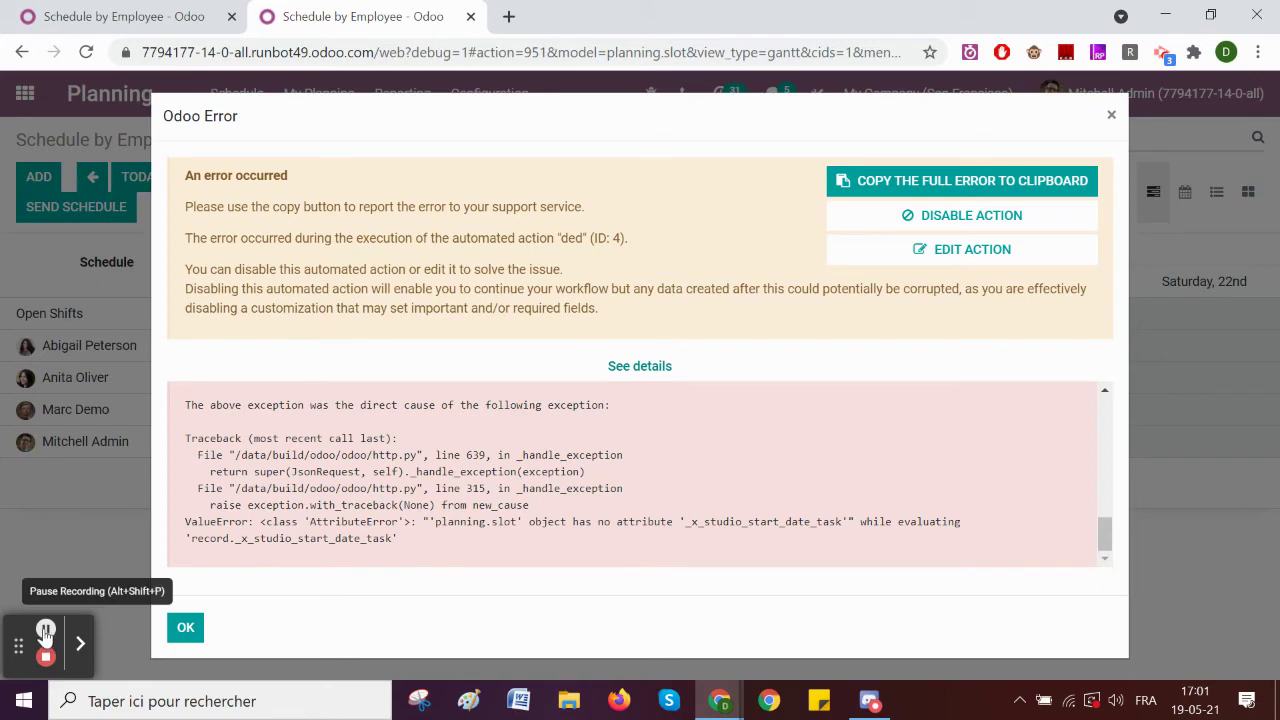
click(916, 249)
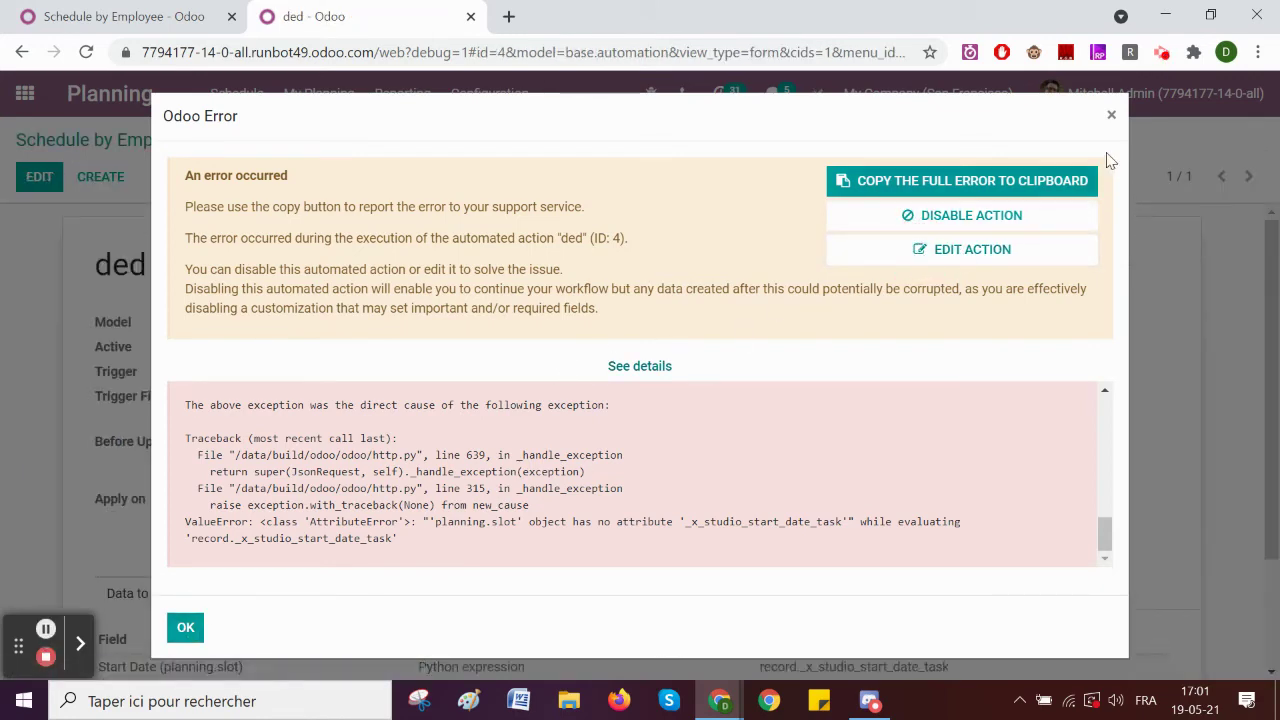
click(1113, 119)
scroll(437, 383, down, 3)
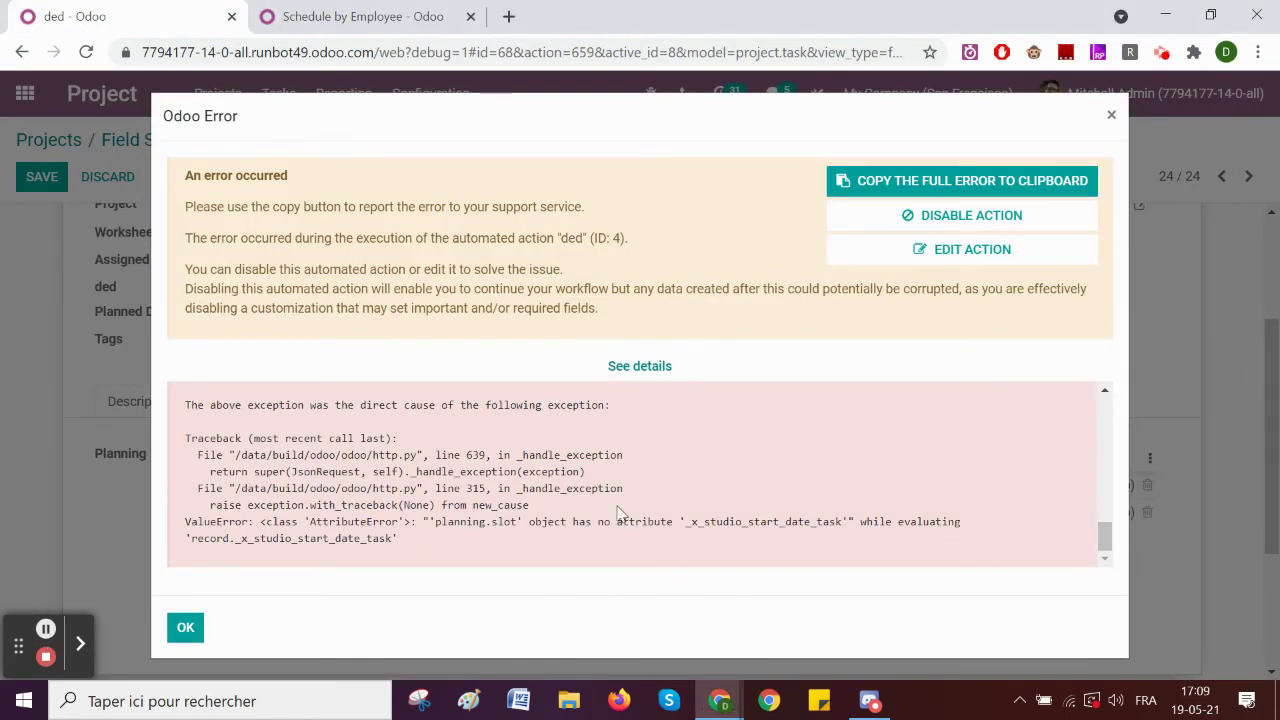
click(690, 524)
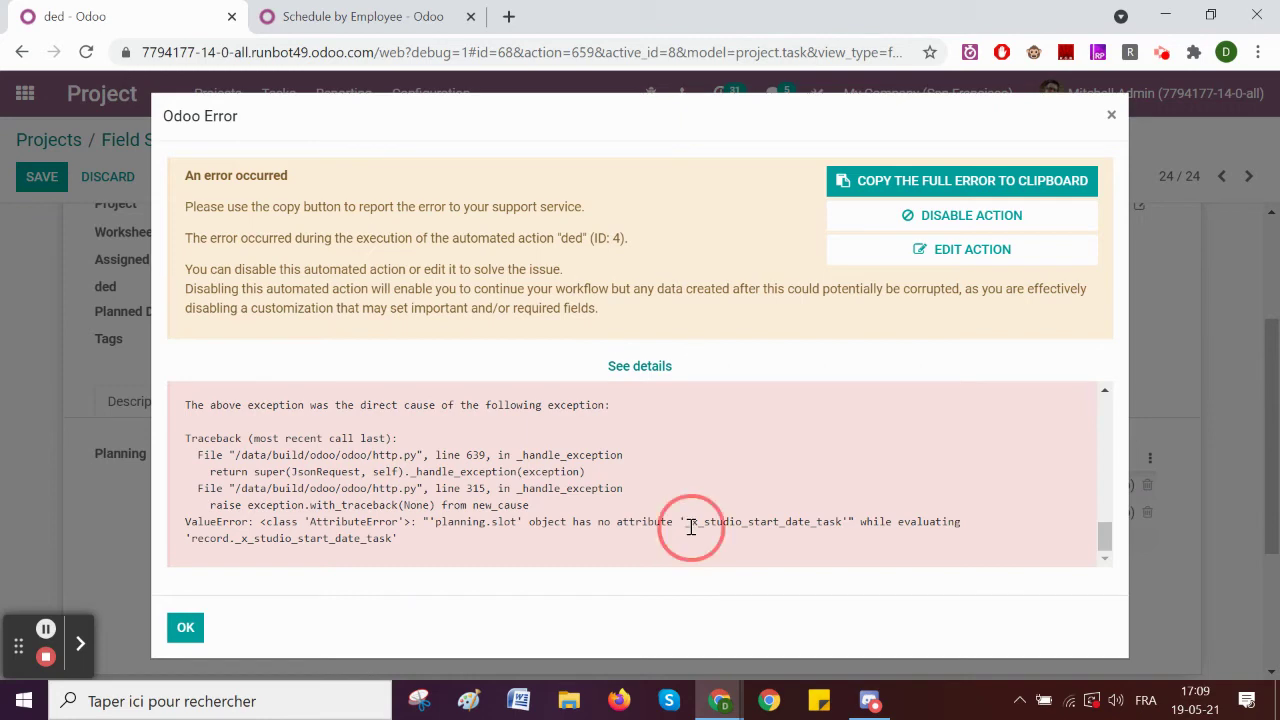
Step: Correct the automated action's Start Date and End Date values to record.x_studio_start_date_task and record.x_studio_end_date_task, and save it
click(275, 10)
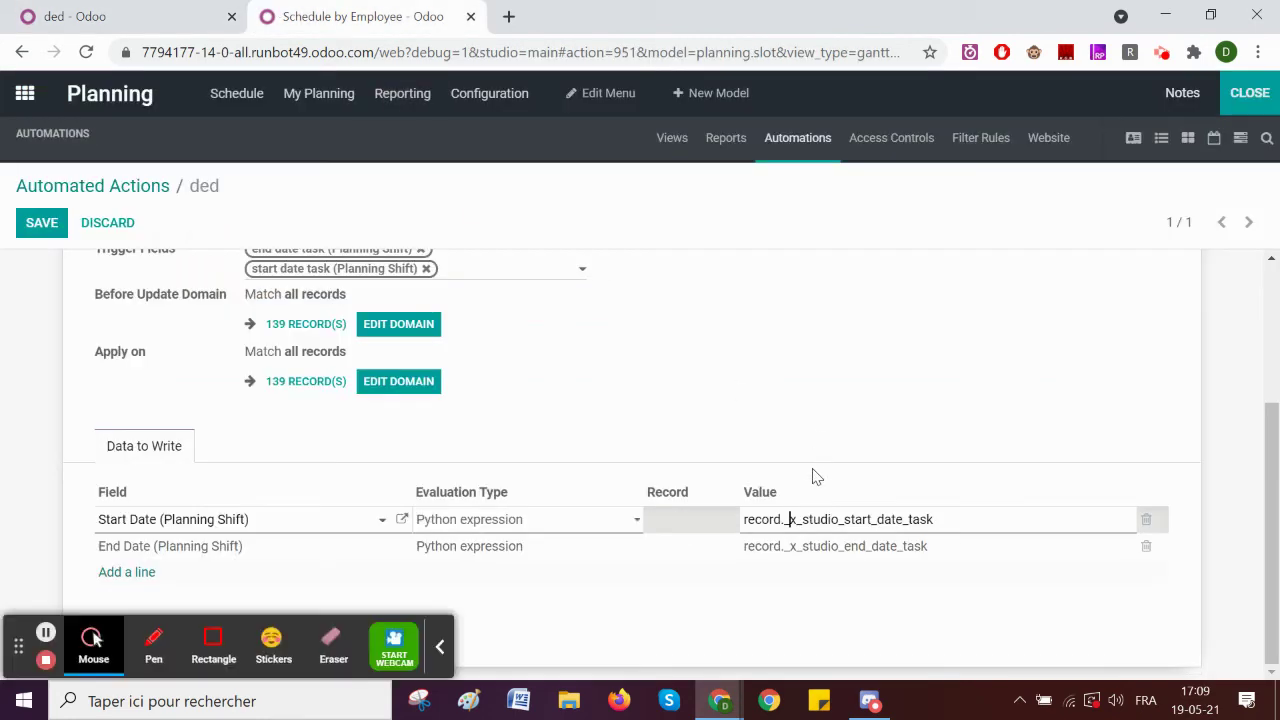
key(BackSpace)
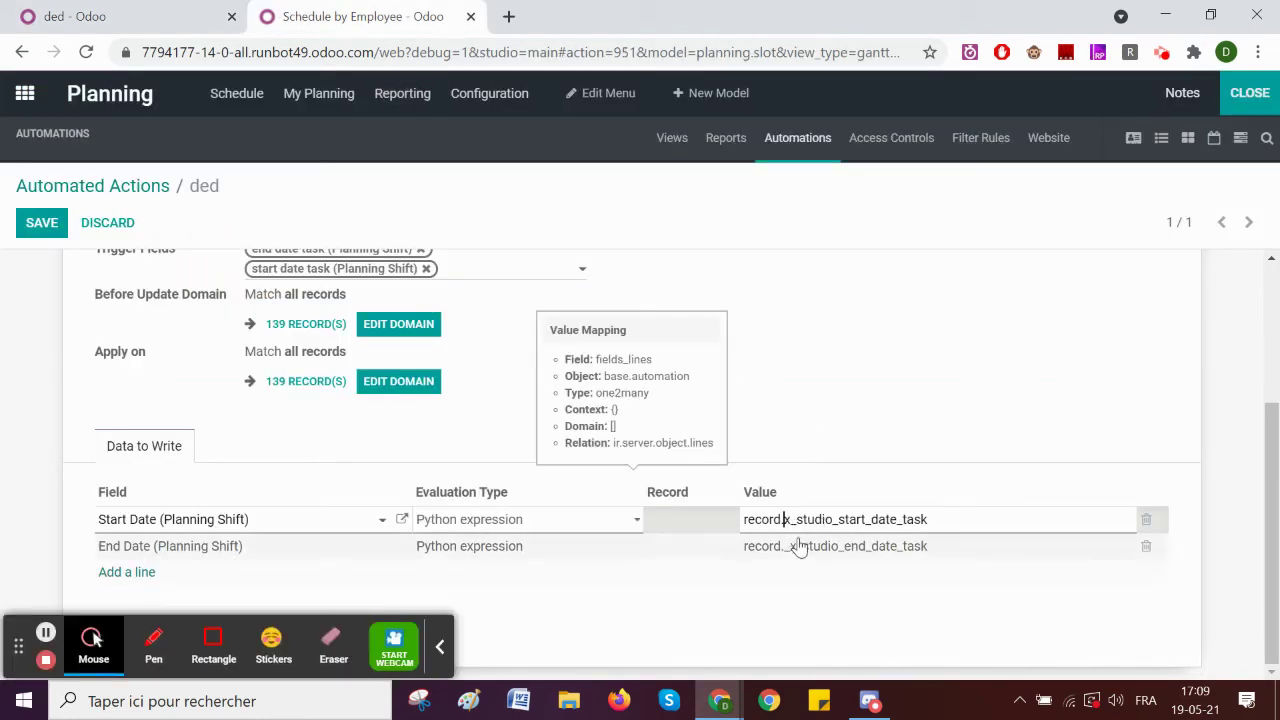
click(794, 548)
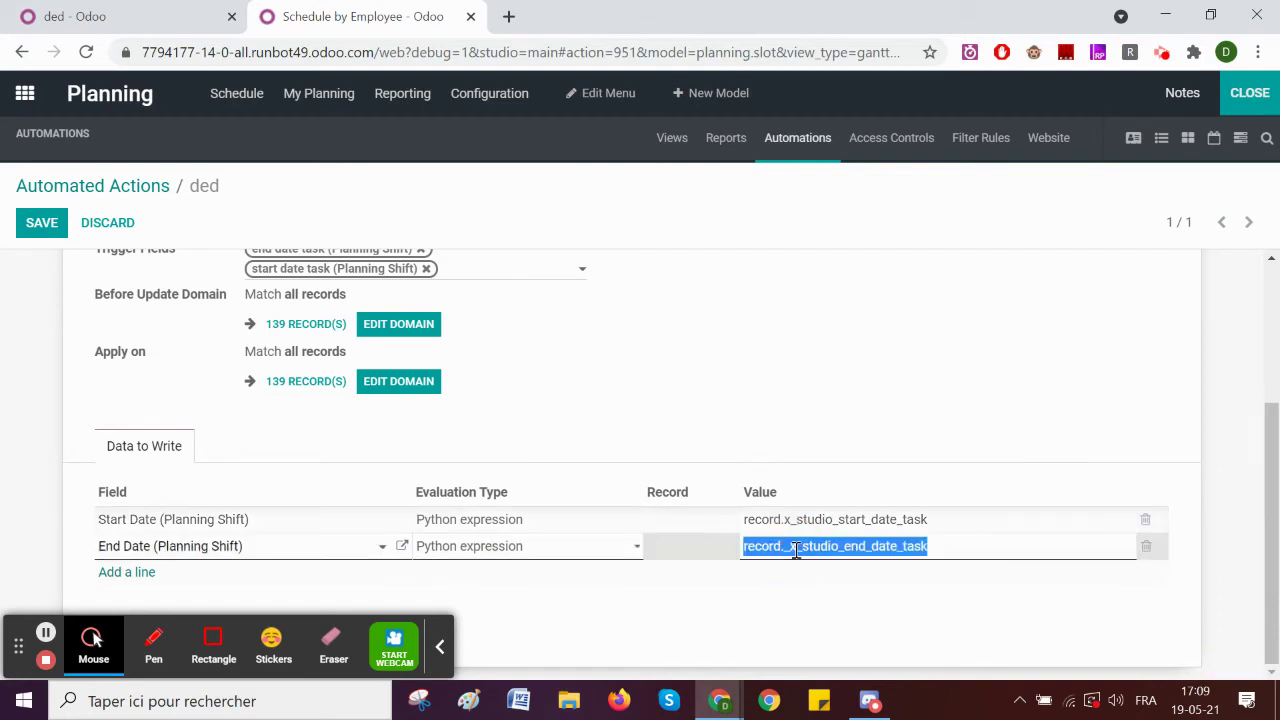
click(790, 546)
click(792, 547)
key(BackSpace)
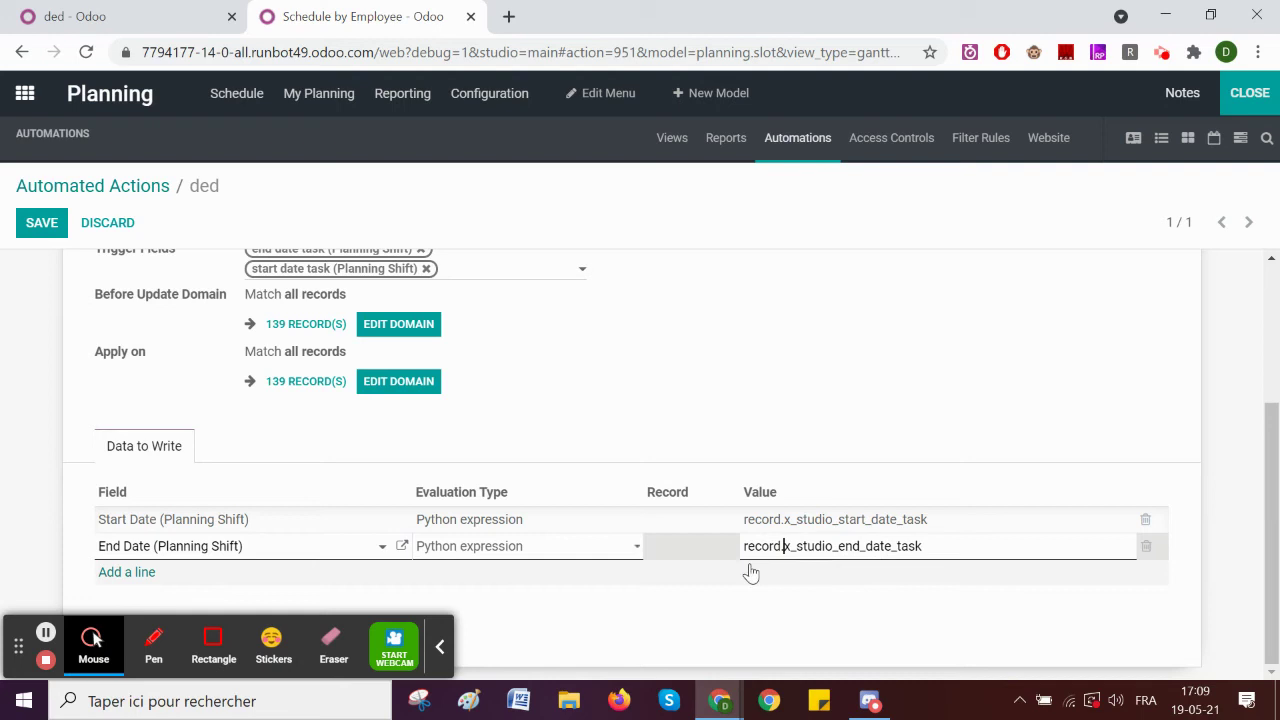
click(42, 226)
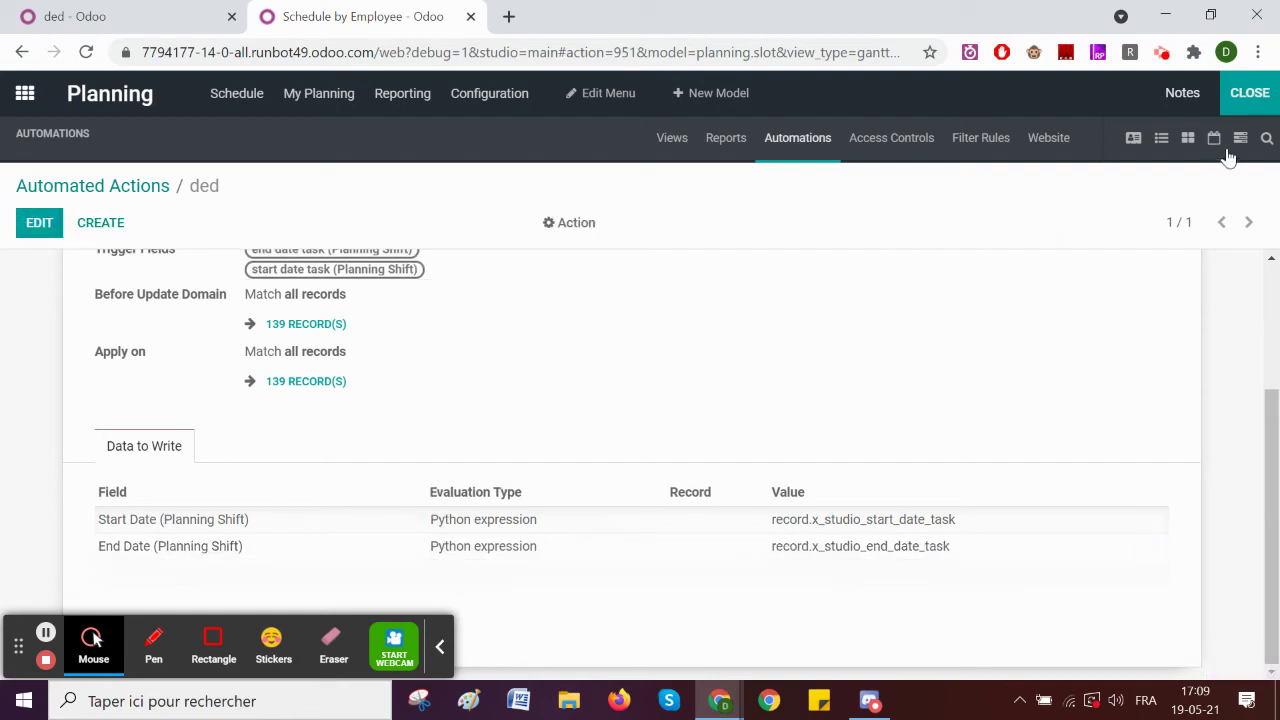
Step: Leave Studio, move the Field Service - ded - Bartender shift to start on Tuesday, May 18th, and check its dates in the form
click(1249, 93)
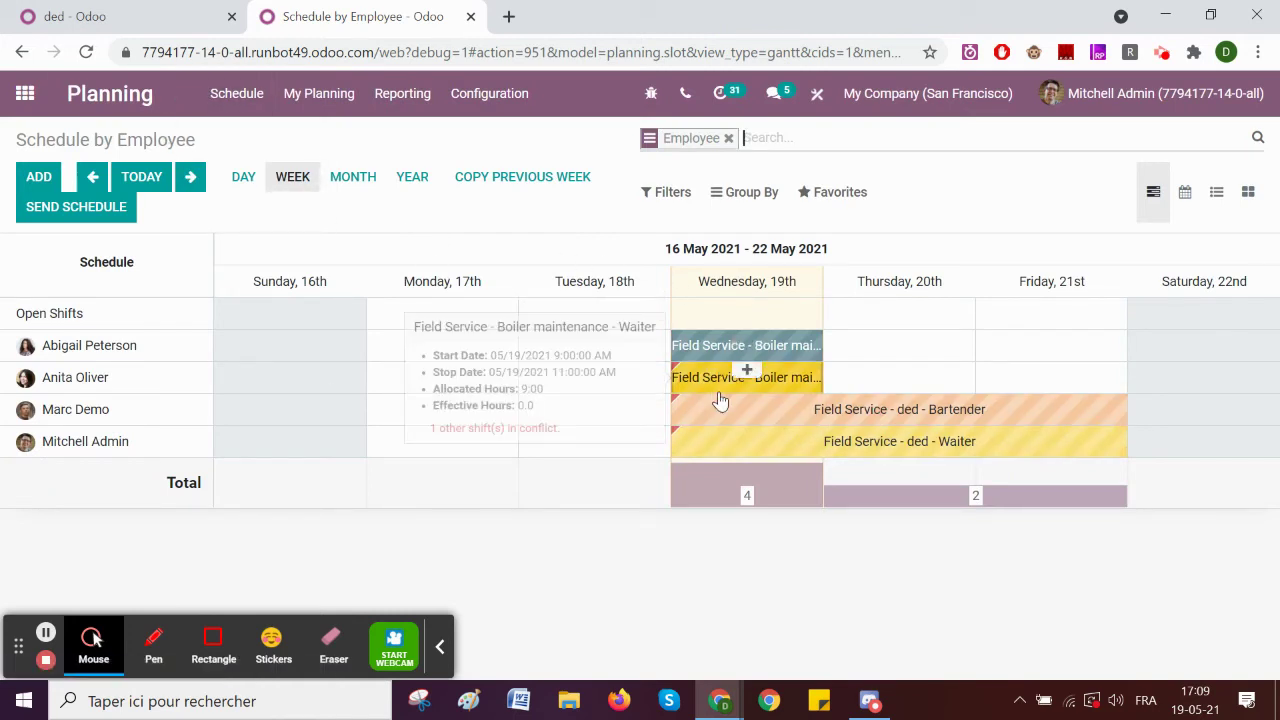
drag(746, 410, 630, 409)
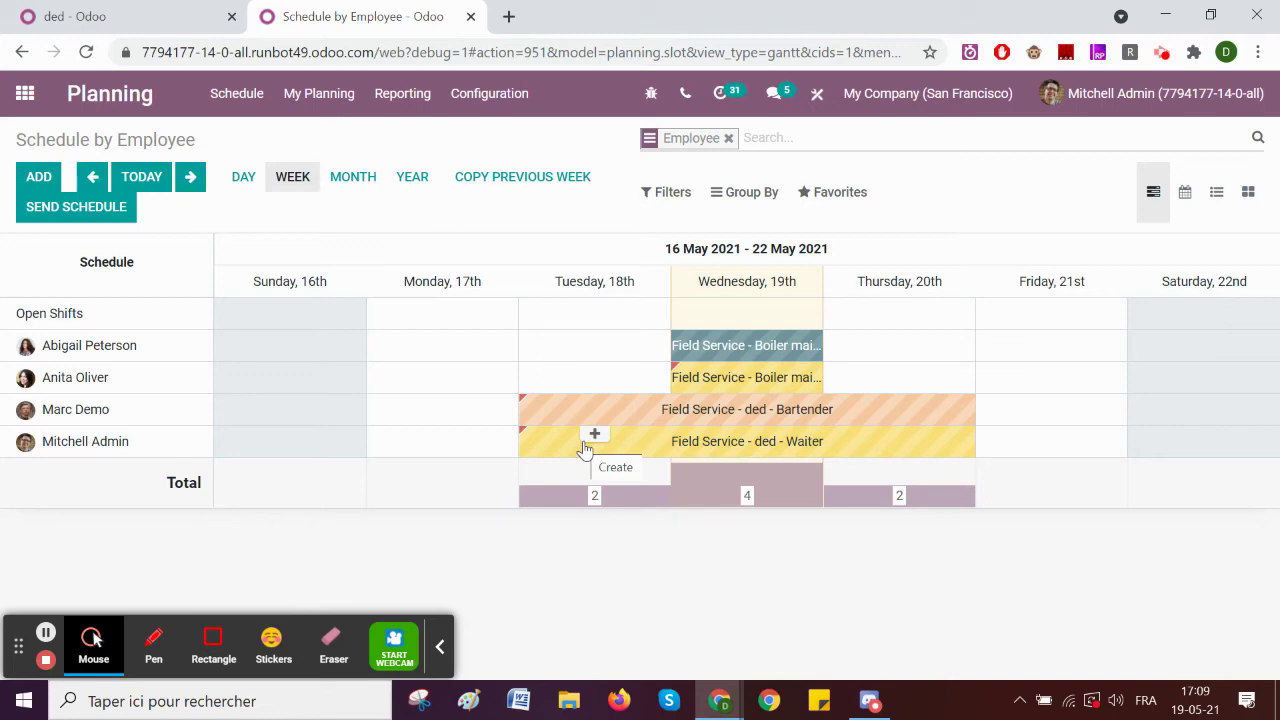
mouse_move(660, 404)
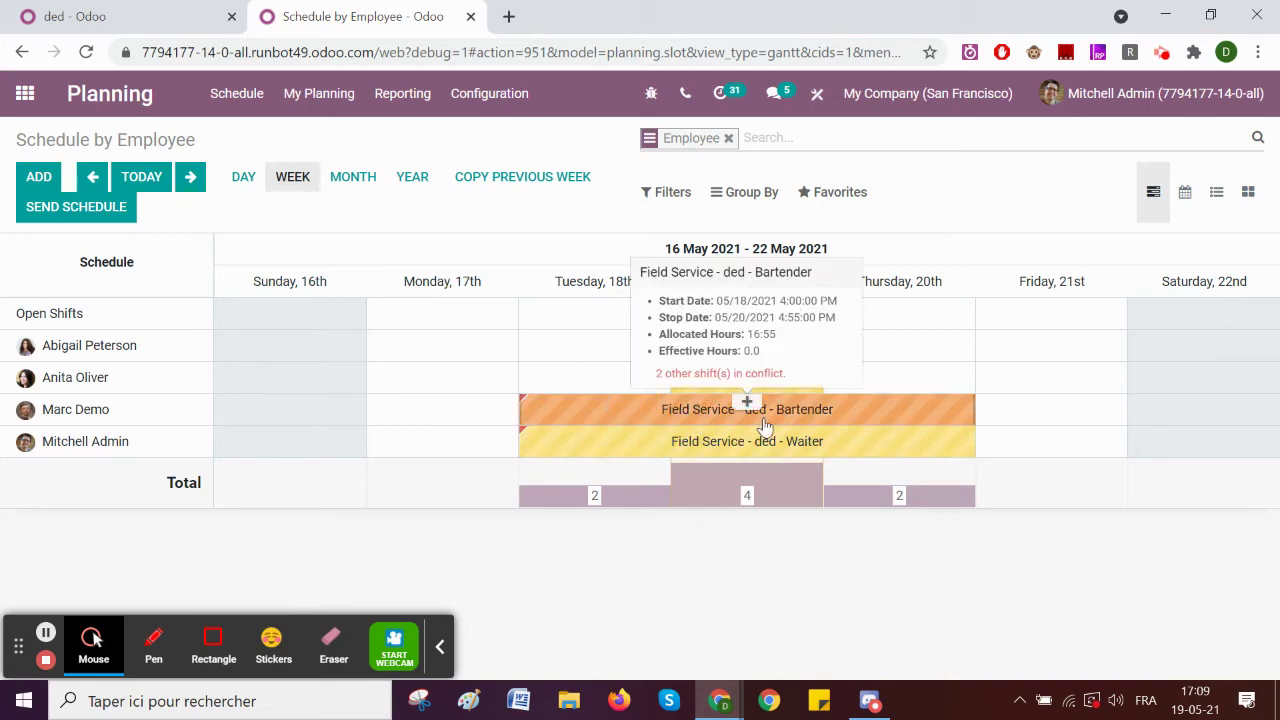
click(570, 414)
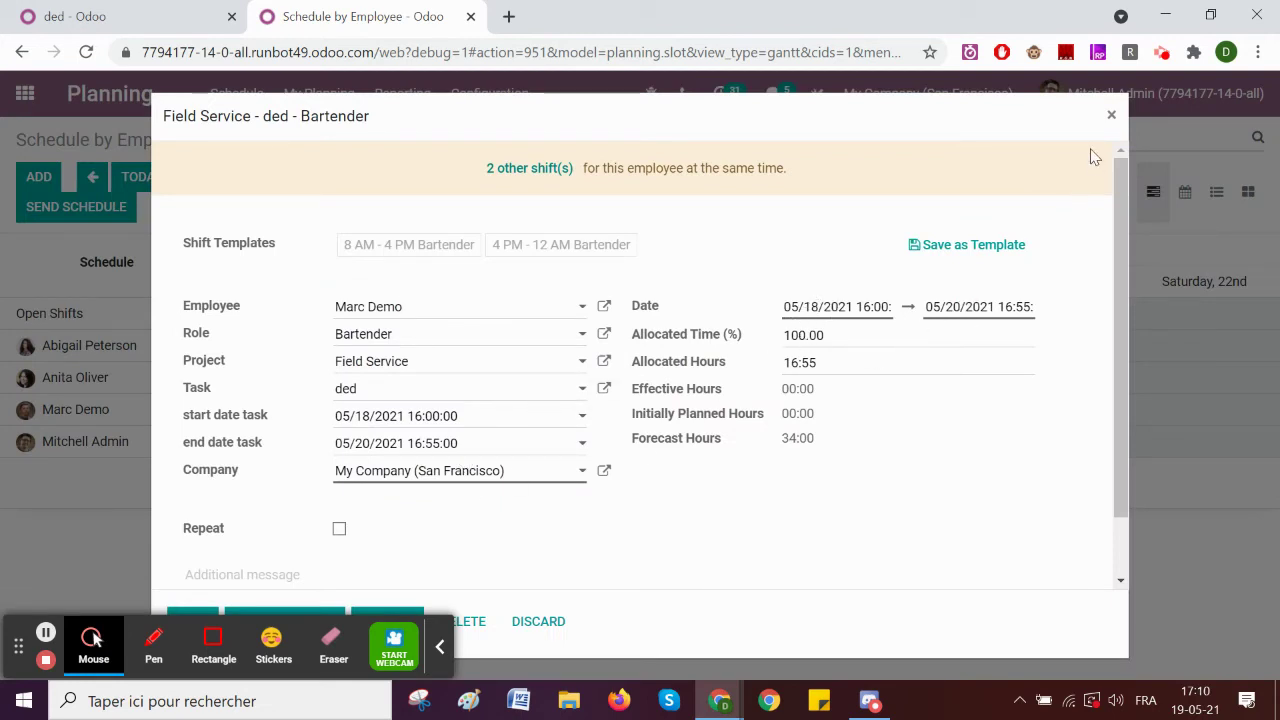
click(1110, 120)
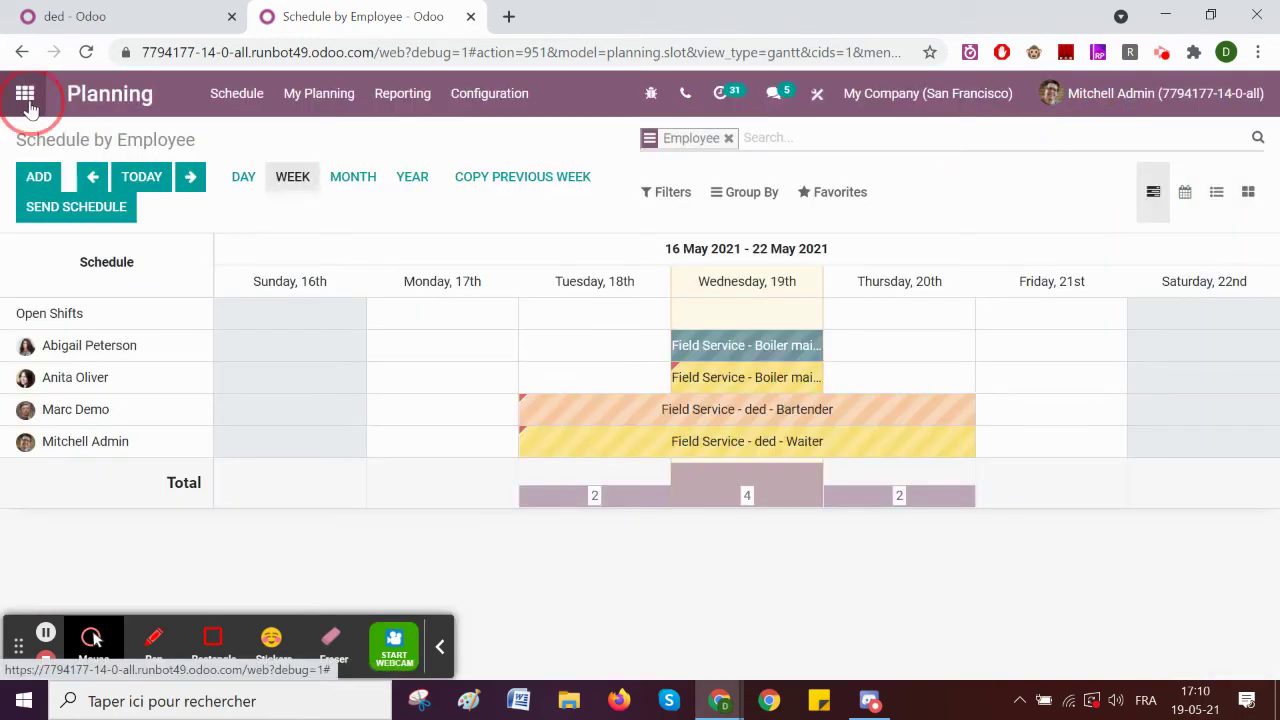
Step: Create a new task in the Field Service app titled "test 2" for the customer Deco Addict
click(24, 93)
scroll(800, 520, down, 5)
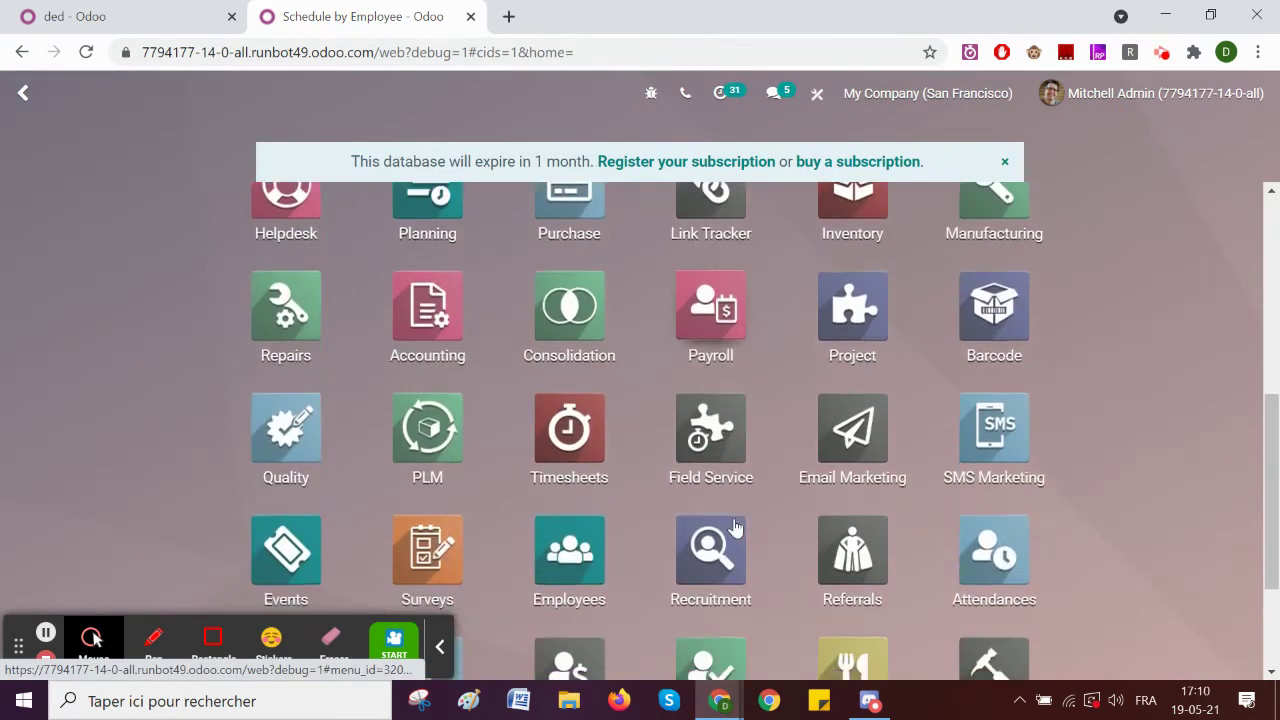
click(683, 445)
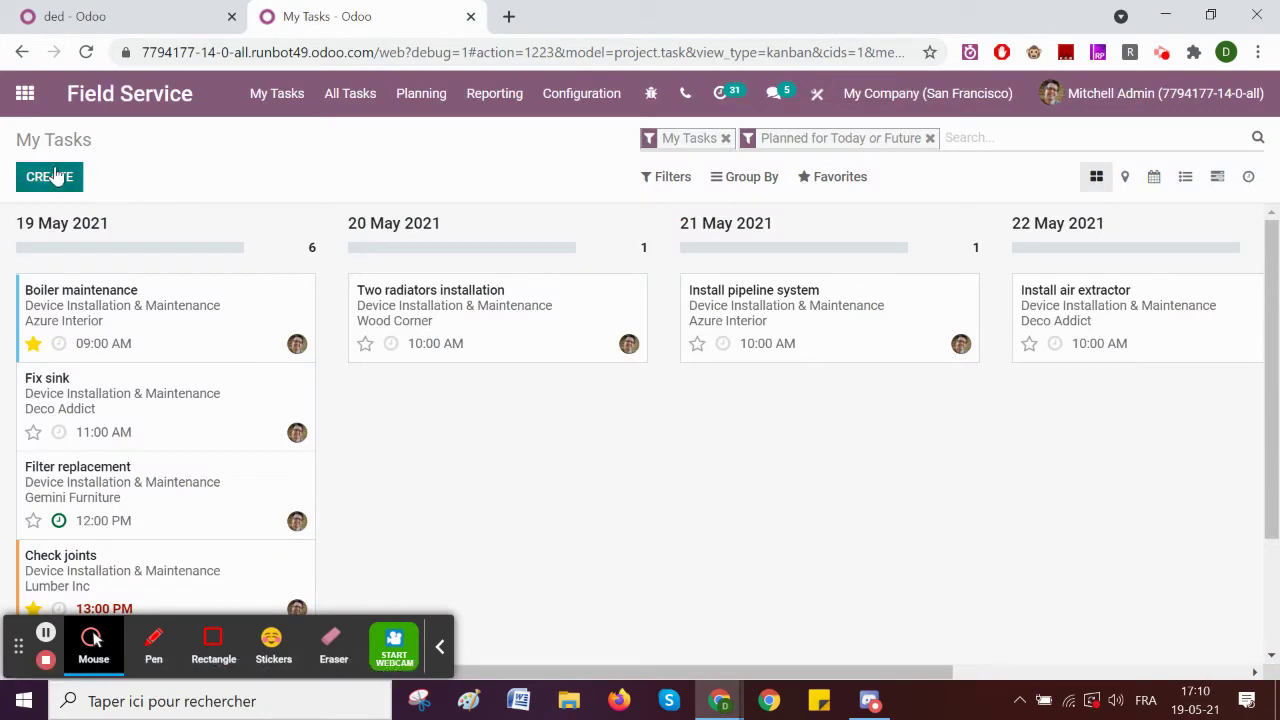
click(66, 190)
click(186, 344)
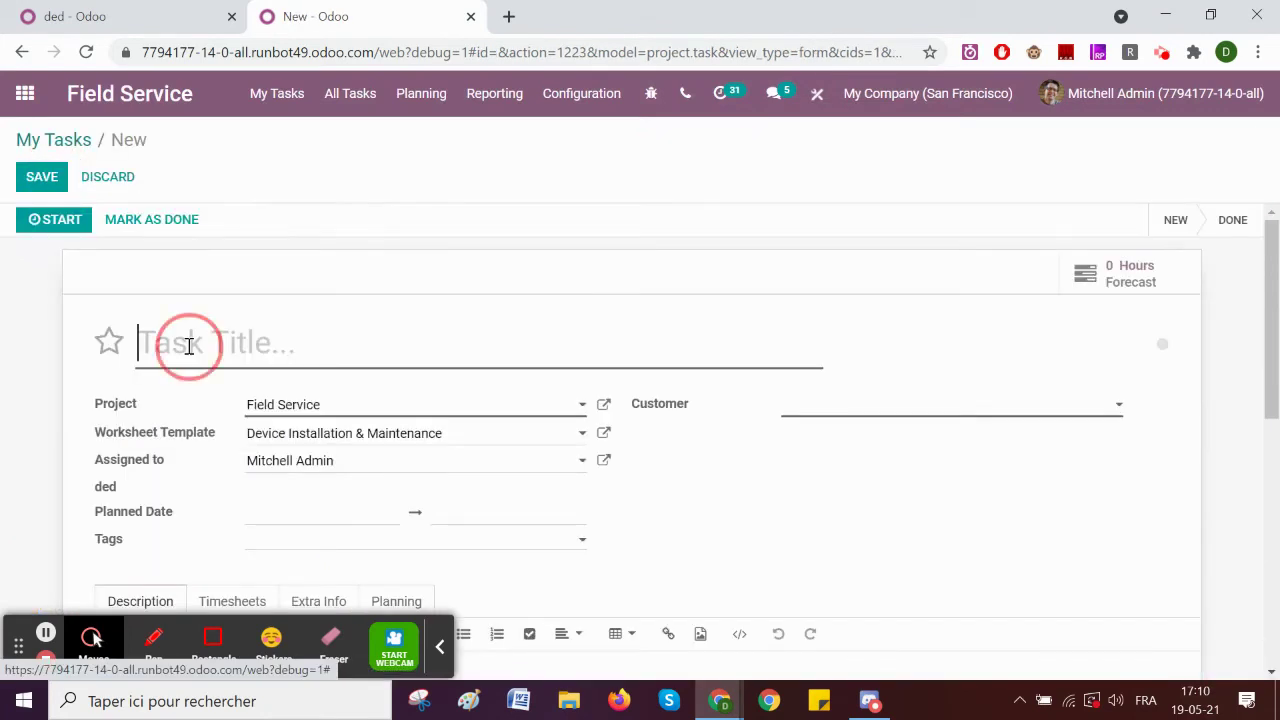
text(test)
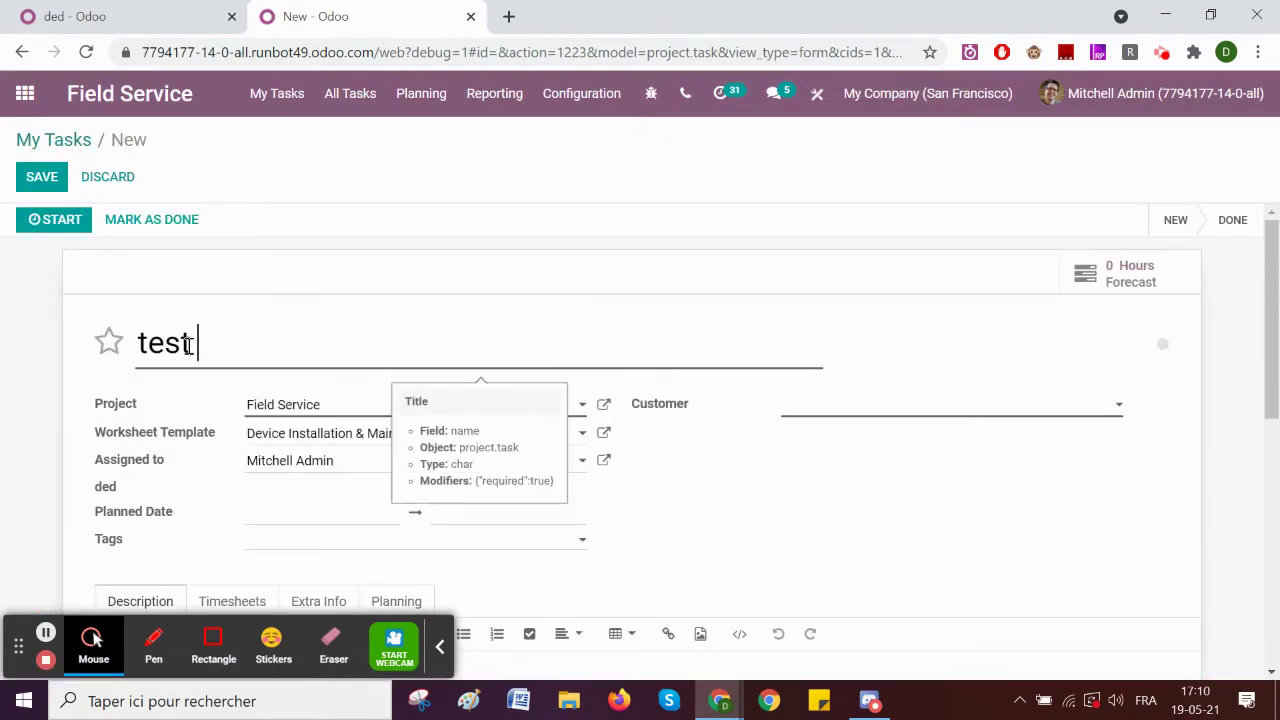
text( 2)
click(806, 412)
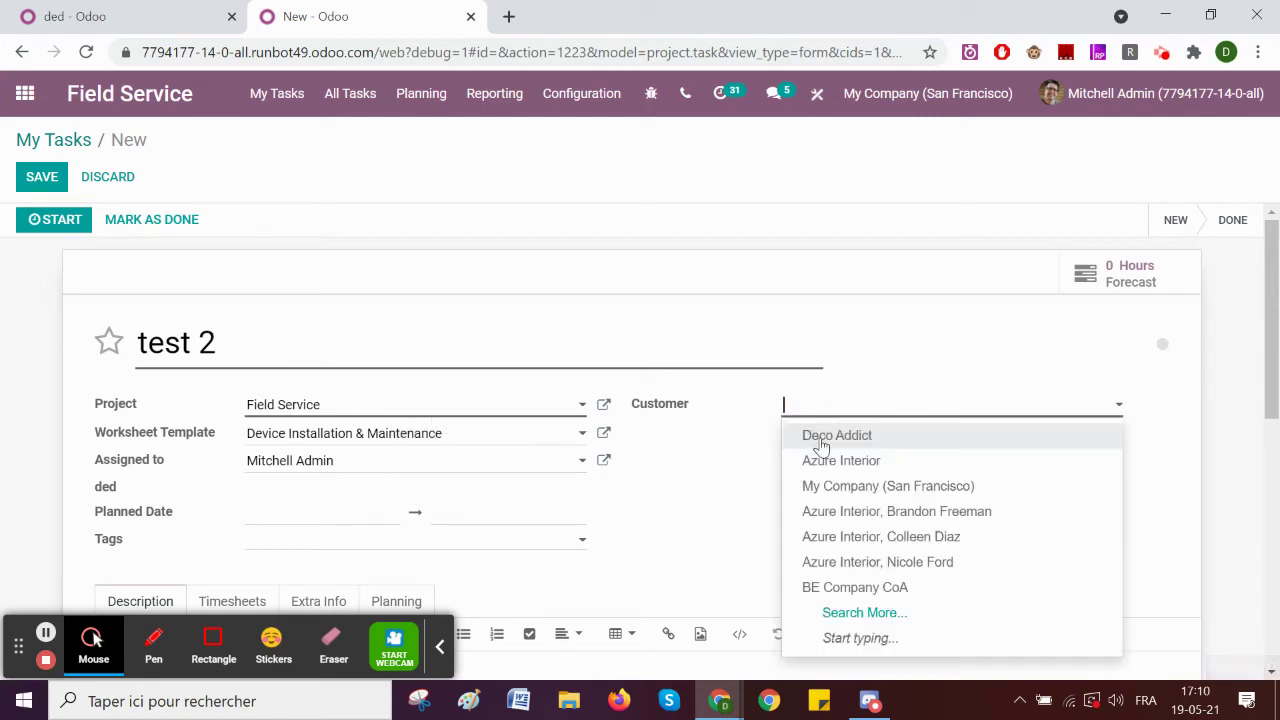
click(820, 436)
Step: Set the task's Planned Date from 05/19/2021 17:10 to 05/25/2021 17:10
scroll(538, 383, down, 2)
click(359, 313)
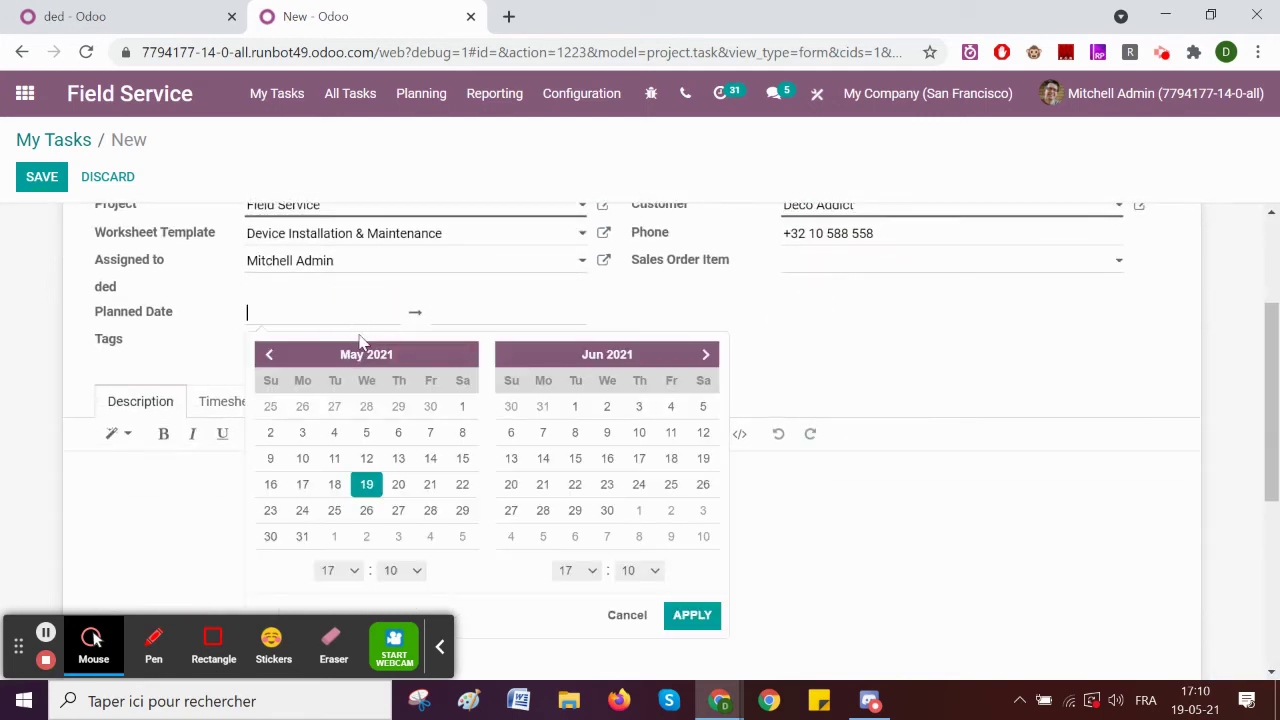
click(367, 493)
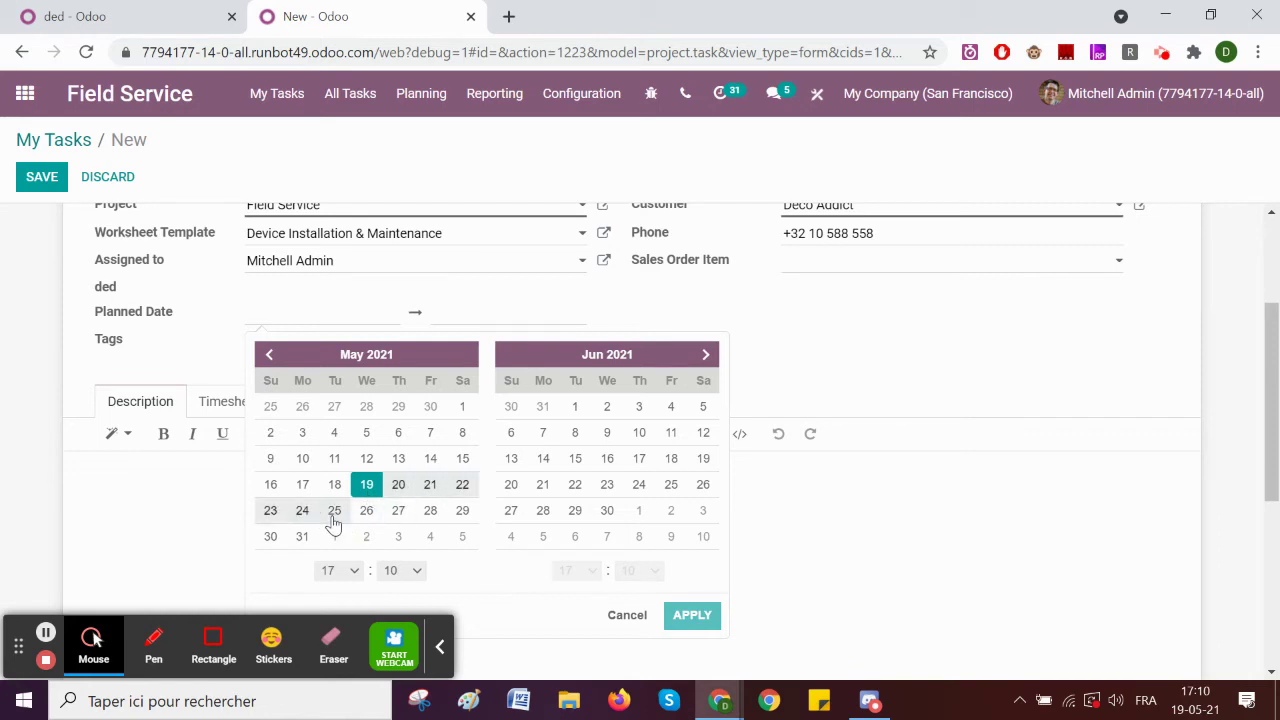
click(334, 512)
click(668, 610)
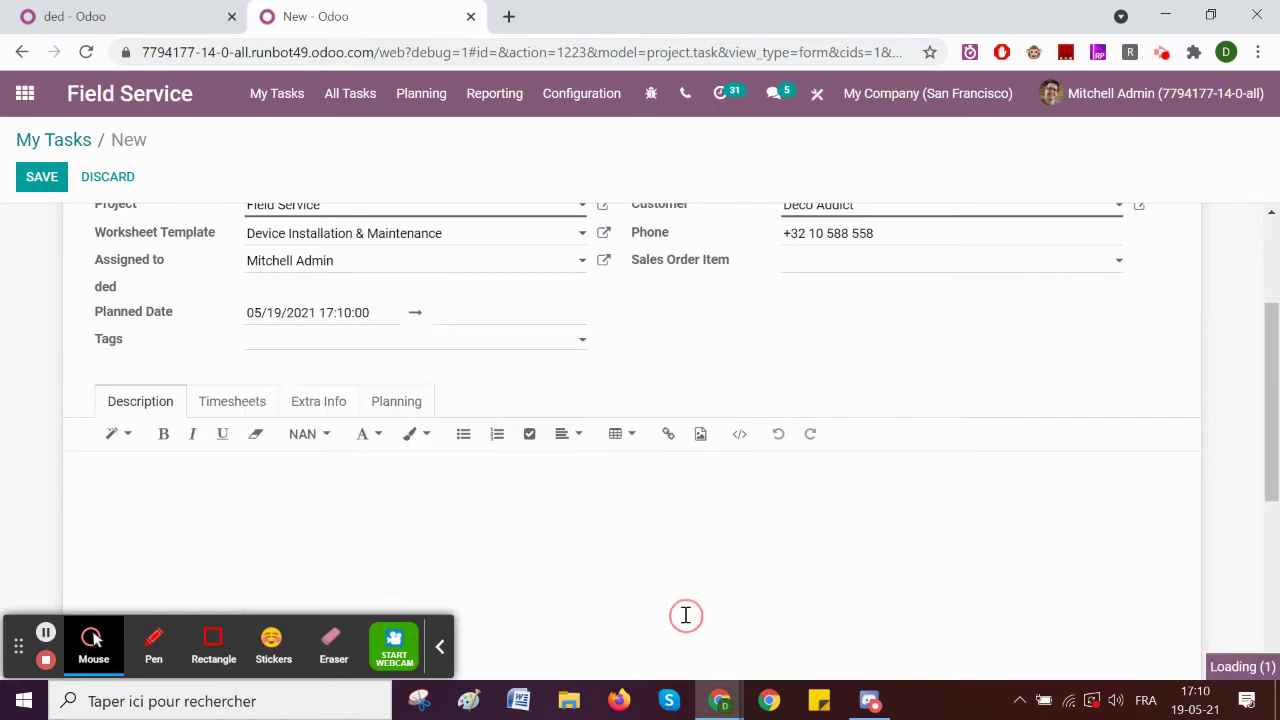
Step: Add a planning line with its default dates to the task, save the task and return to My Tasks
scroll(430, 350, down, 1)
click(400, 306)
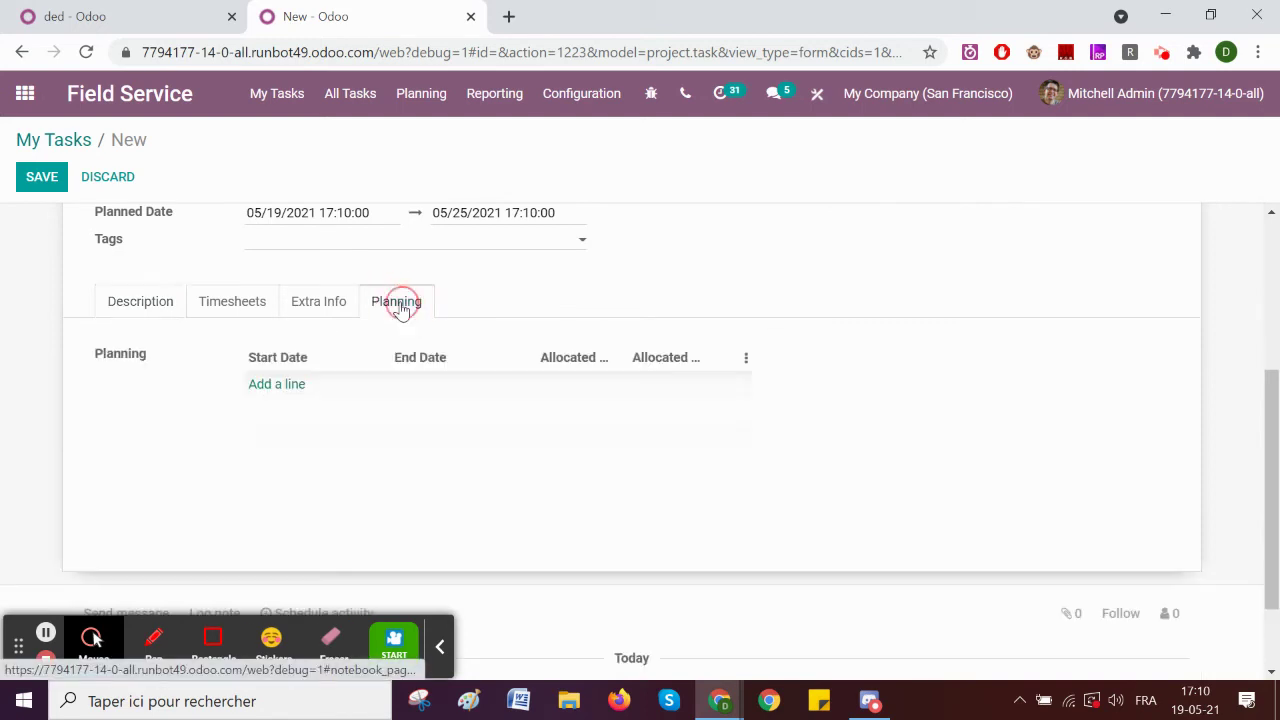
click(274, 384)
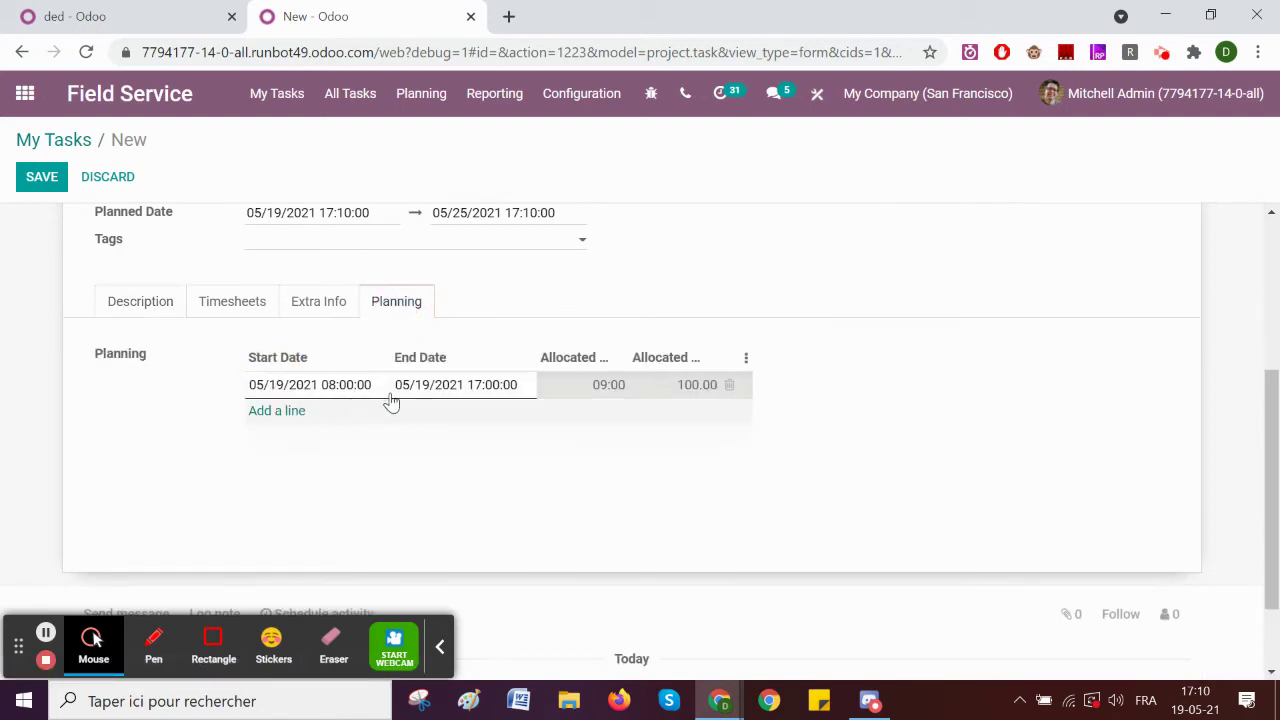
click(817, 93)
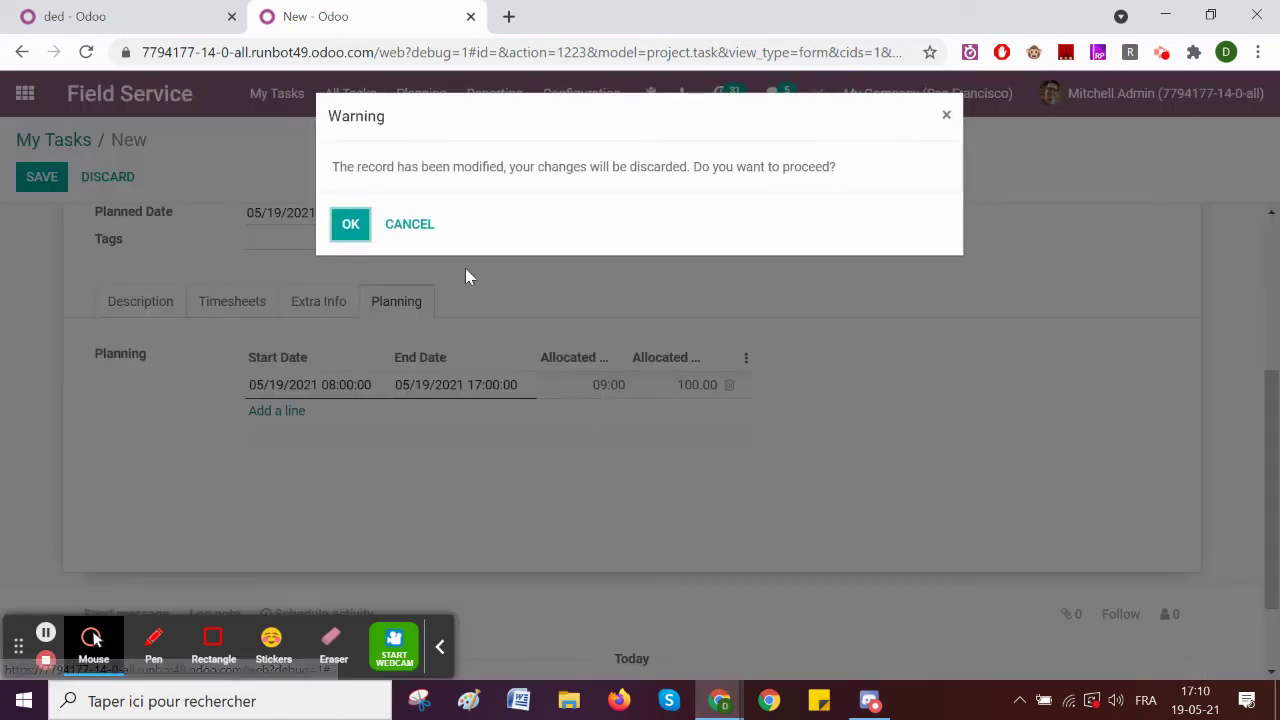
click(410, 226)
click(36, 180)
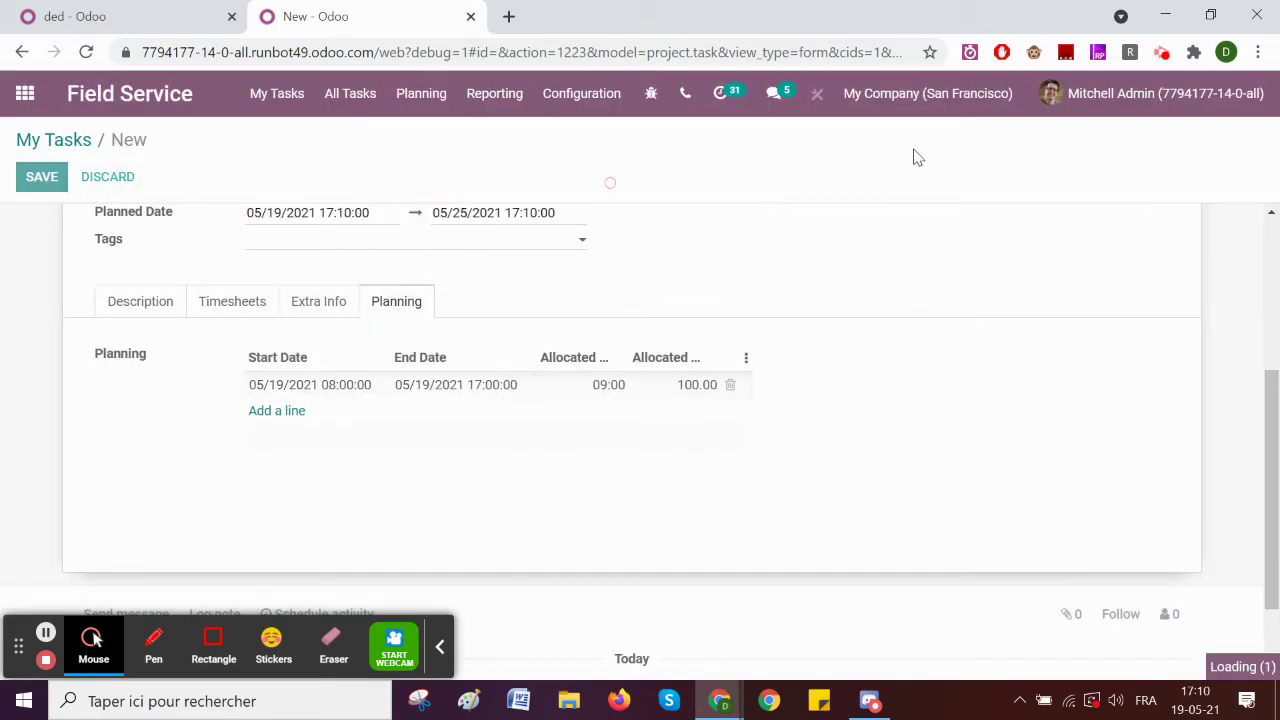
click(85, 142)
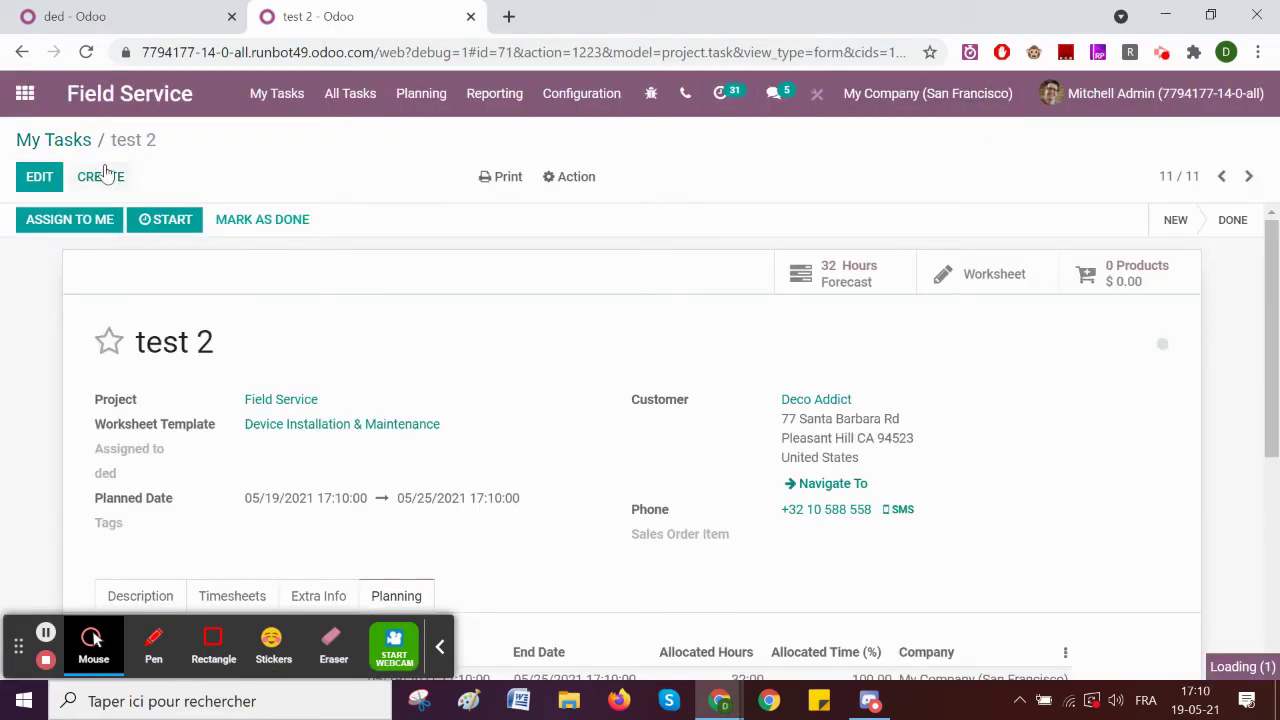
click(50, 141)
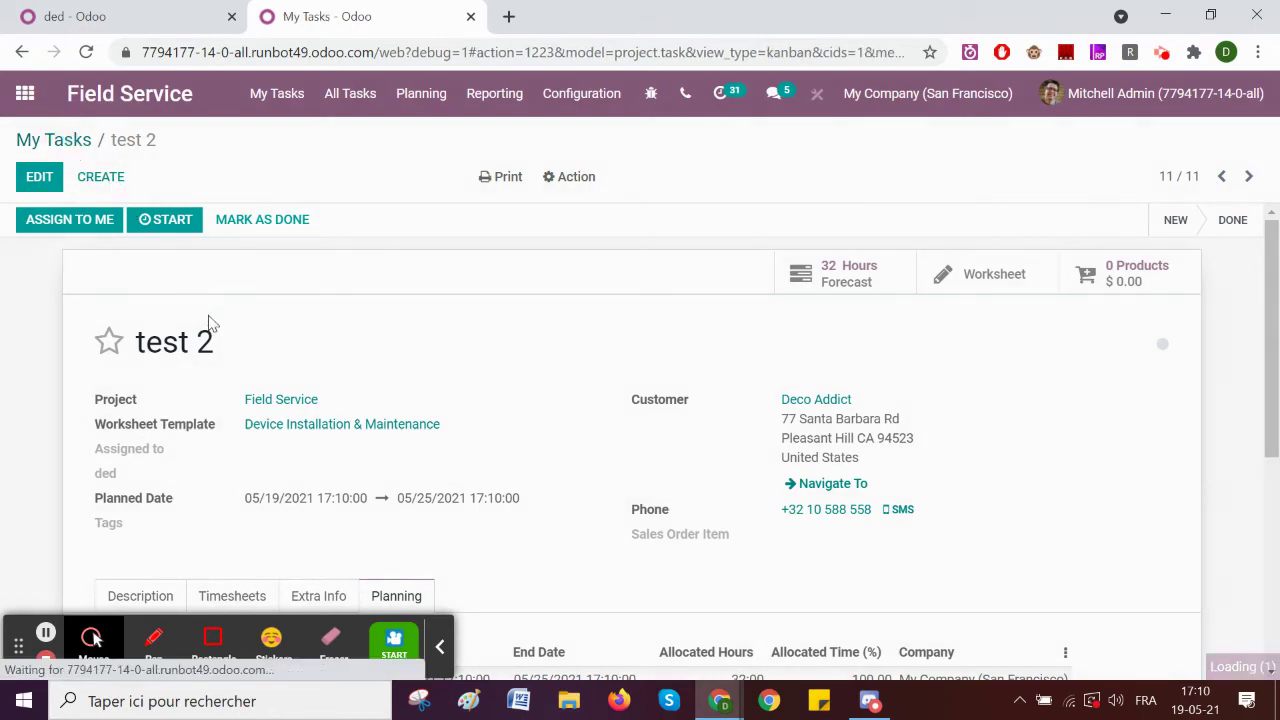
Step: Clear the default filters in My Tasks, search the tasks for "test" and open the test 2 task
scroll(181, 389, down, 2)
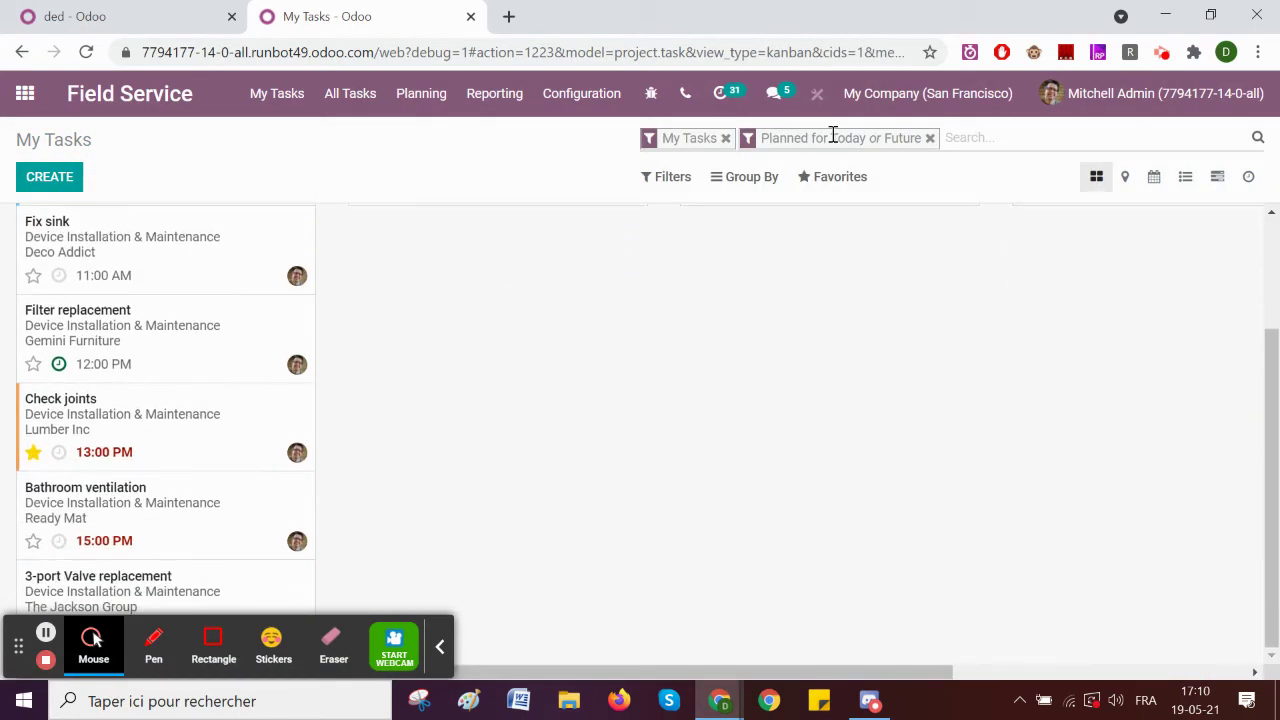
click(929, 138)
click(725, 138)
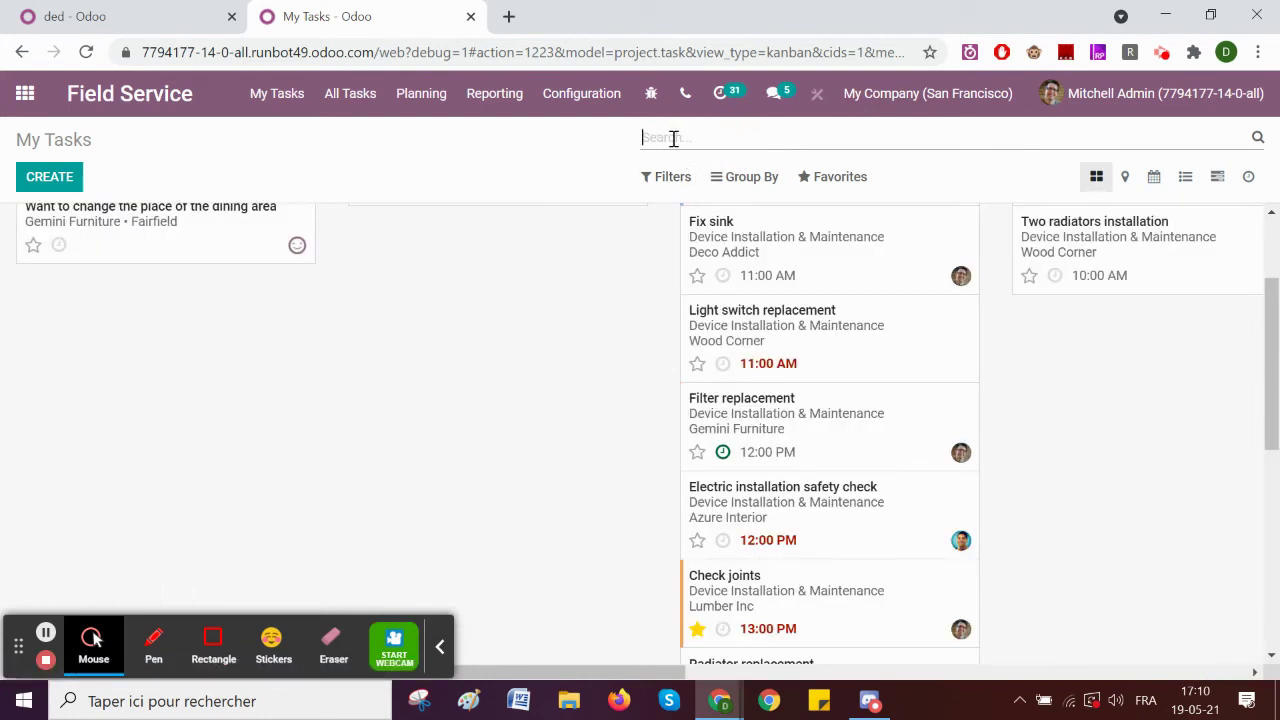
text(test)
key(Return)
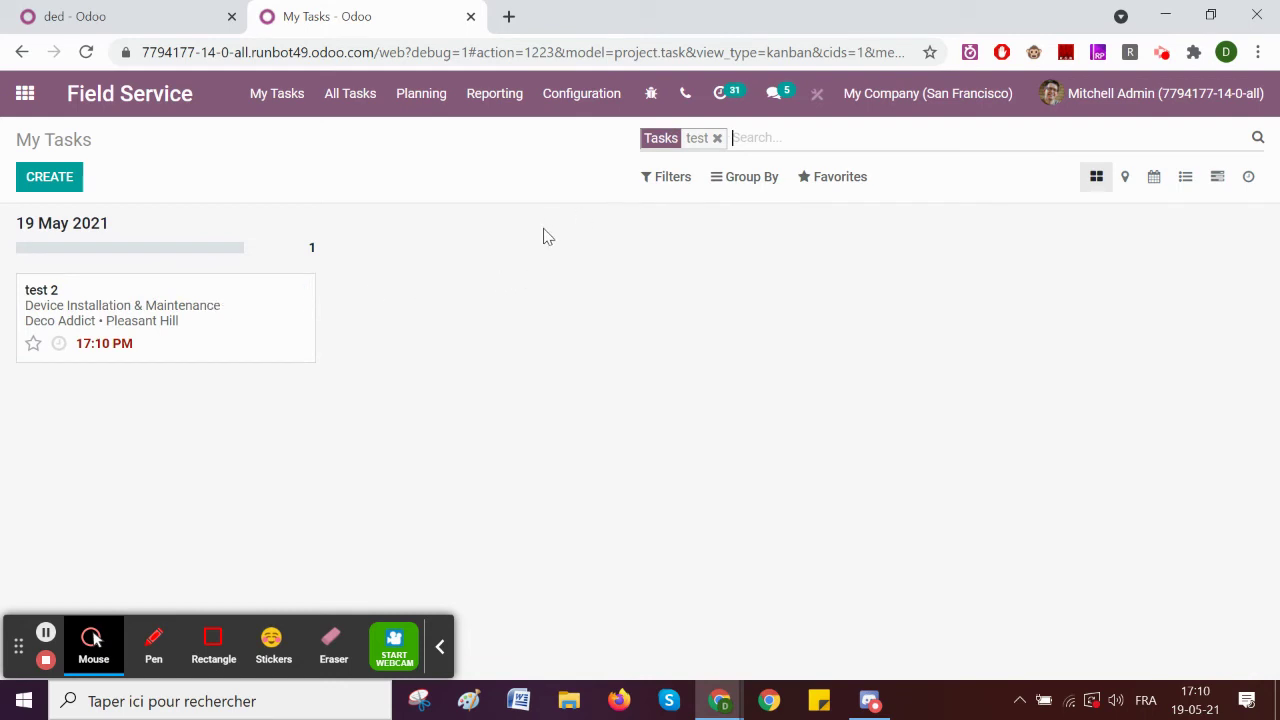
click(244, 332)
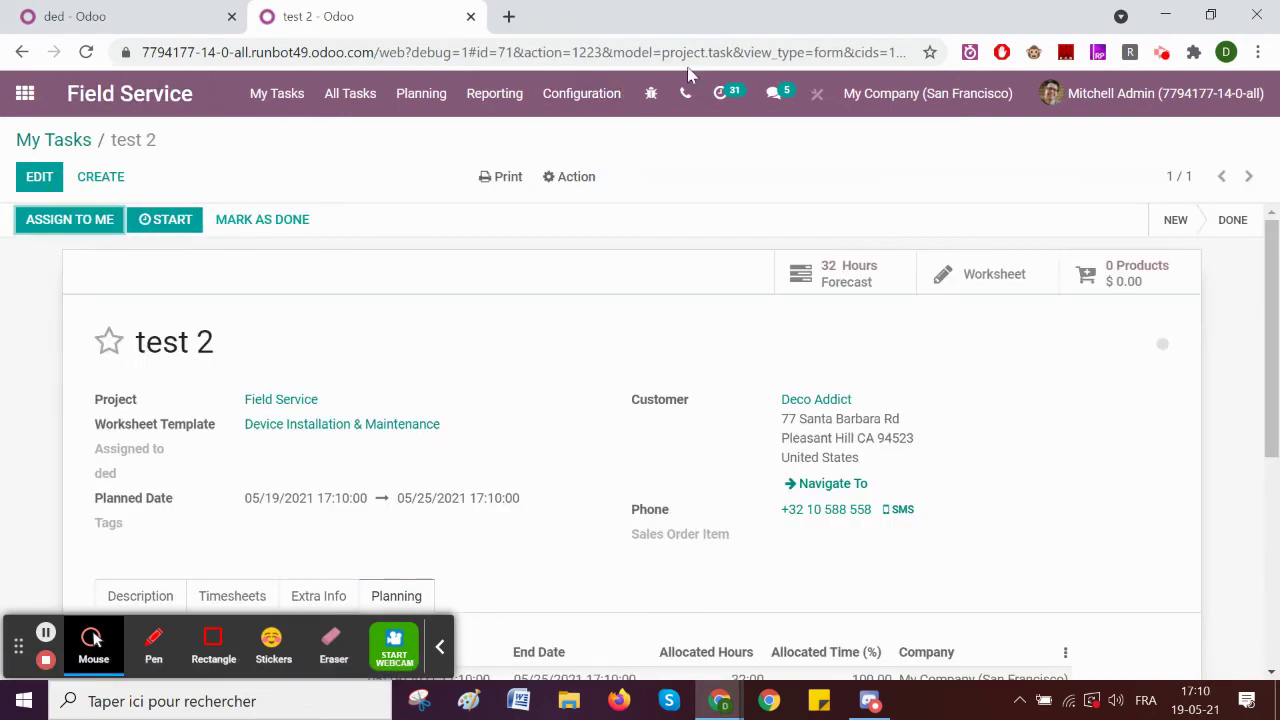
Step: Return to the home screen, close Studio there and reopen the Field Service app
click(30, 105)
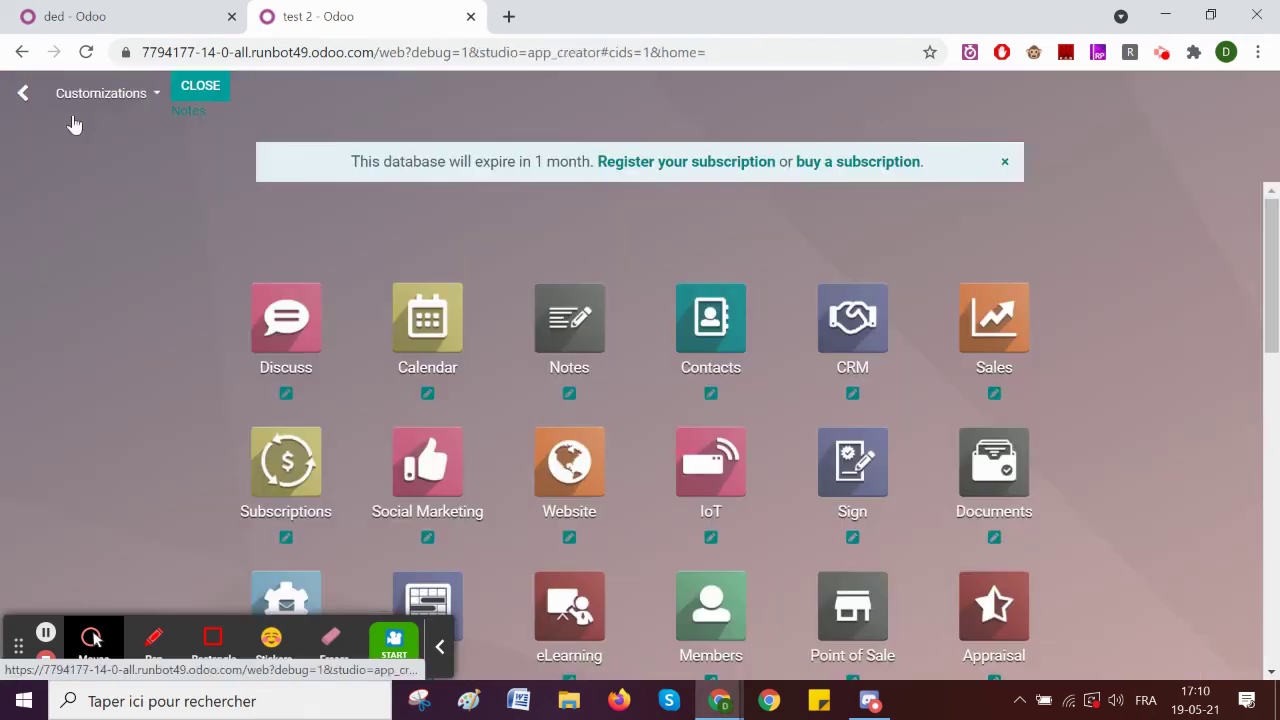
click(200, 88)
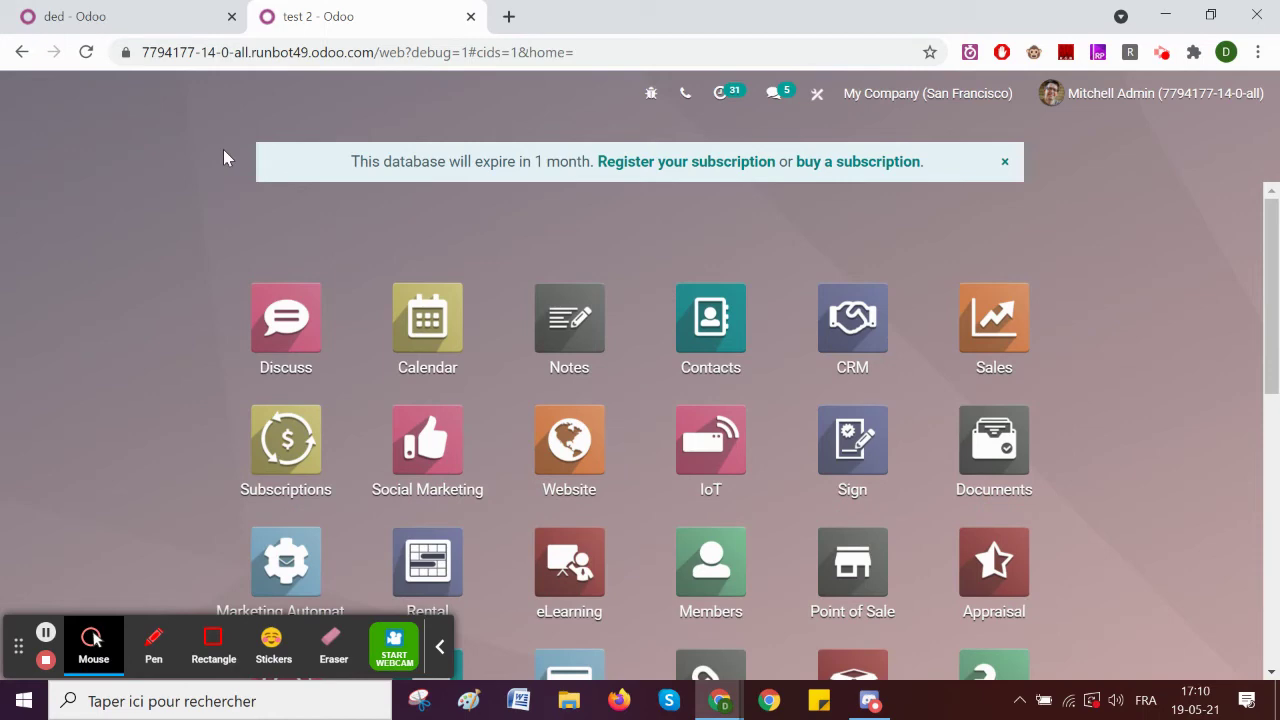
scroll(666, 400, down, 2)
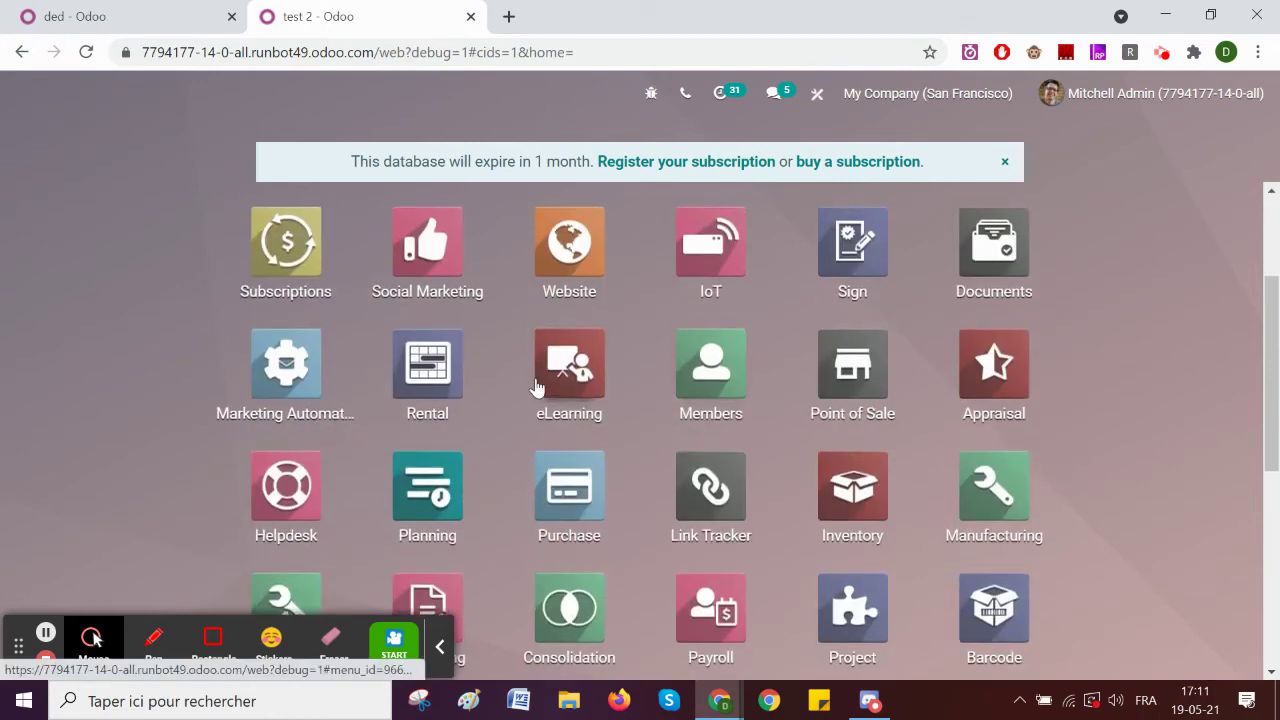
scroll(537, 386, up, 1)
scroll(474, 463, down, 3)
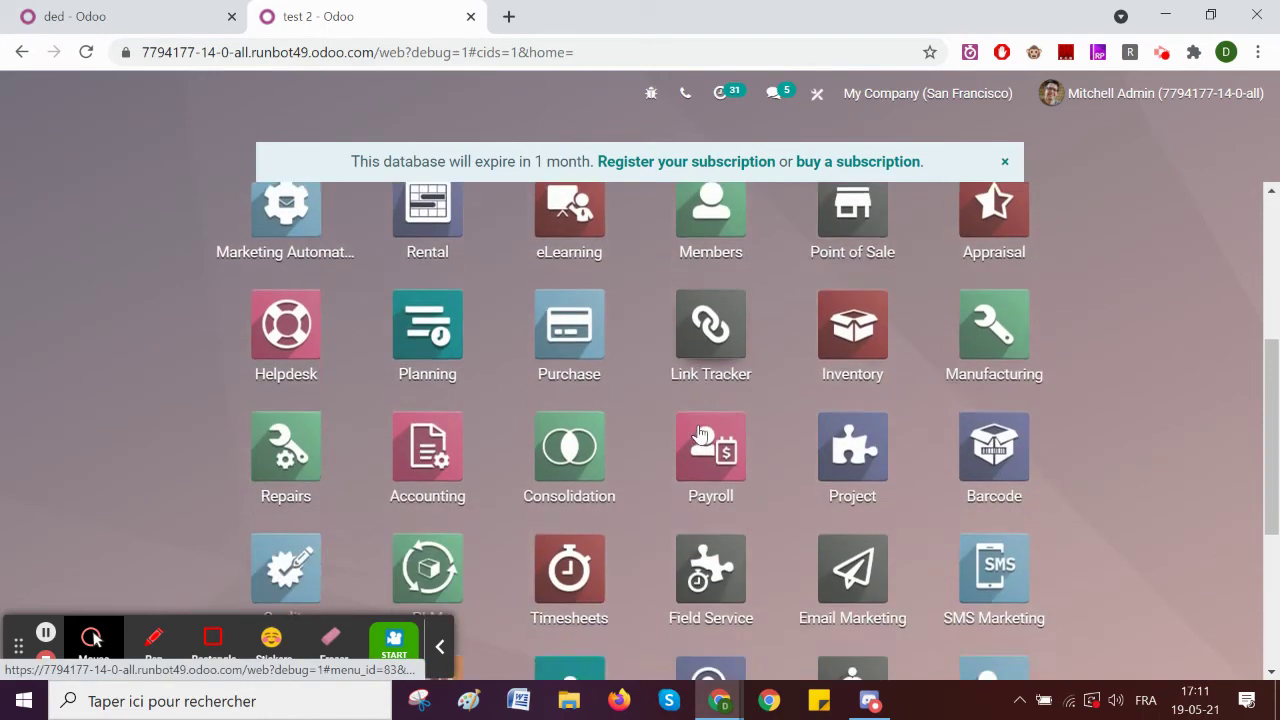
click(729, 553)
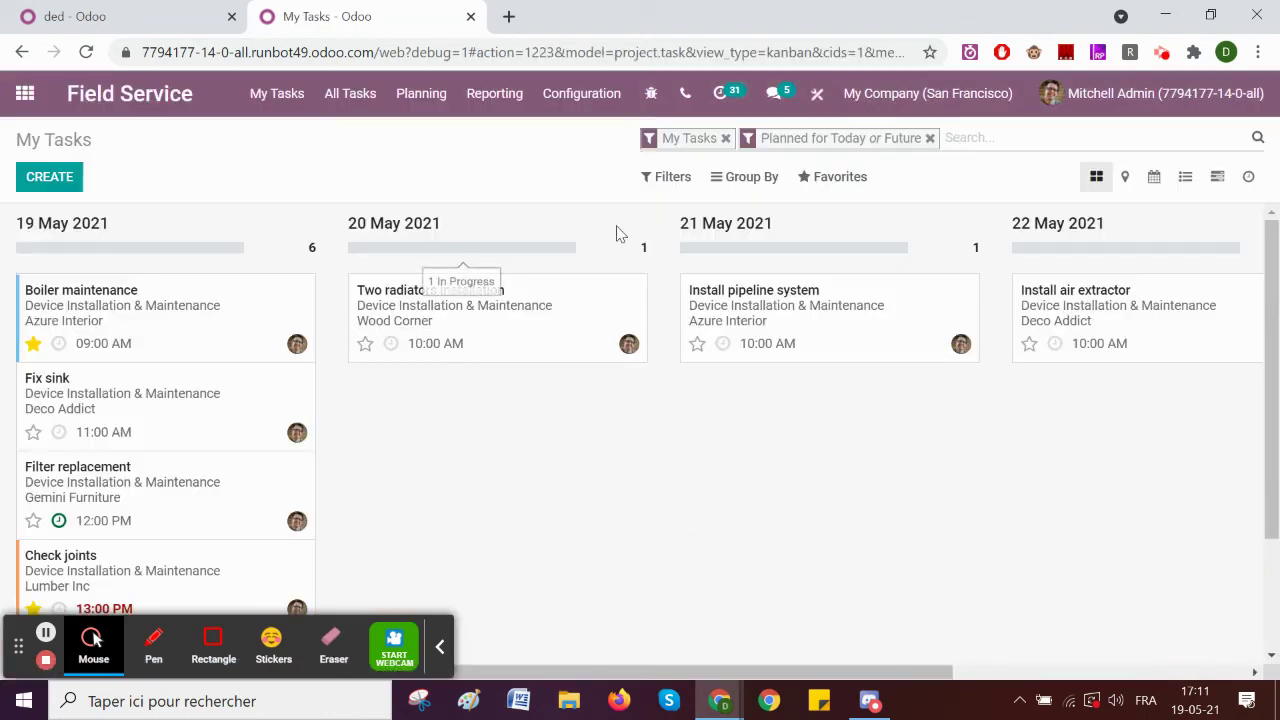
Step: Replace the My Tasks and Planned for Today or Future filters with a search for "test" and open test 2
click(928, 138)
click(726, 138)
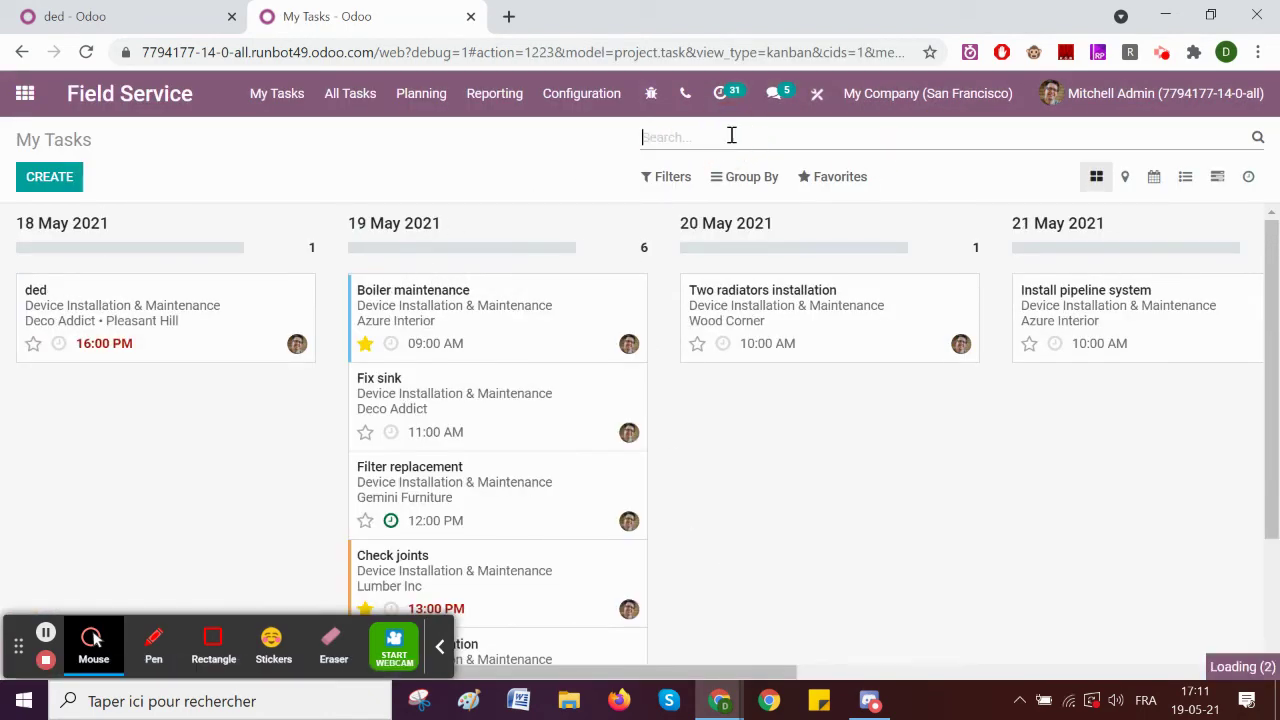
text(test)
key(Return)
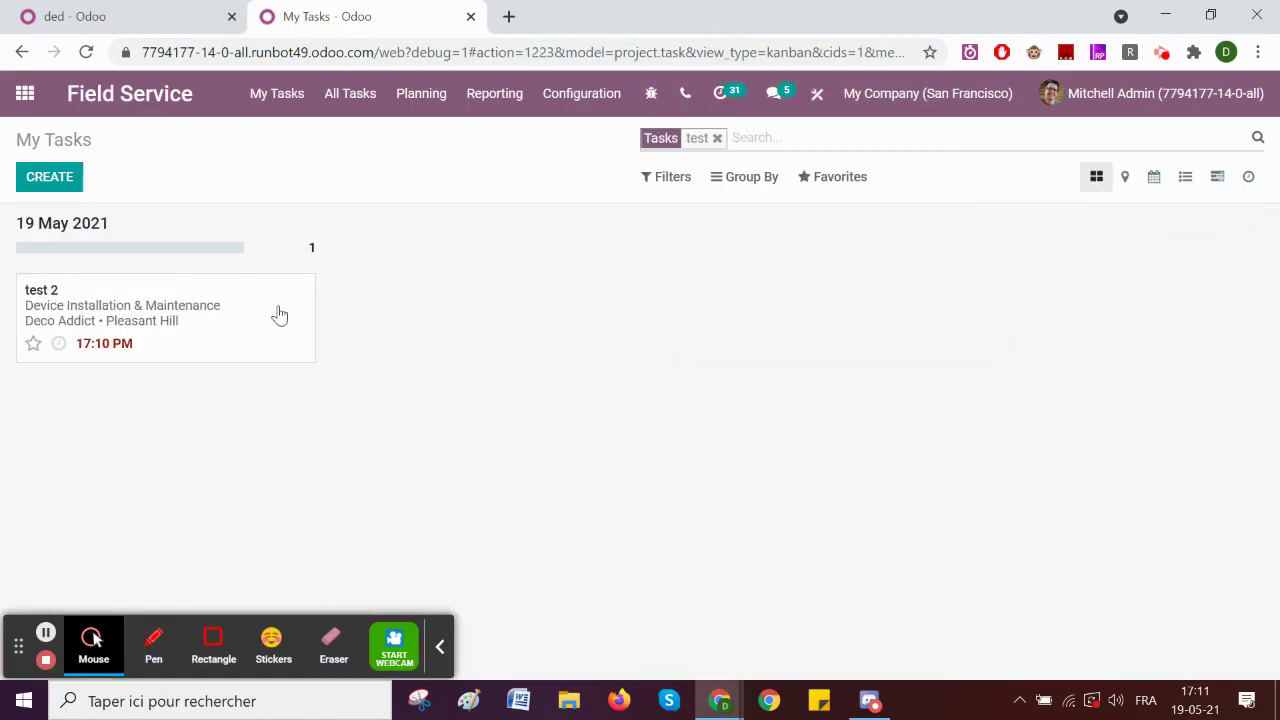
click(172, 318)
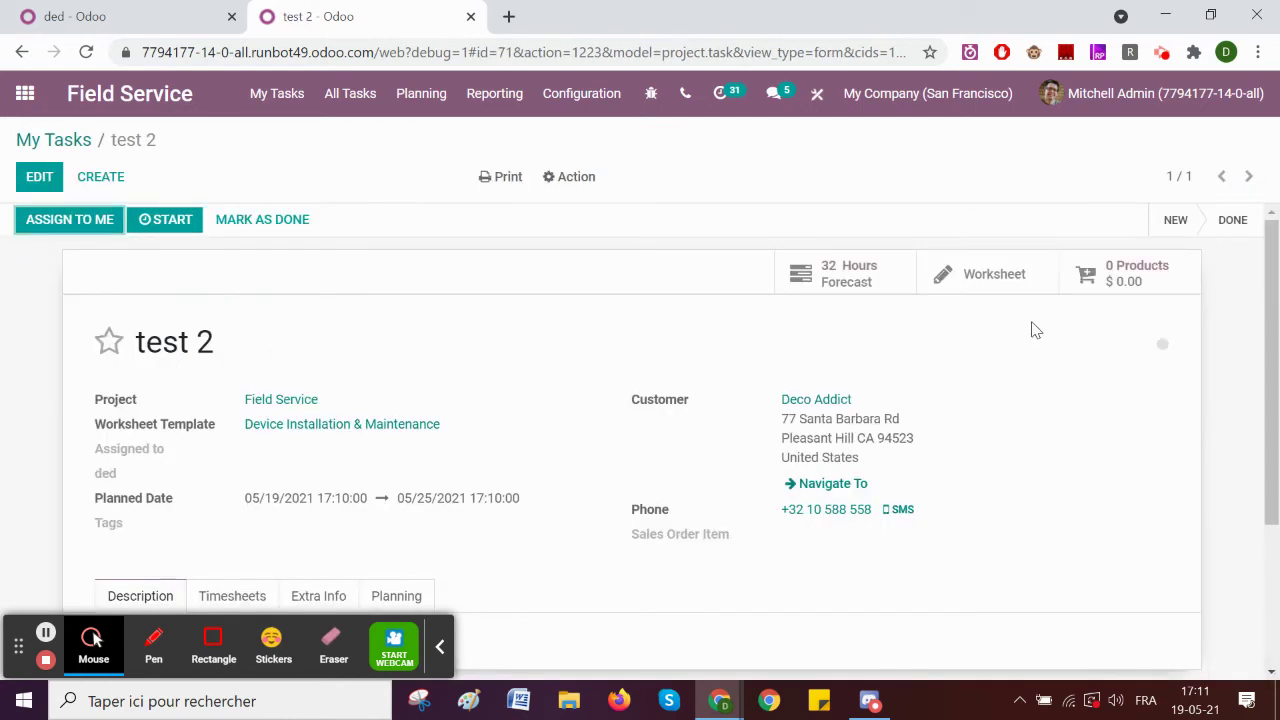
Step: Start Studio on the task form and open the list subview of the Planning field for editing
click(826, 108)
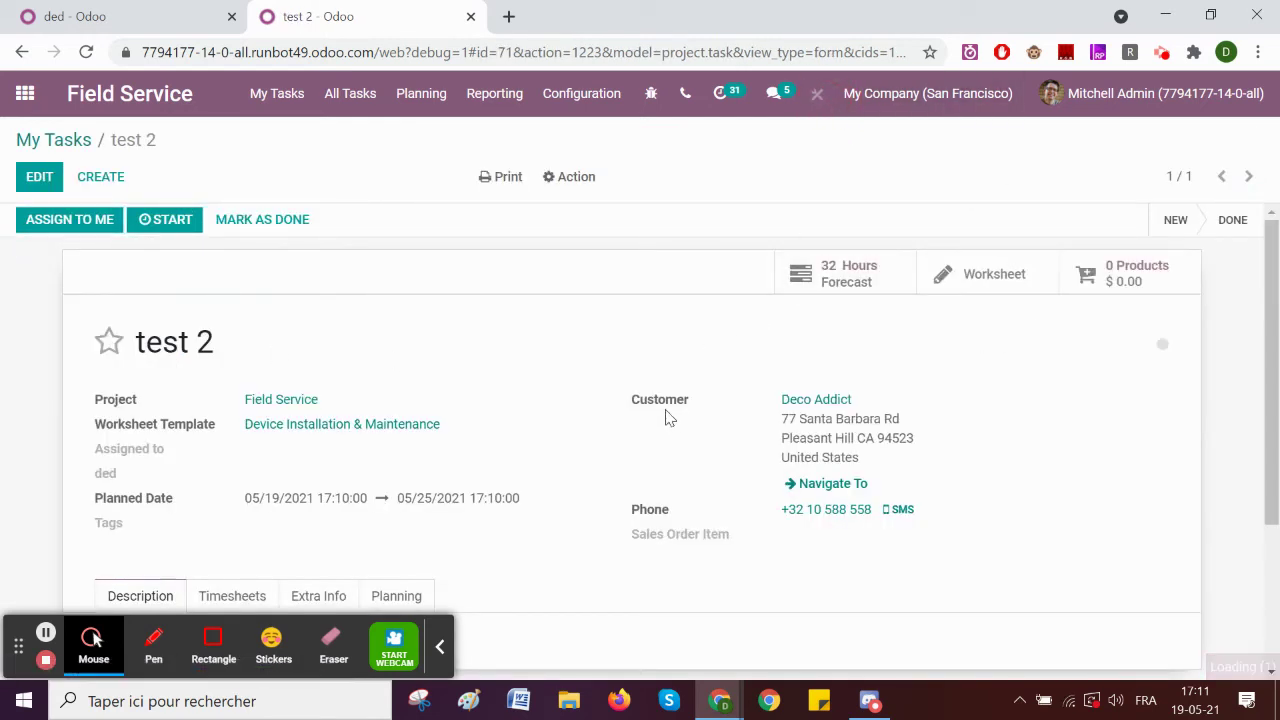
scroll(667, 418, down, 3)
scroll(667, 418, down, 1)
click(662, 366)
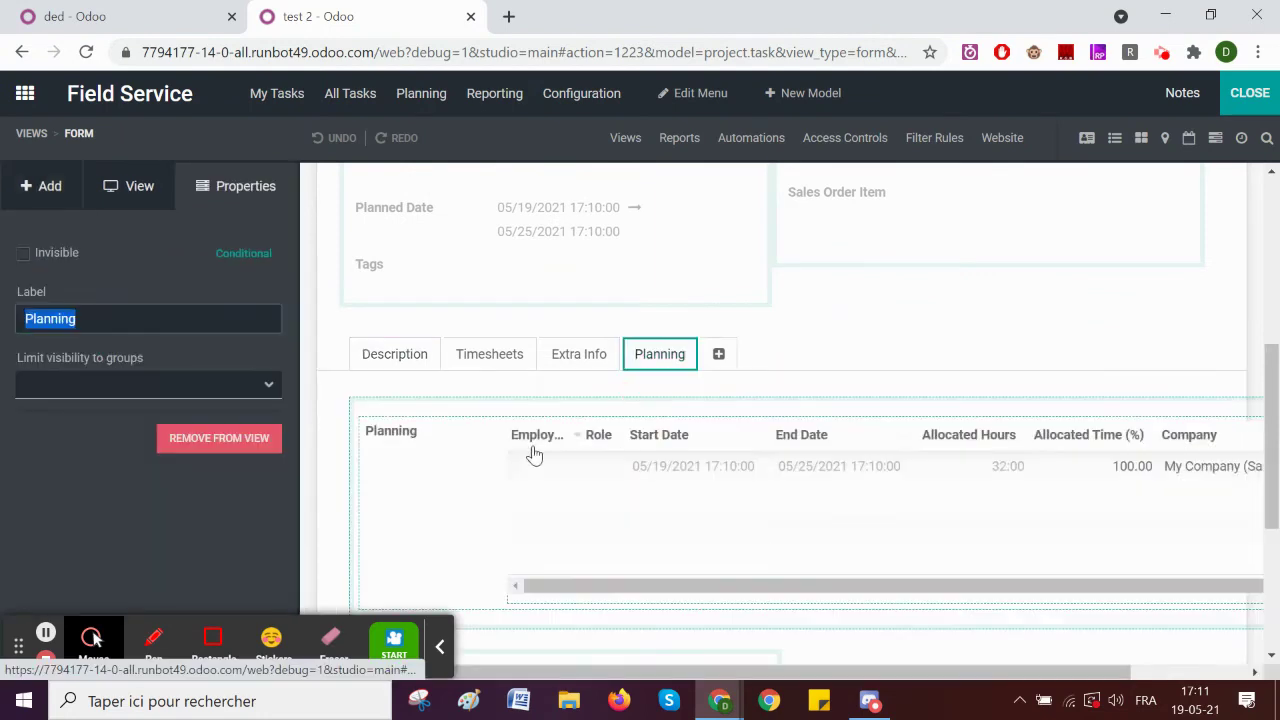
click(439, 646)
click(675, 437)
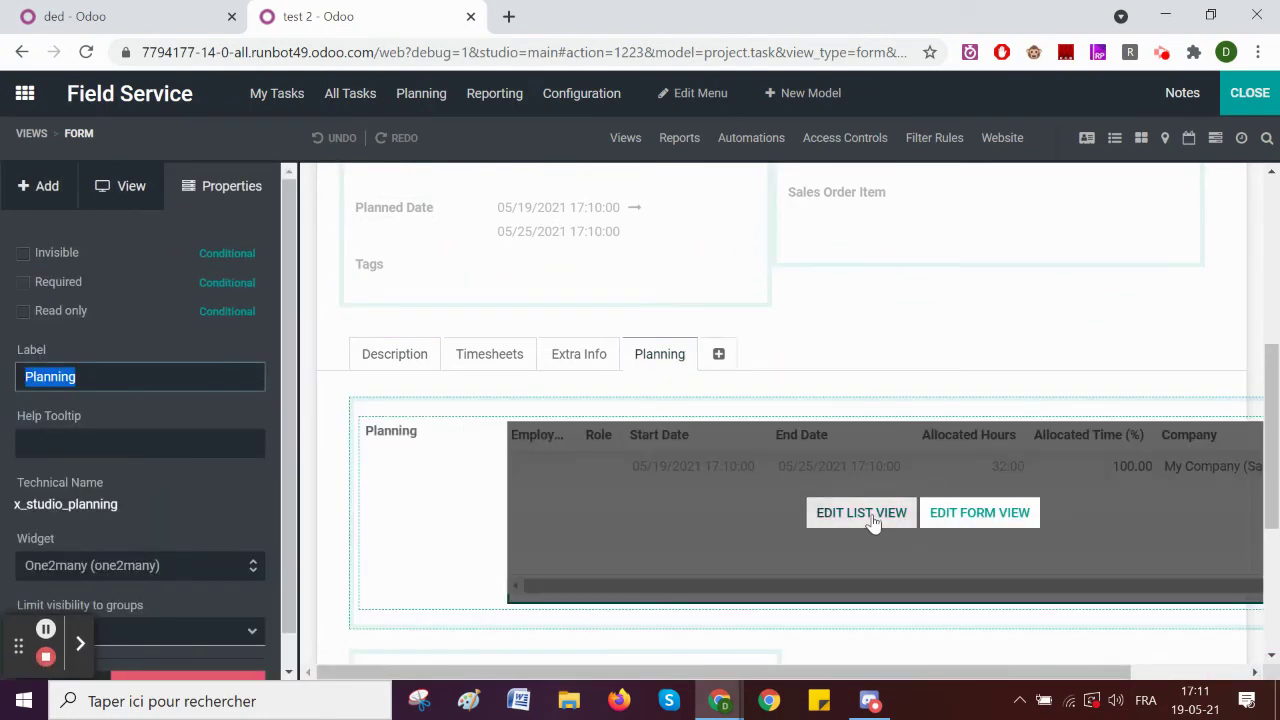
click(855, 515)
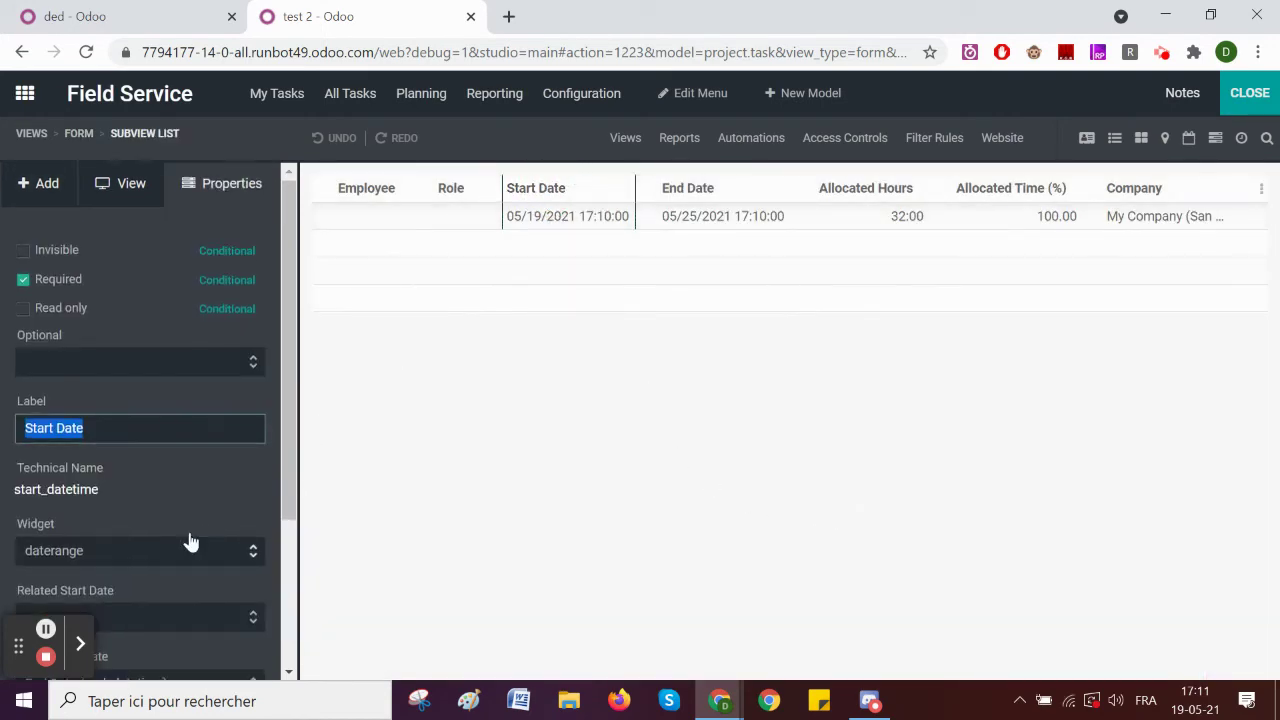
Step: Remove the Start Date and End Date fields from the Planning list subview
scroll(200, 560, down, 2)
click(187, 650)
click(350, 224)
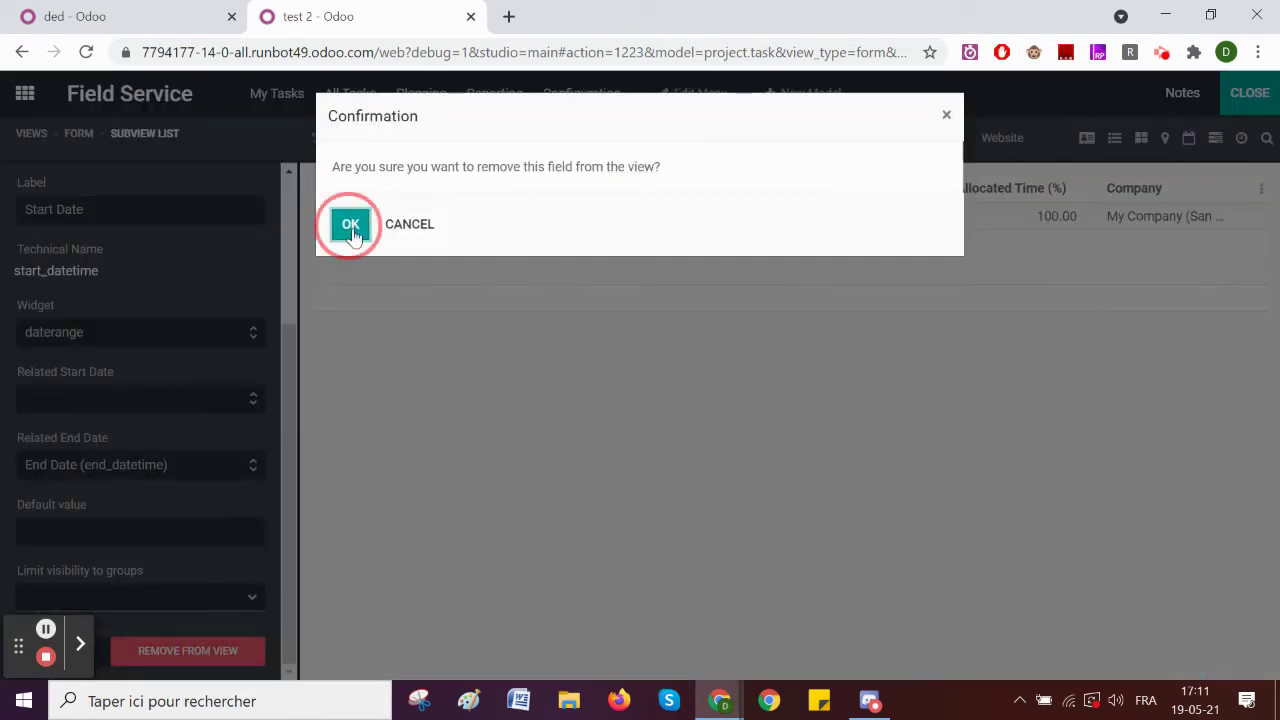
click(676, 188)
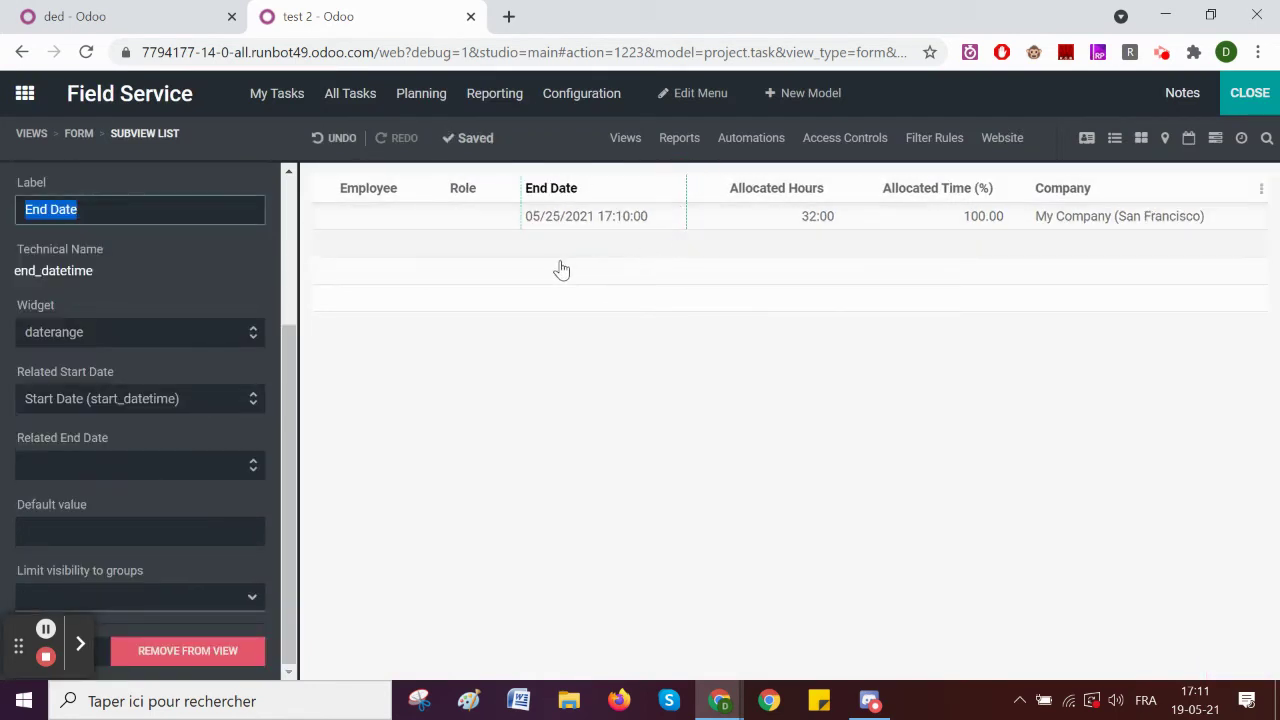
click(220, 652)
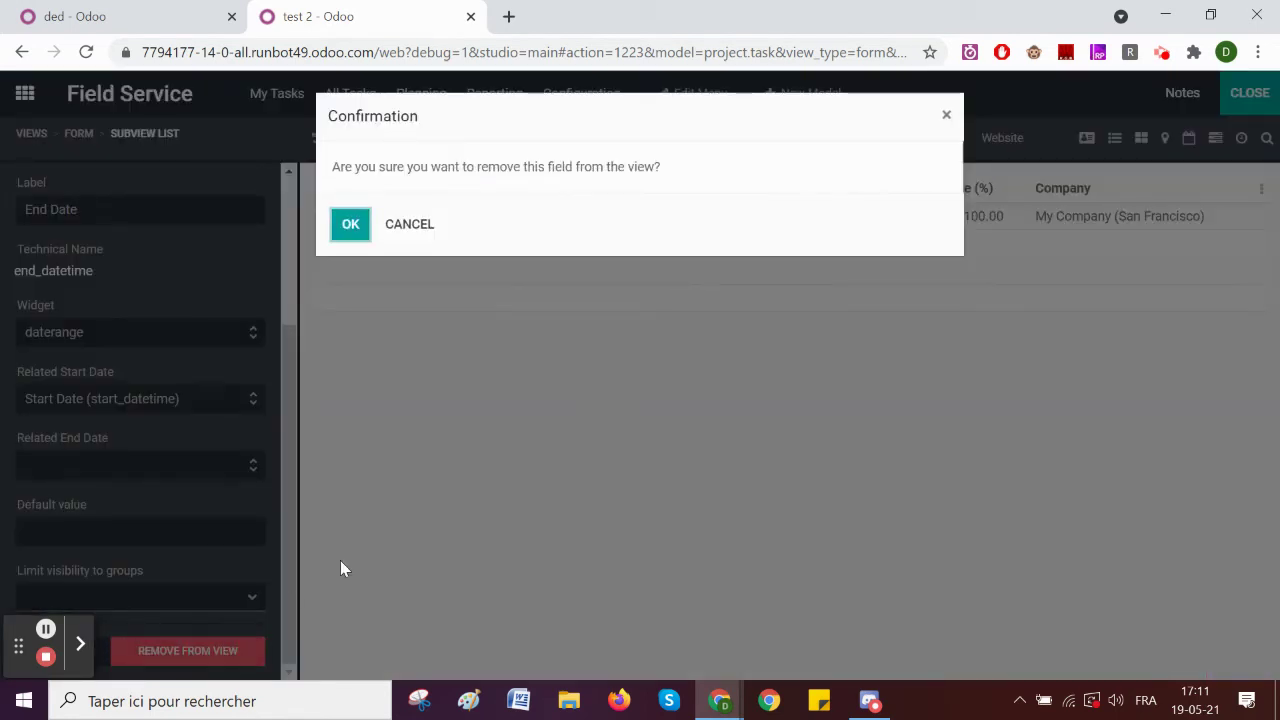
click(355, 224)
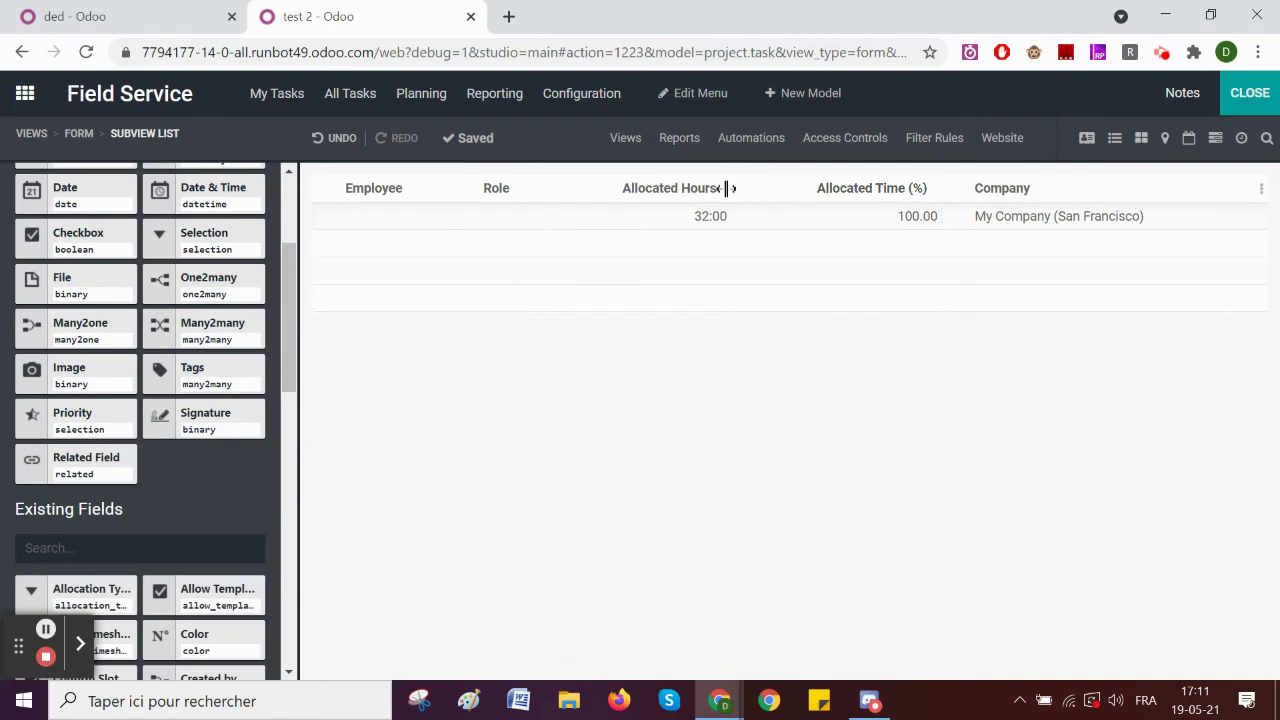
Step: Remove the Allocated Hours and Allocated Time (%) fields from the Planning list subview and close Studio
click(718, 189)
click(180, 652)
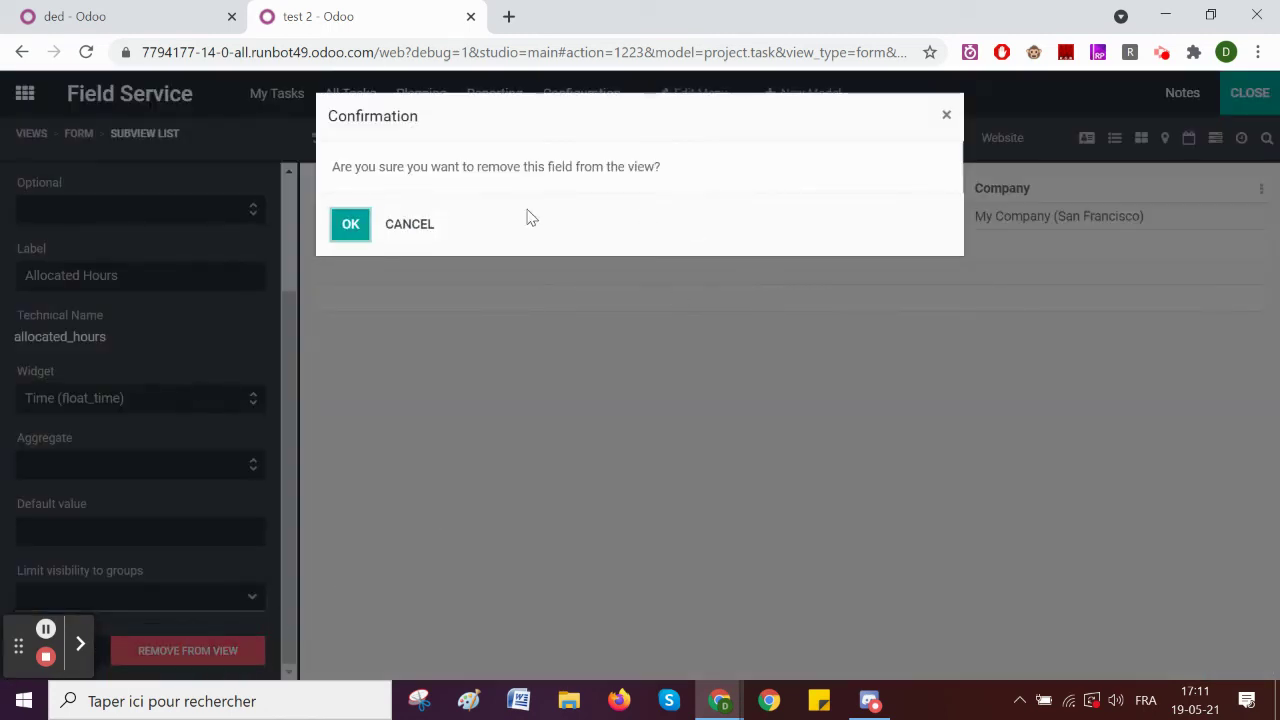
click(345, 226)
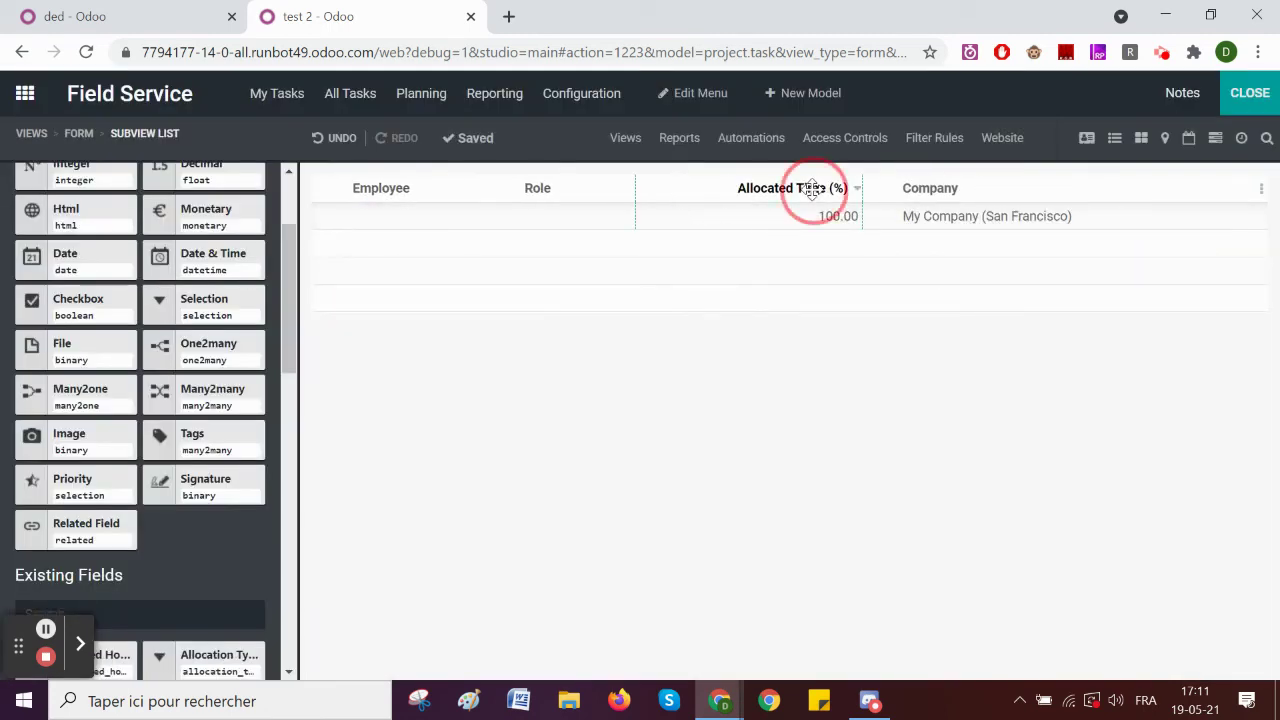
click(812, 188)
click(182, 651)
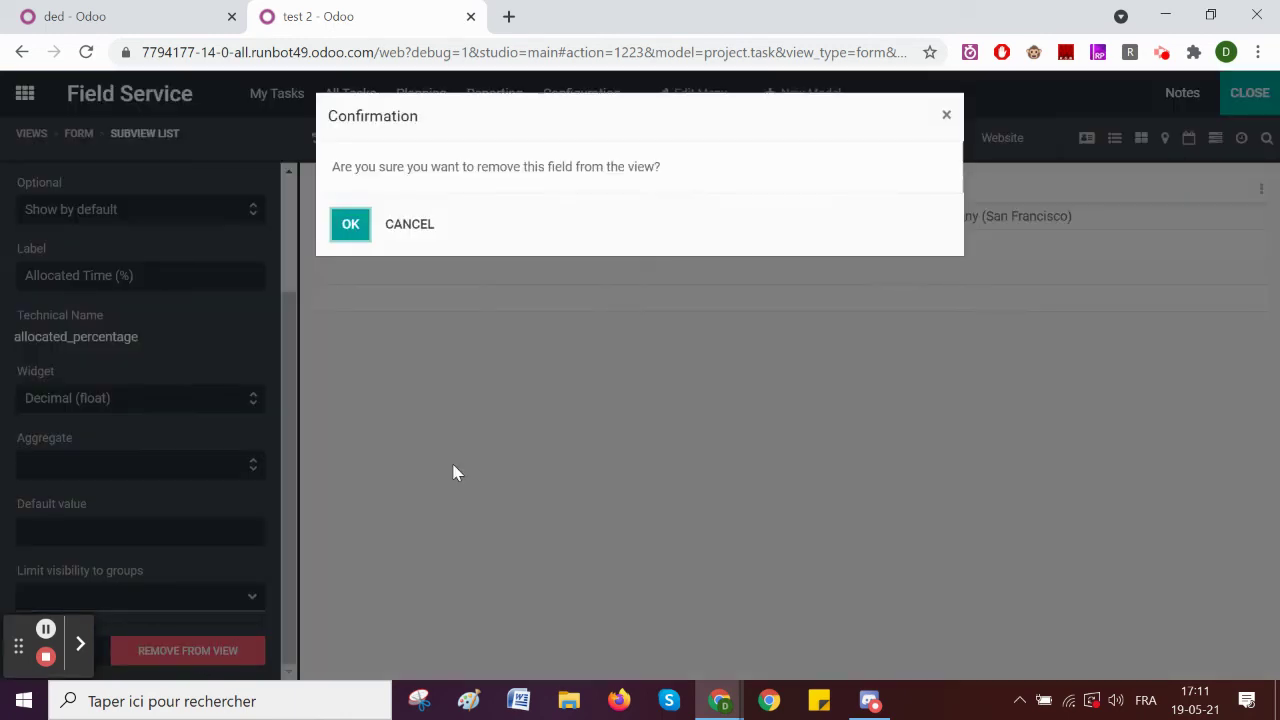
click(340, 225)
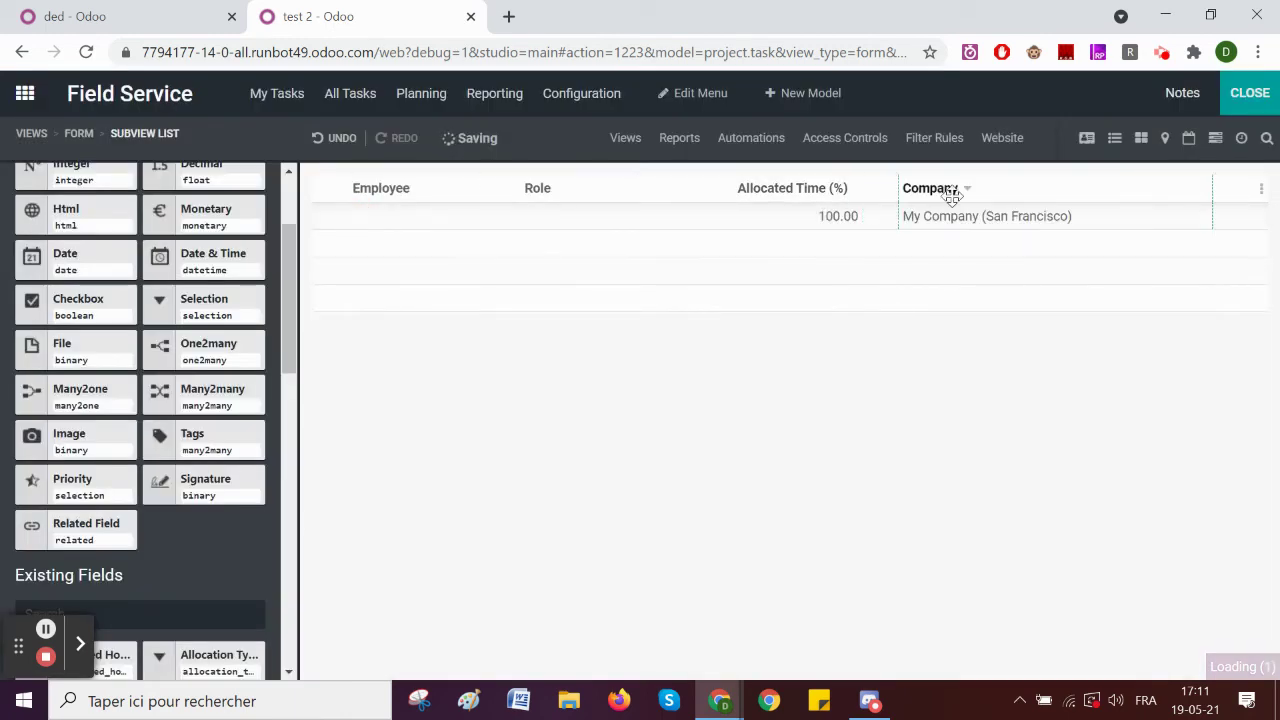
click(1234, 99)
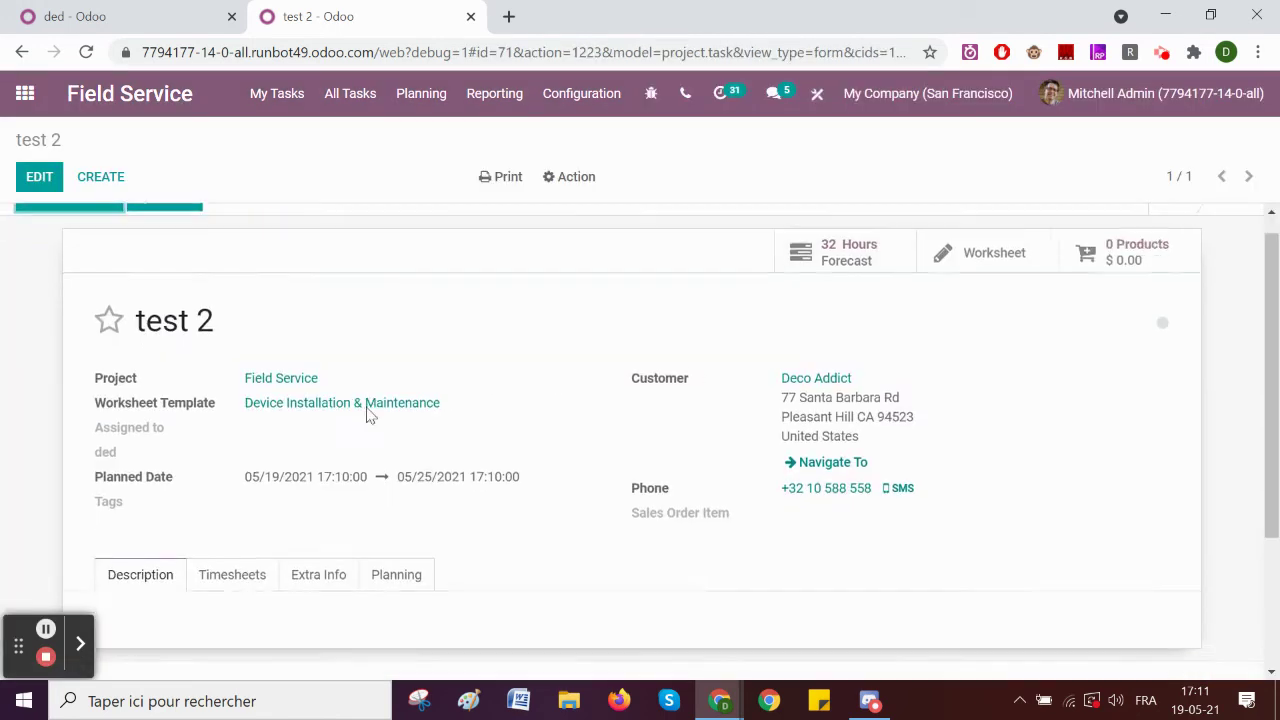
Step: Edit the test 2 task and assign the admin employee to its existing planning line
click(406, 494)
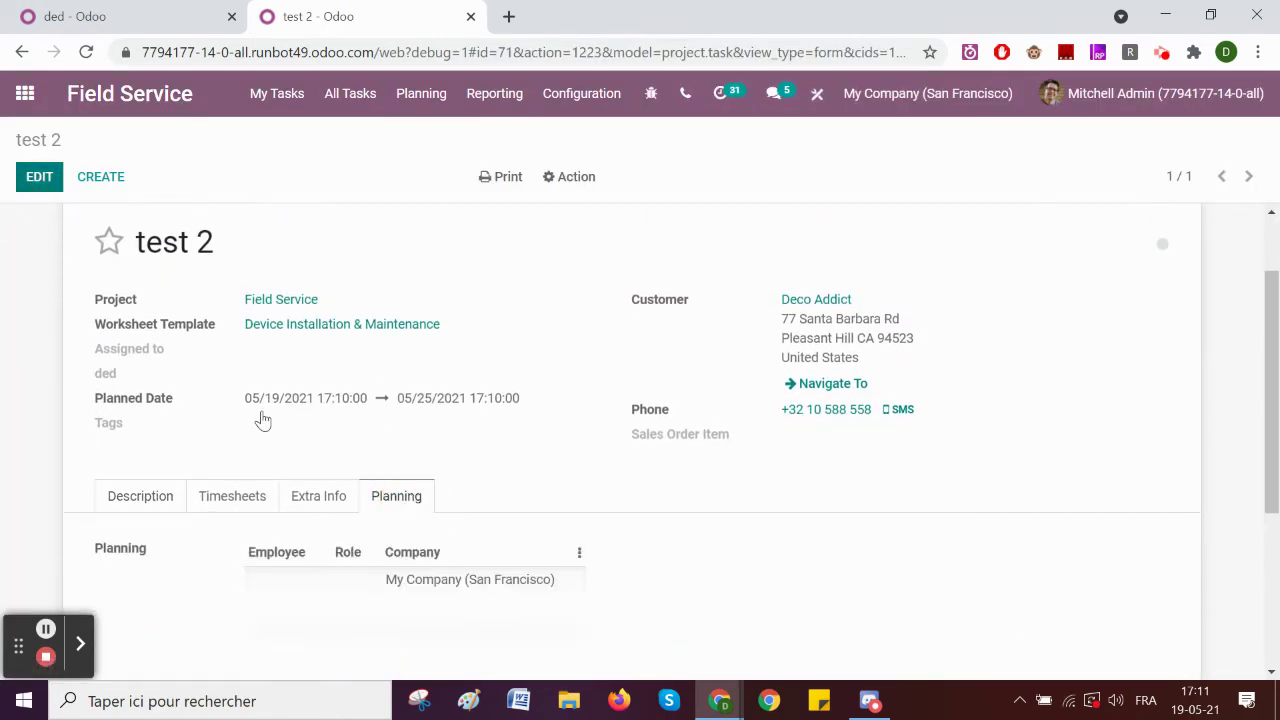
click(262, 420)
scroll(349, 454, down, 2)
click(275, 409)
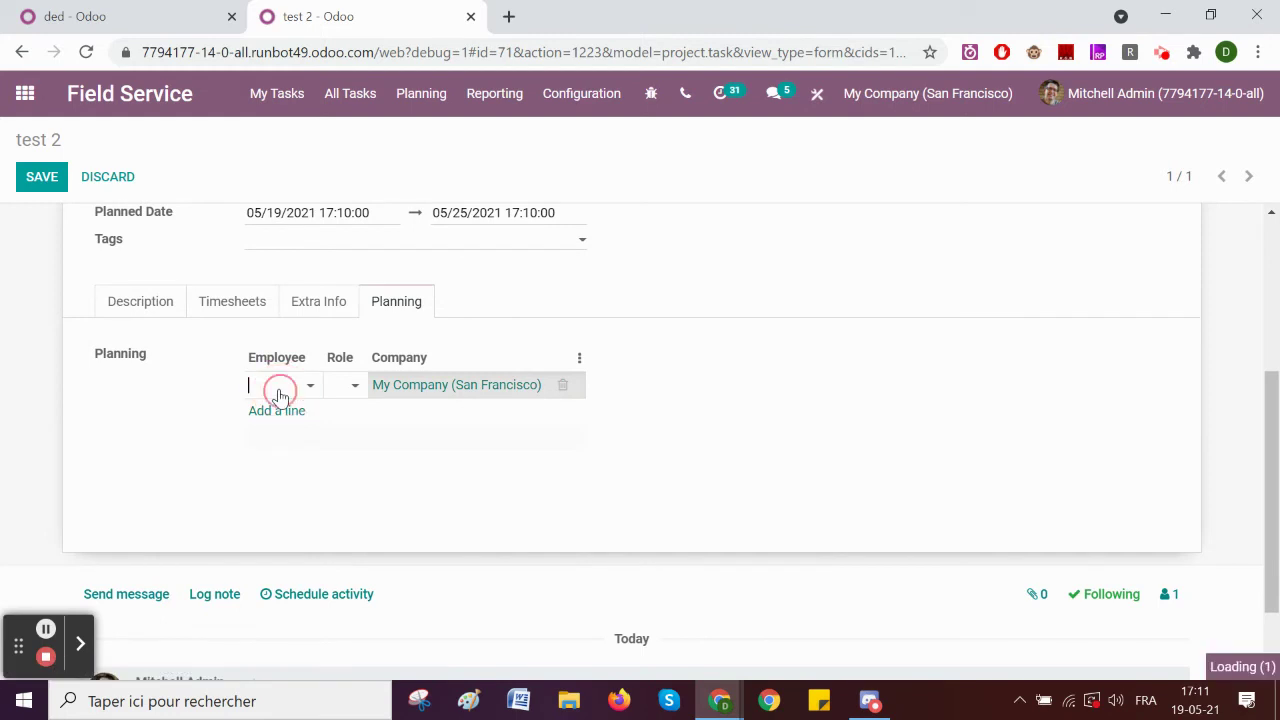
click(280, 392)
text(adm)
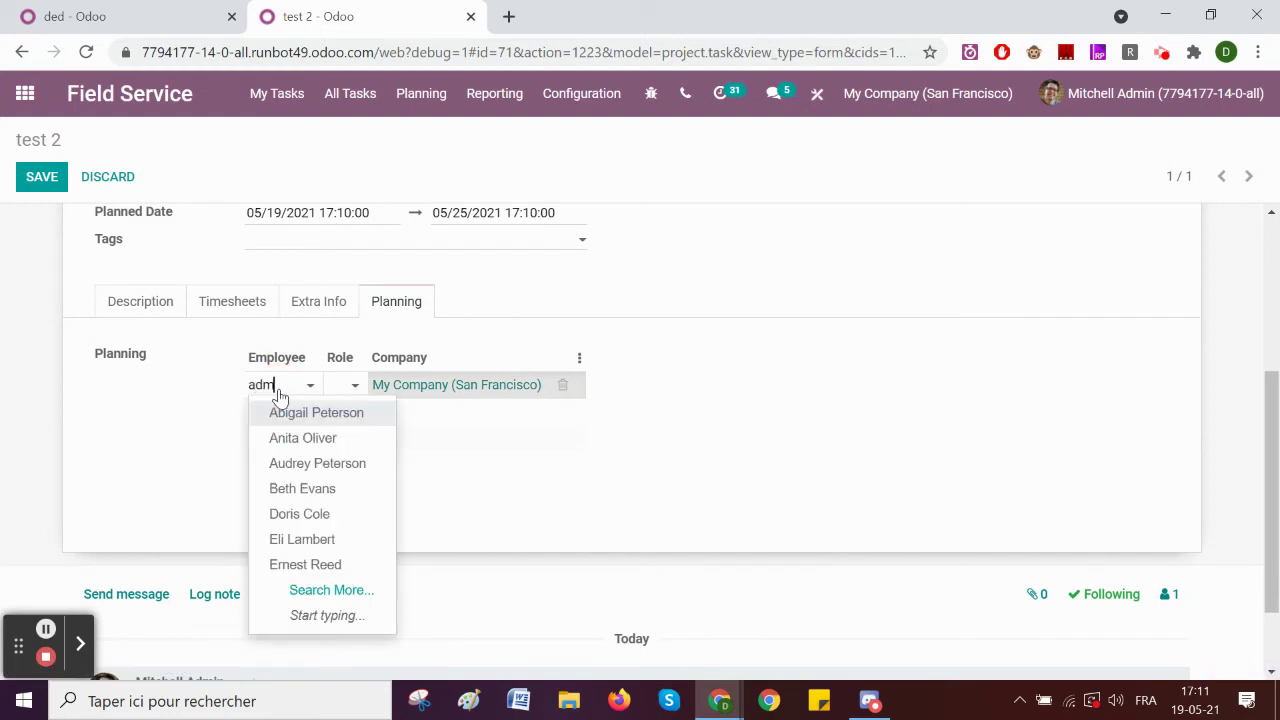
text(in)
click(280, 412)
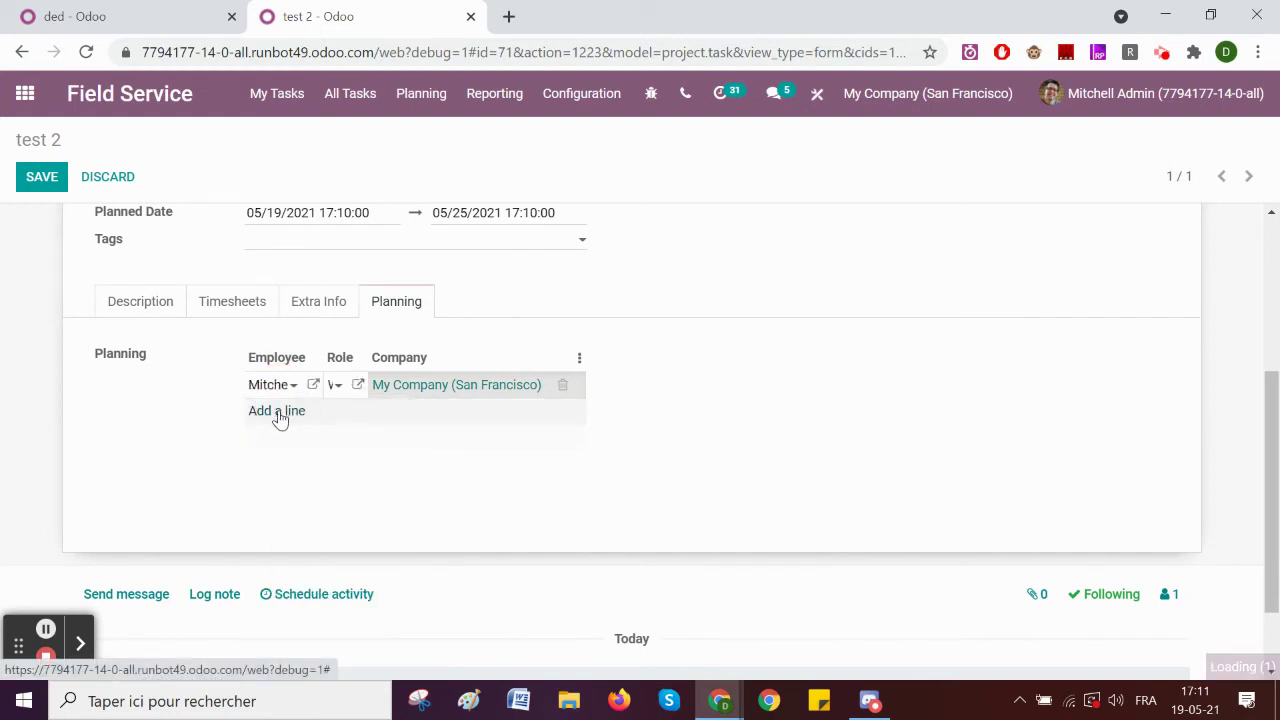
Step: Add a second planning line for the demo employee and save the task
click(280, 414)
text(de)
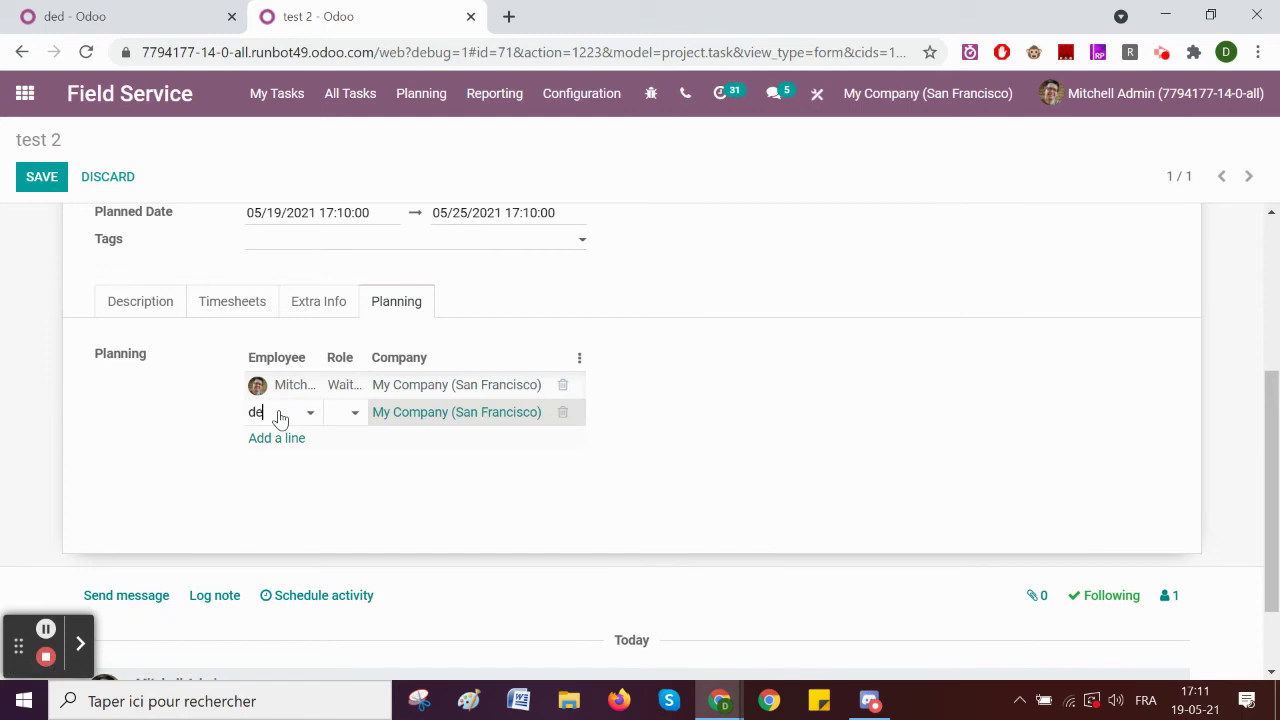
text(mo)
click(279, 441)
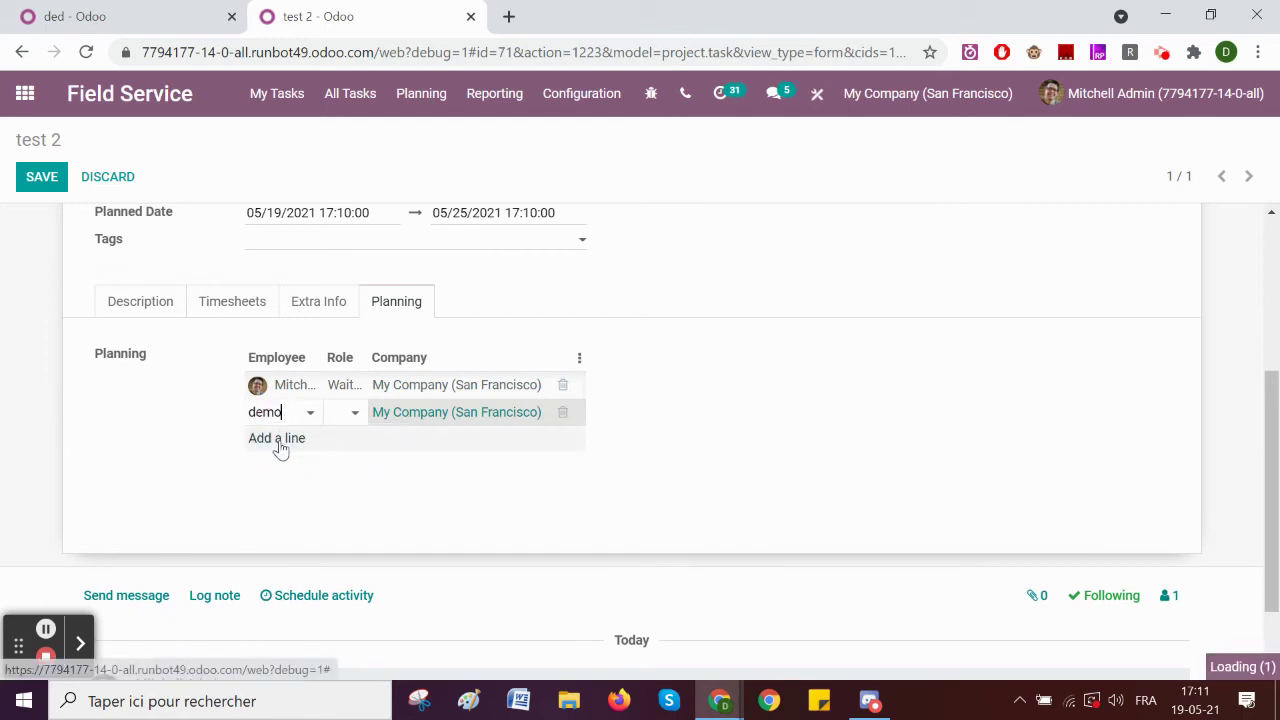
click(41, 183)
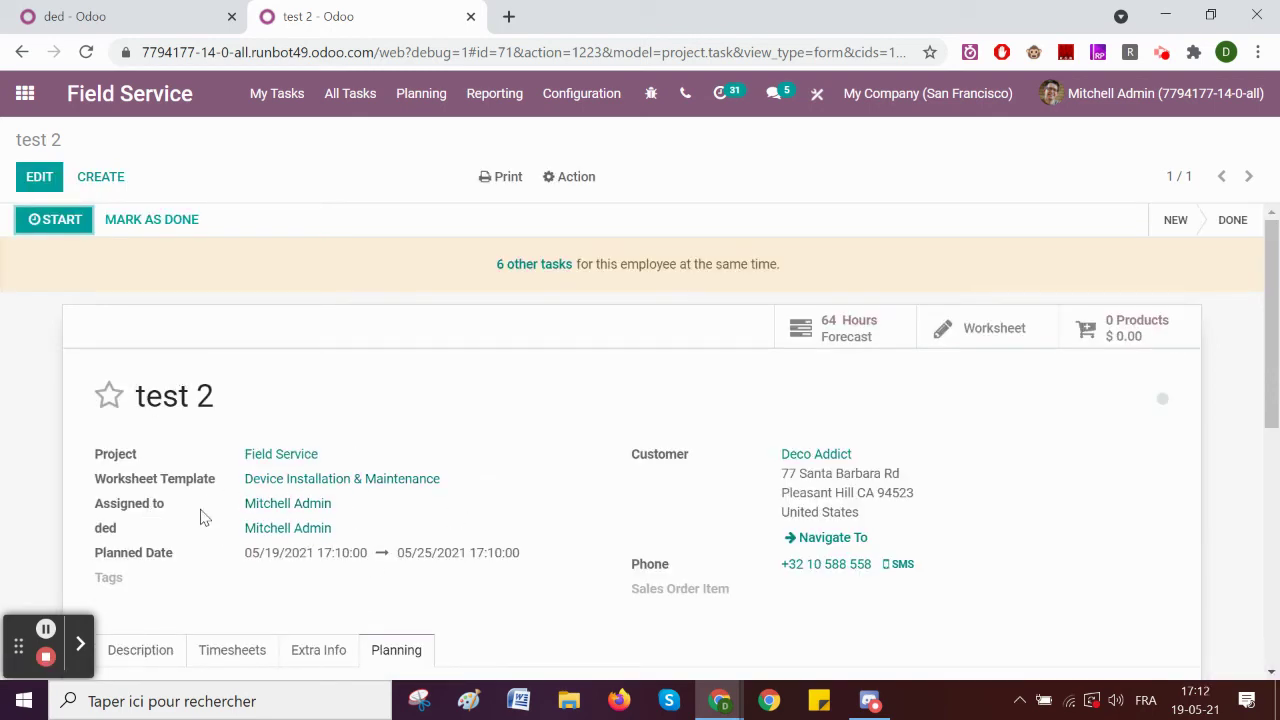
Step: Review the task's saved planning lines and open the Planning app to check the test 2 shifts in the employee schedule
scroll(300, 490, down, 1)
scroll(430, 452, down, 2)
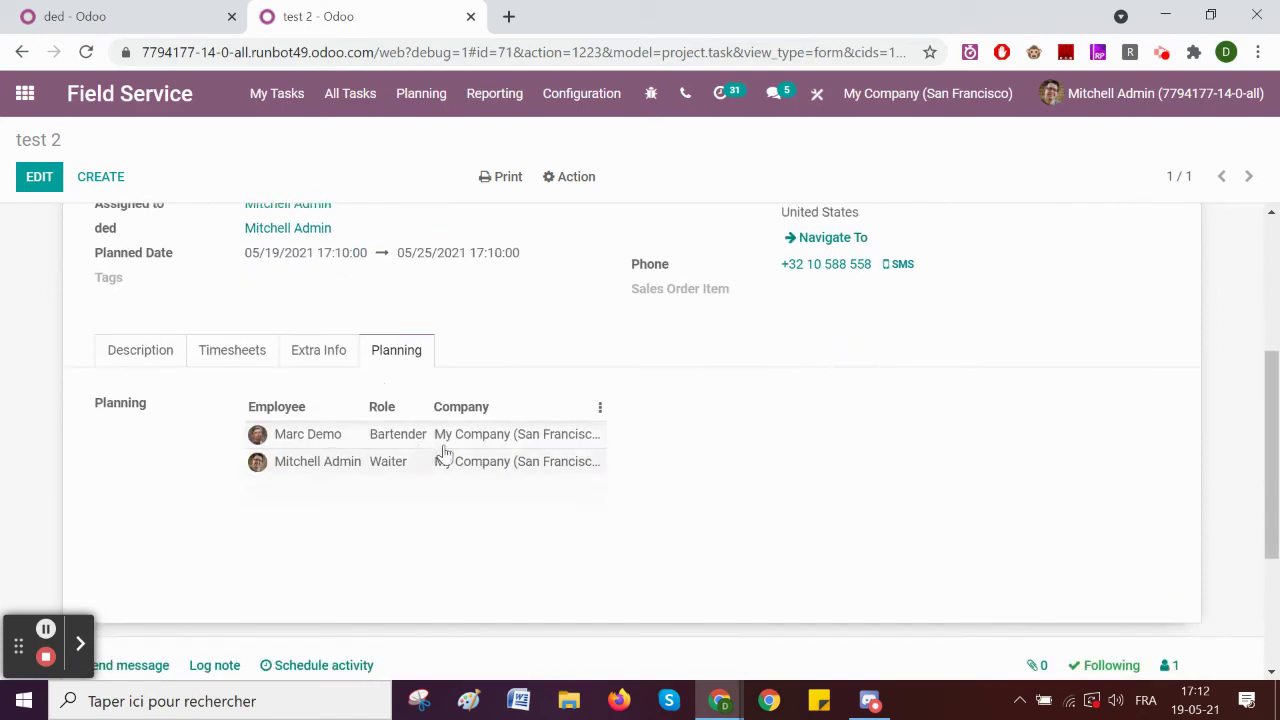
click(24, 92)
scroll(474, 434, down, 2)
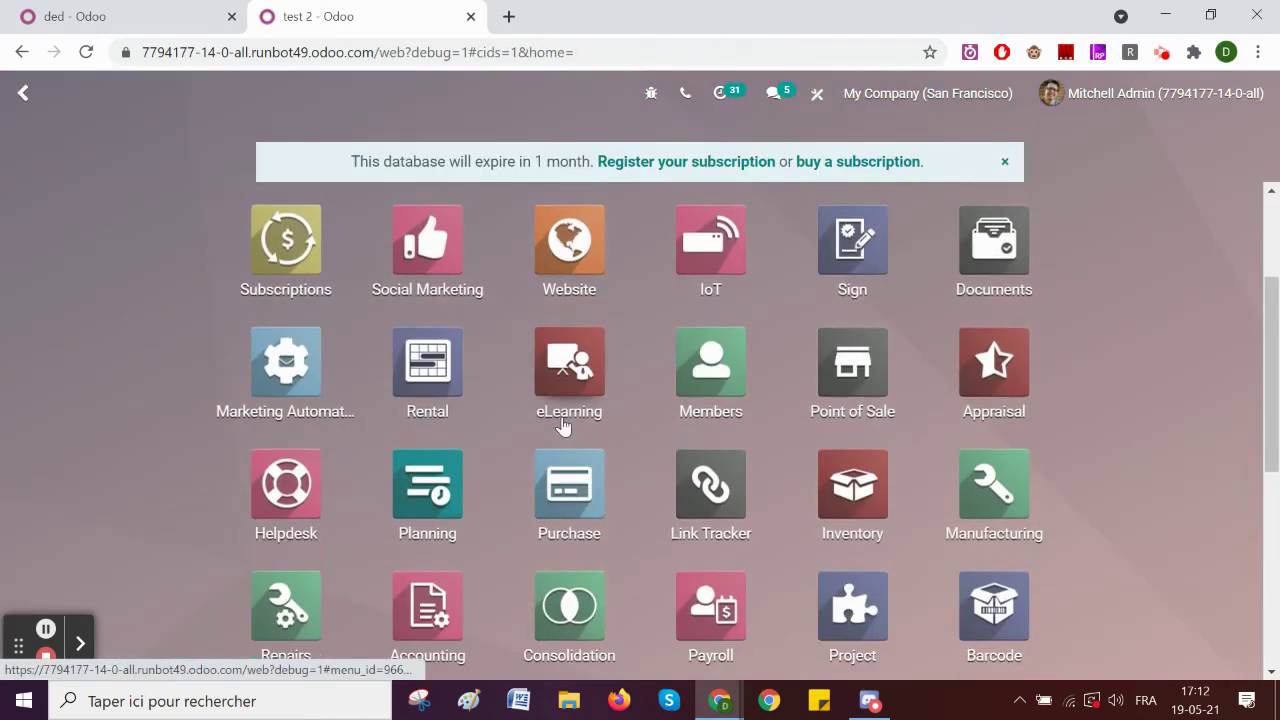
click(415, 487)
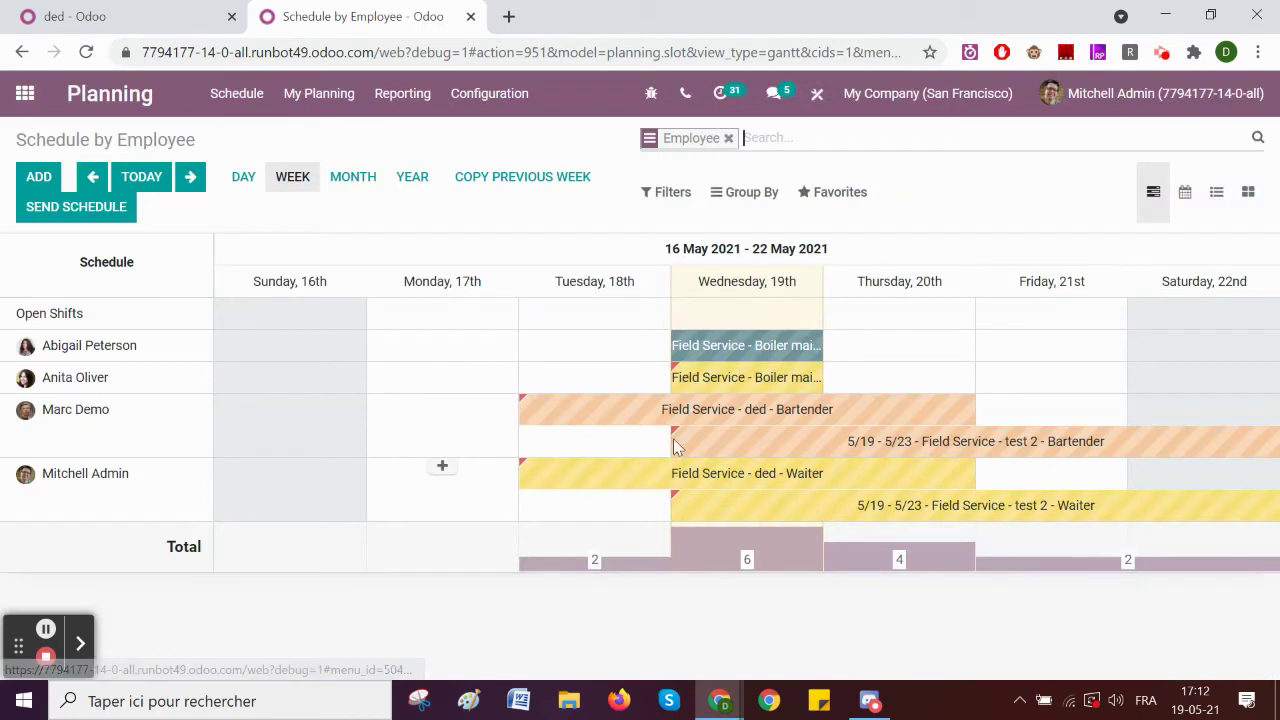
Step: Check the dates of the demo employee's test 2 shift in the schedule and close it
mouse_move(995, 510)
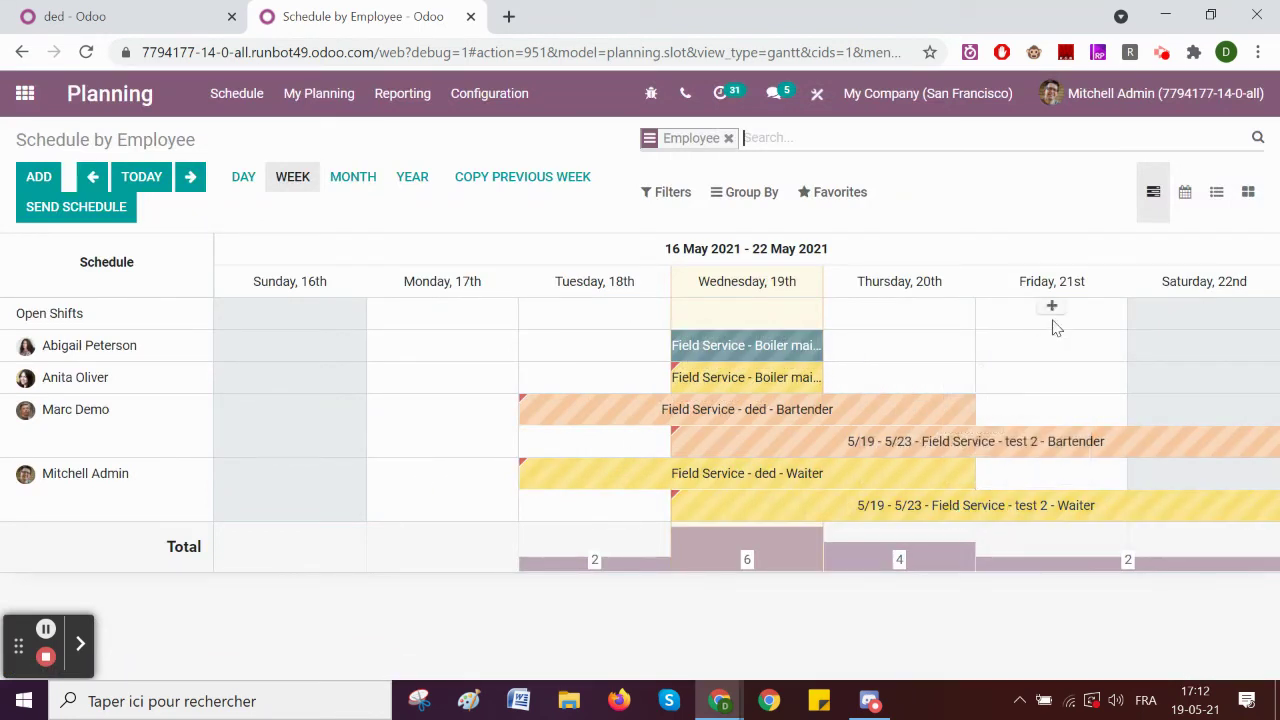
click(983, 447)
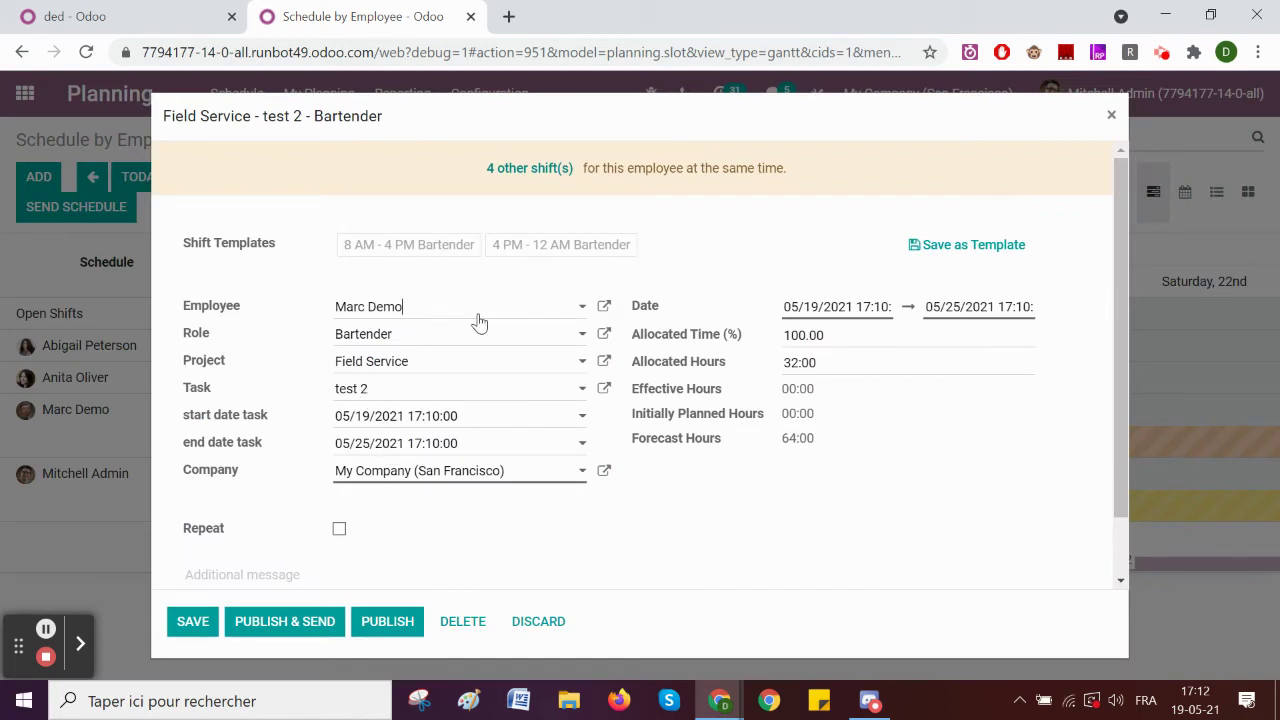
click(1111, 118)
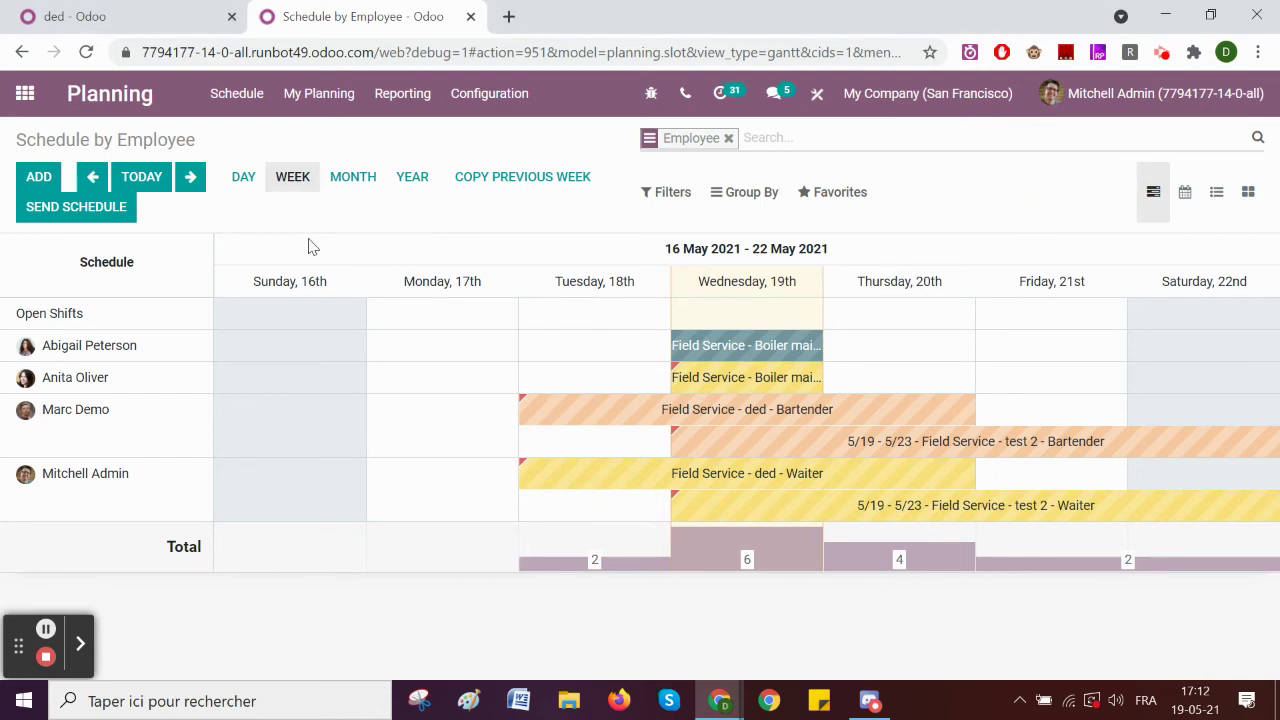
Step: Switch to the Field Service app's My Tasks view and remove its My Tasks filter
click(25, 93)
scroll(587, 430, down, 2)
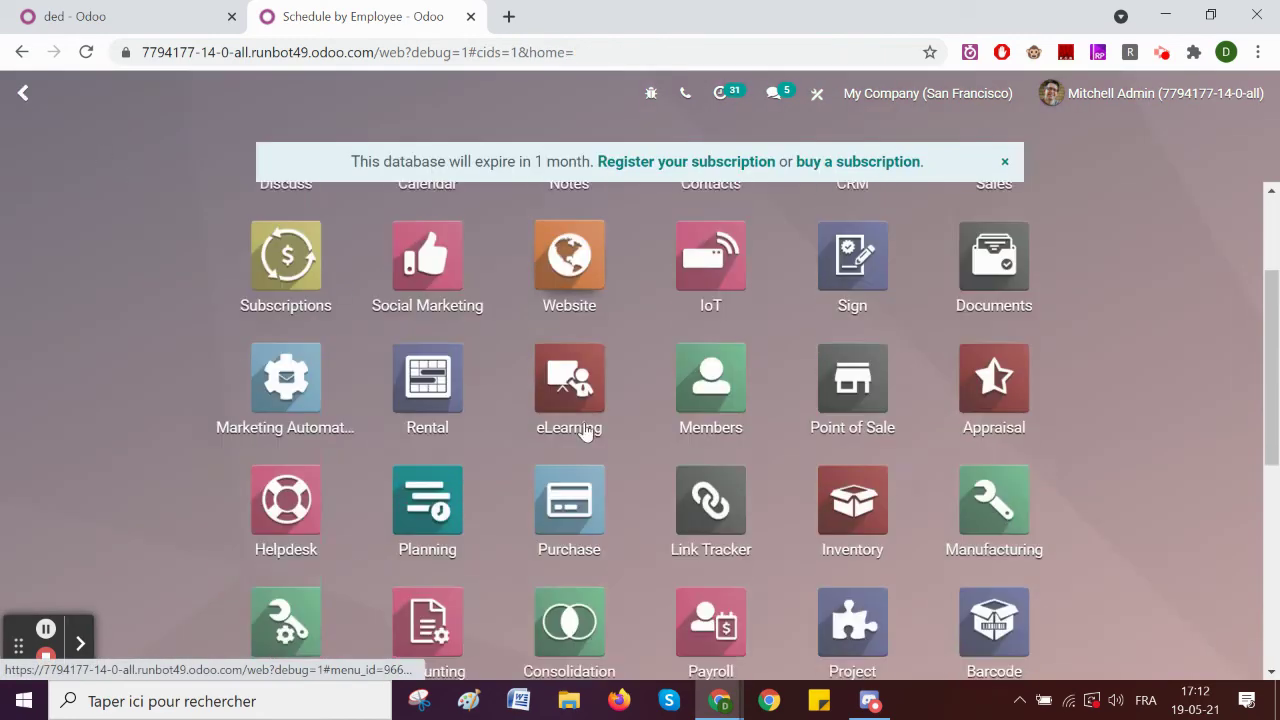
scroll(587, 430, up, 2)
scroll(708, 432, down, 2)
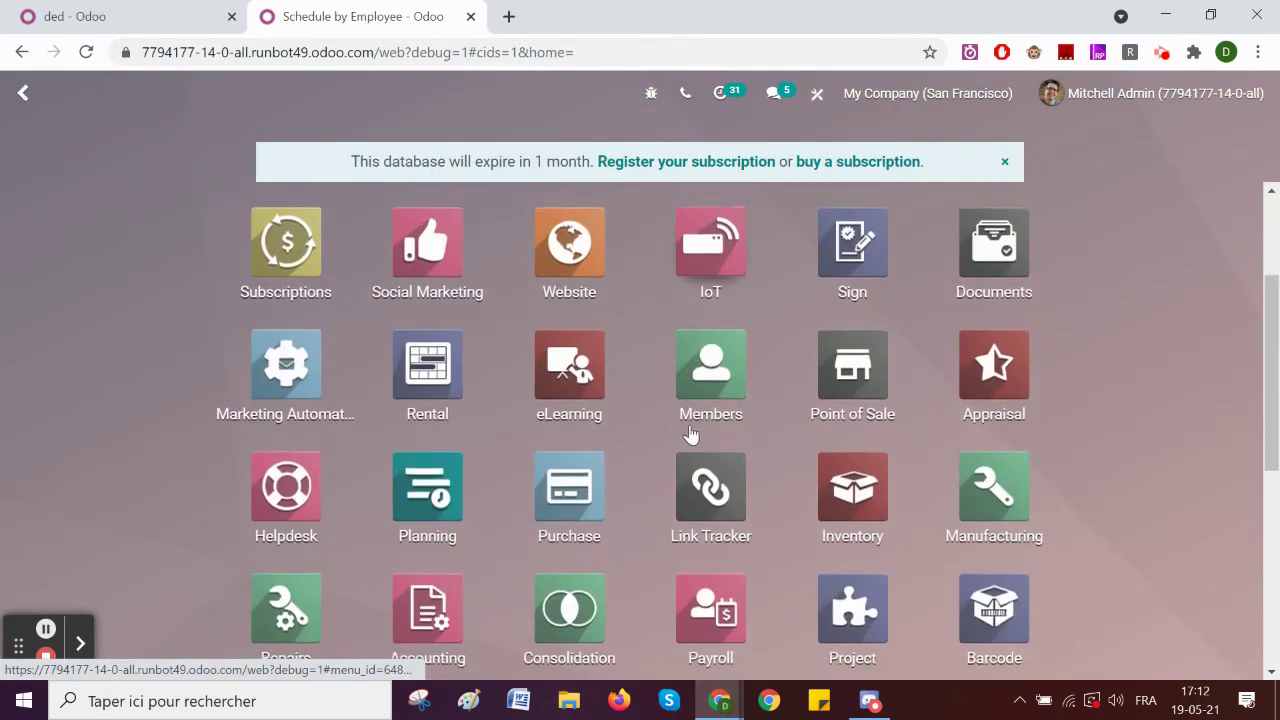
scroll(651, 447, down, 2)
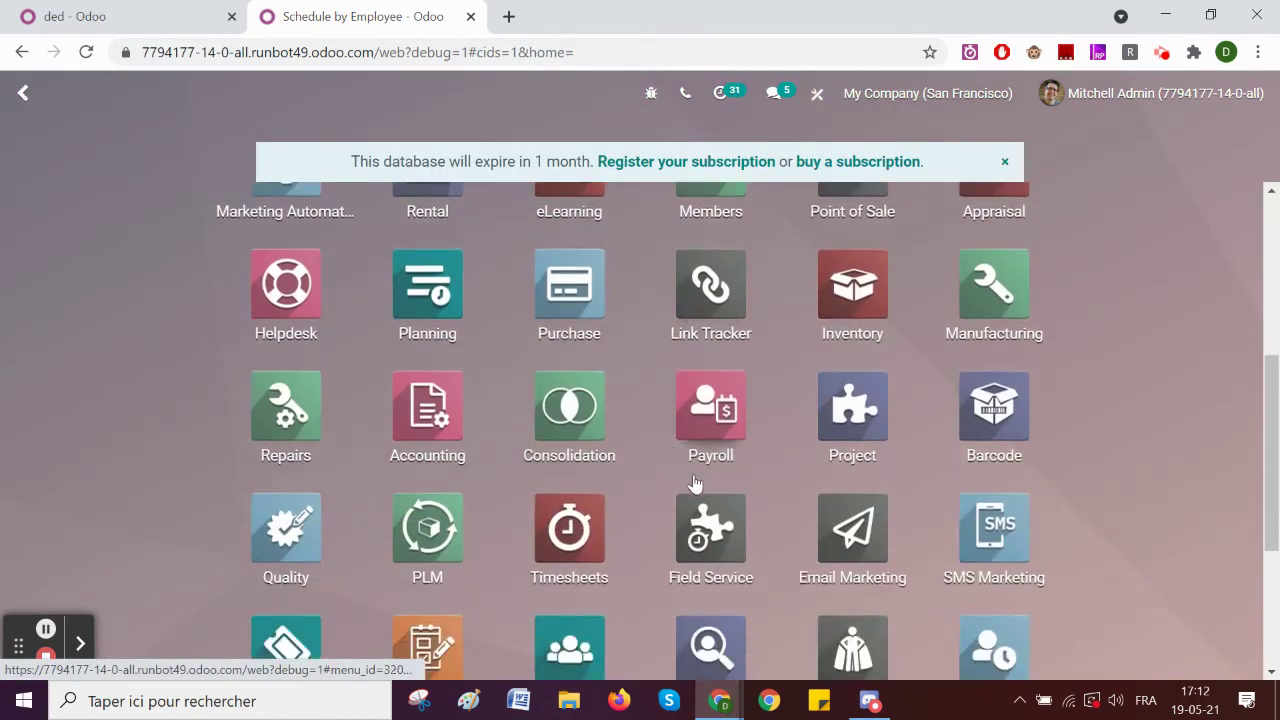
click(706, 509)
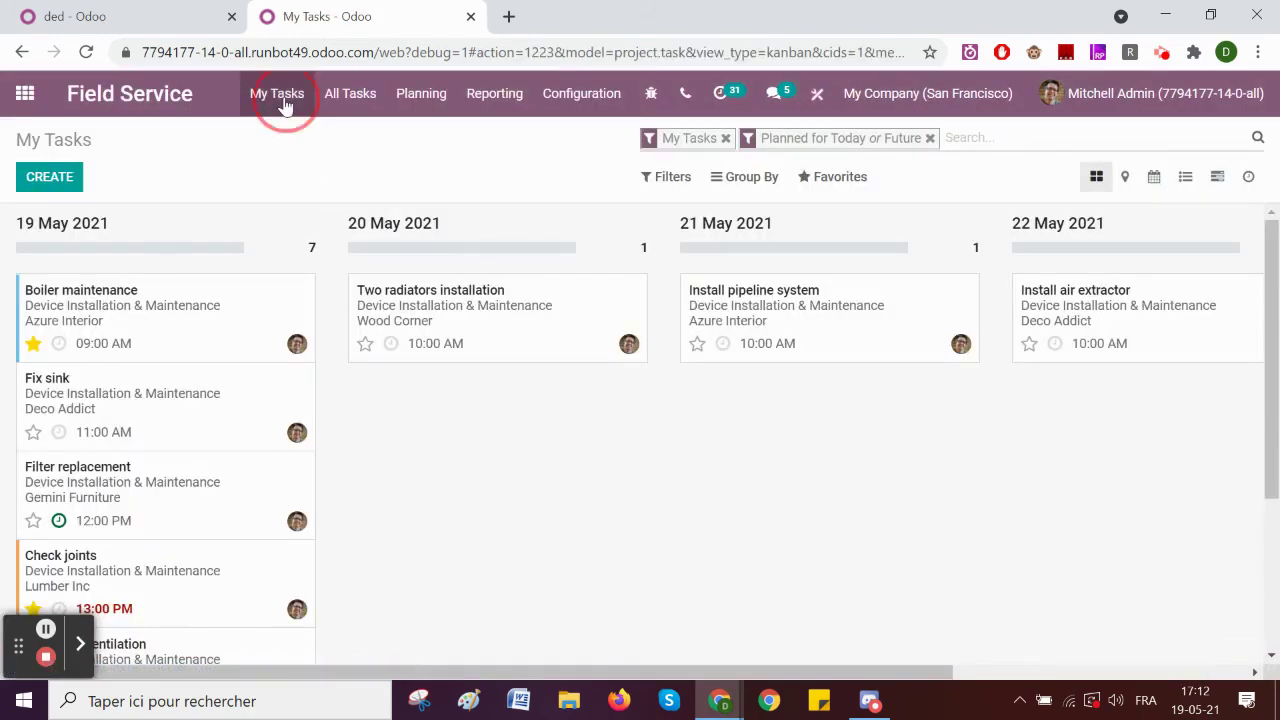
click(277, 93)
click(285, 134)
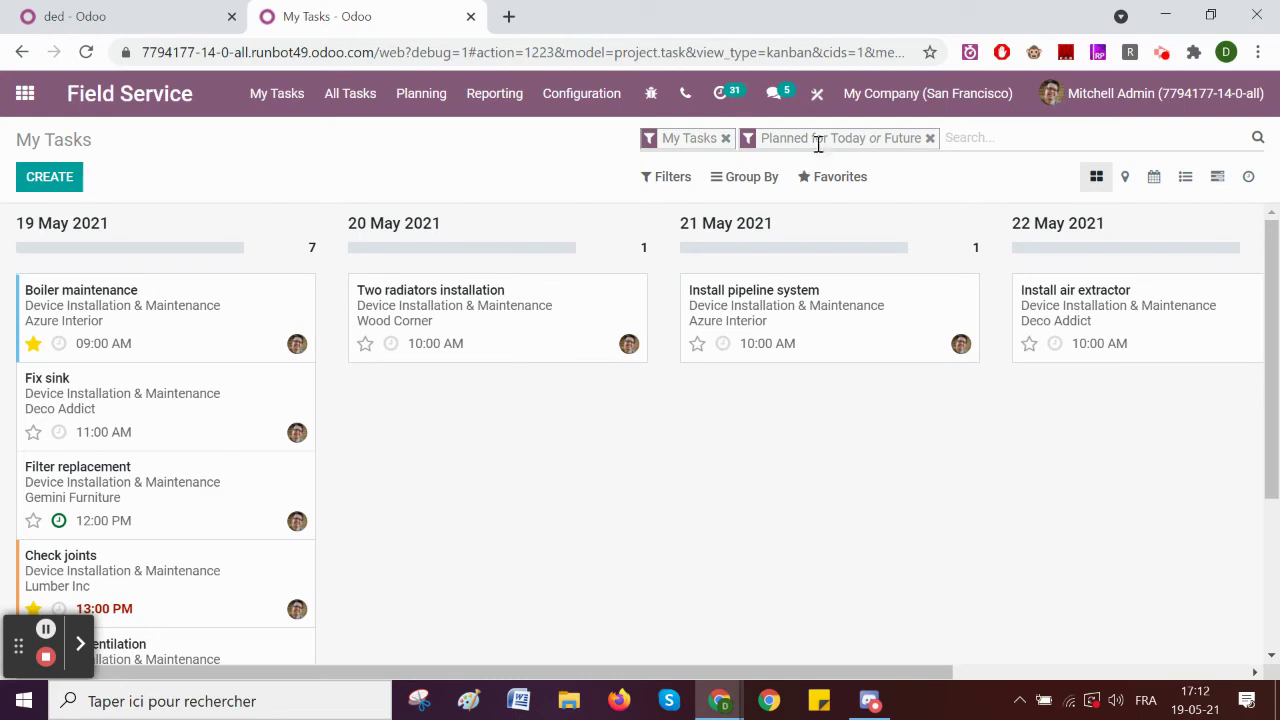
click(726, 139)
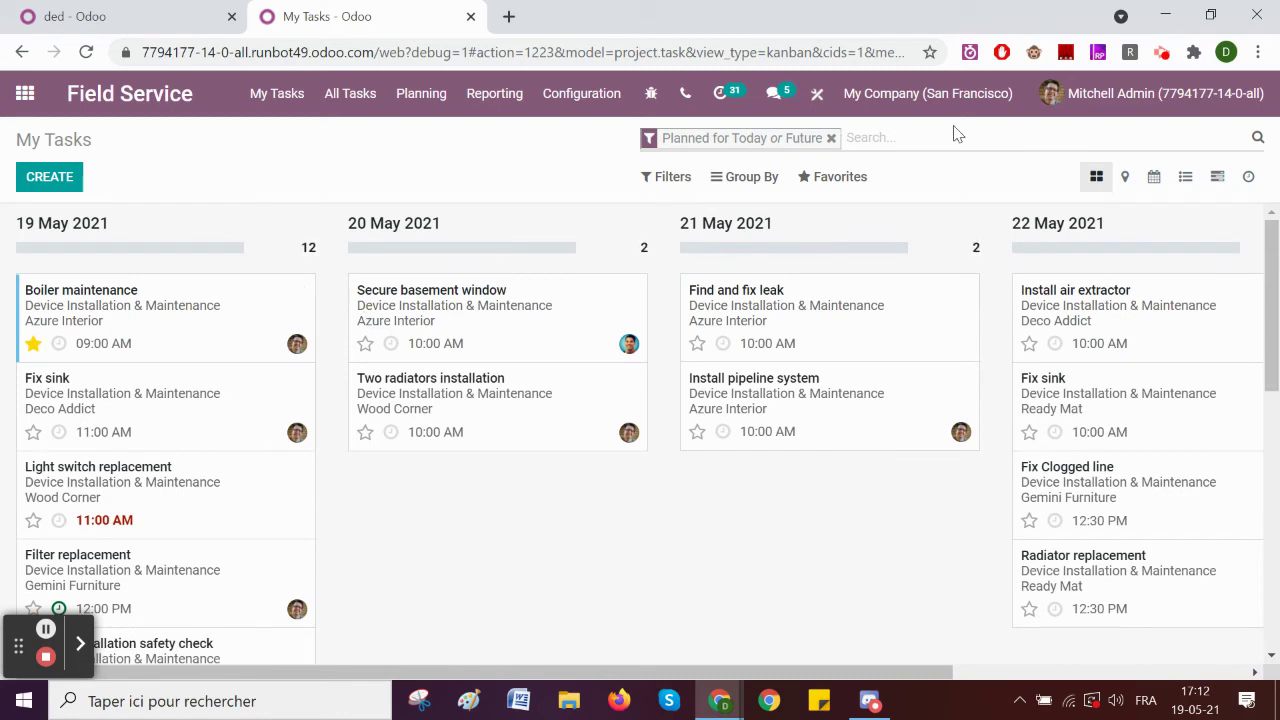
Step: Examine the Planning list of the Secure basement window task and return to the My Tasks overview
click(443, 333)
scroll(463, 353, down, 2)
click(400, 401)
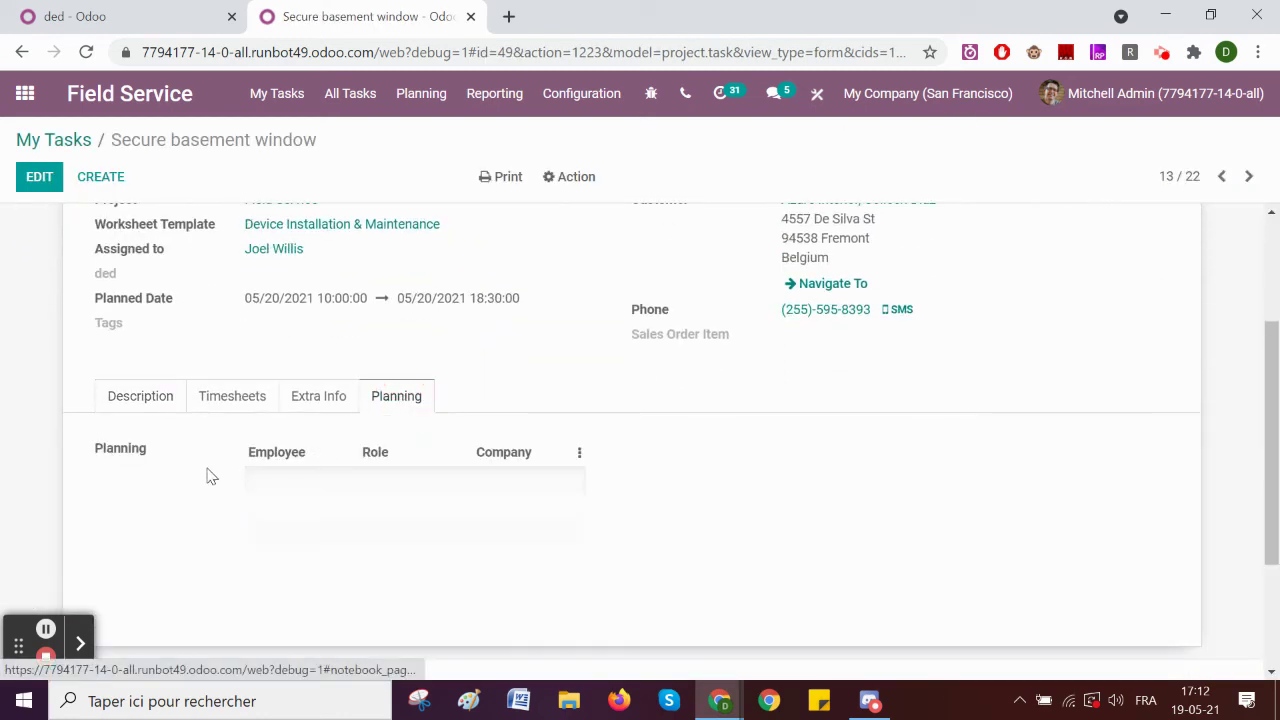
scroll(358, 422, up, 2)
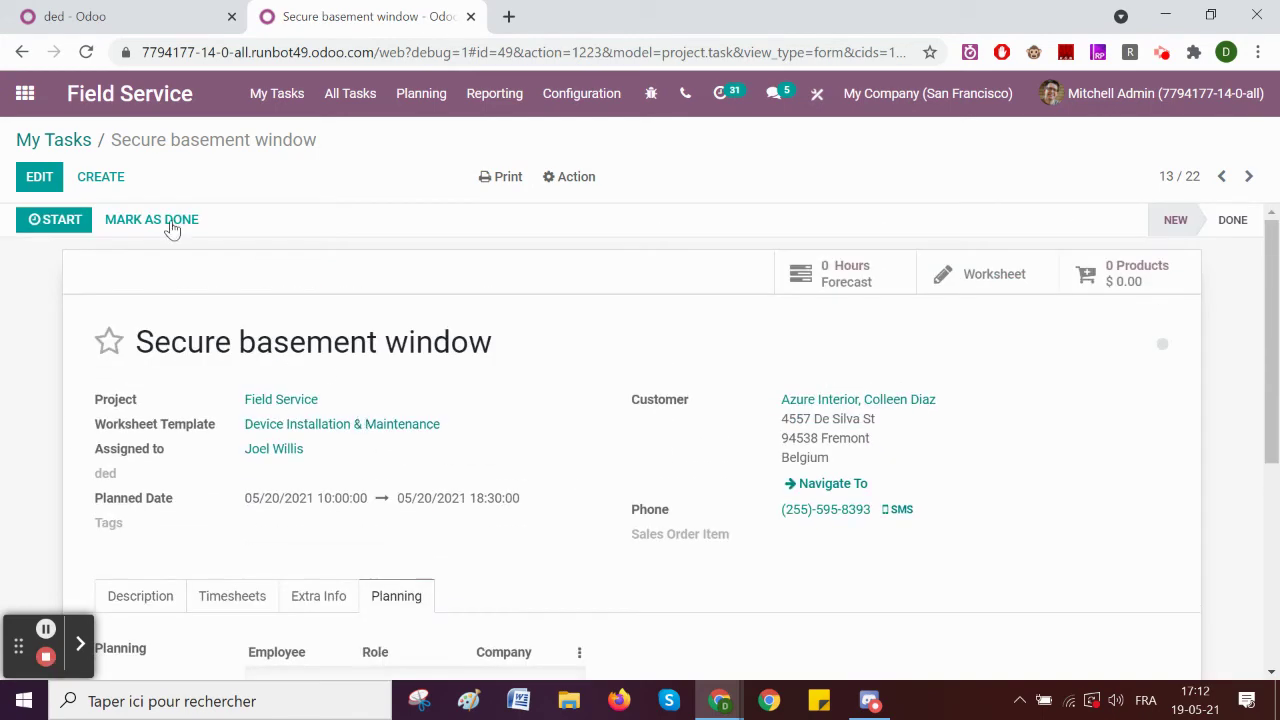
click(25, 93)
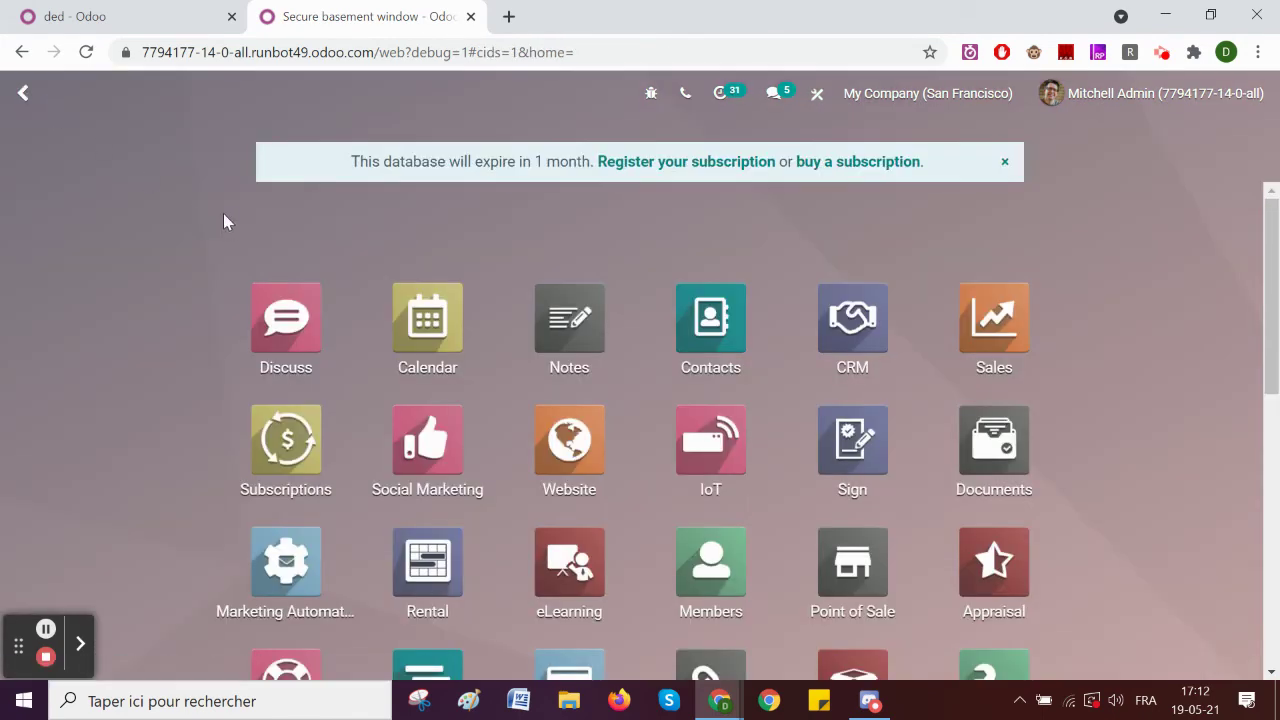
click(21, 96)
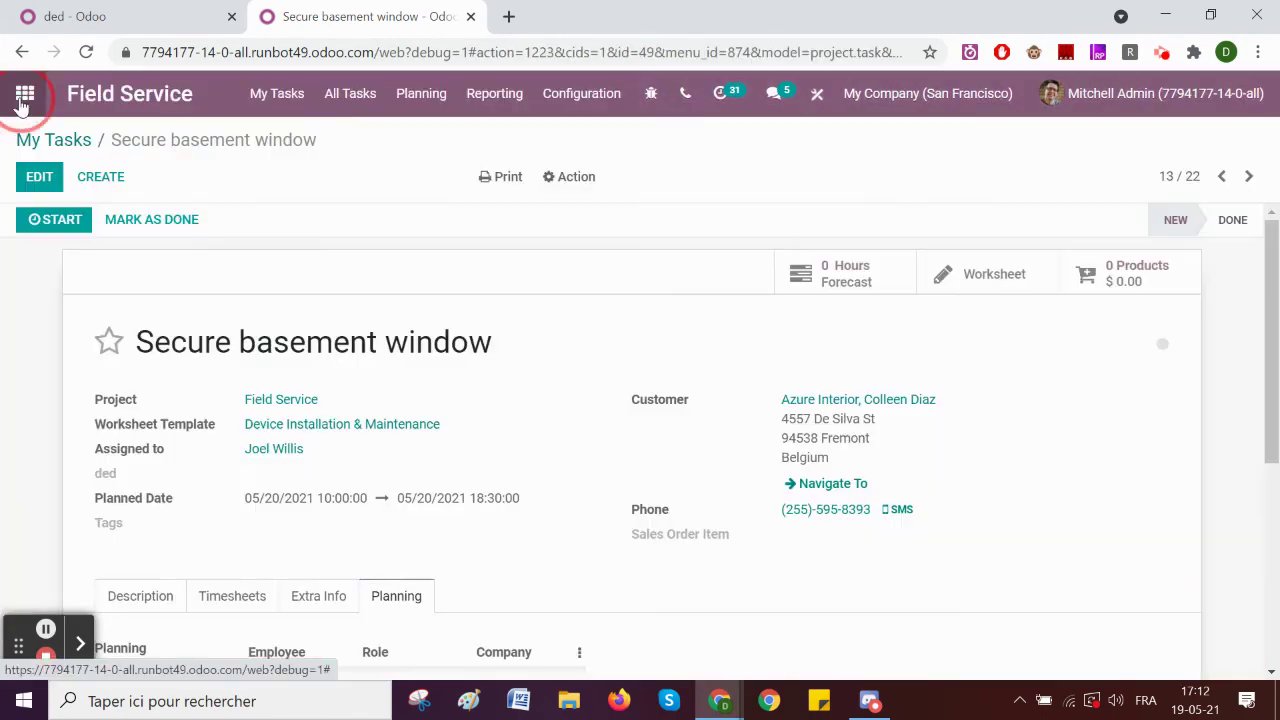
click(62, 142)
click(920, 142)
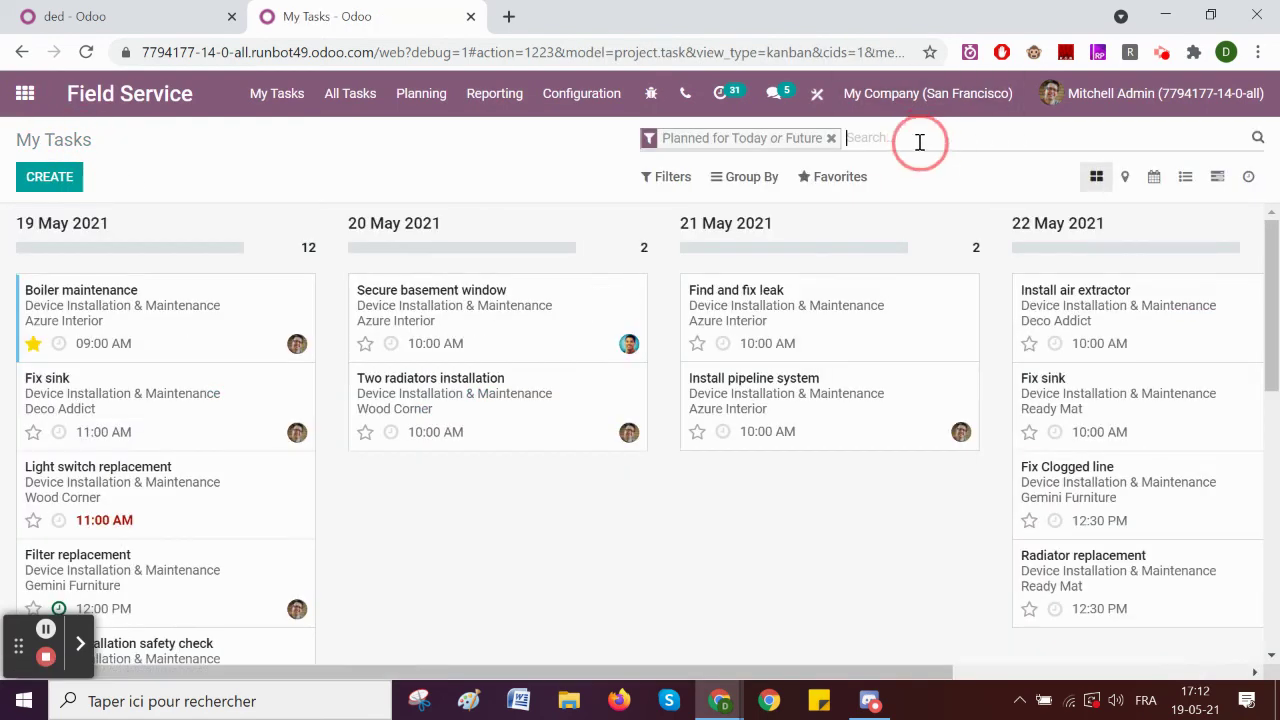
Step: Add a custom filter for tasks whose Assigned to field contains "admin"
click(677, 182)
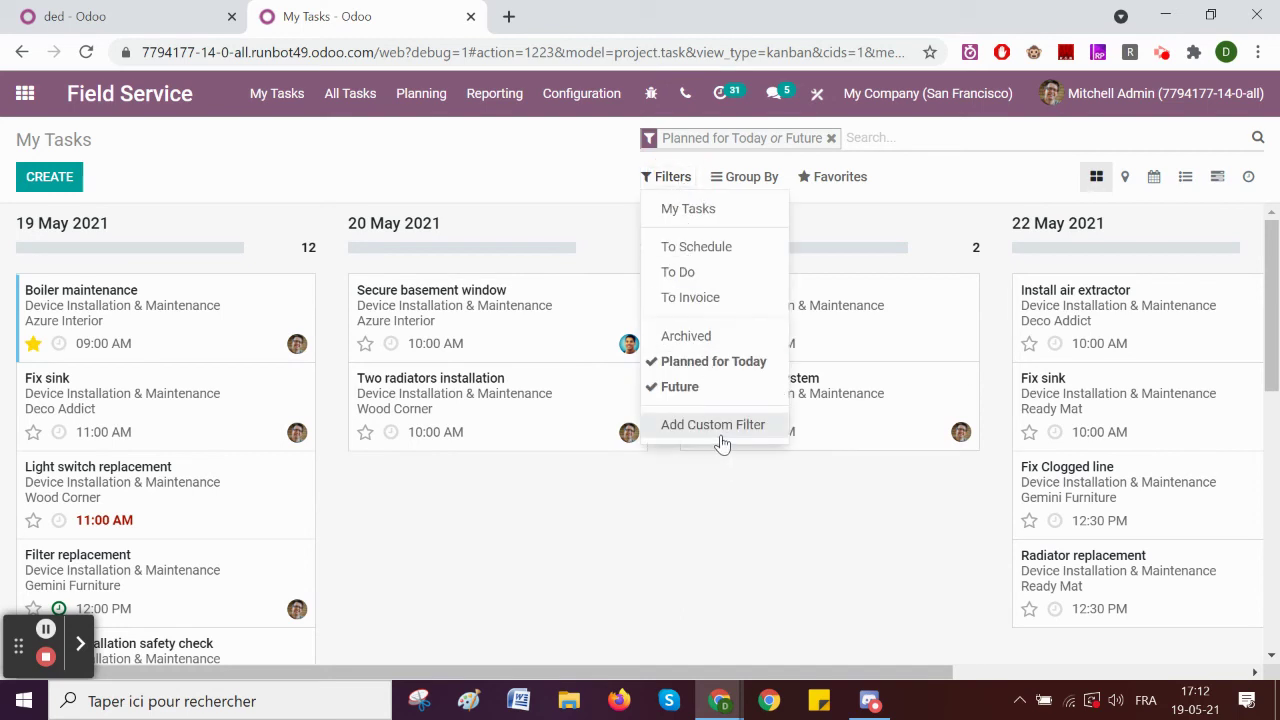
click(721, 438)
click(747, 451)
text(as)
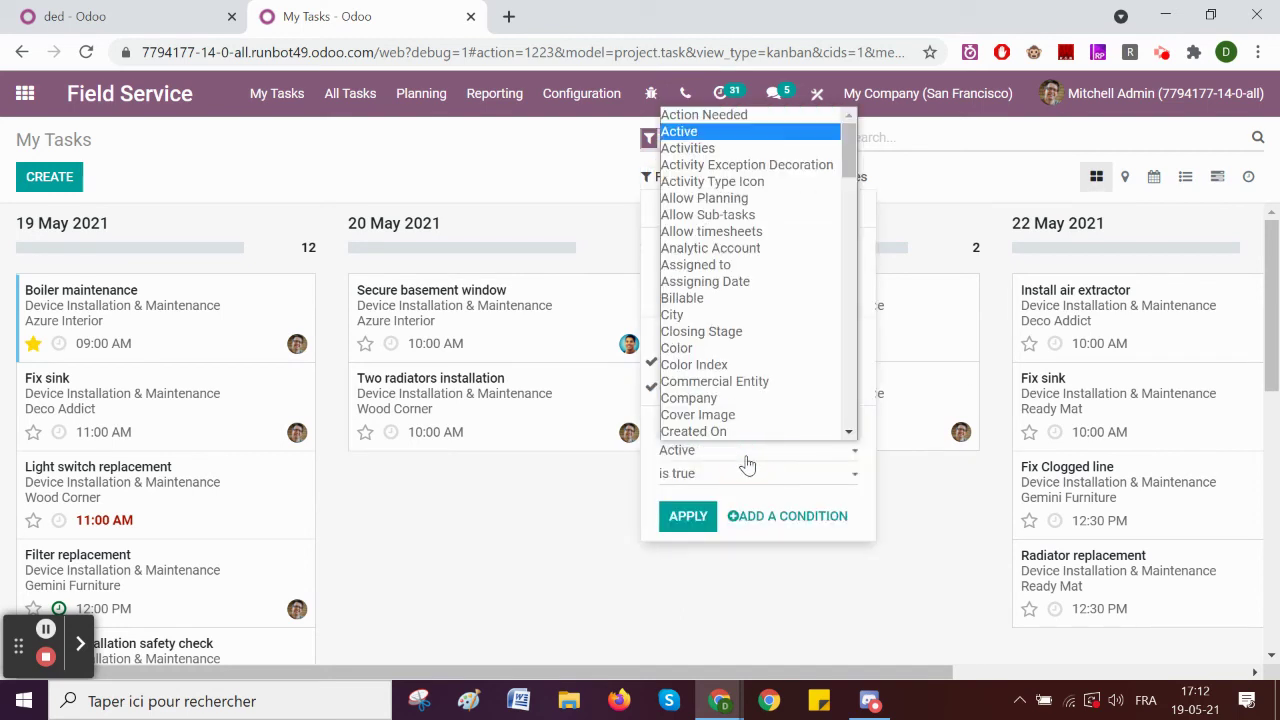
key(Return)
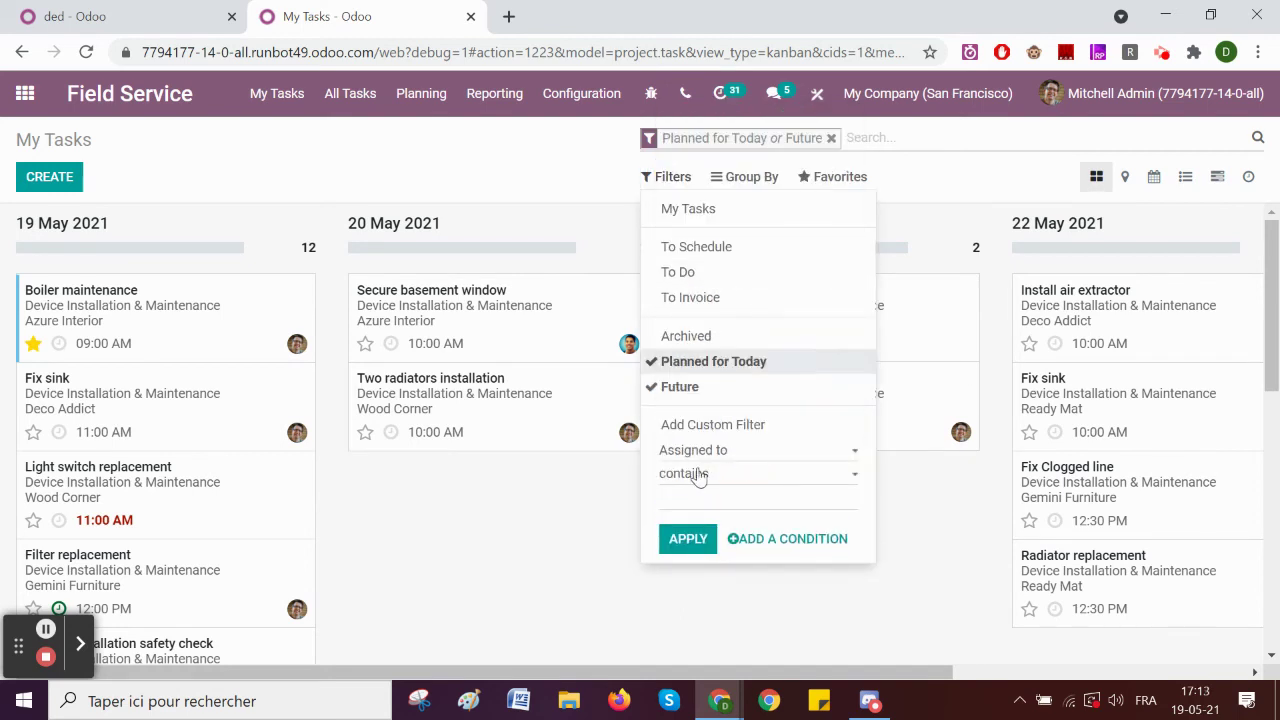
click(709, 500)
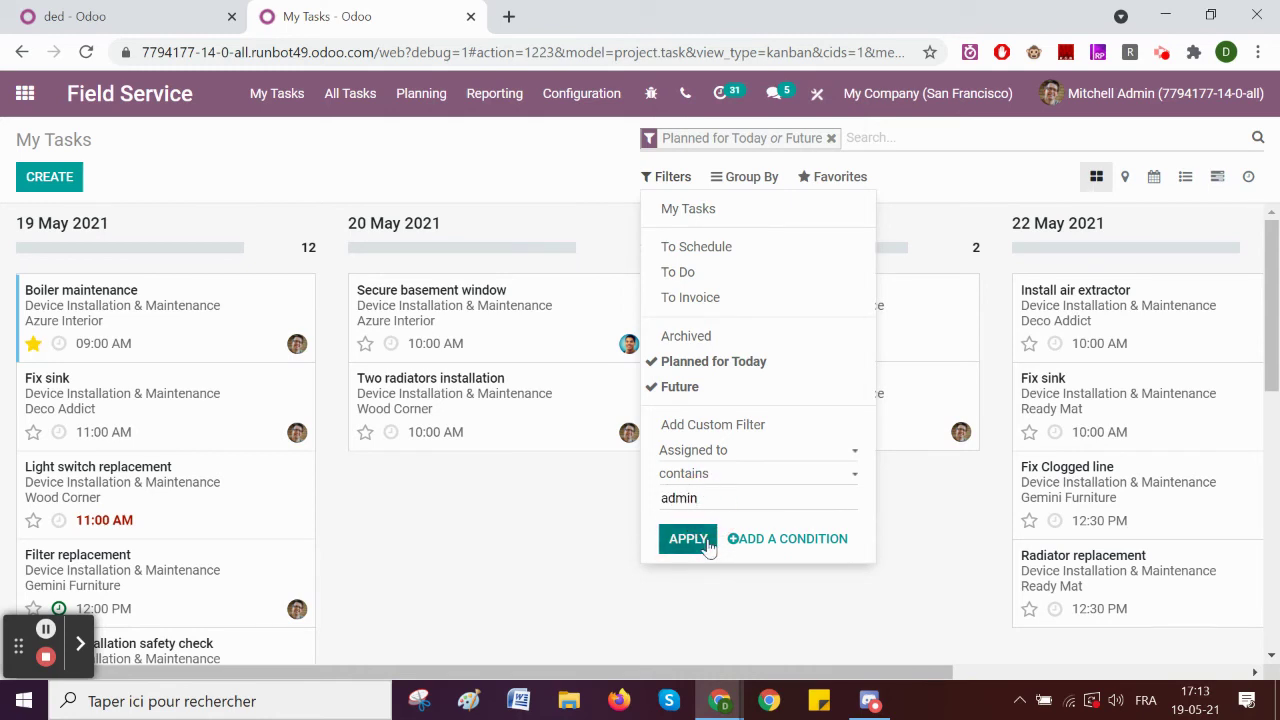
click(705, 540)
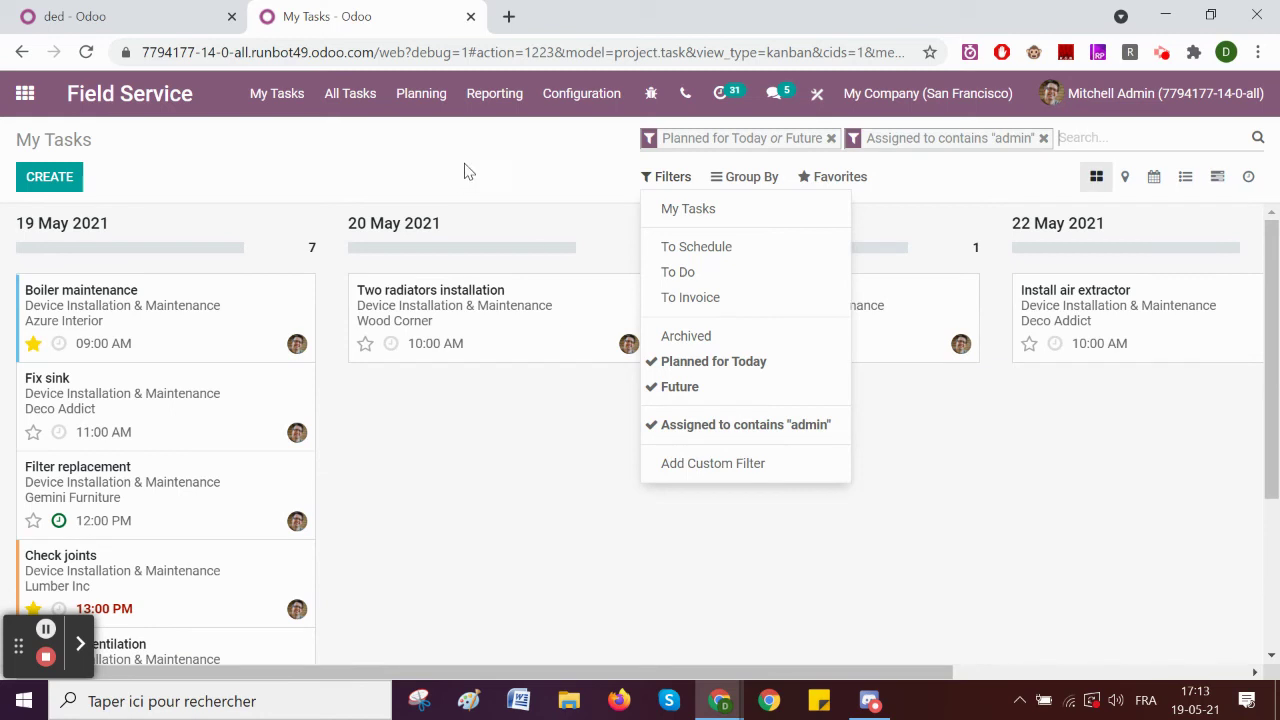
Step: Save the current search as the favorite My Tasks and use it by default
click(849, 182)
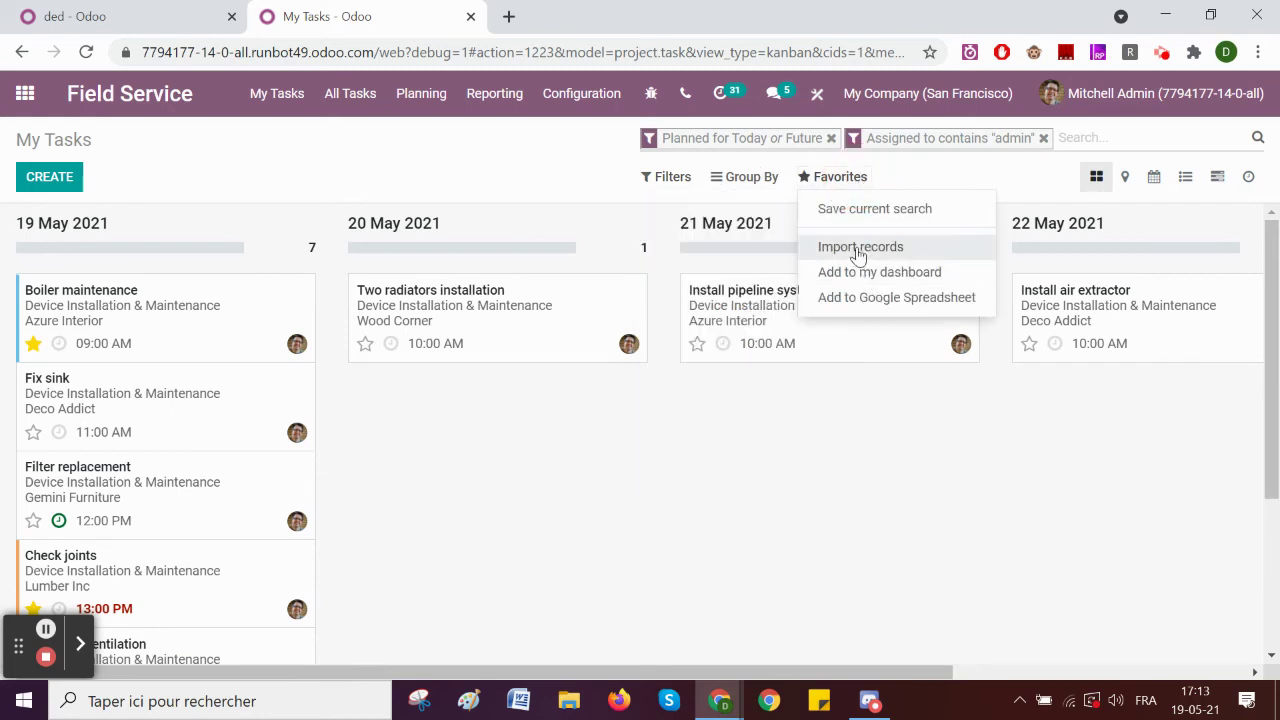
click(849, 217)
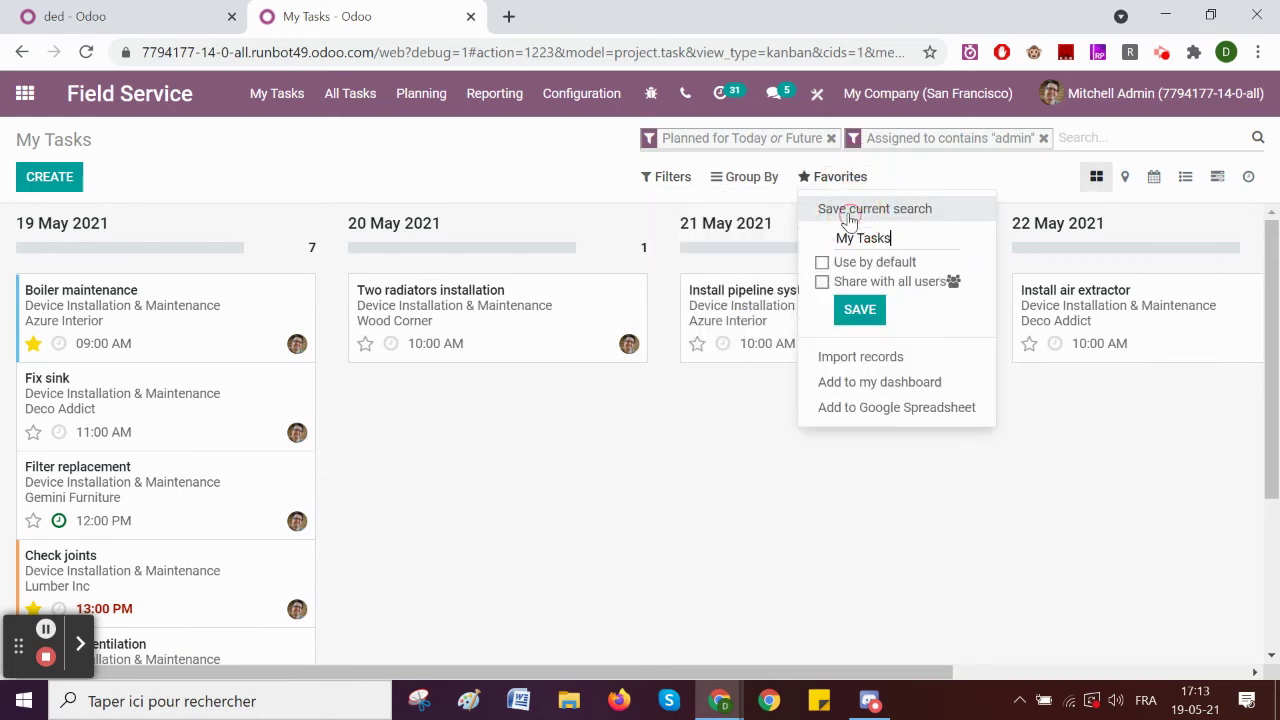
click(822, 263)
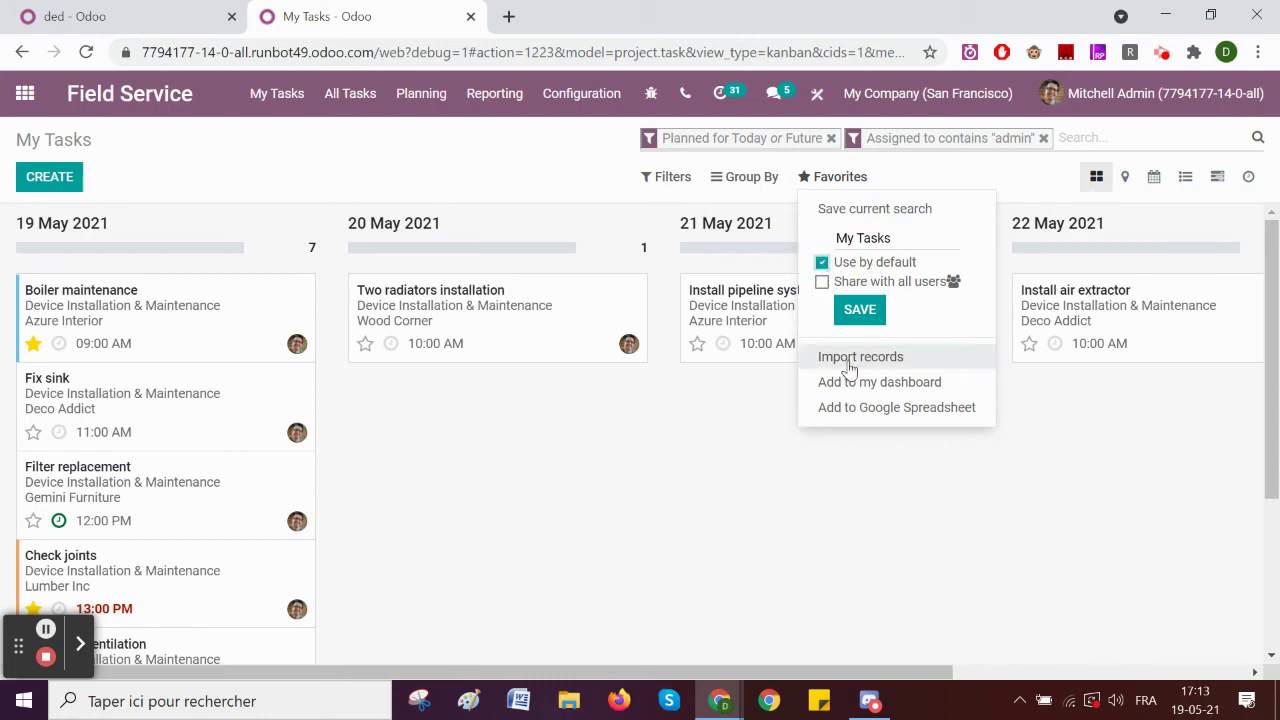
click(859, 309)
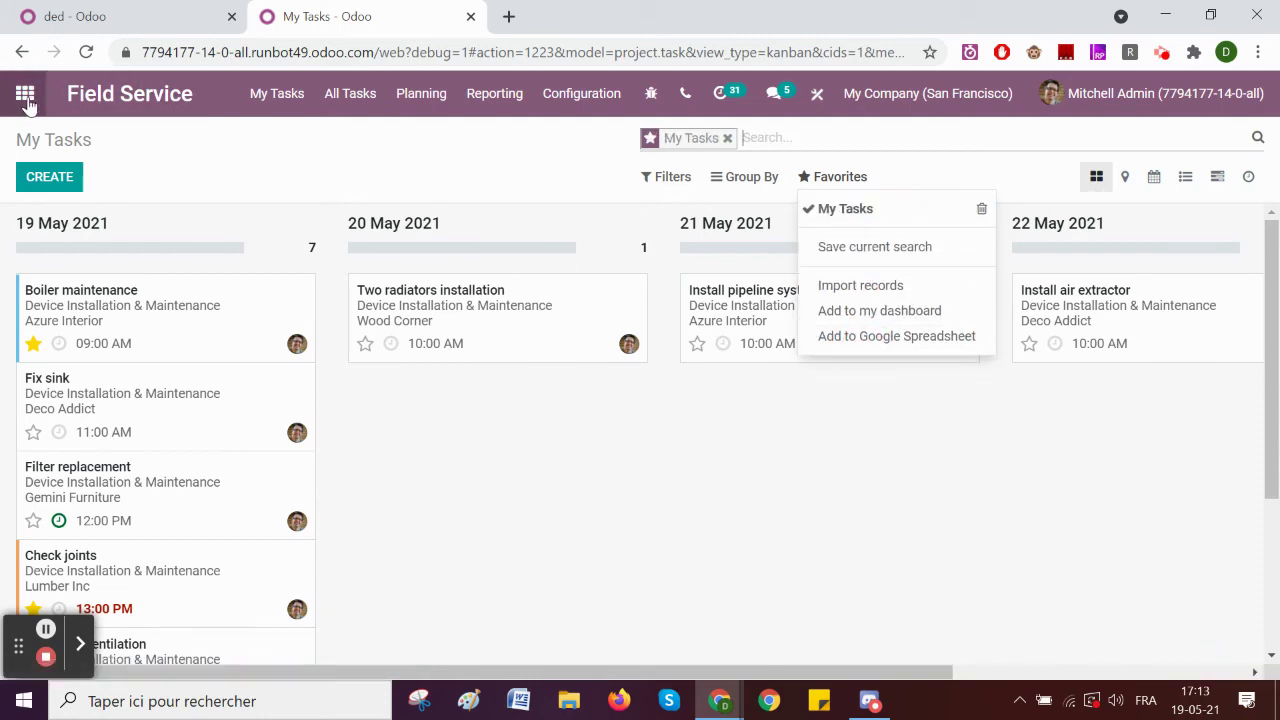
Step: Find the User-defined Filters in the settings and open the saved My Tasks filter
click(25, 93)
text(filter)
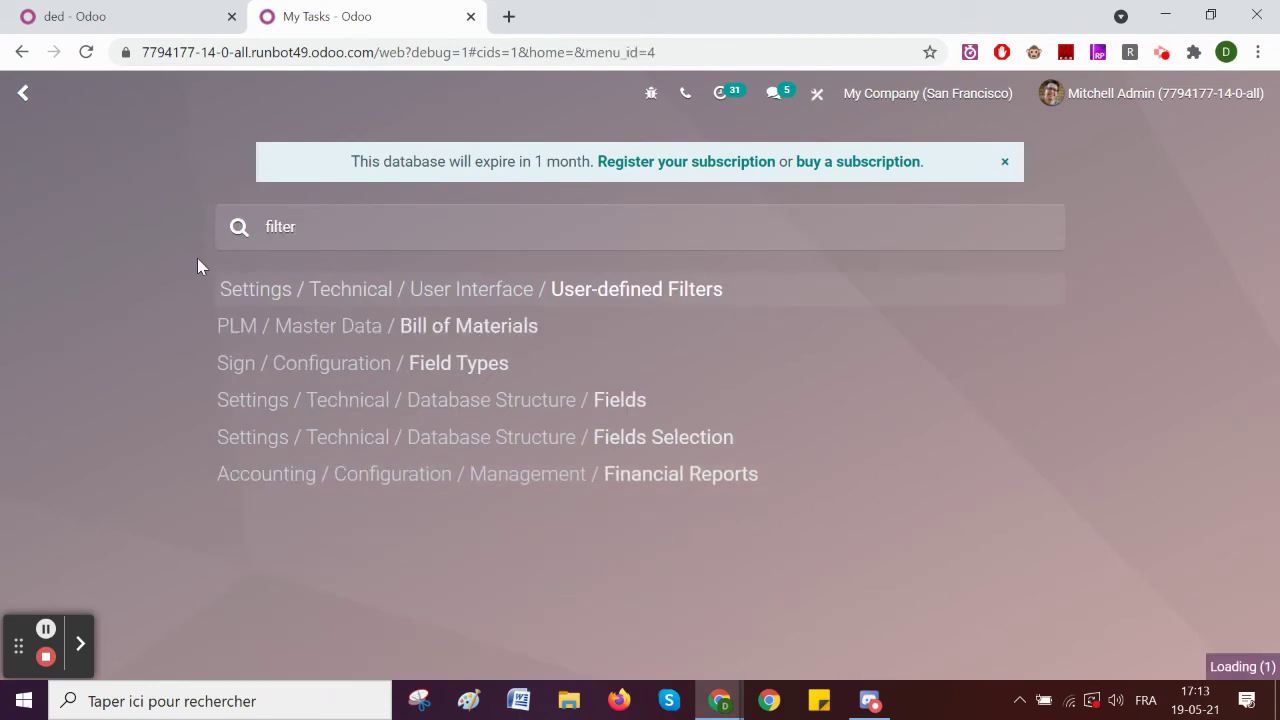
key(Return)
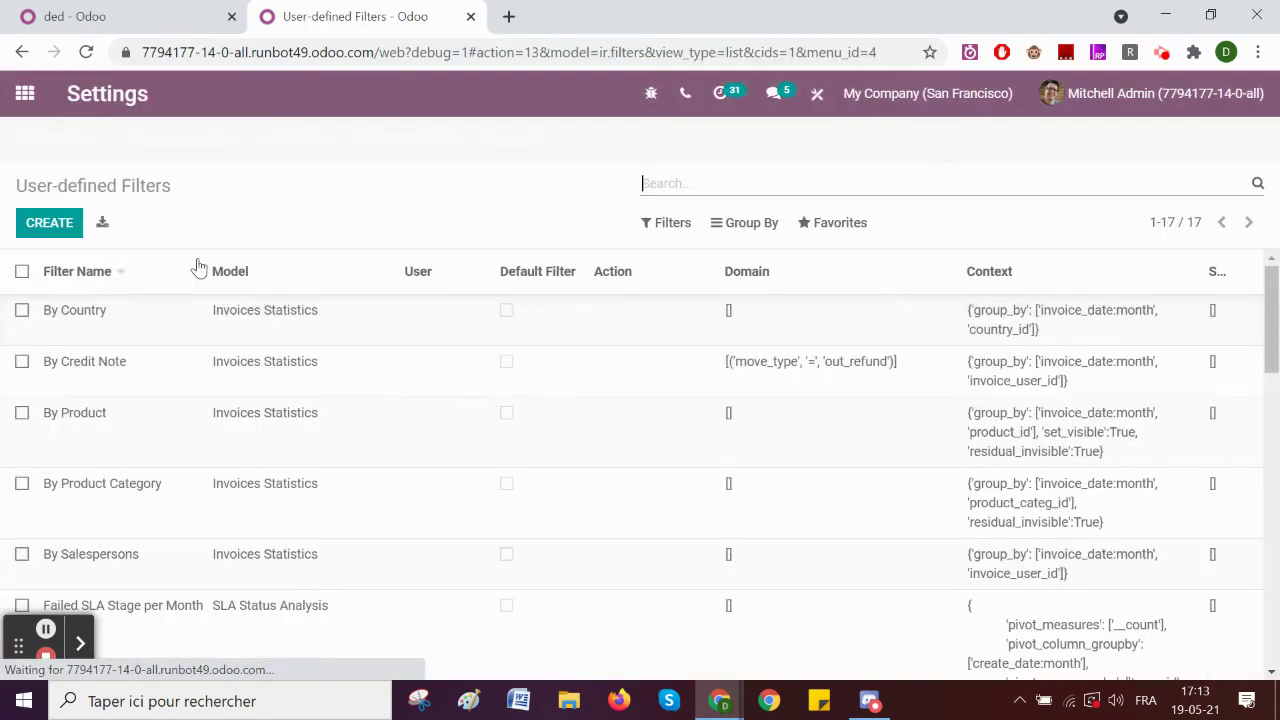
text(admin)
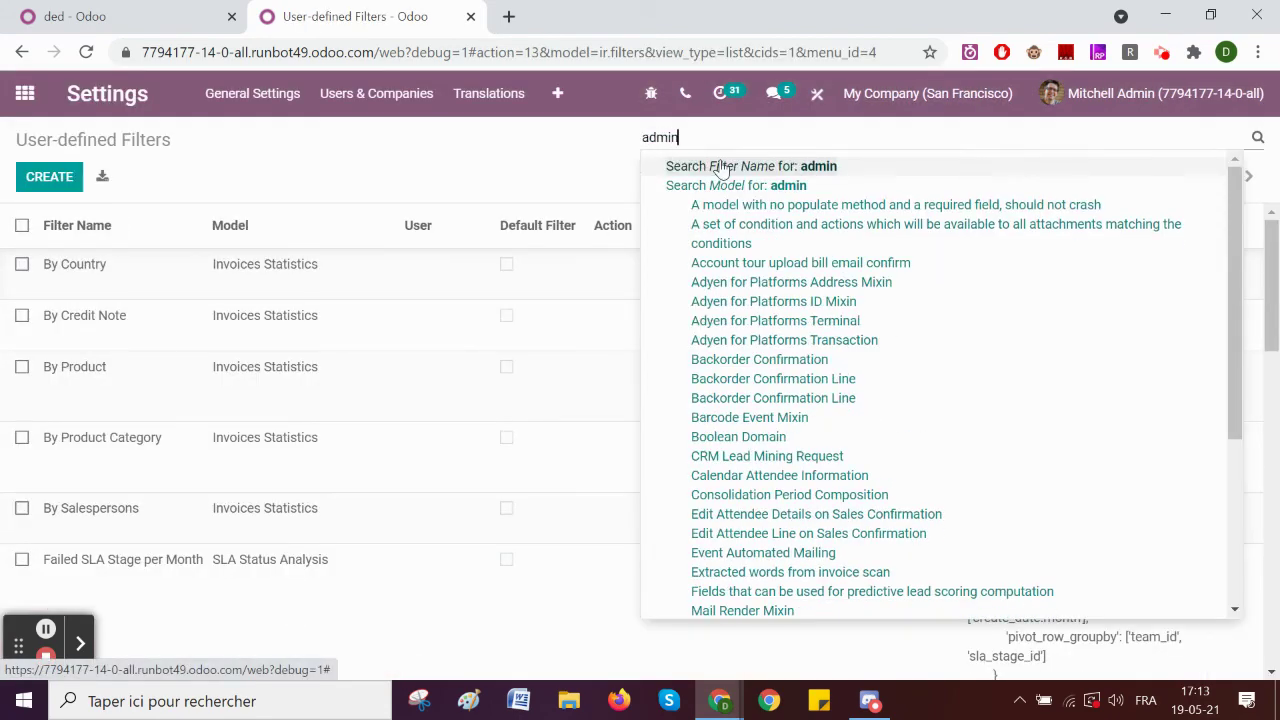
key(Return)
click(763, 138)
scroll(292, 452, down, 10)
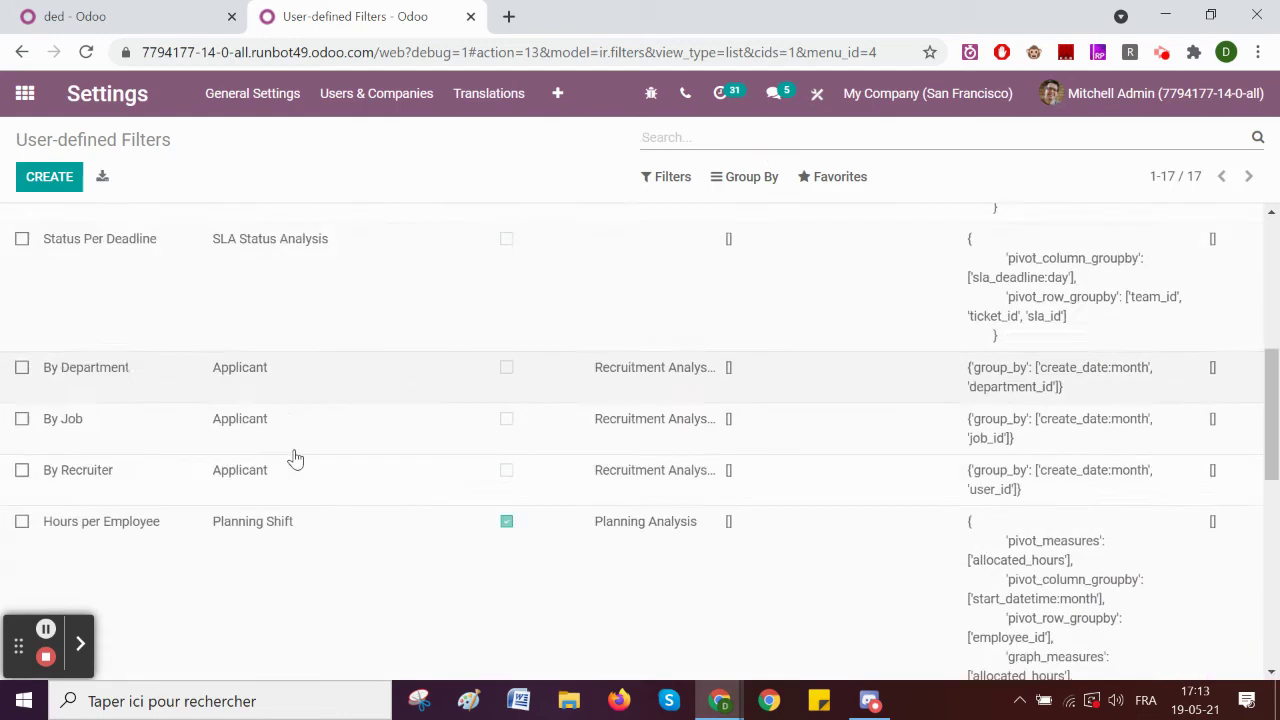
click(94, 357)
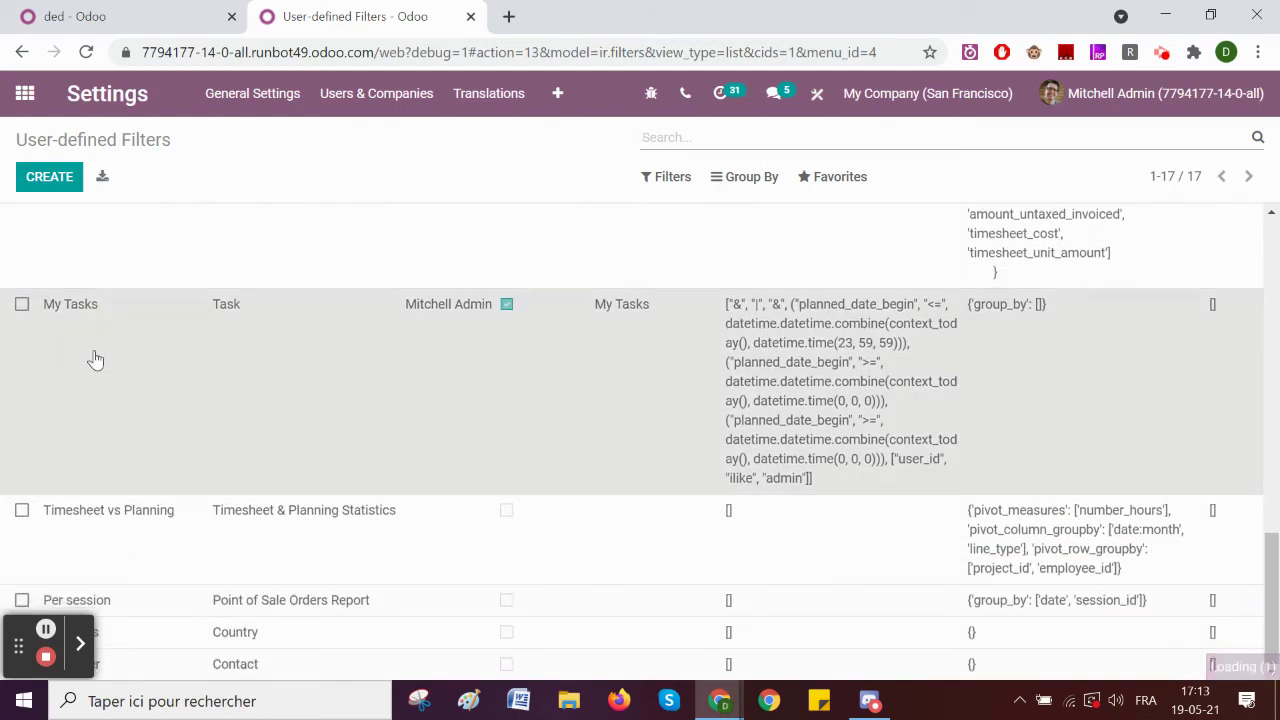
Step: Edit the My Tasks filter and add a domain rule below Assigned to based on the Planning > Employee field
click(39, 177)
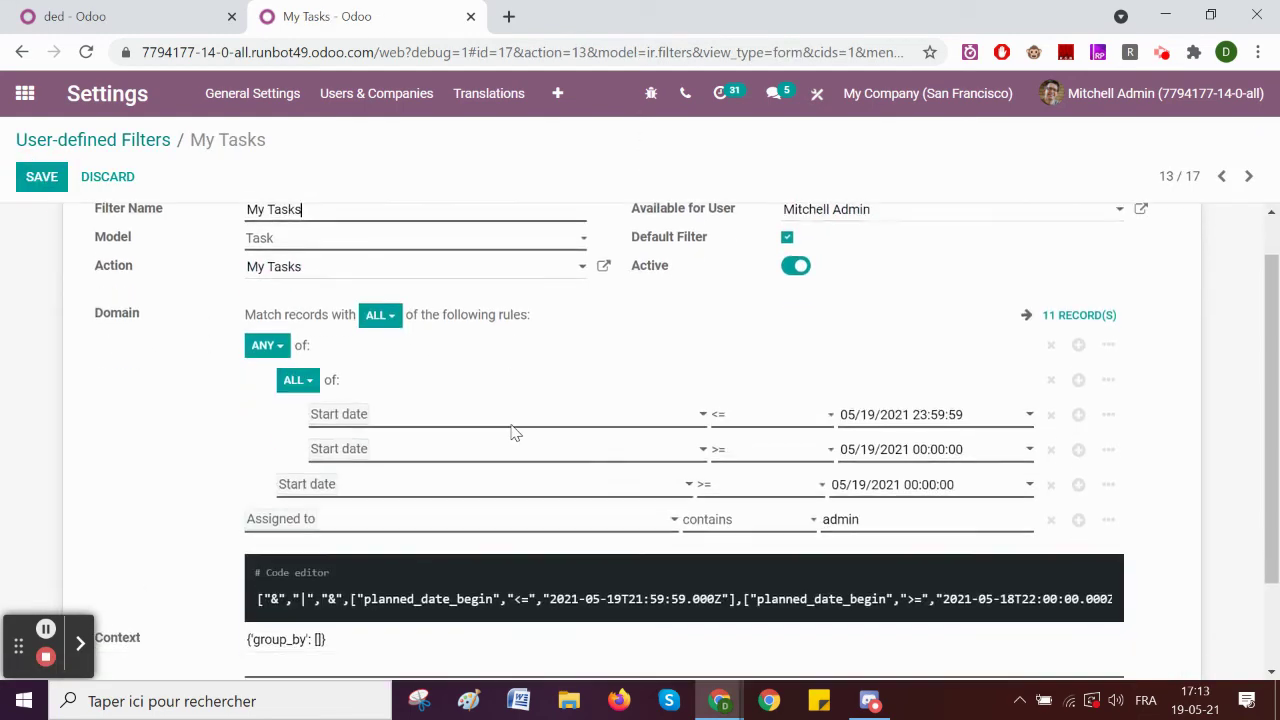
scroll(514, 432, down, 3)
click(1079, 404)
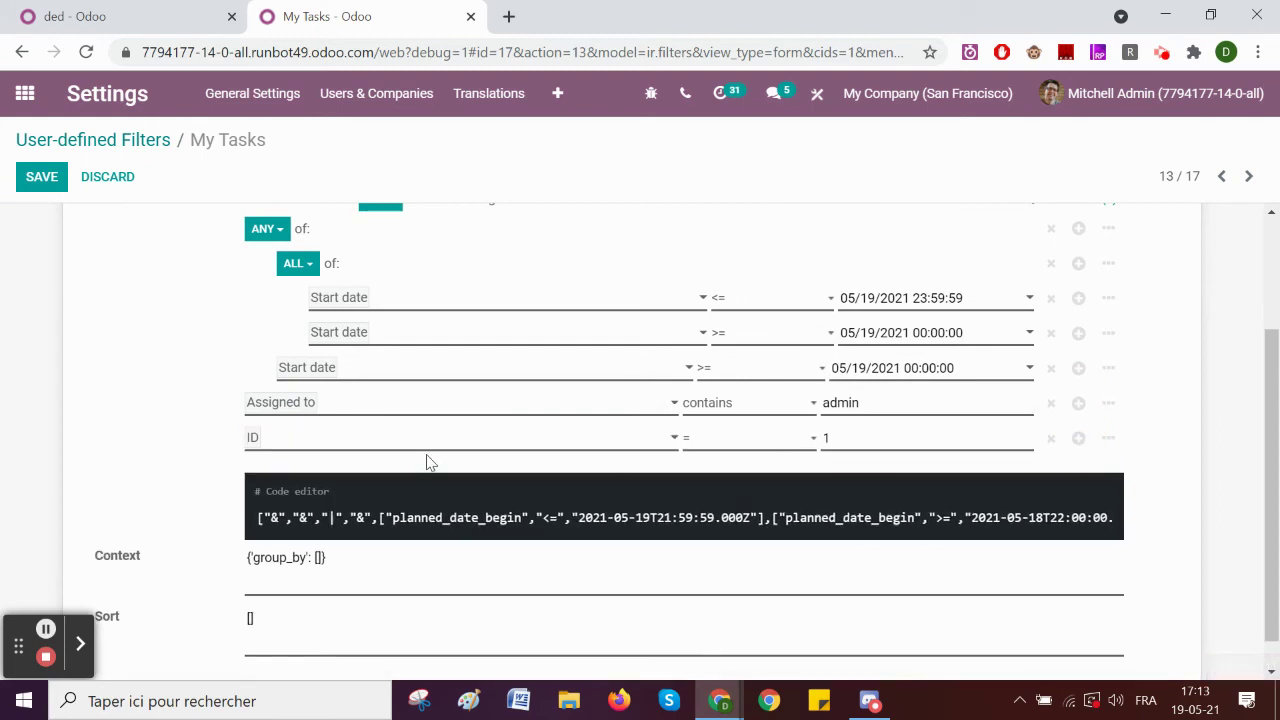
click(297, 440)
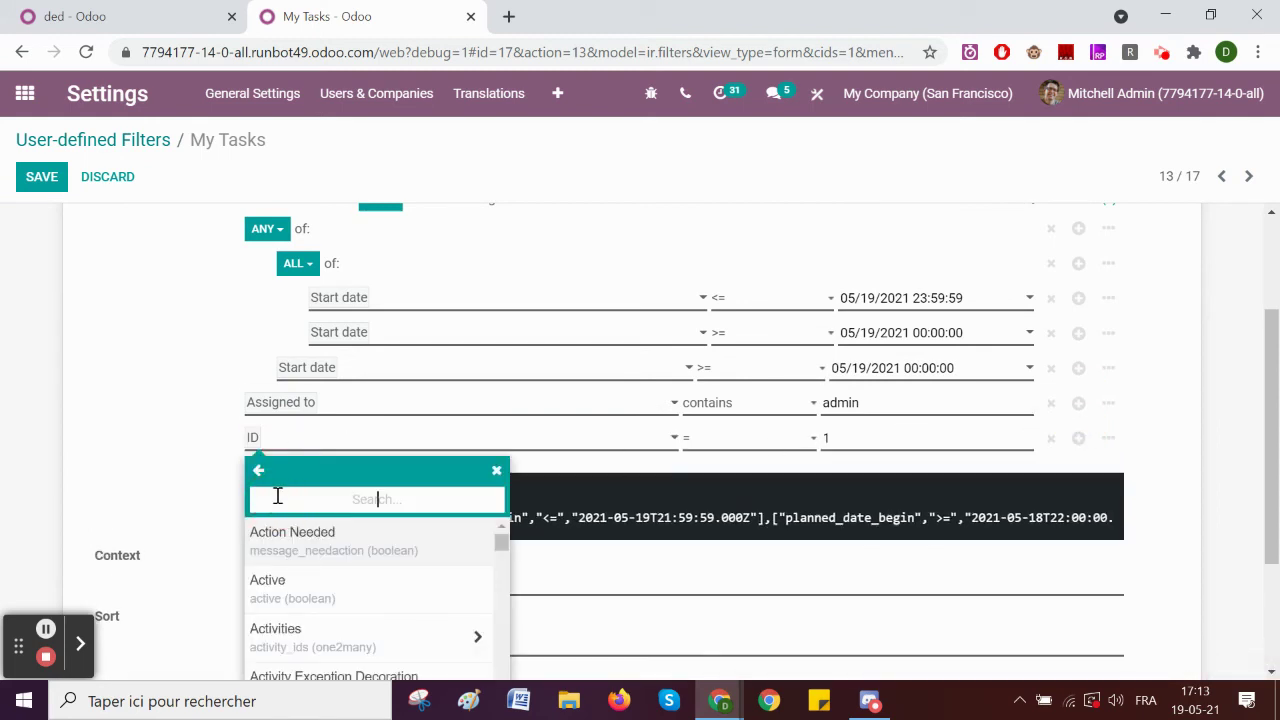
text(plann)
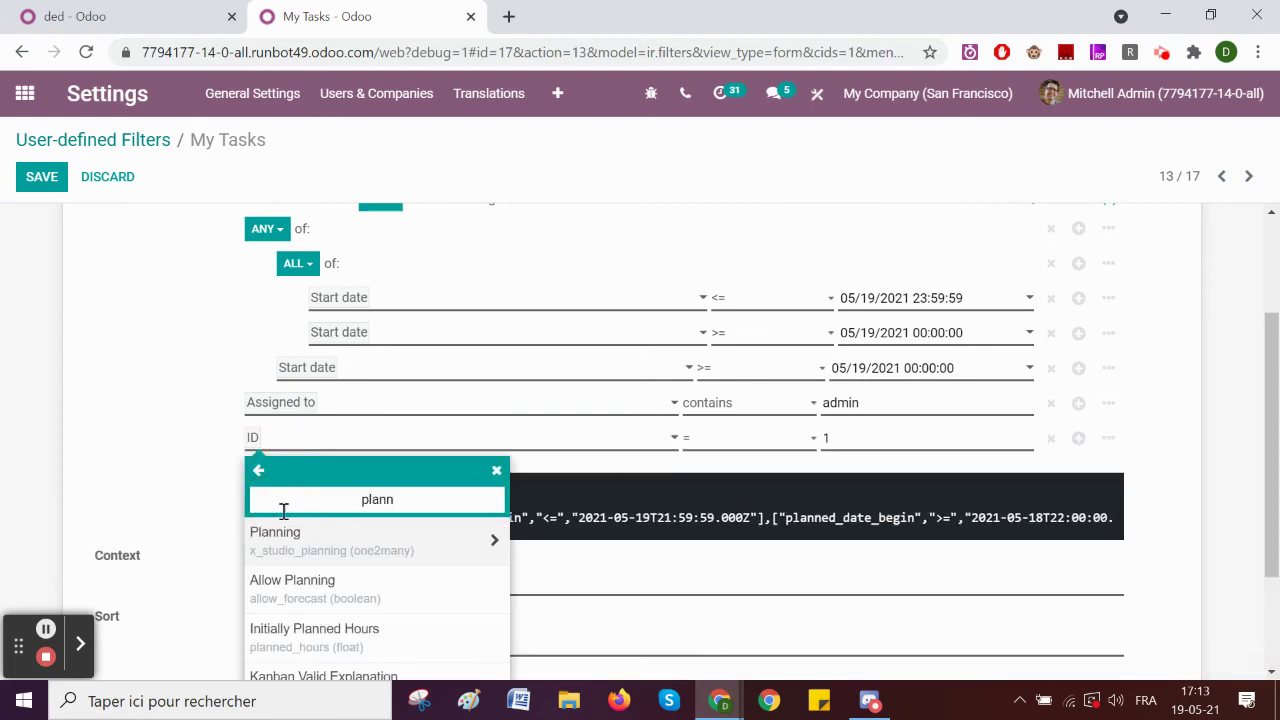
click(275, 541)
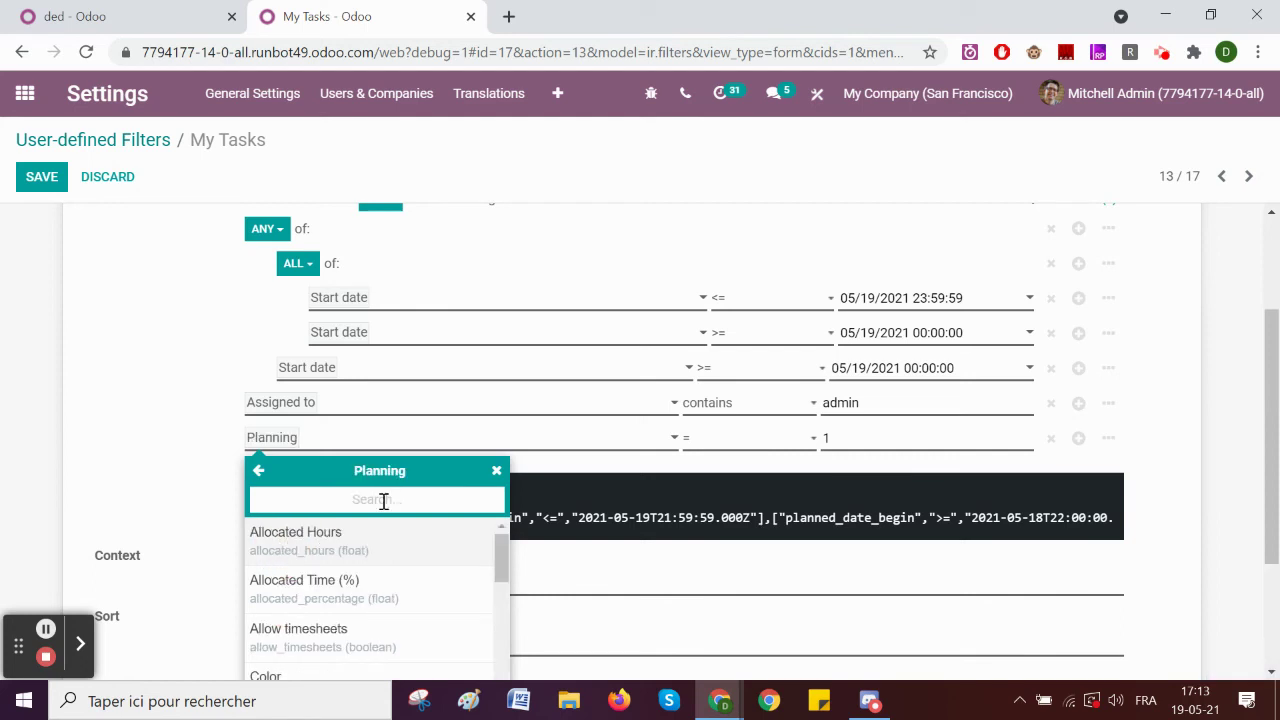
text(empl)
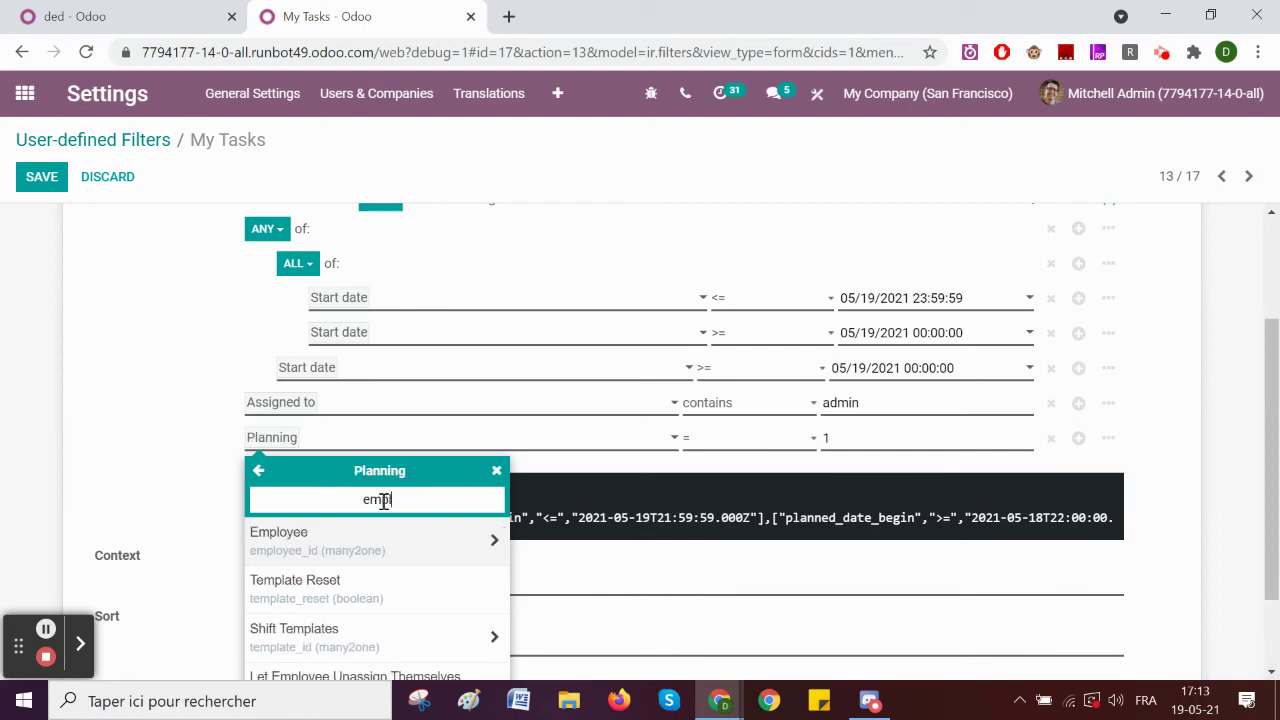
click(369, 556)
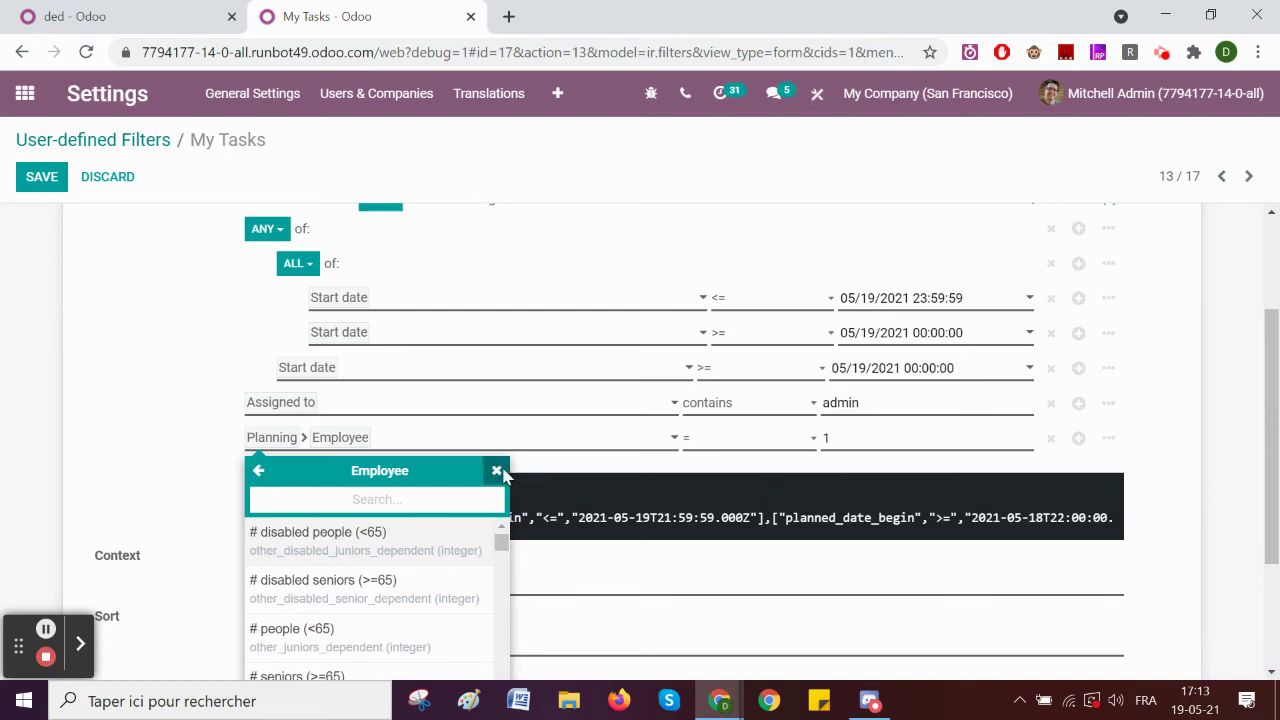
click(496, 470)
Step: Set the Planning > Employee rule to contains "admin" and save the filter
click(708, 446)
click(716, 489)
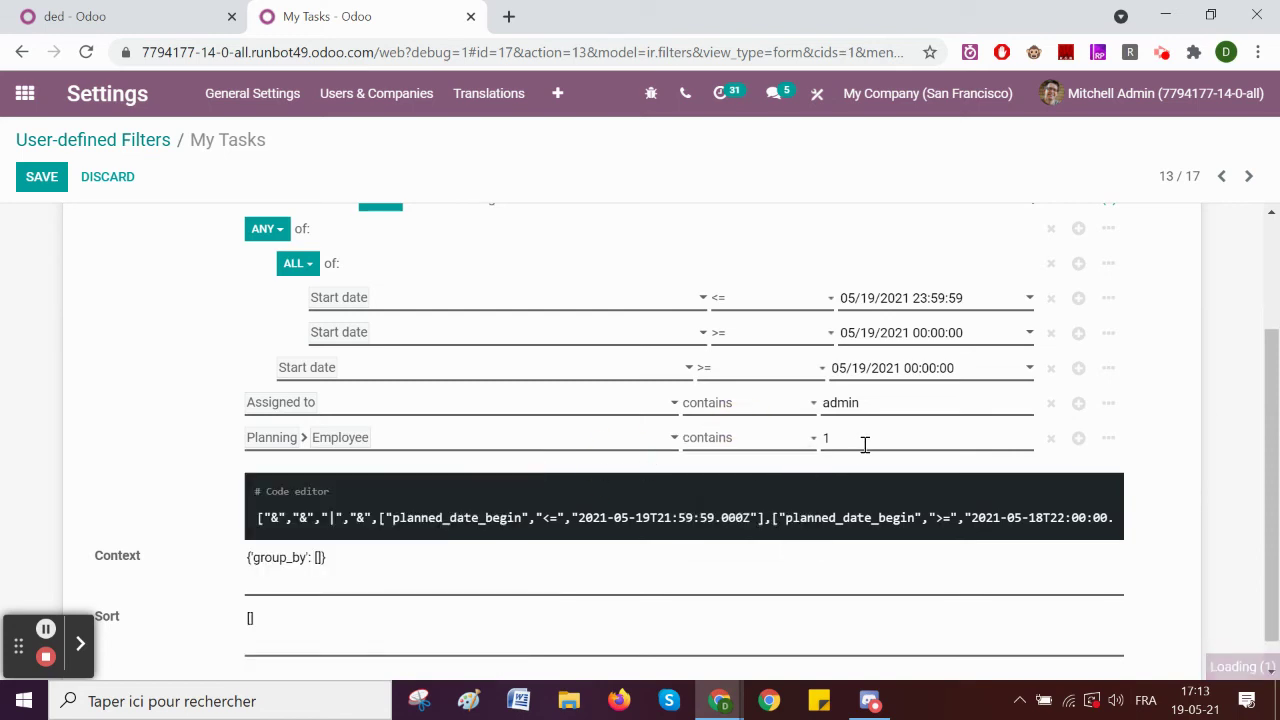
double_click(865, 445)
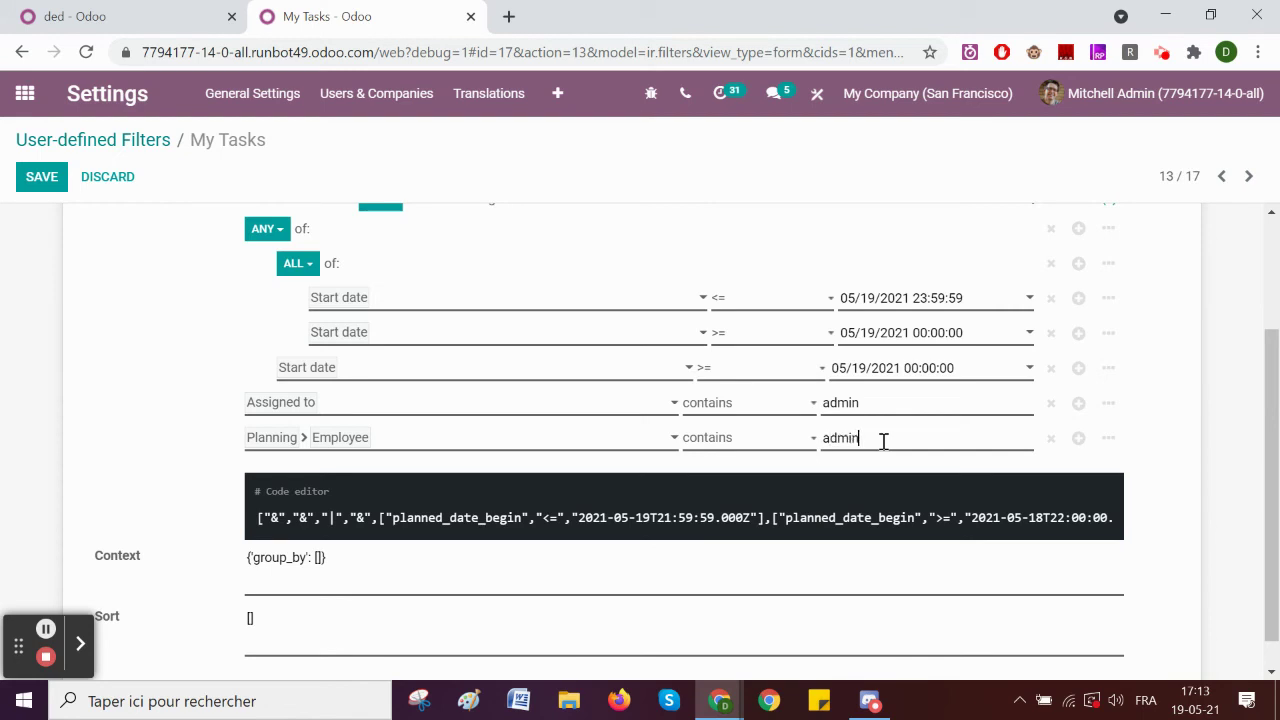
click(41, 176)
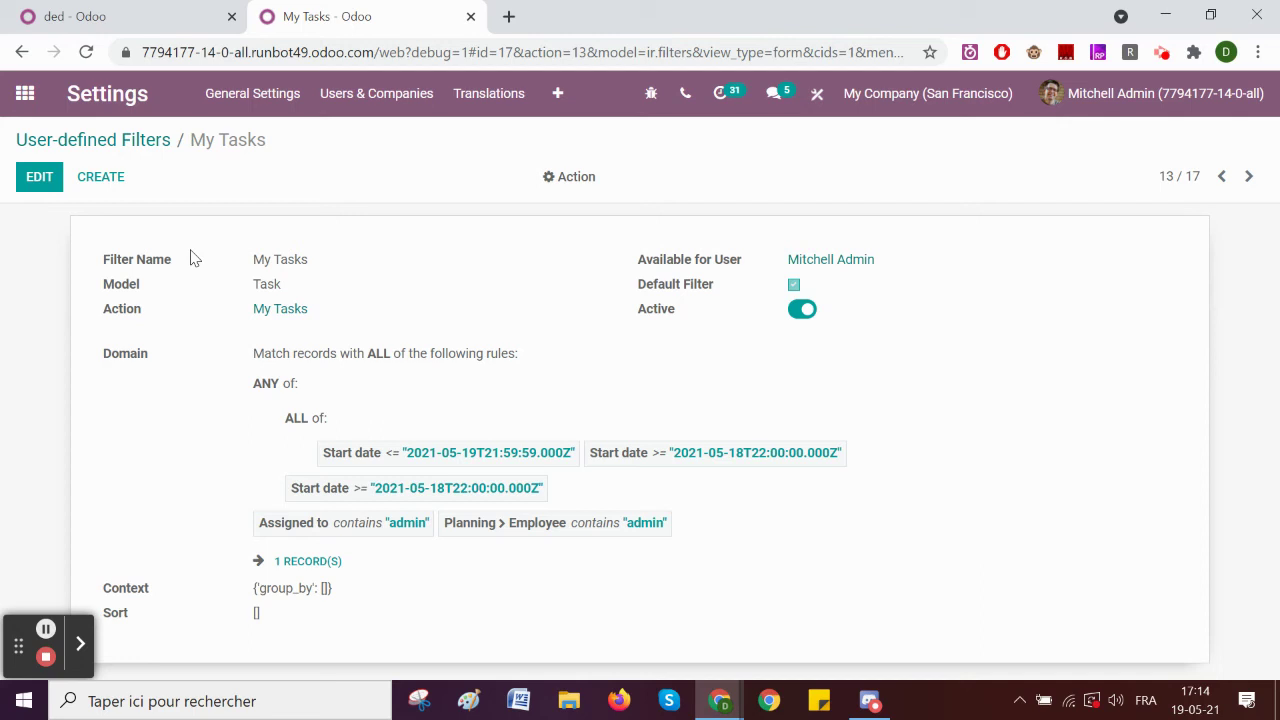
Step: Go to Field Service and open the My Tasks overview with its default filter
click(25, 93)
scroll(800, 490, down, 2)
scroll(822, 505, down, 3)
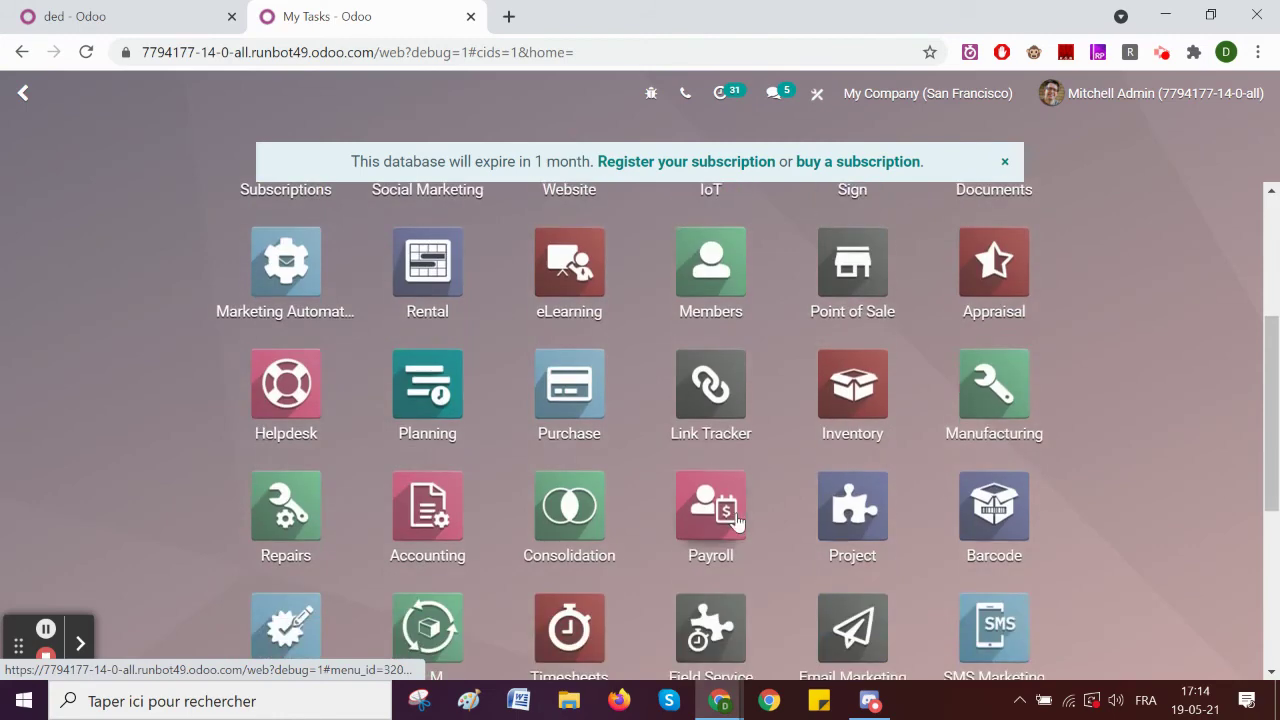
click(711, 528)
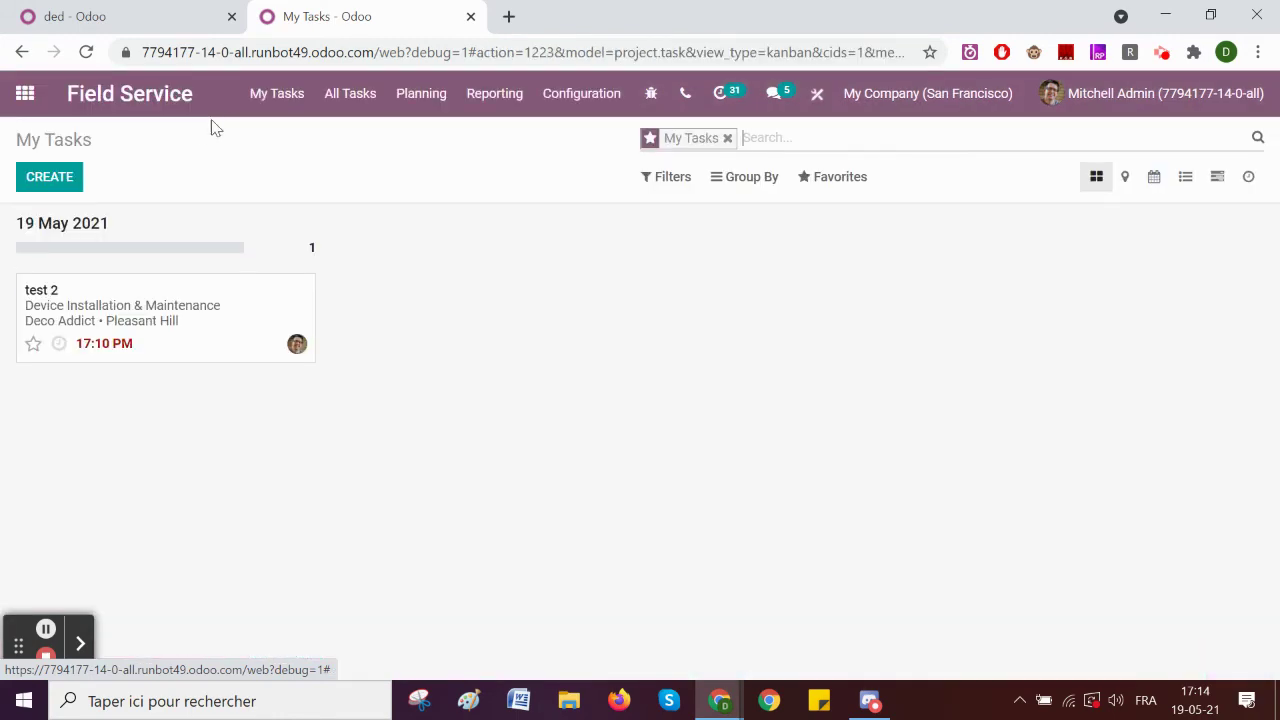
click(267, 100)
click(279, 136)
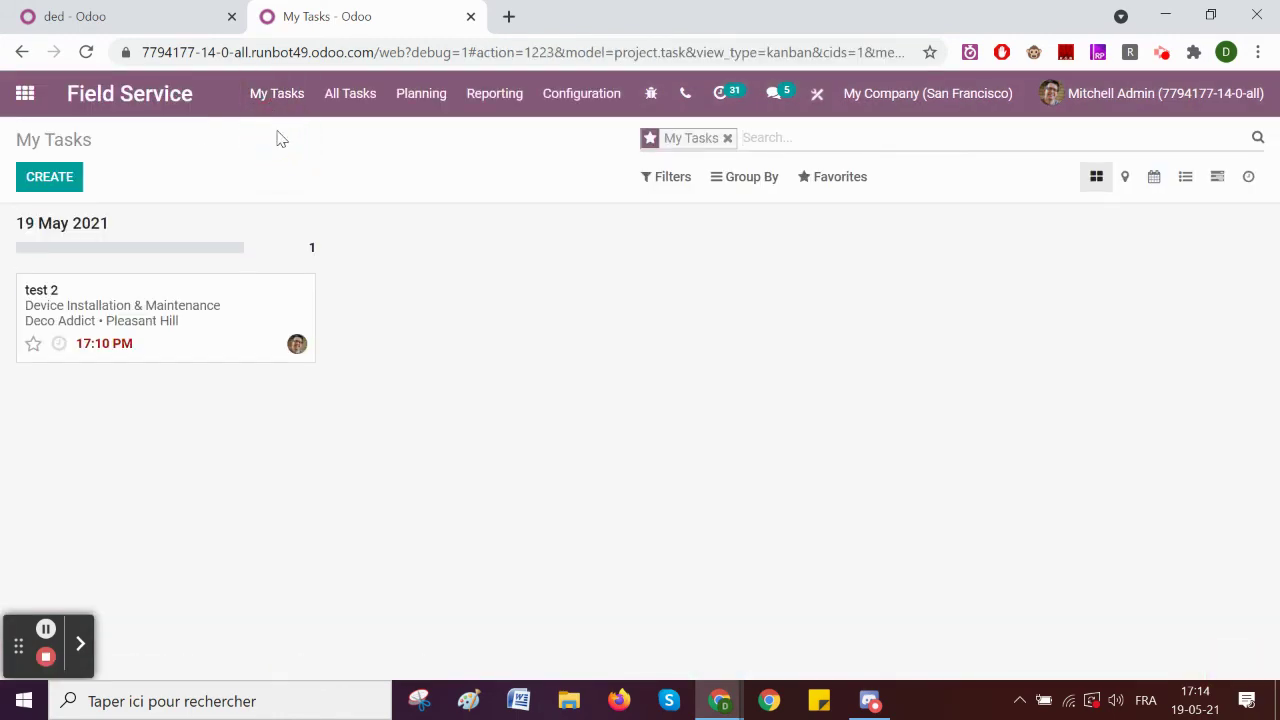
Step: Open the test 2 task, clear its Assigned to field and save the task
click(196, 342)
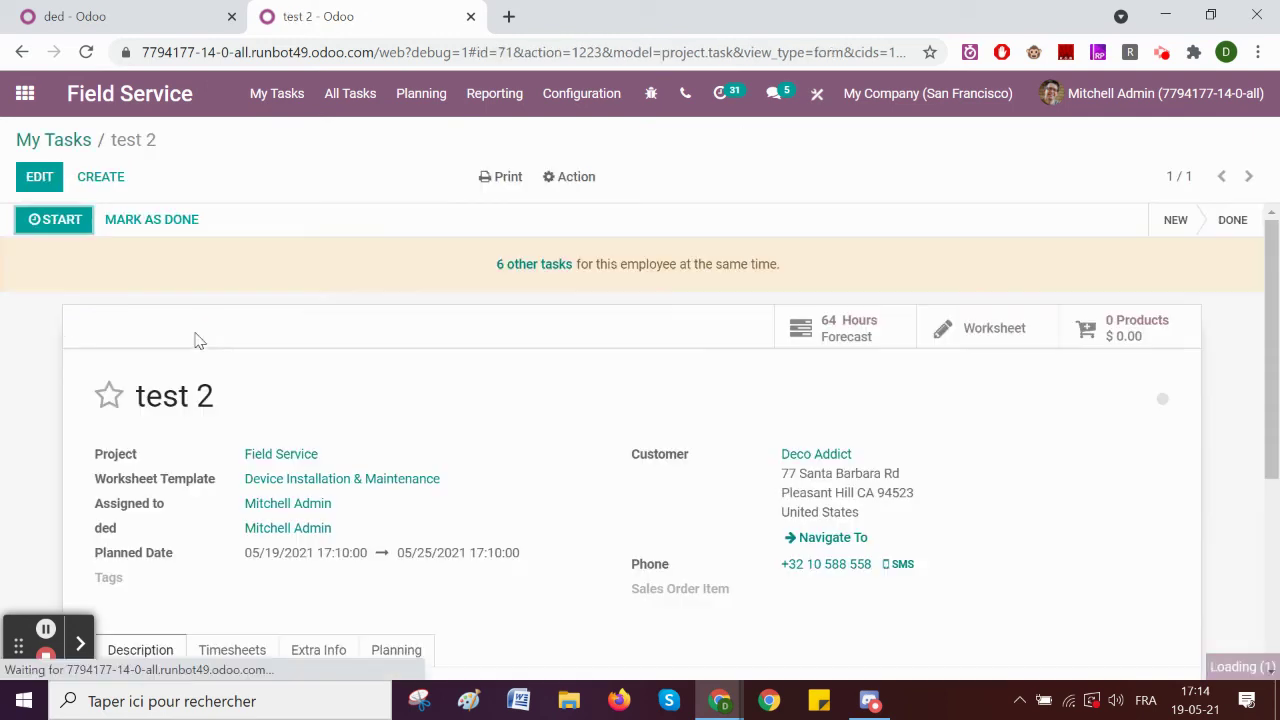
click(44, 176)
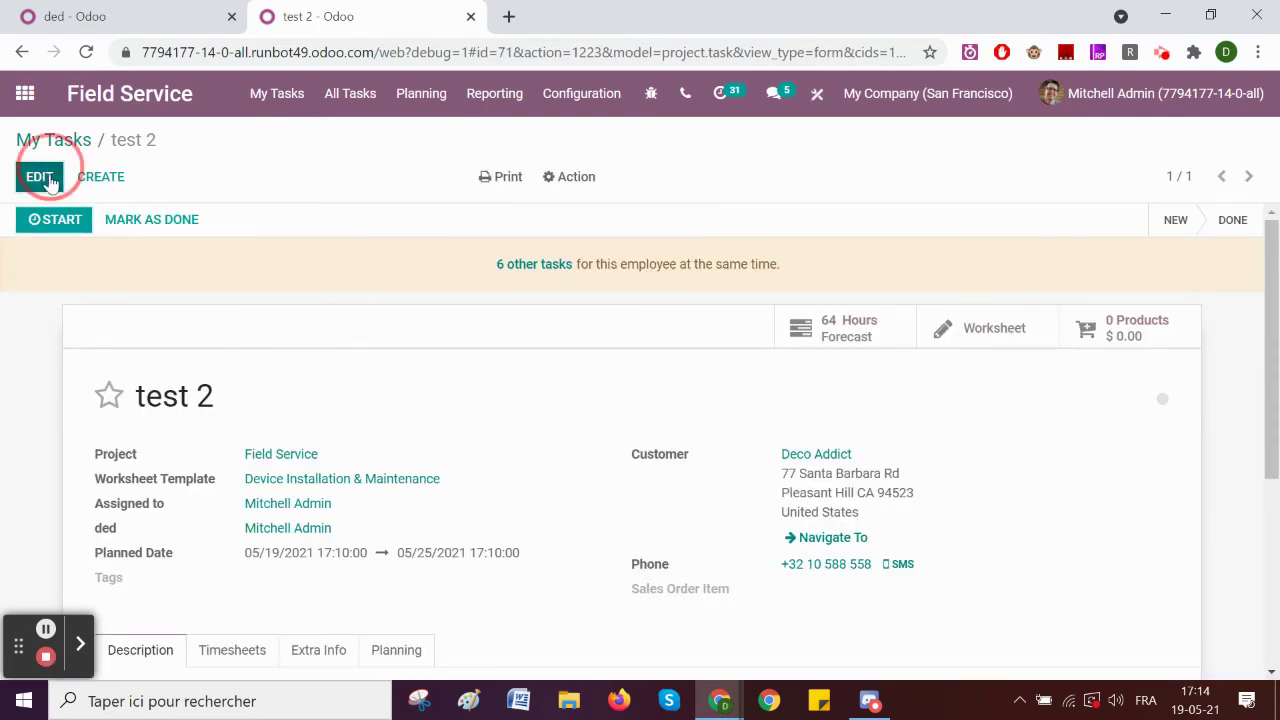
drag(338, 515, 220, 511)
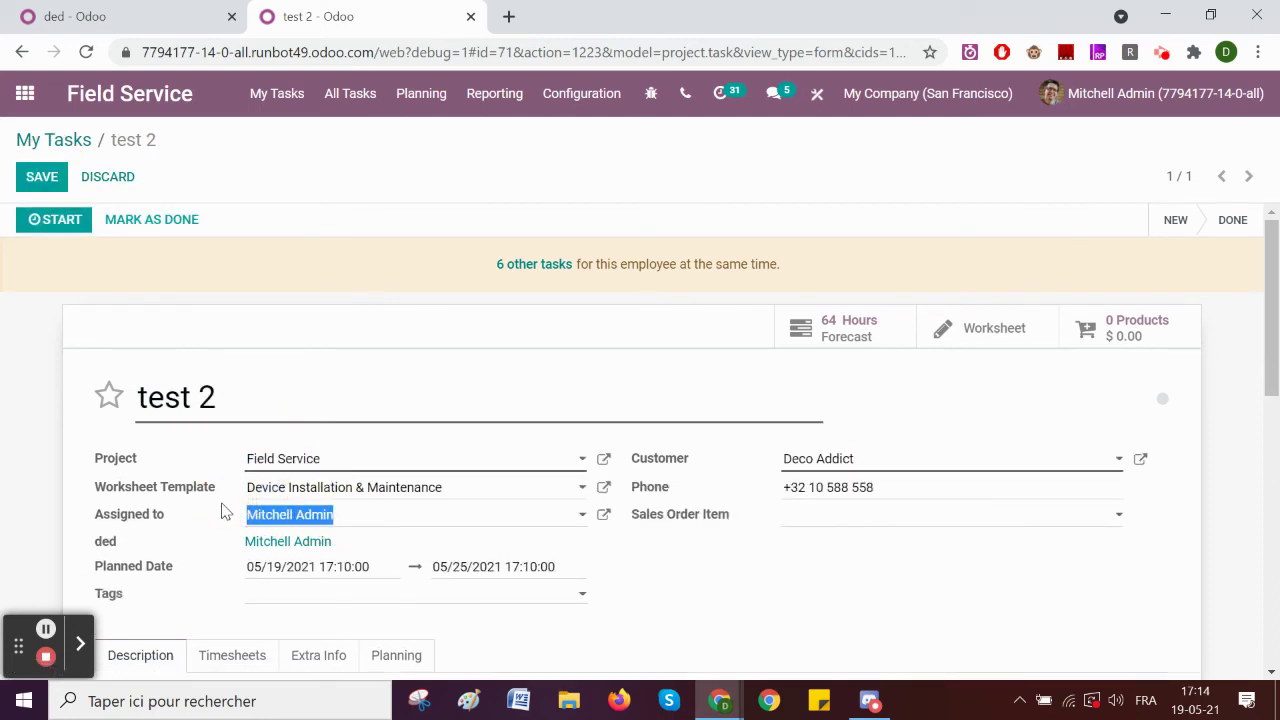
key(BackSpace)
click(35, 185)
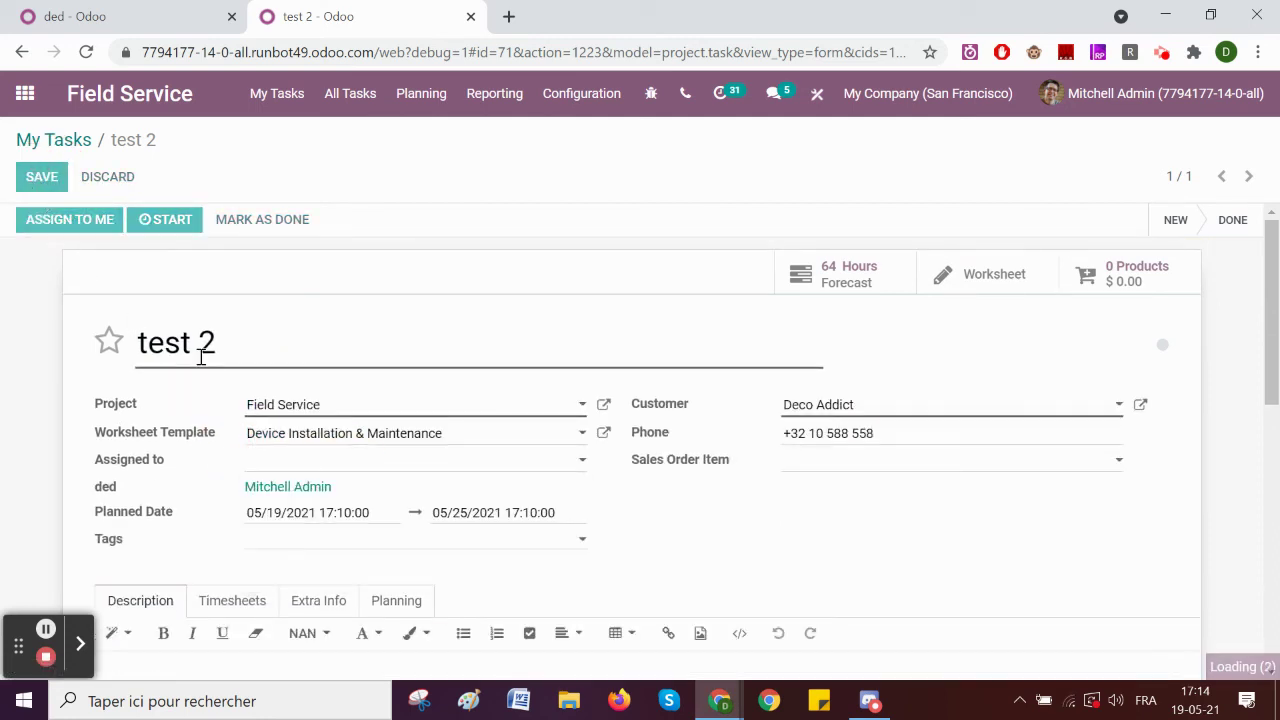
Step: Check the Planning list of the test 2 task and return to the My Tasks overview
scroll(393, 397, down, 2)
click(395, 397)
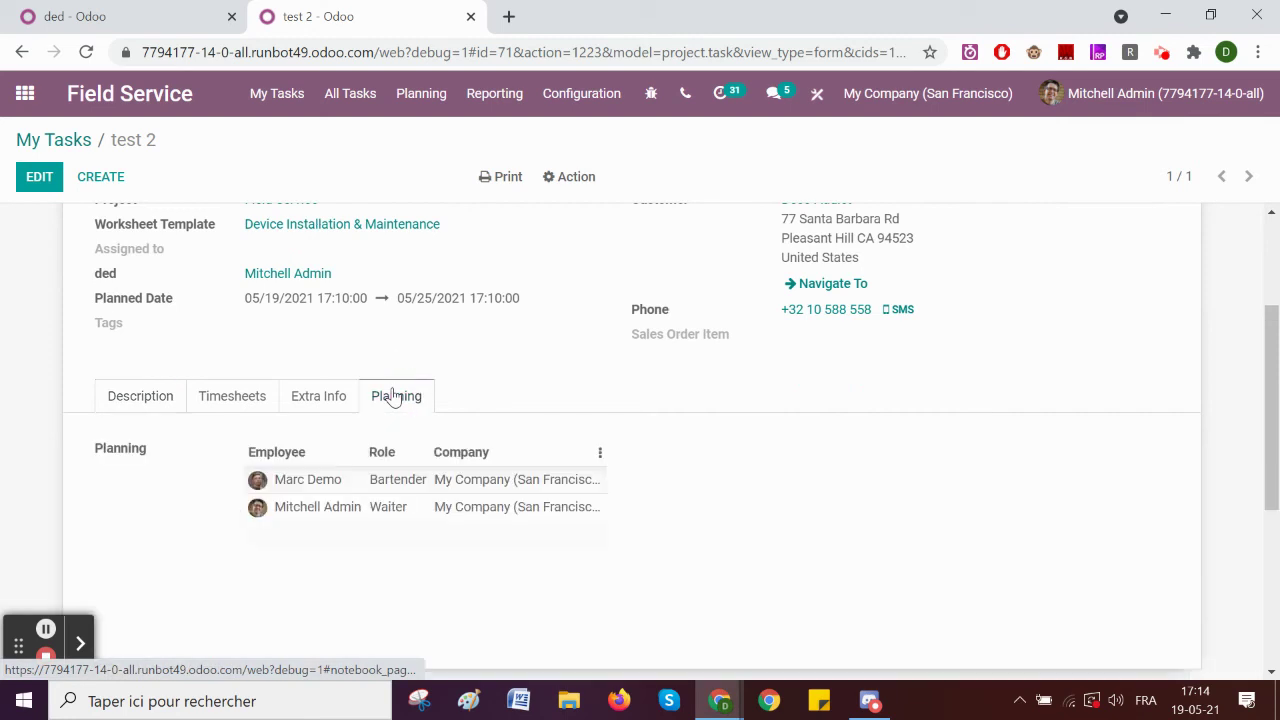
click(64, 142)
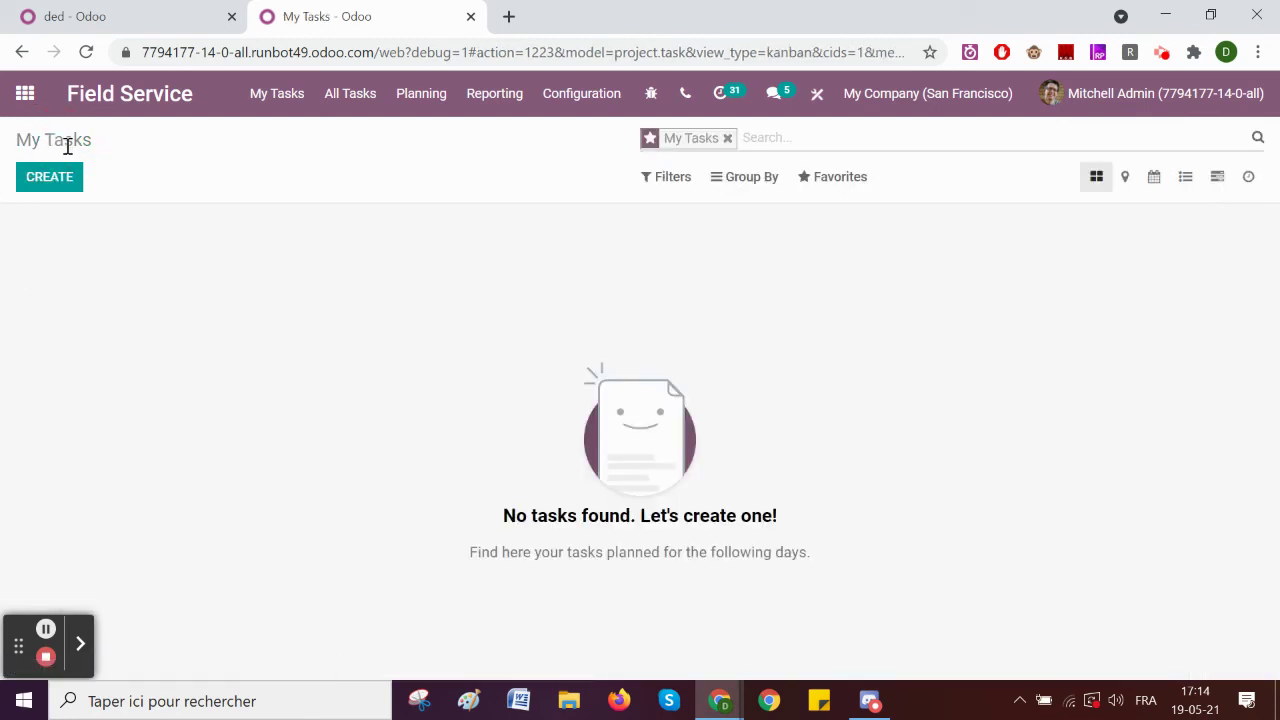
Step: Remove the My Tasks favorite from the search to view all tasks, then reload the default My Tasks overview
click(725, 140)
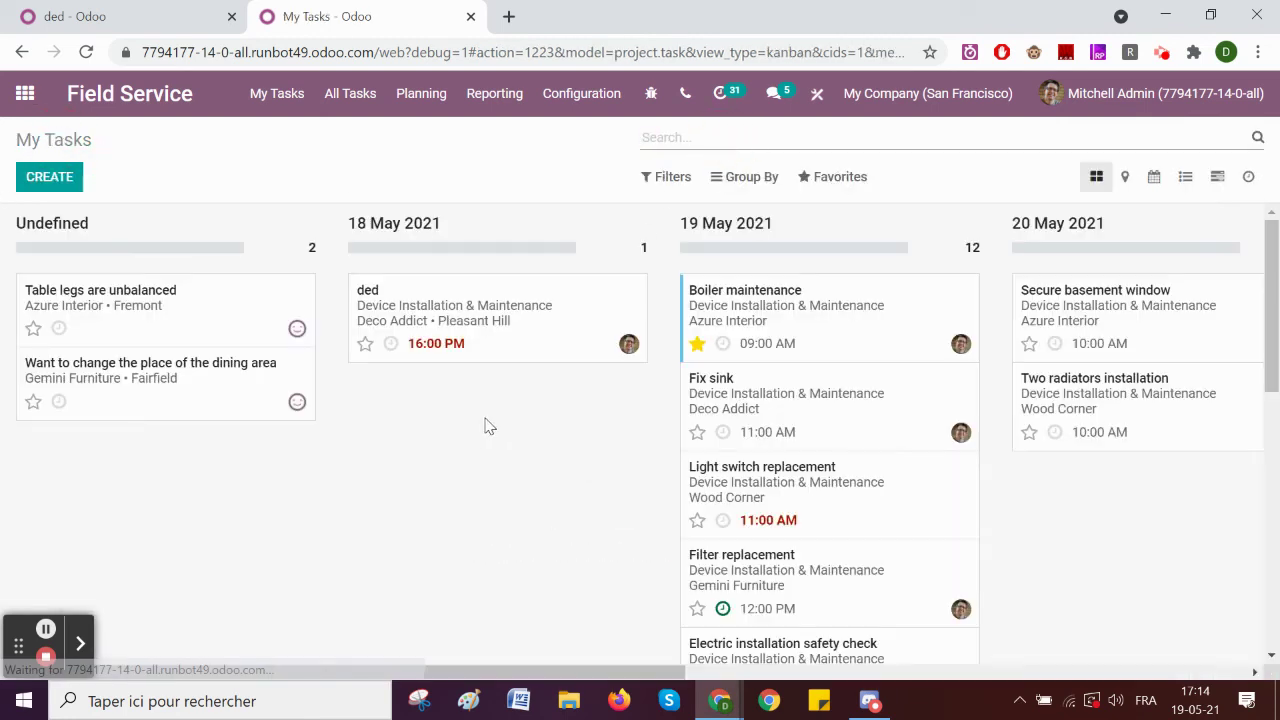
click(280, 96)
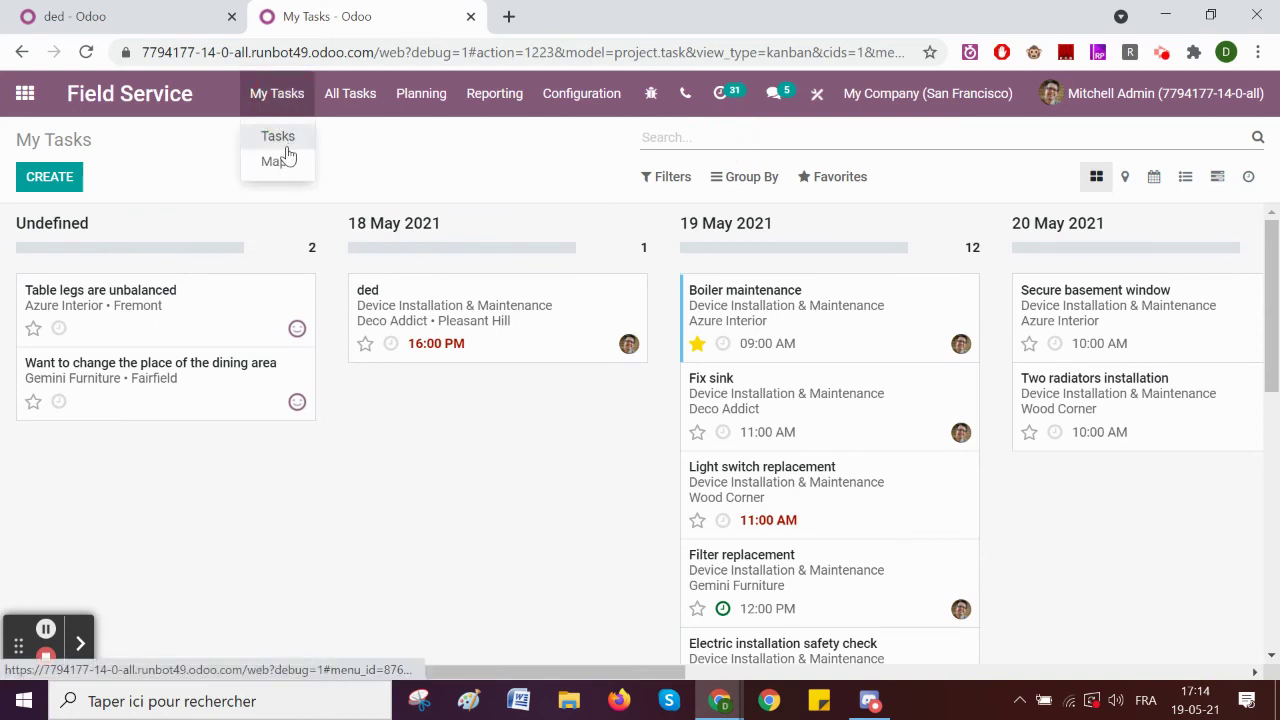
click(278, 134)
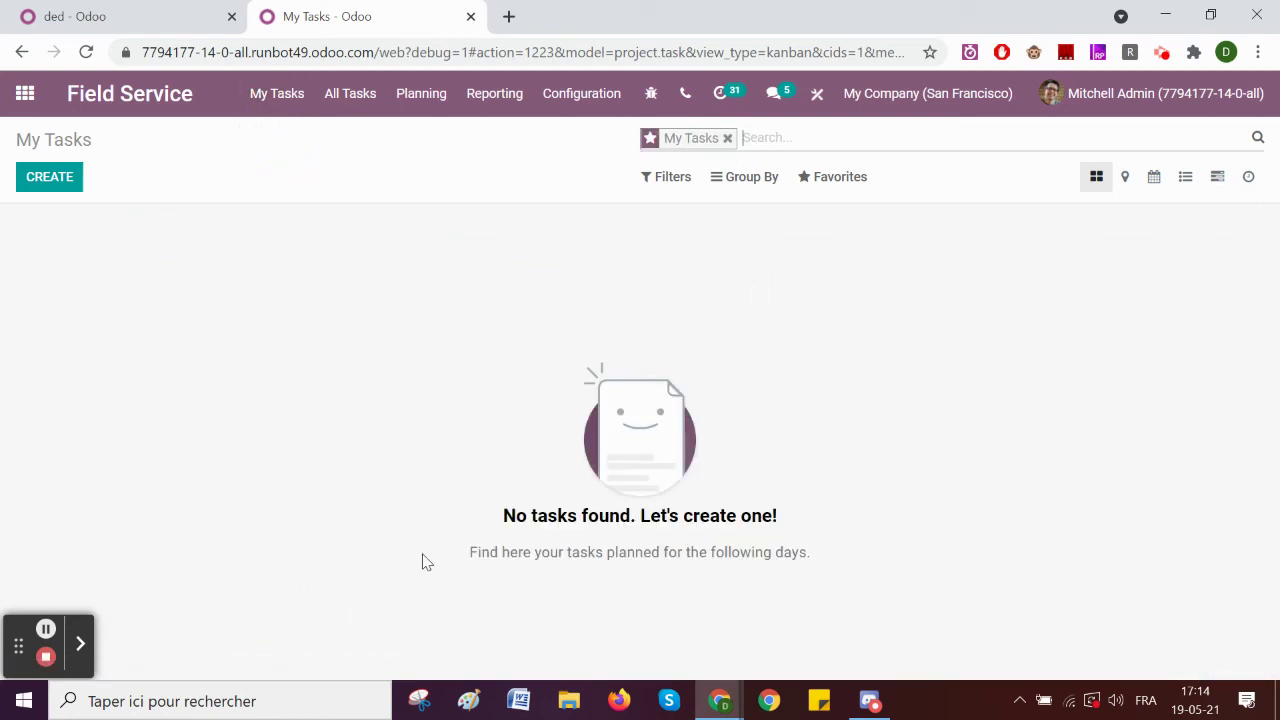
click(46, 632)
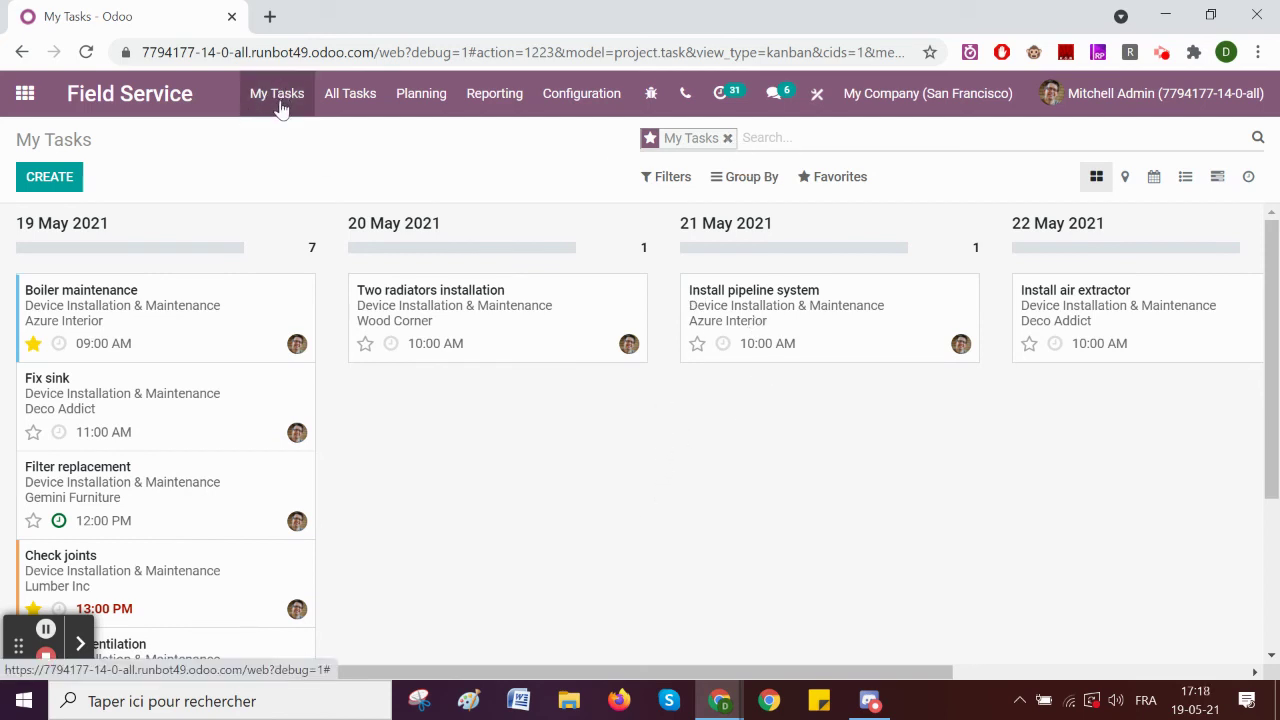
Step: Delete the saved My Tasks favorite and confirm its removal
click(850, 180)
click(983, 212)
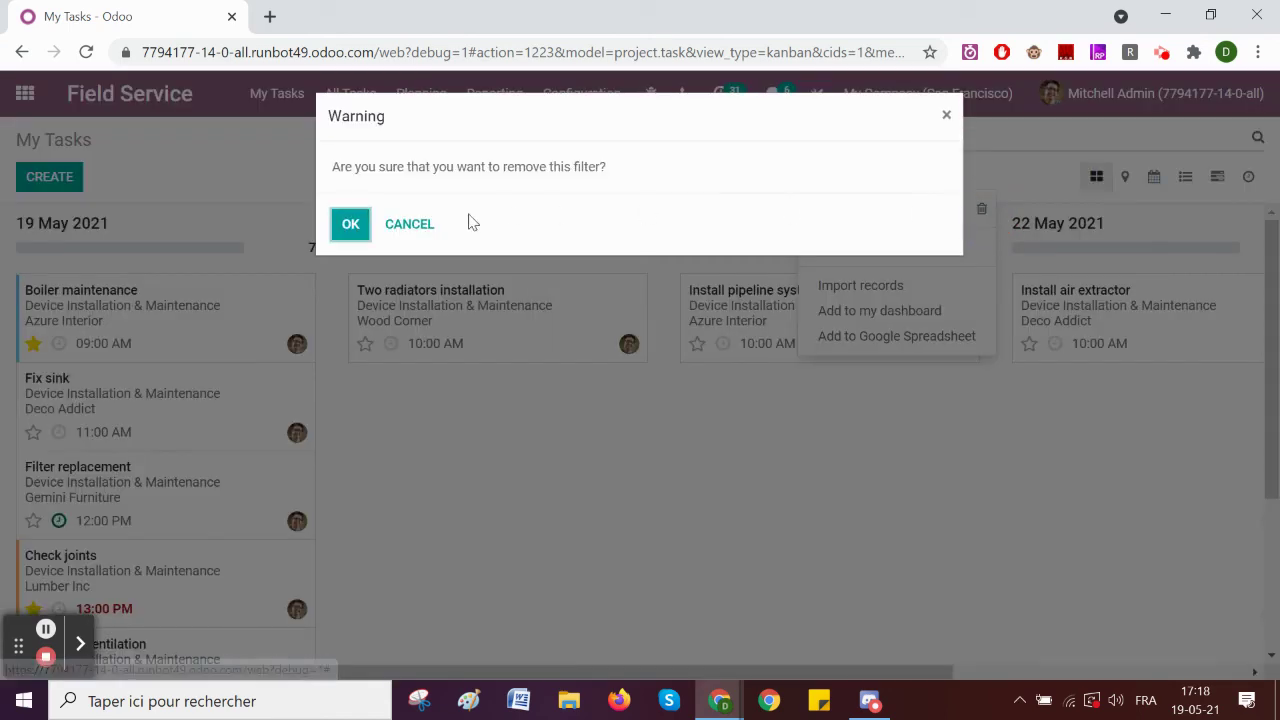
click(349, 223)
click(400, 168)
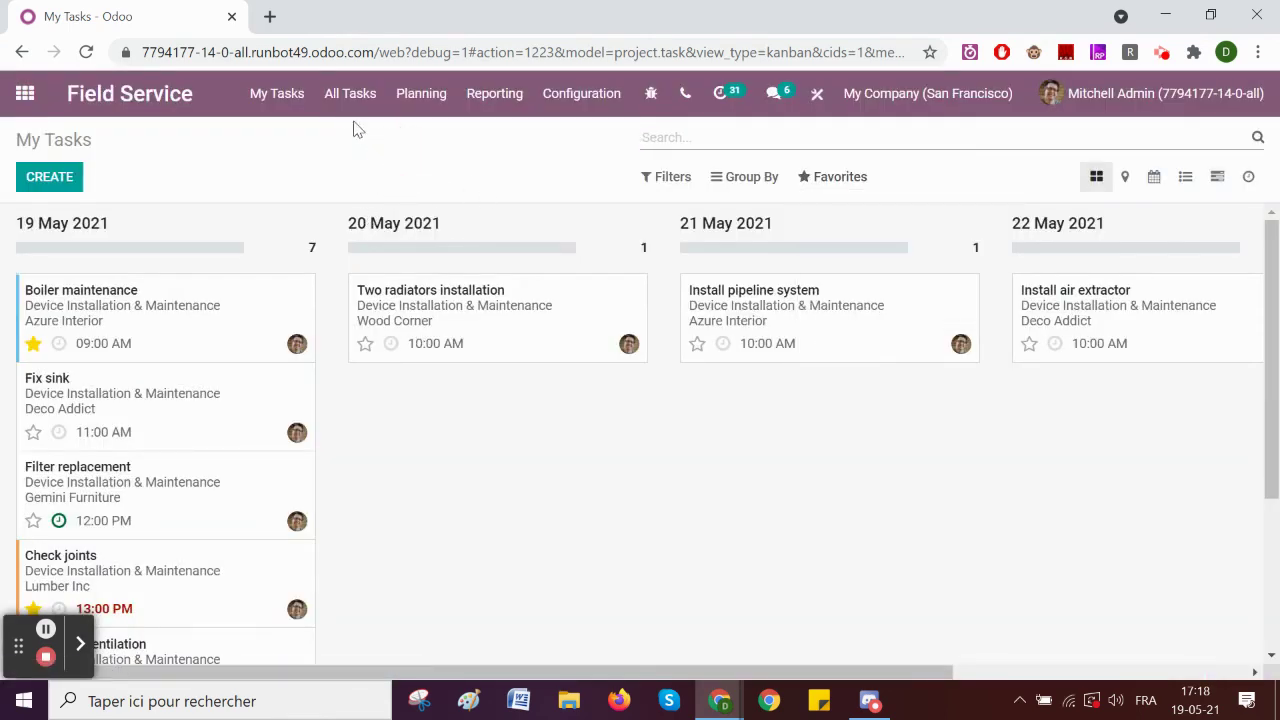
Step: Reload the My Tasks overview and remove its My Tasks filter, keeping only Planned for Today or Future
click(297, 100)
click(297, 137)
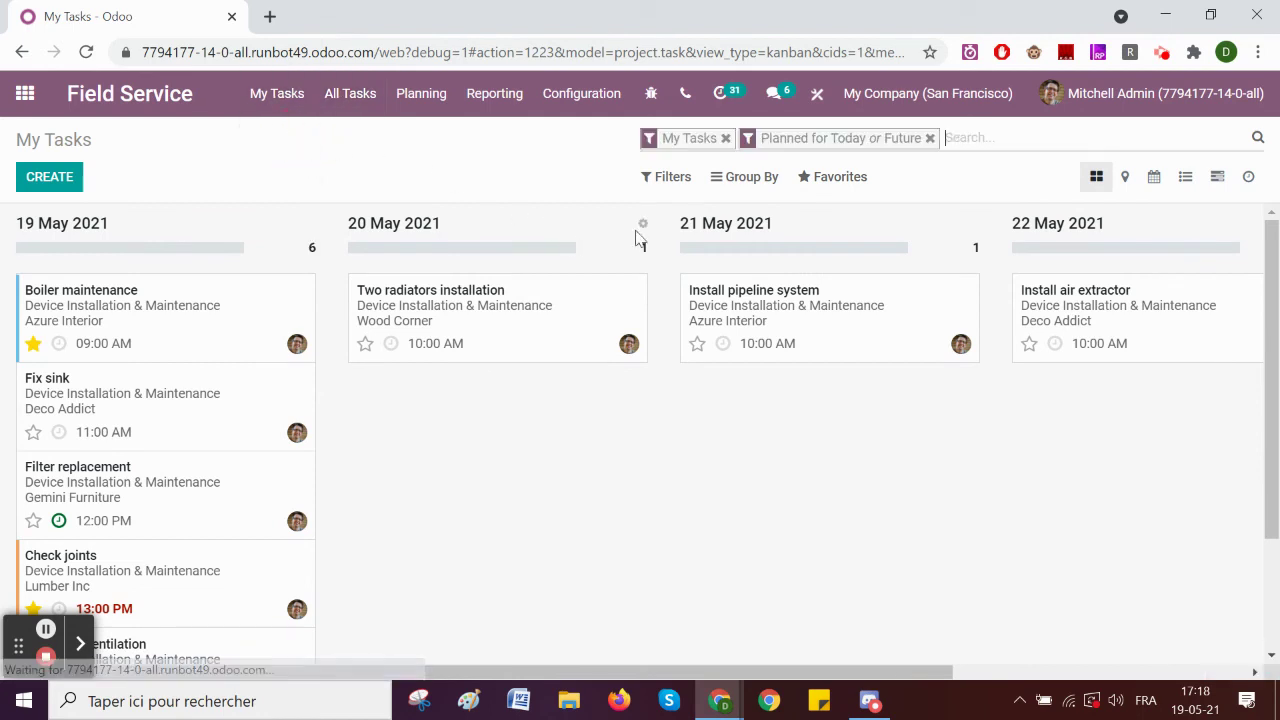
click(726, 138)
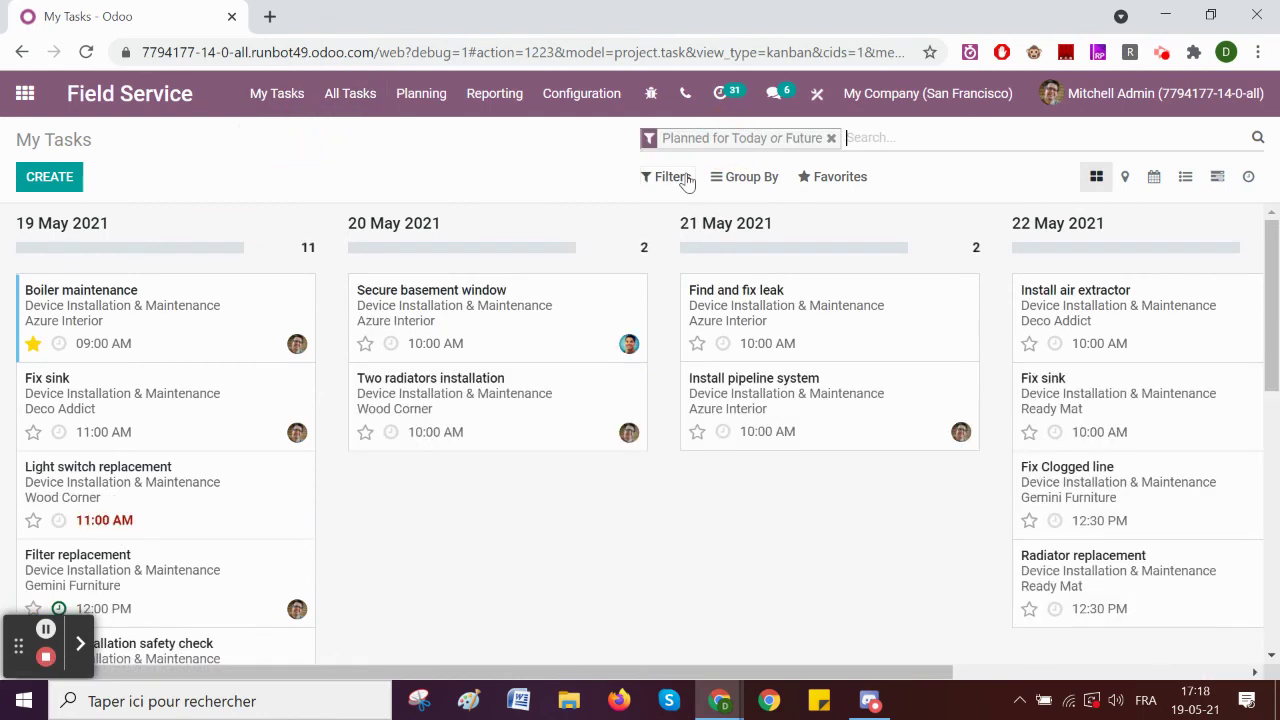
Step: Start a custom filter with the condition Assigned to contains "admin"
click(680, 184)
click(718, 425)
click(720, 453)
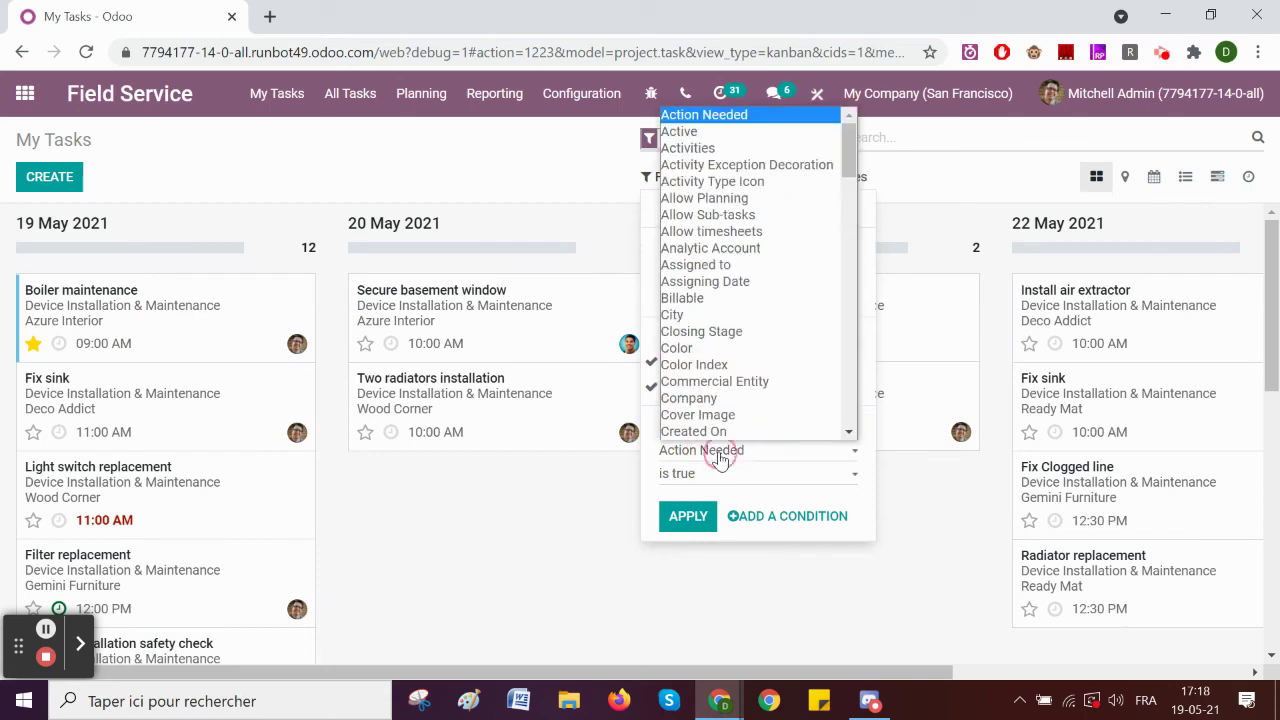
text(as)
click(706, 267)
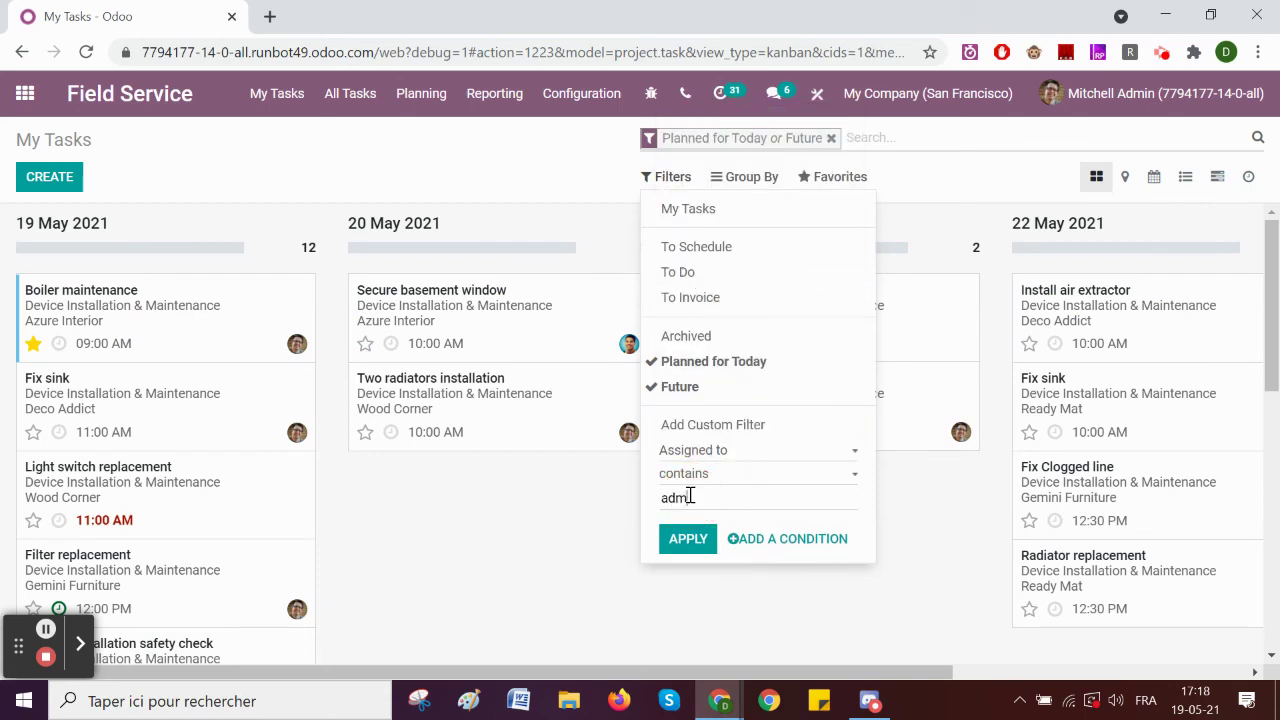
Step: Add the alternative condition Planning contains "admin" to the custom filter and apply it to the task overview
click(766, 539)
click(728, 540)
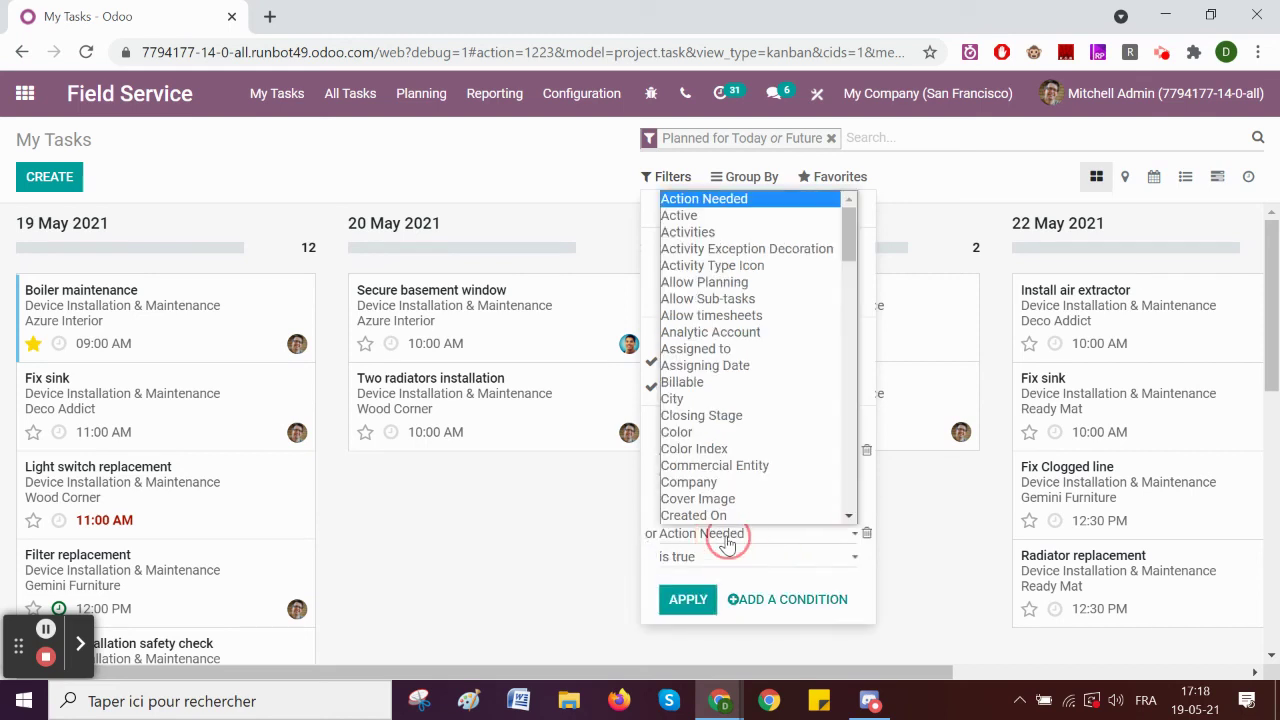
text(pl)
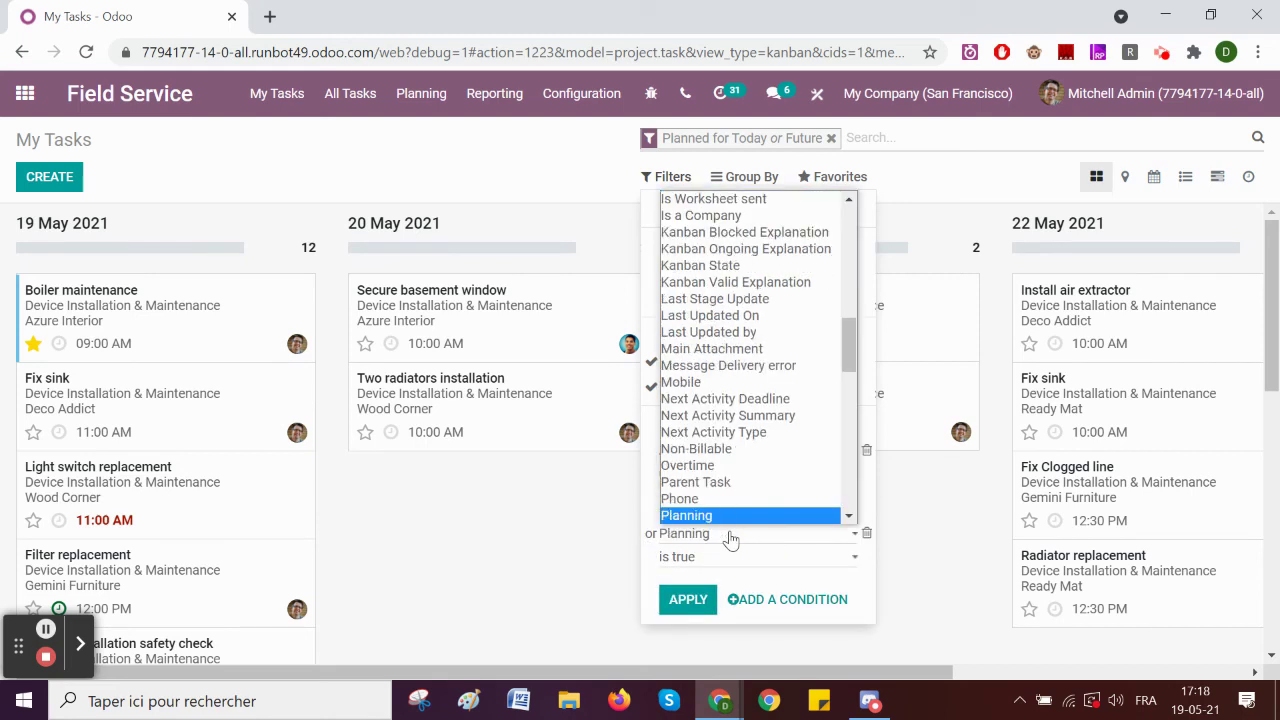
key(Return)
click(711, 584)
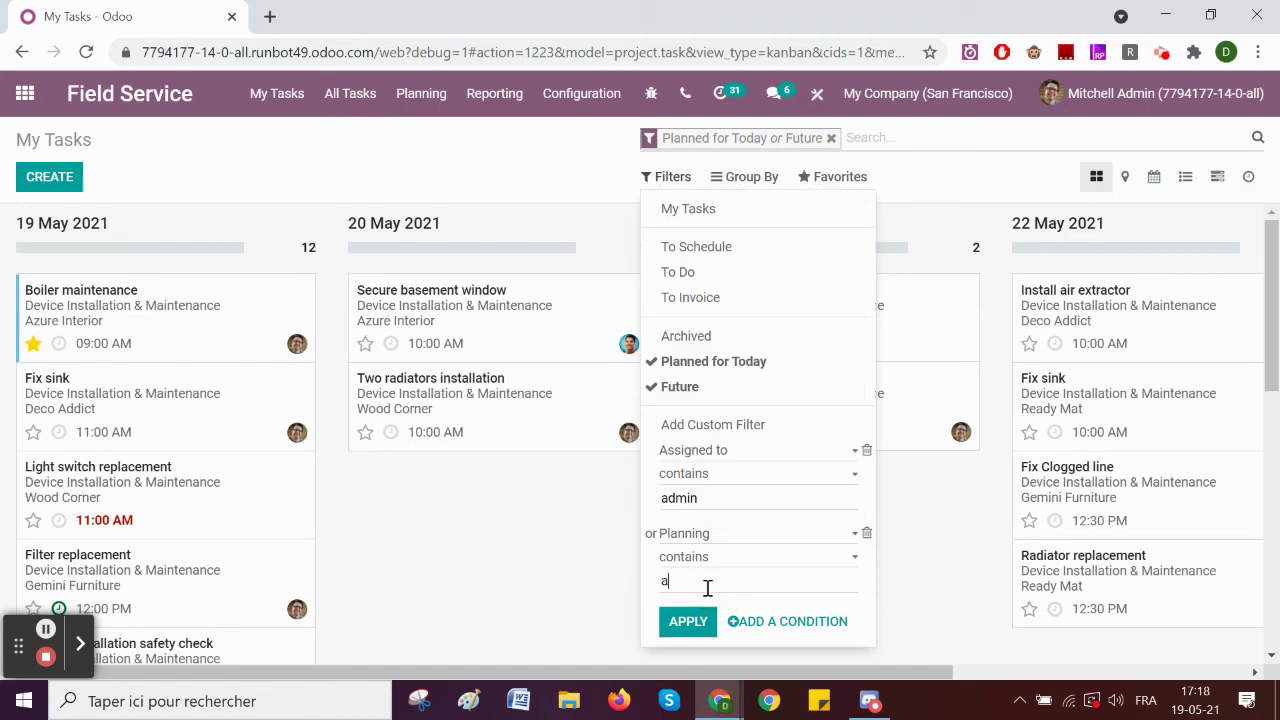
click(688, 621)
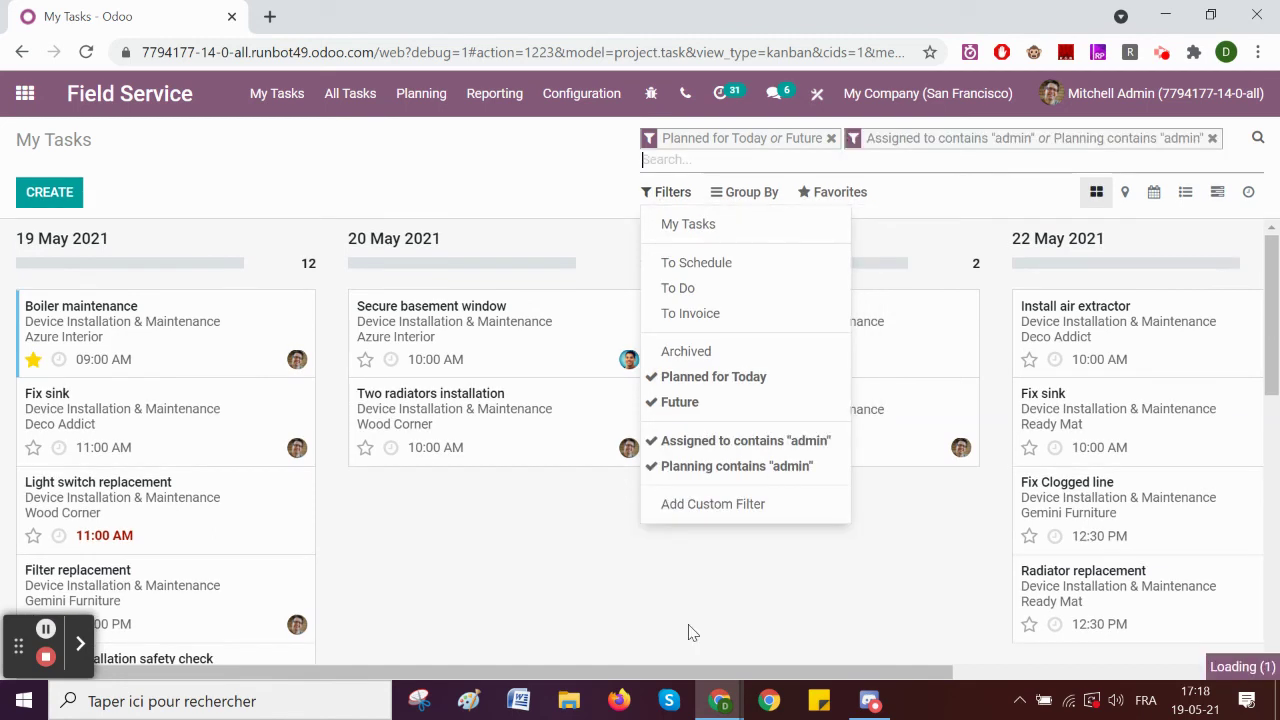
scroll(508, 520, down, 2)
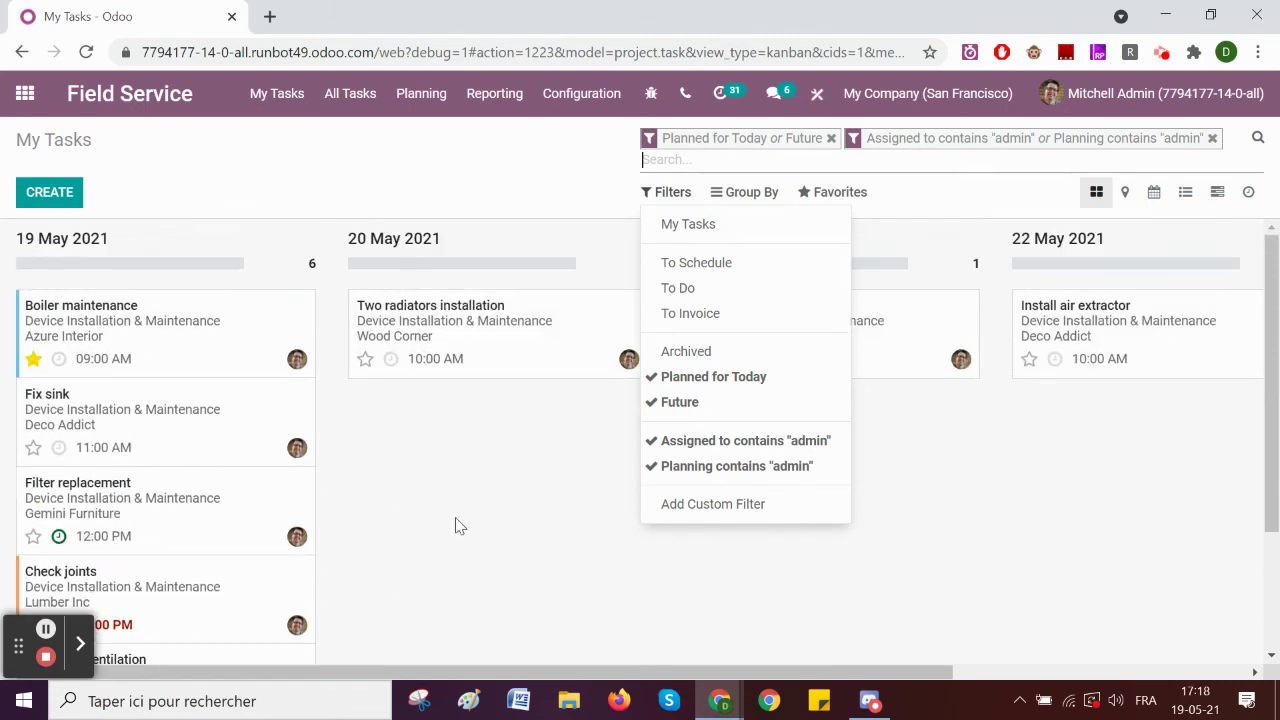
click(550, 545)
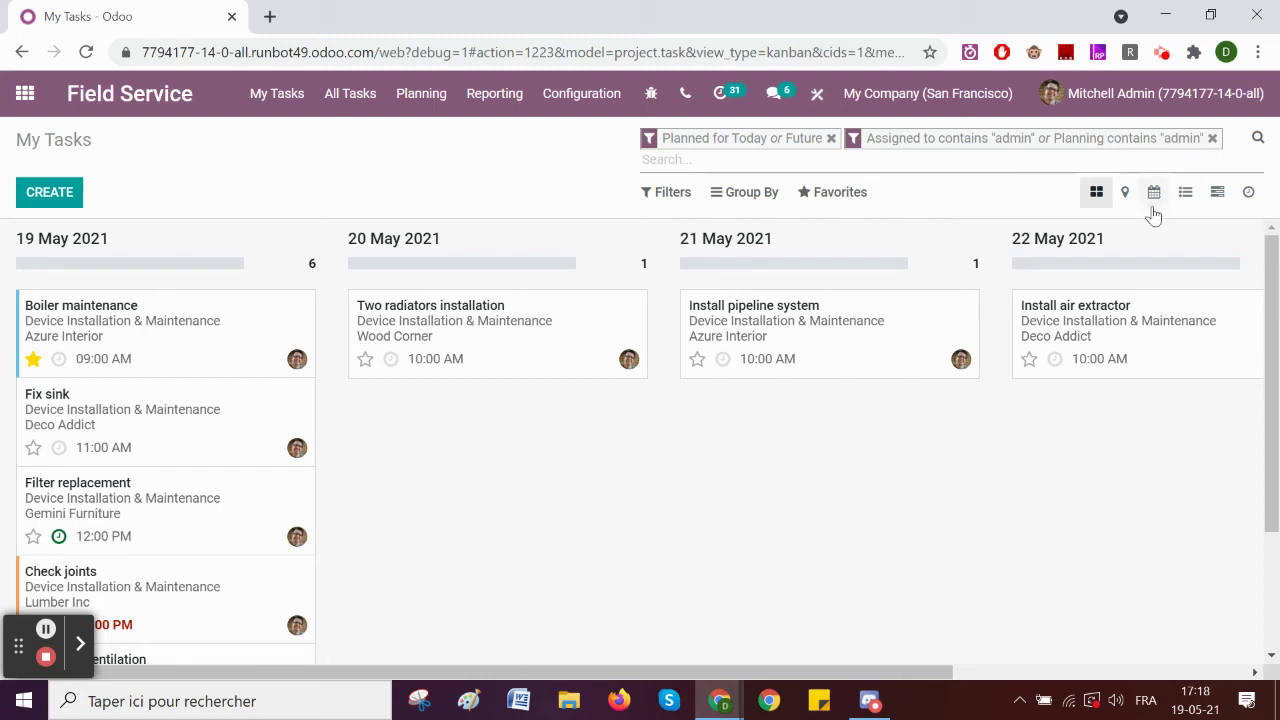
Step: Open the User-defined Filters list and look through it for the custom task filter
click(25, 93)
text(filt)
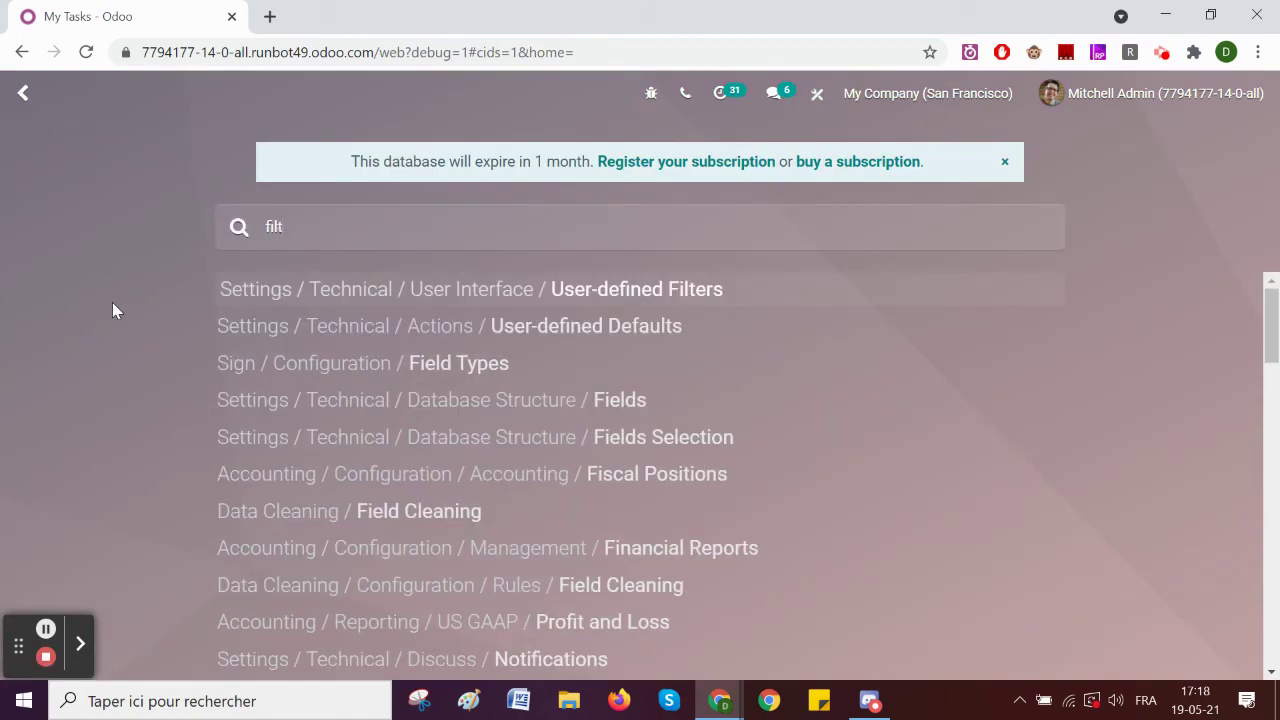
key(Return)
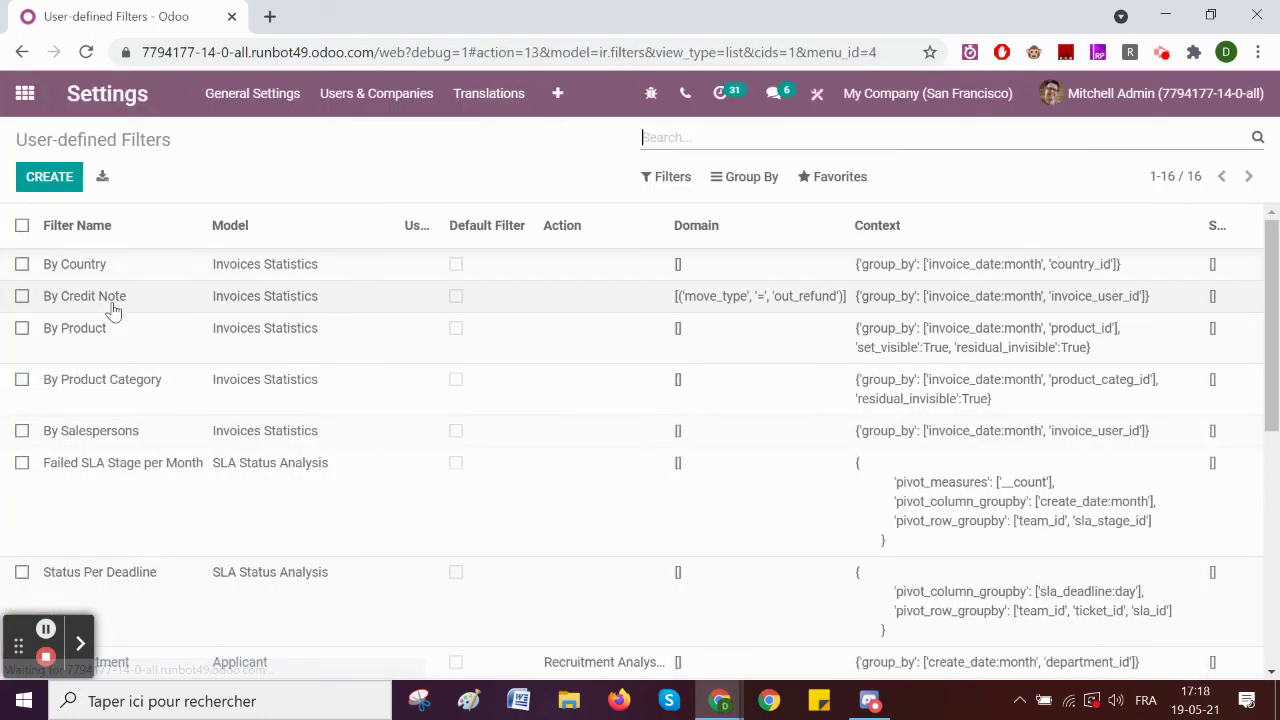
scroll(174, 457, down, 5)
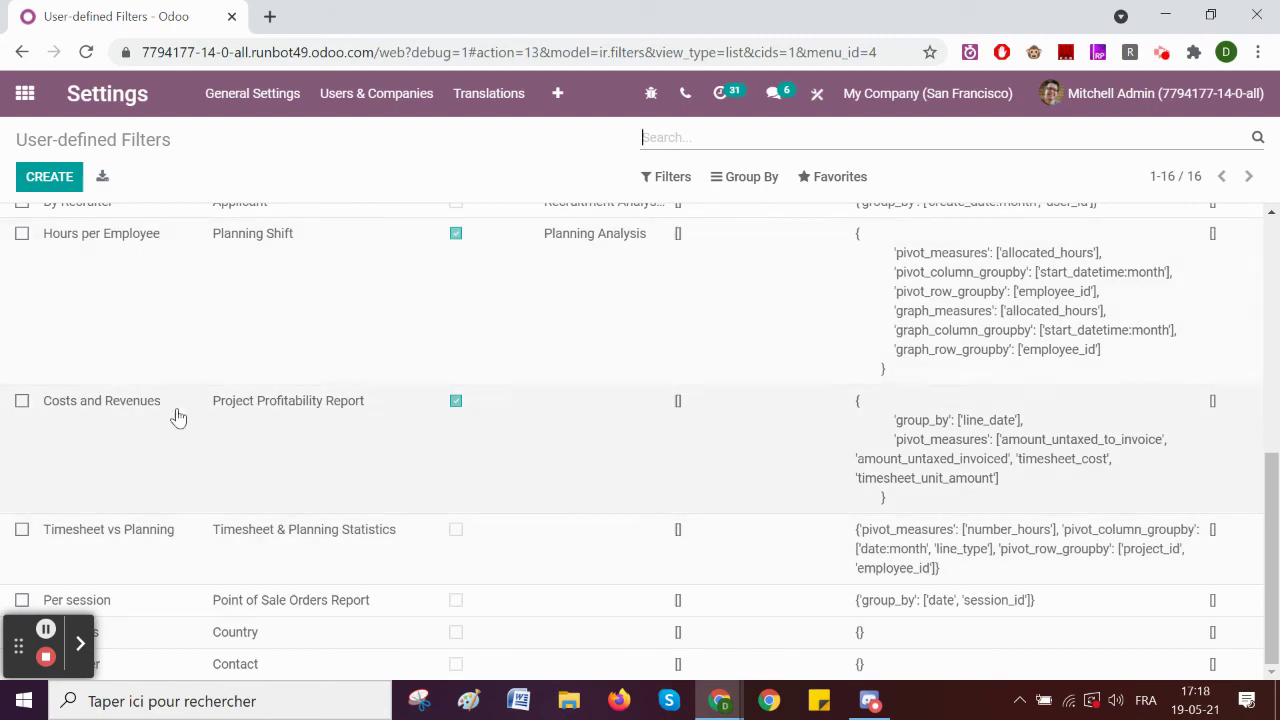
scroll(176, 420, up, 1)
scroll(187, 435, down, 1)
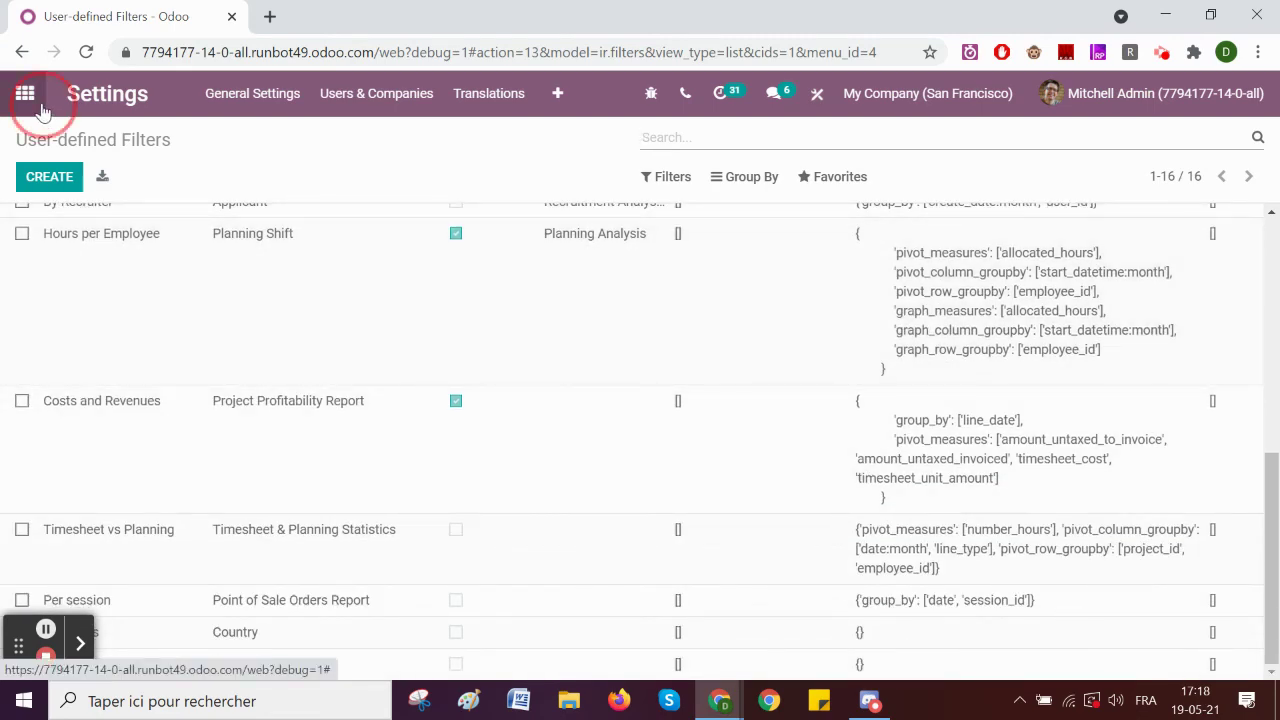
Step: Return to the Field Service task overview and remove its My Tasks filter, keeping only Planned for Today or Future
click(25, 93)
scroll(475, 438, down, 3)
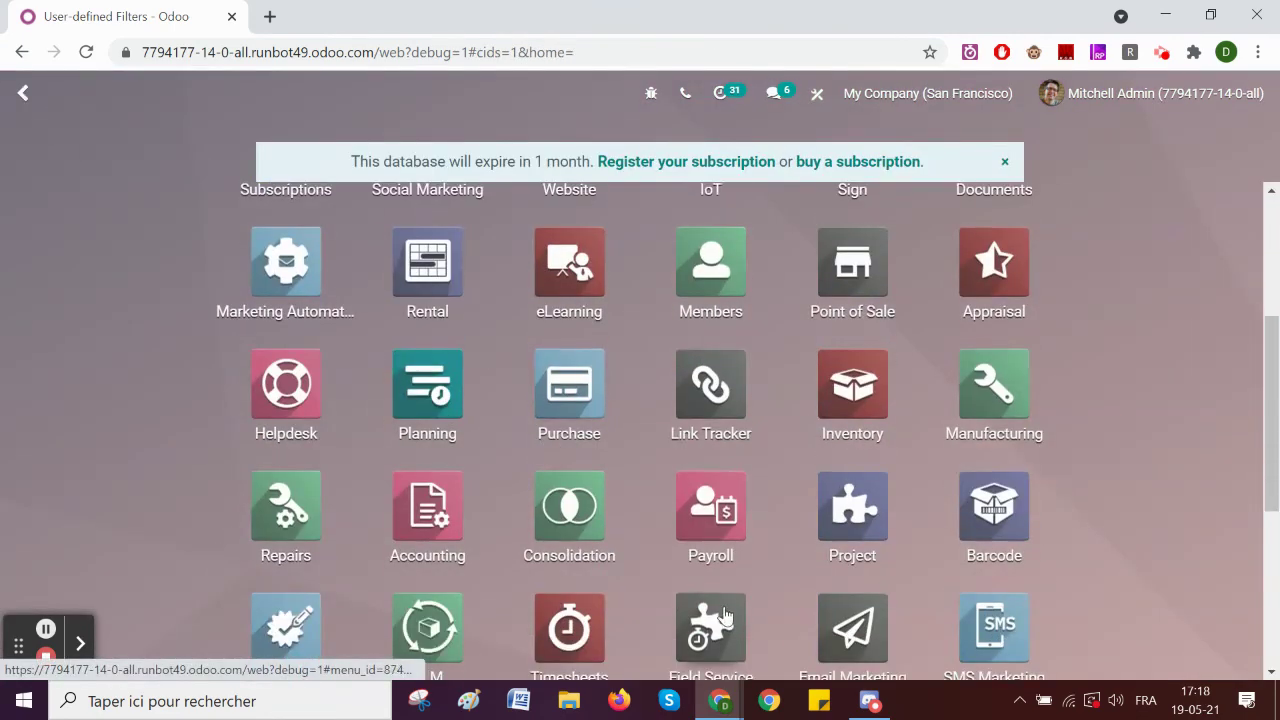
click(712, 617)
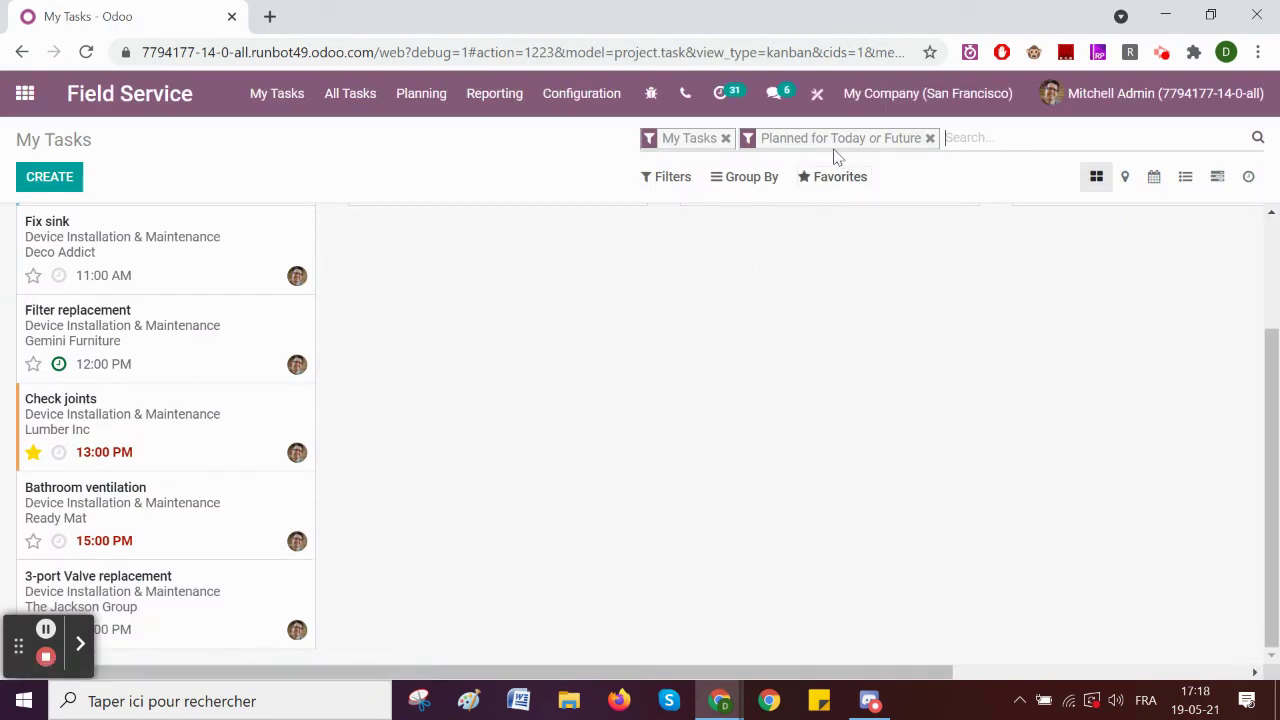
click(725, 138)
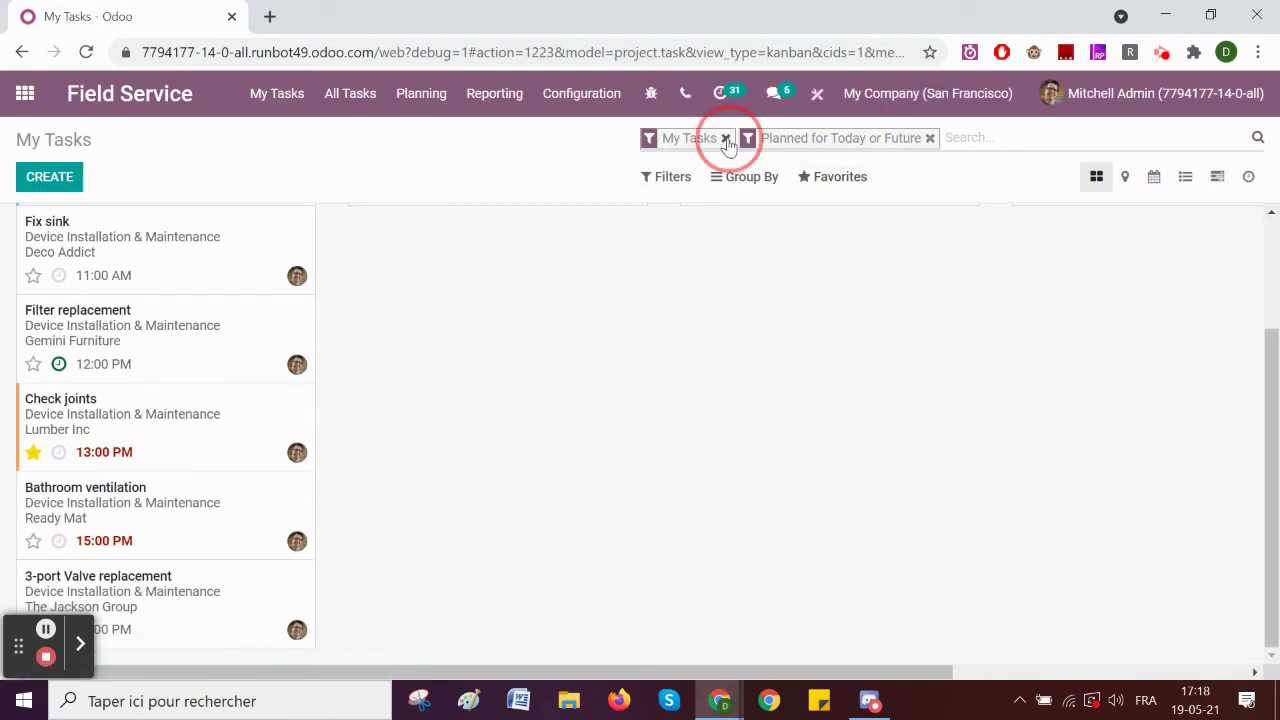
Step: Build a custom task filter with the condition Assigned to contains "admin"
click(667, 178)
click(678, 440)
click(680, 450)
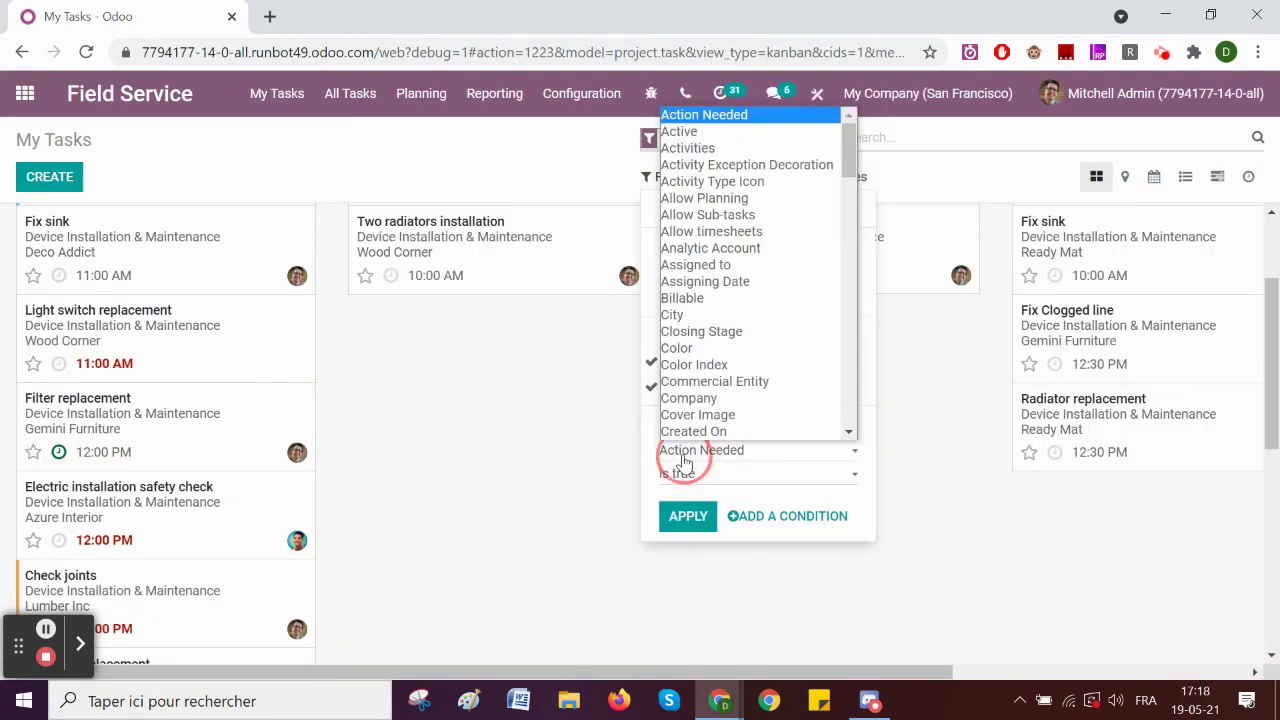
key(Down)
key(s)
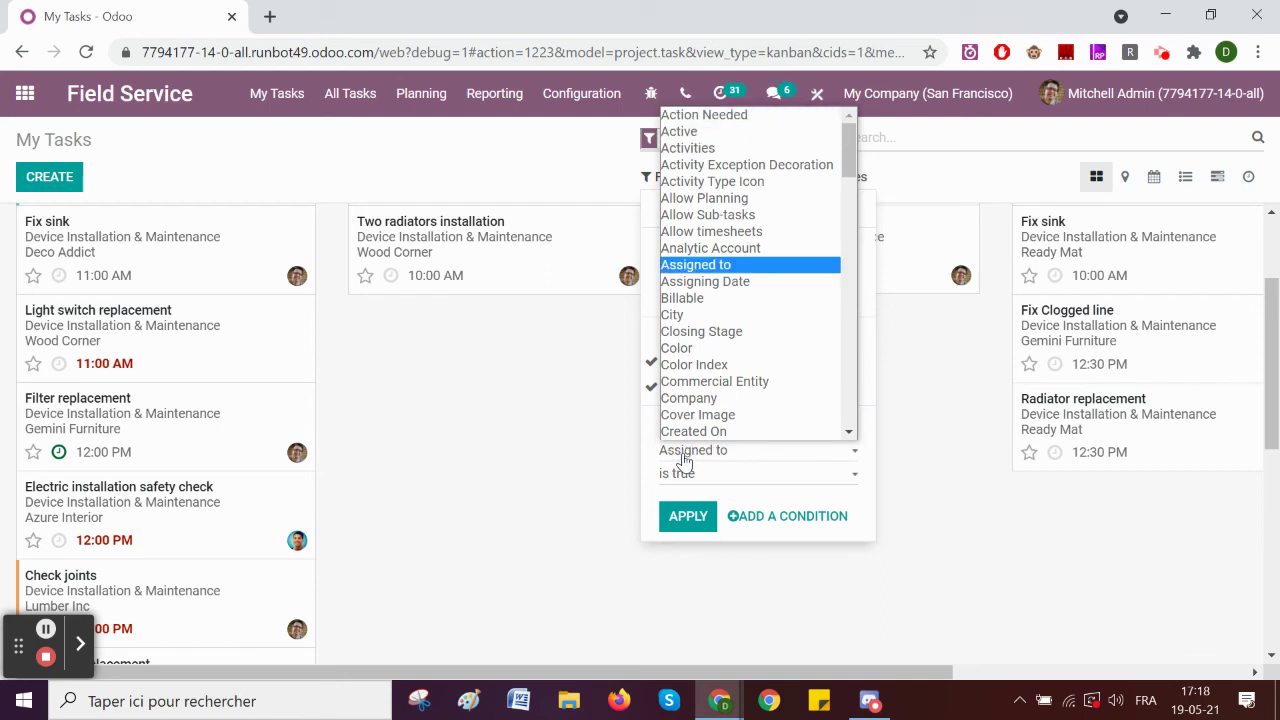
click(702, 266)
click(701, 492)
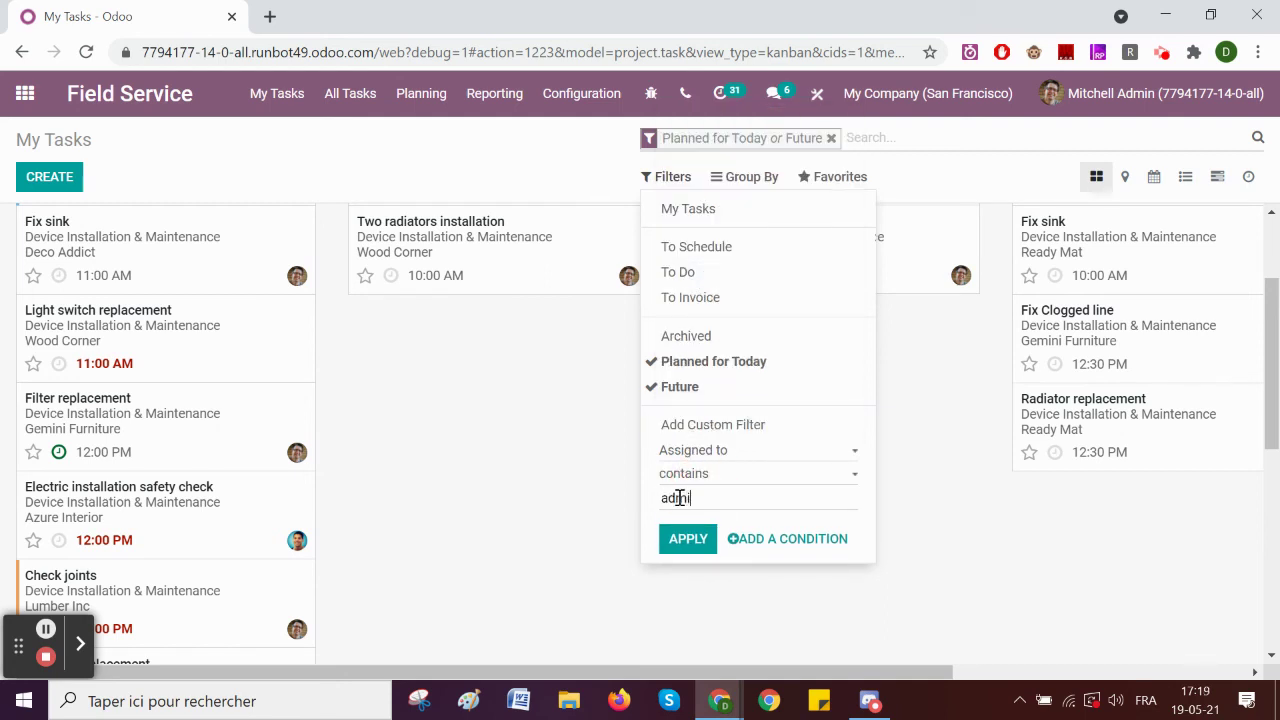
Step: Add the alternative condition Planning contains "admin" and apply the custom filter to the tasks
click(832, 540)
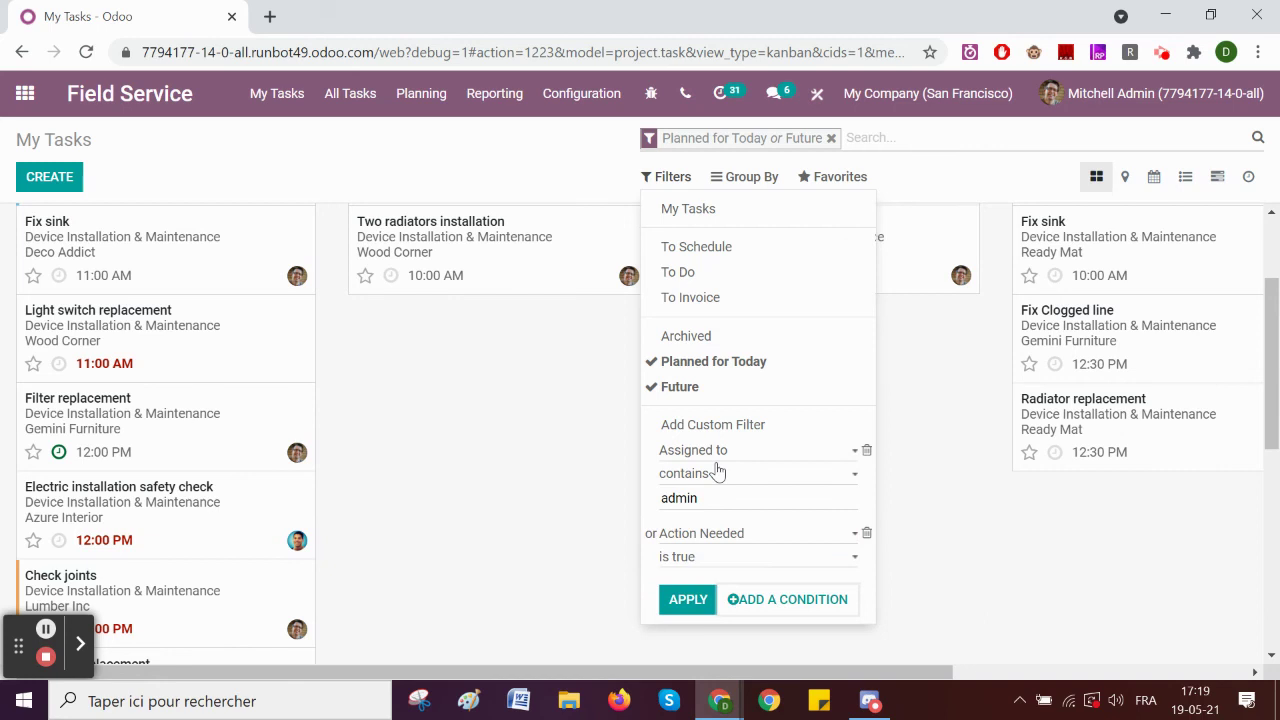
click(711, 536)
key(p)
key(l)
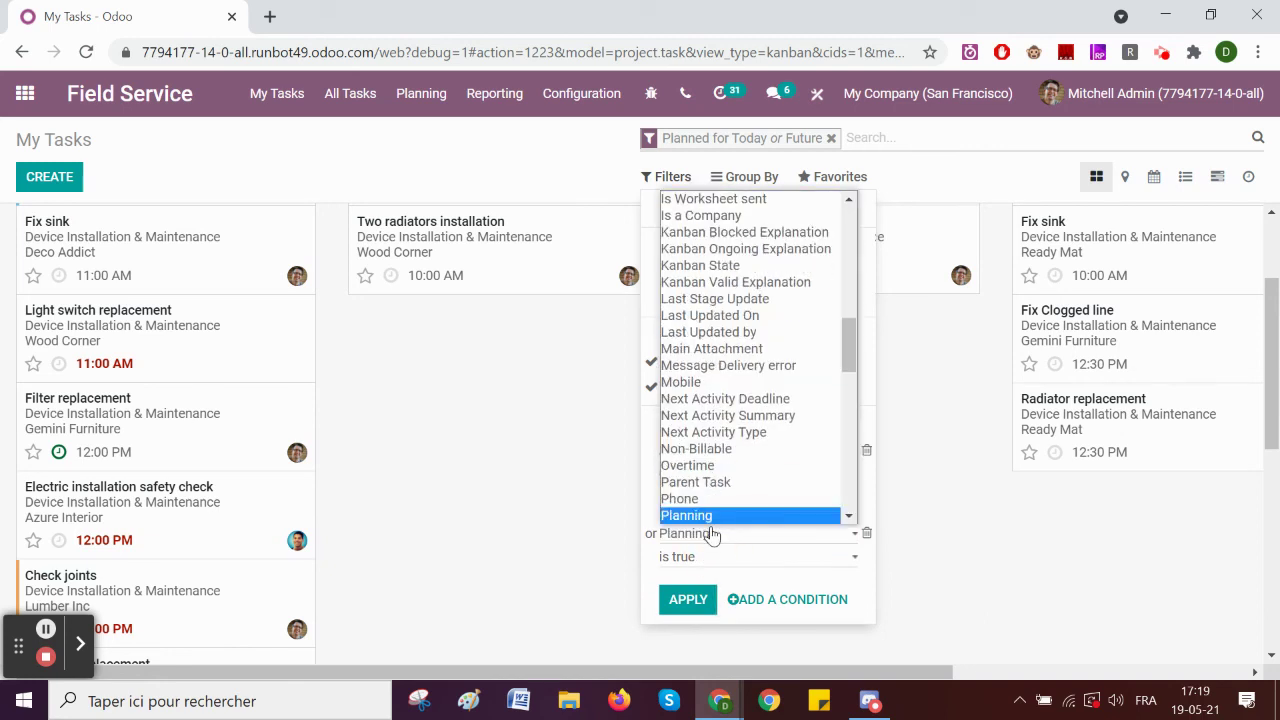
click(707, 516)
click(705, 590)
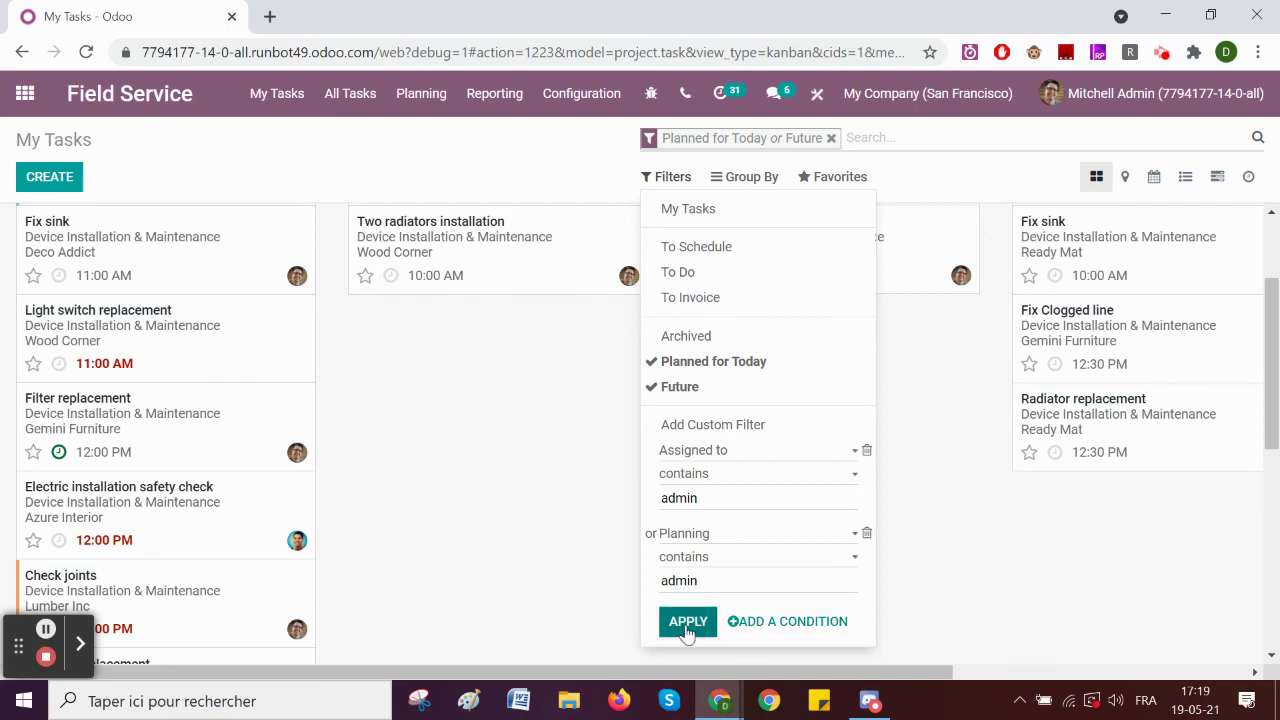
click(688, 621)
Step: Save the current search as a favorite named My Tasks that is used by default
click(837, 195)
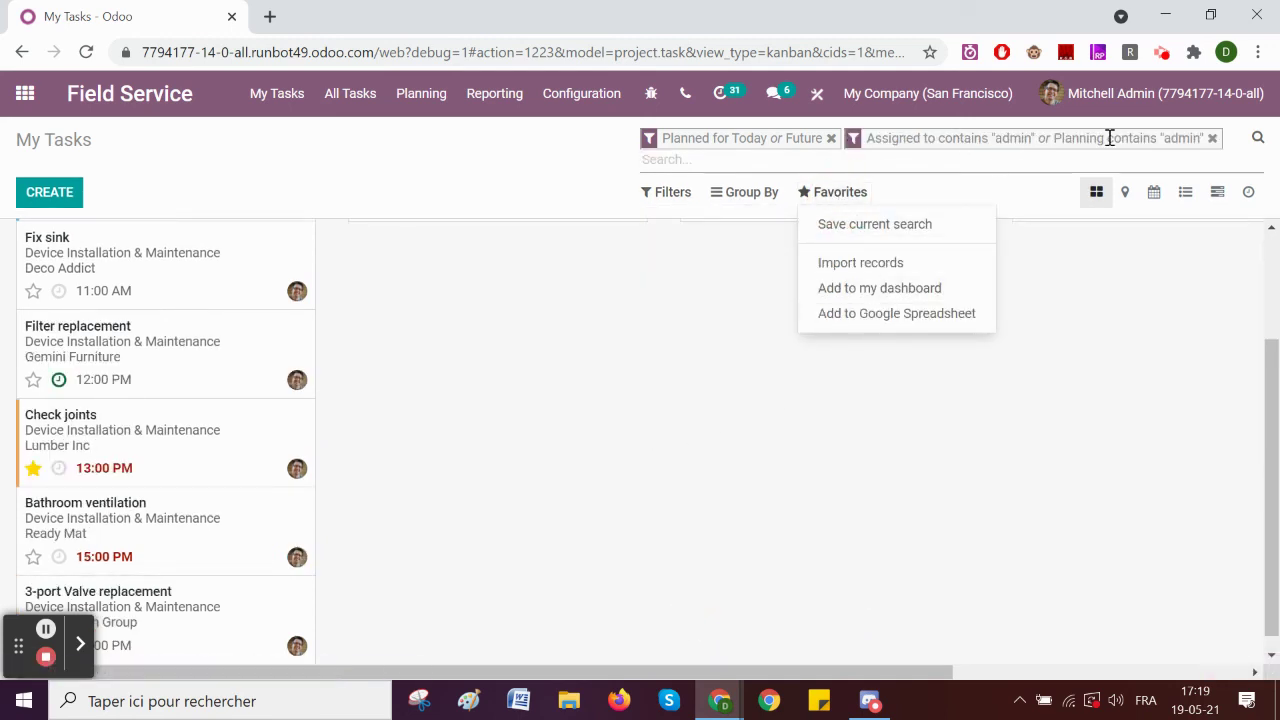
click(866, 228)
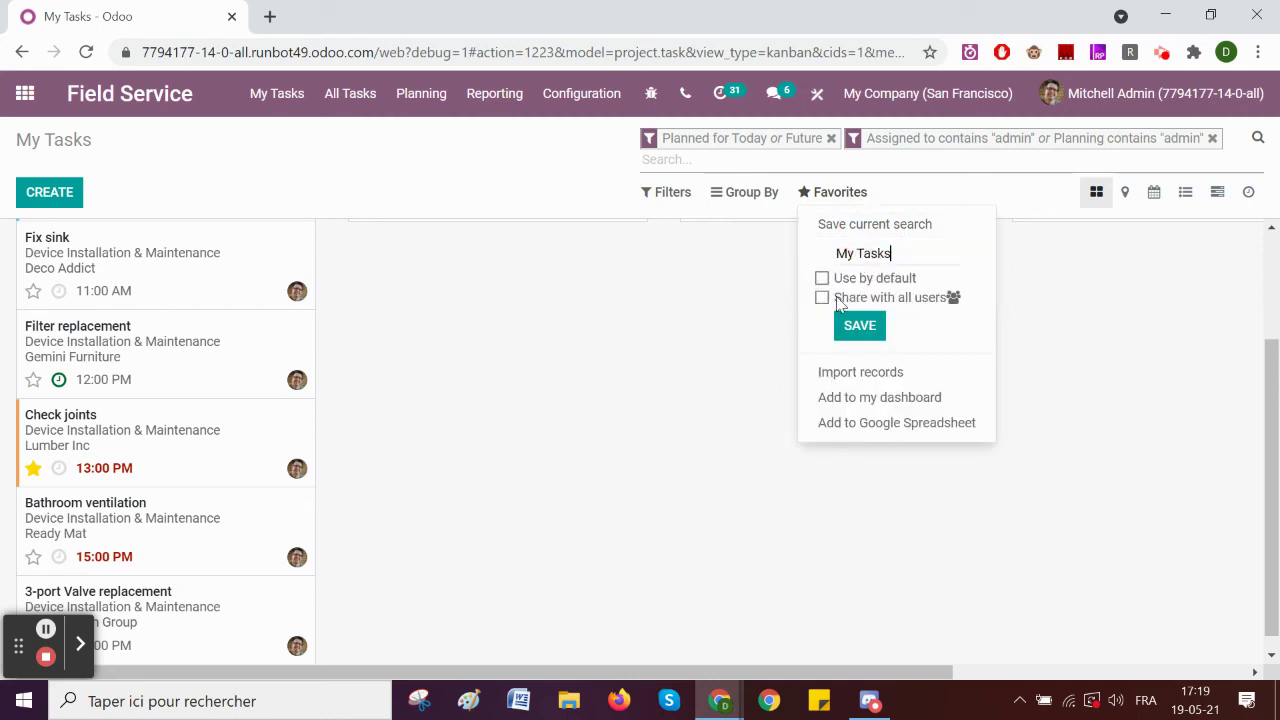
click(822, 278)
click(855, 322)
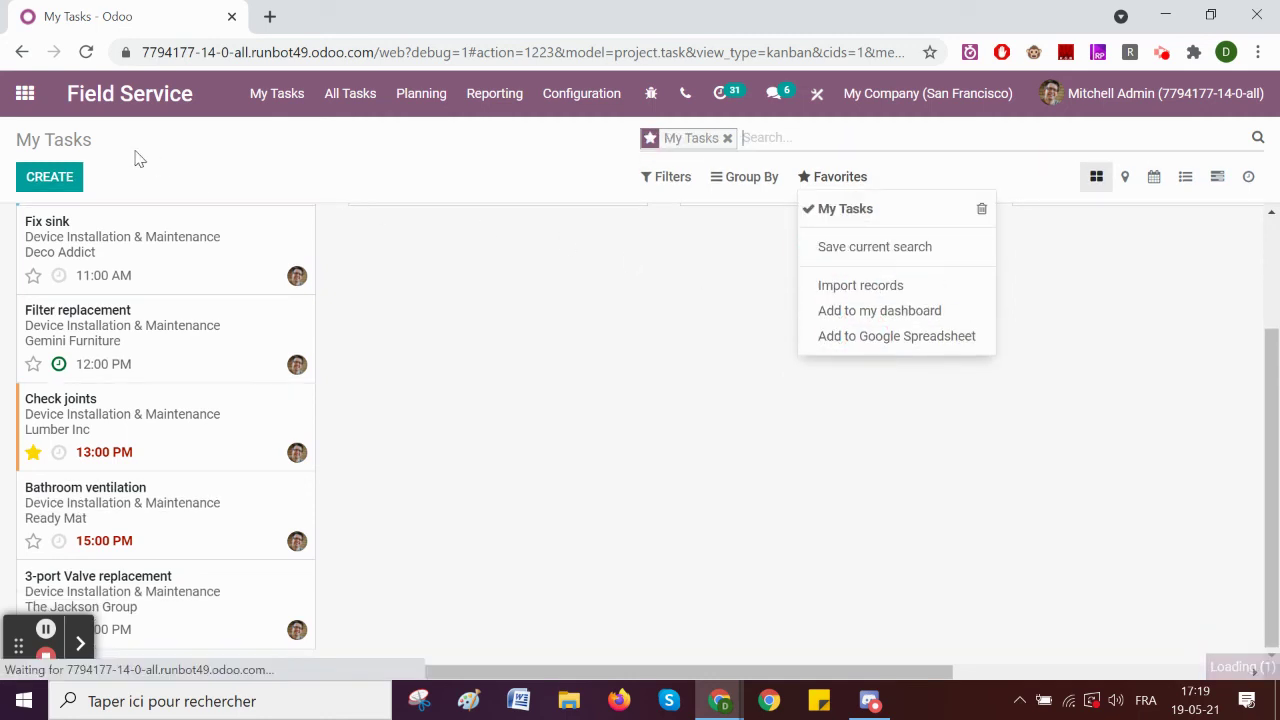
Step: Find the saved My Tasks filter for the Task model among the user-defined filters and open its record
click(26, 100)
text(filter)
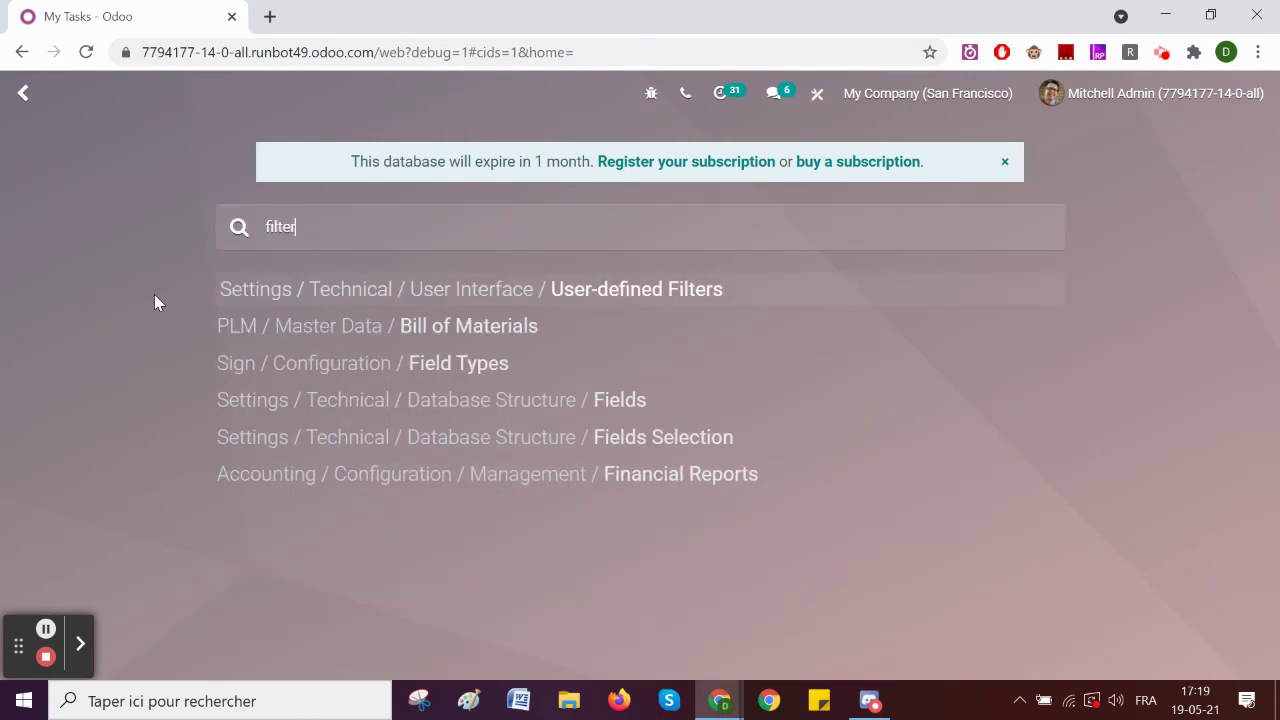
click(352, 292)
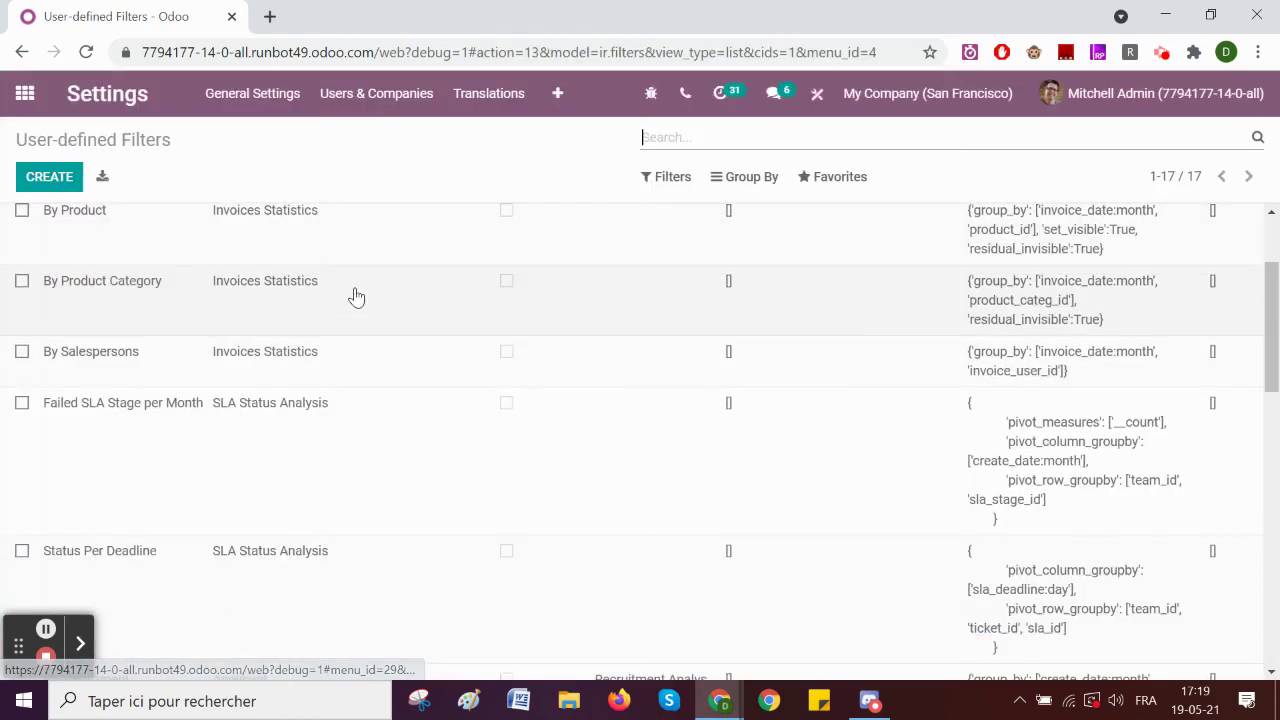
scroll(143, 471, down, 10)
click(116, 382)
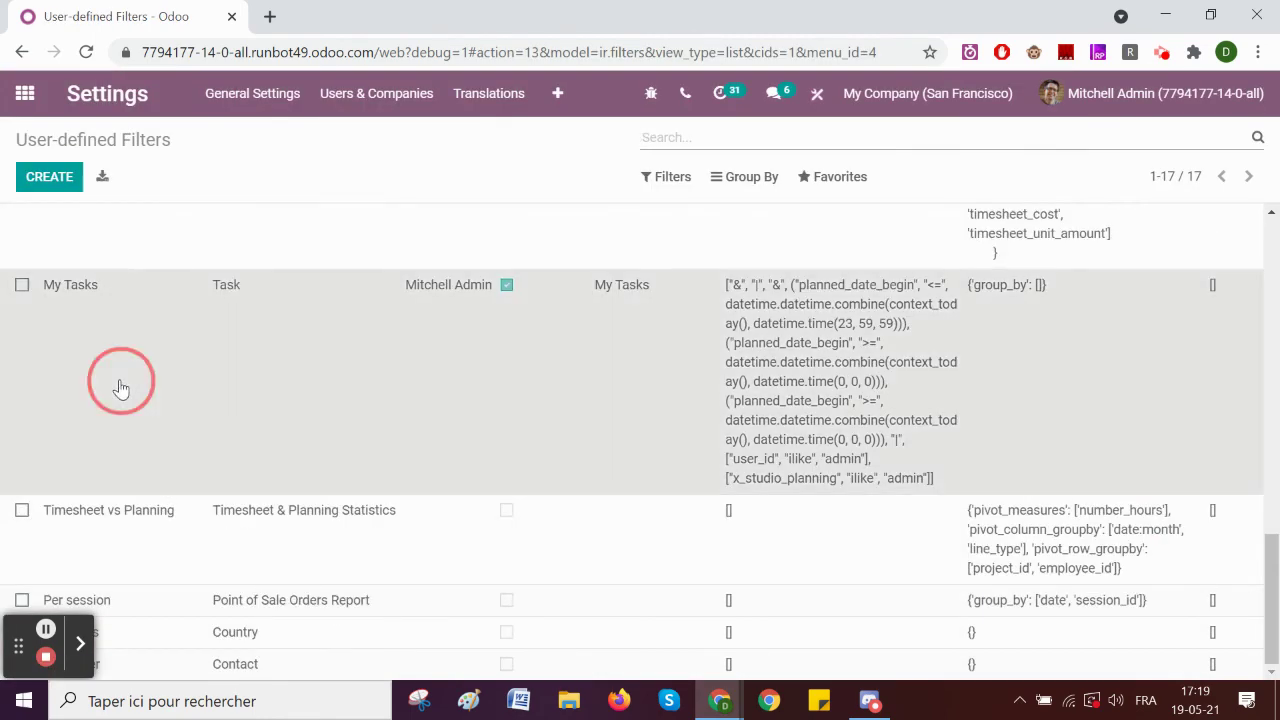
click(590, 178)
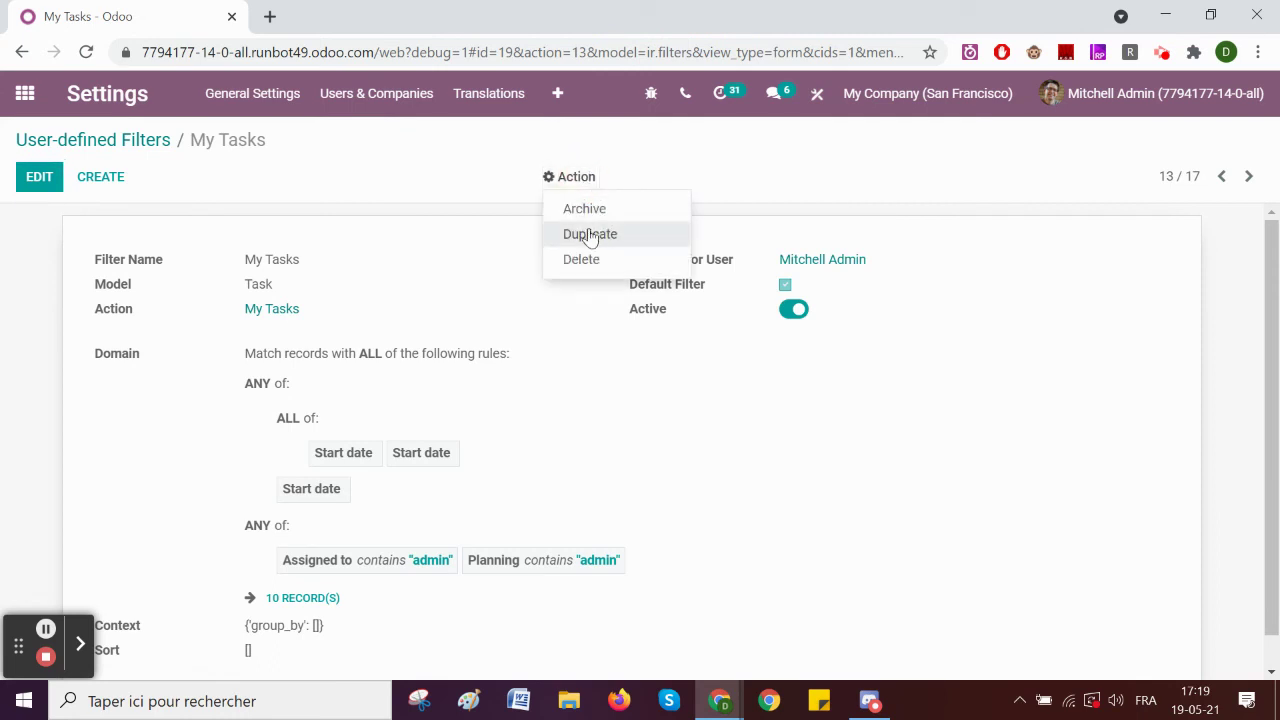
click(846, 531)
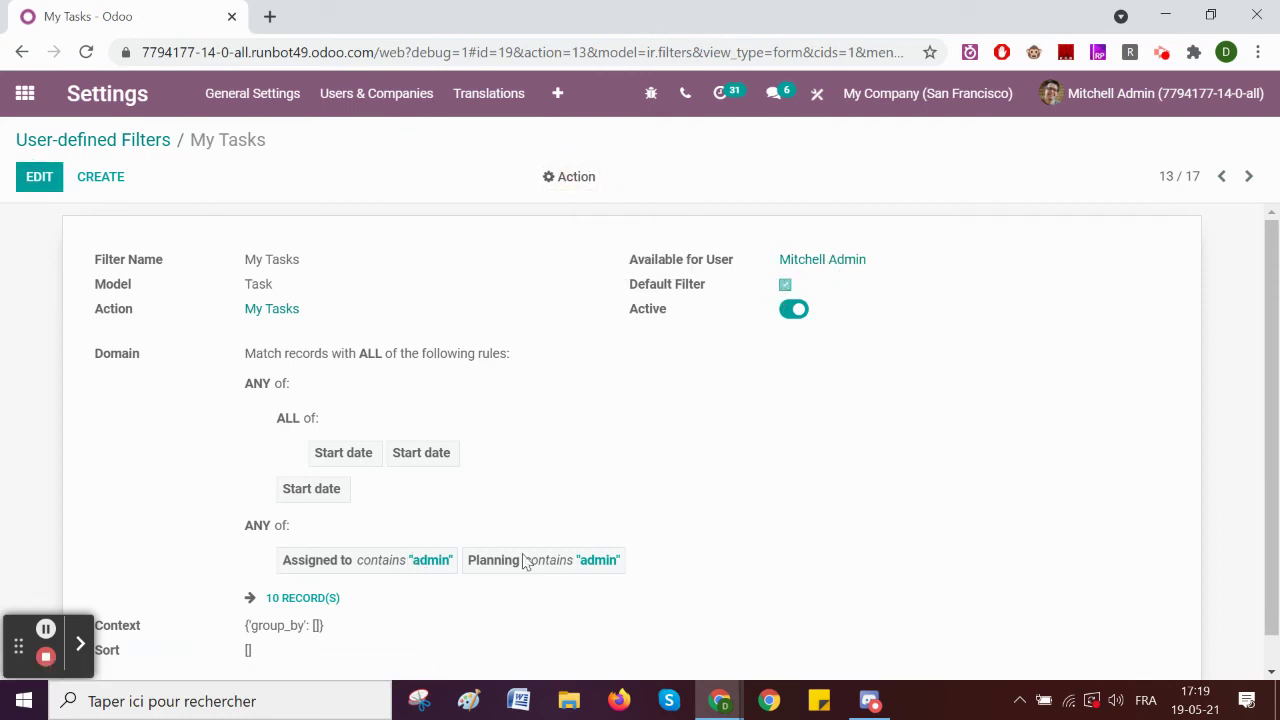
Step: Edit the filter's domain so the Planning condition checks Planning > Employee contains "admin", and save the record
click(40, 180)
scroll(477, 424, down, 5)
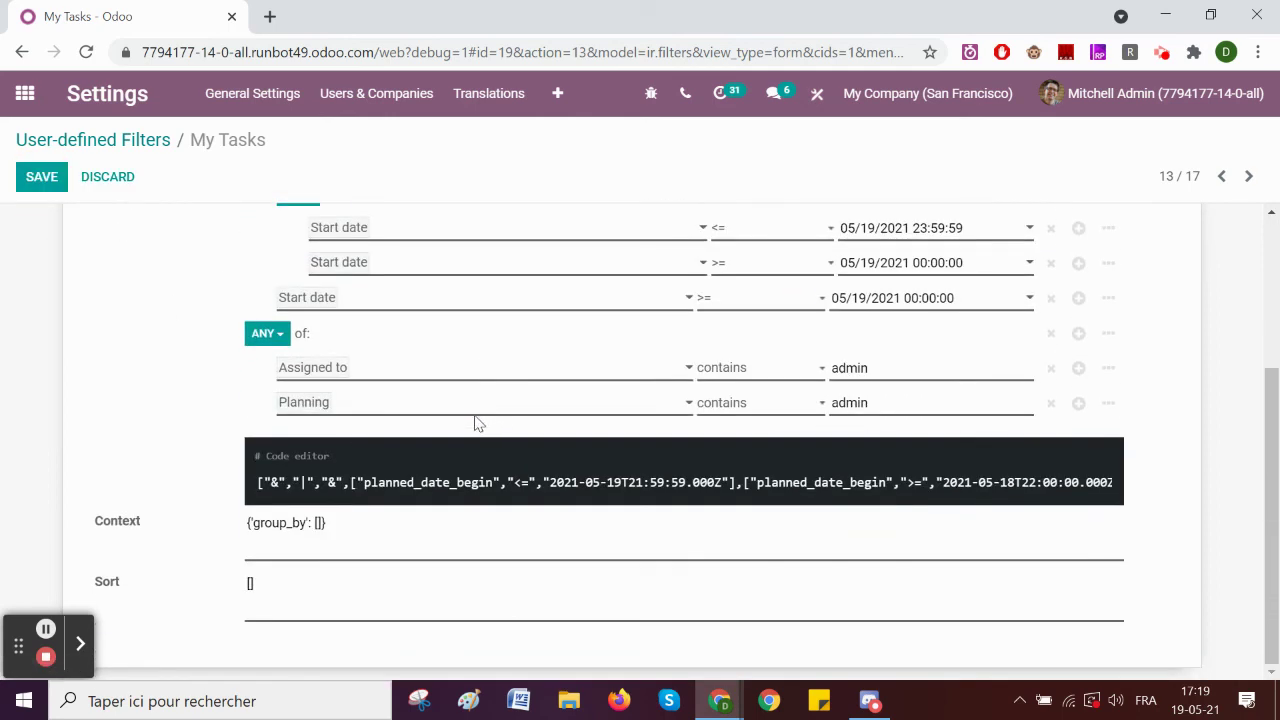
click(350, 405)
click(366, 462)
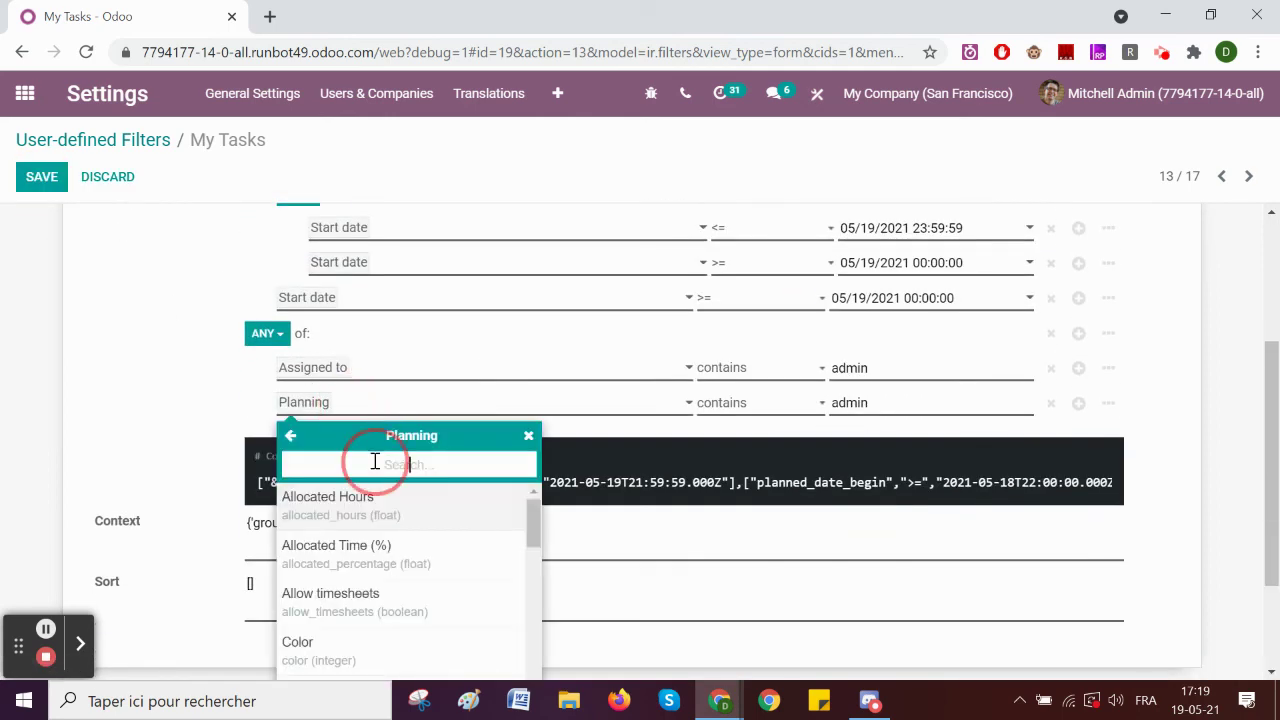
text(empl)
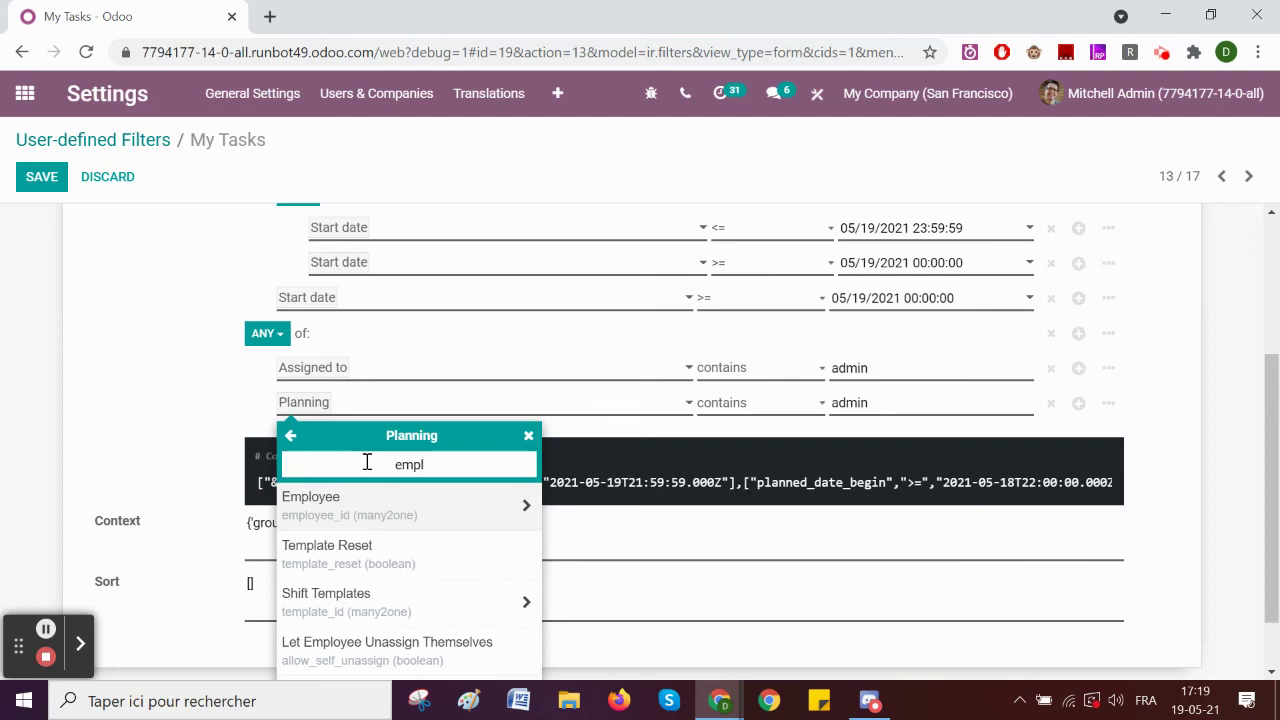
click(368, 507)
click(33, 188)
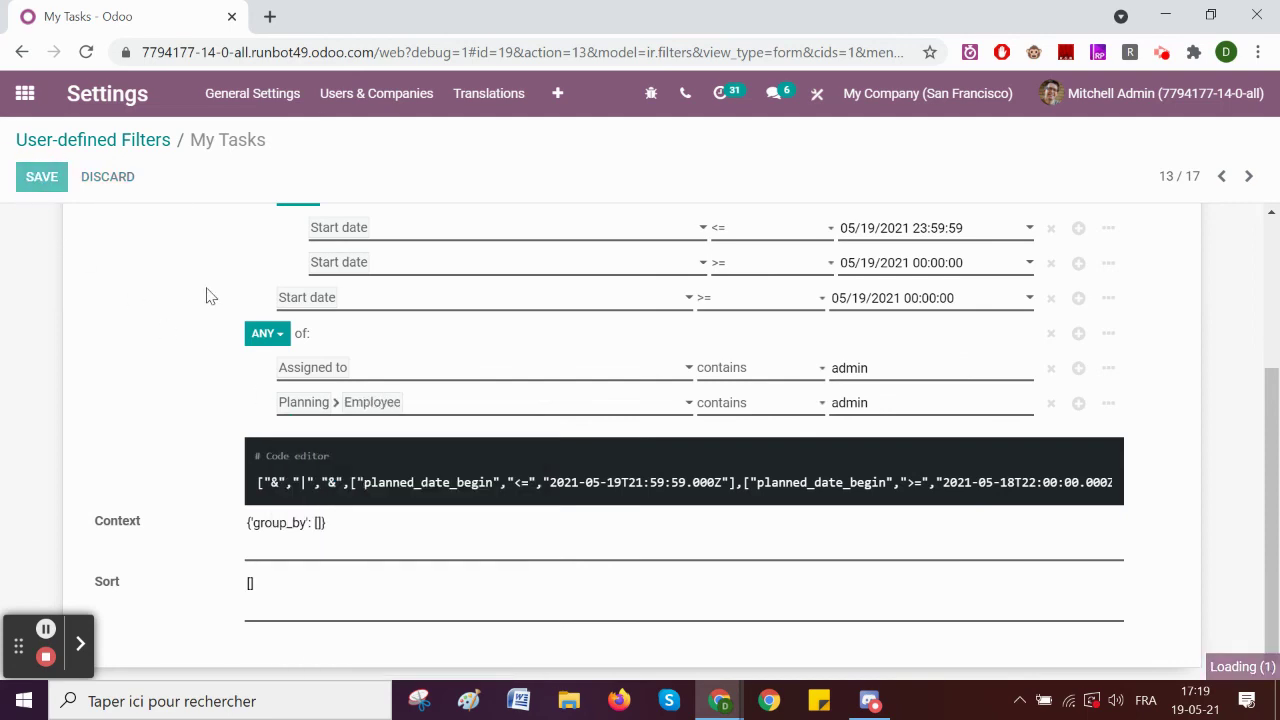
Step: Reopen Field Service and review the 19 May 2021 tasks listed by the default My Tasks filter
click(25, 93)
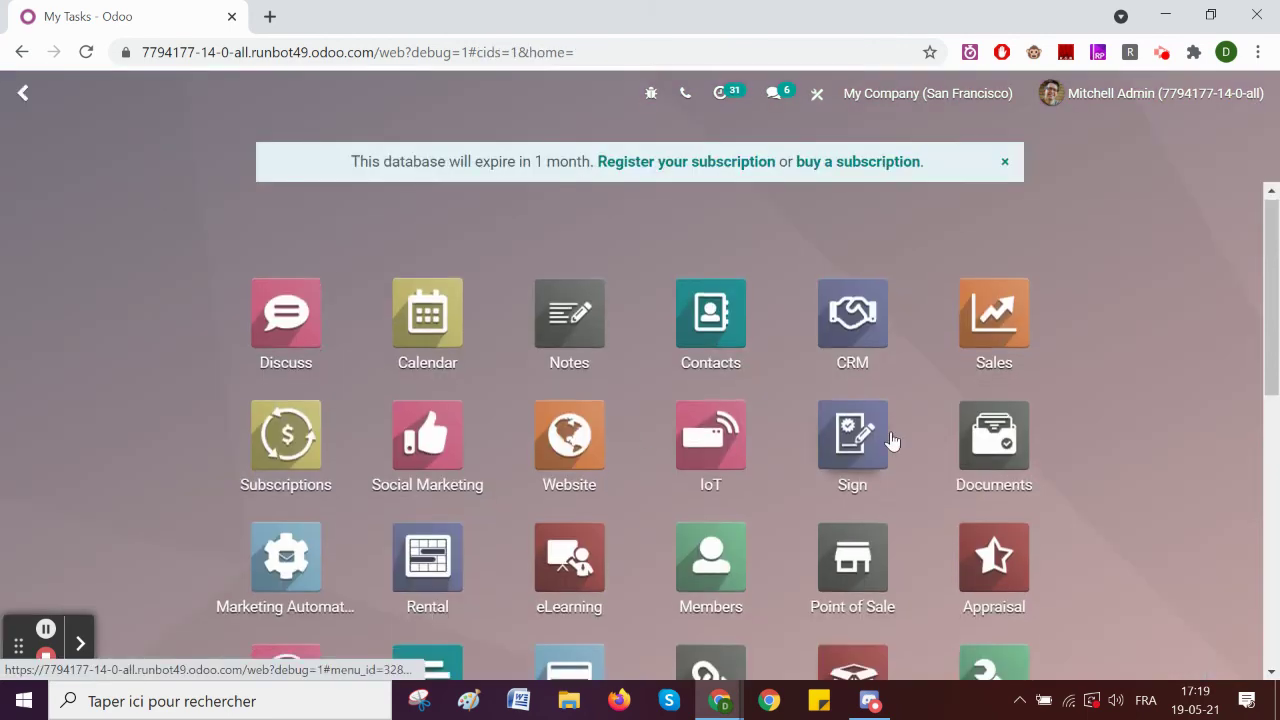
scroll(893, 441, down, 3)
scroll(578, 497, down, 2)
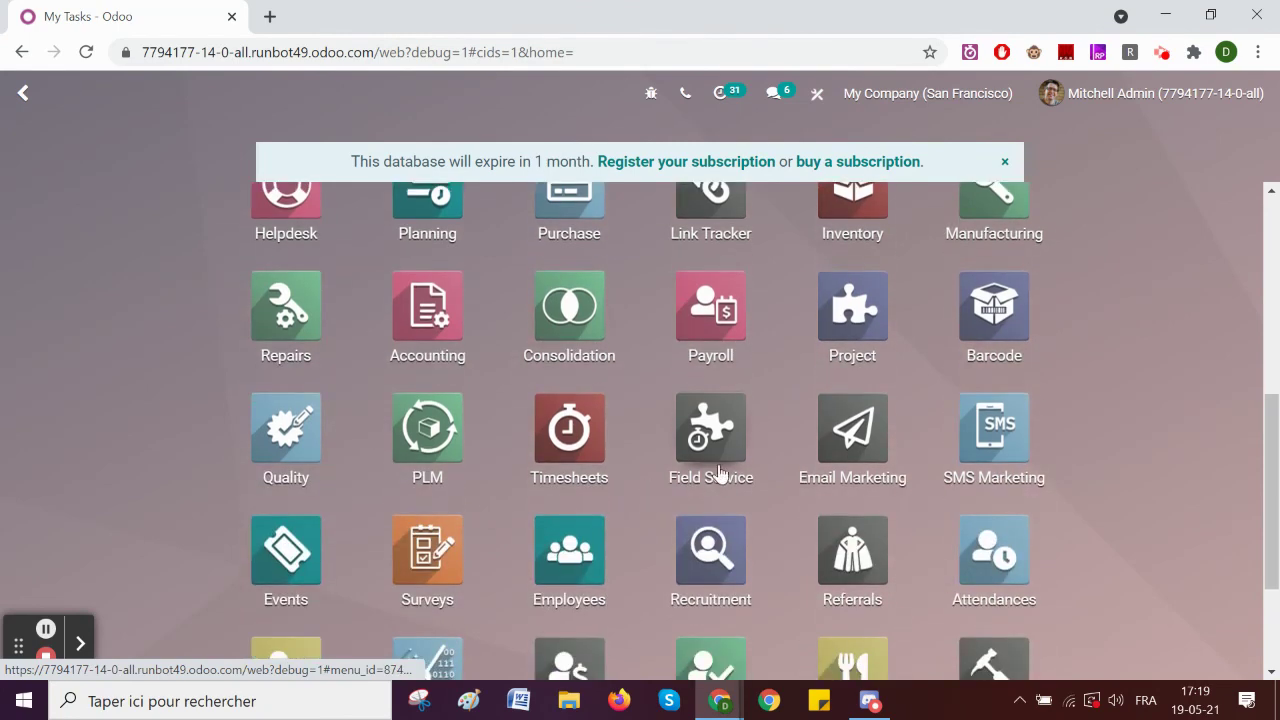
click(718, 456)
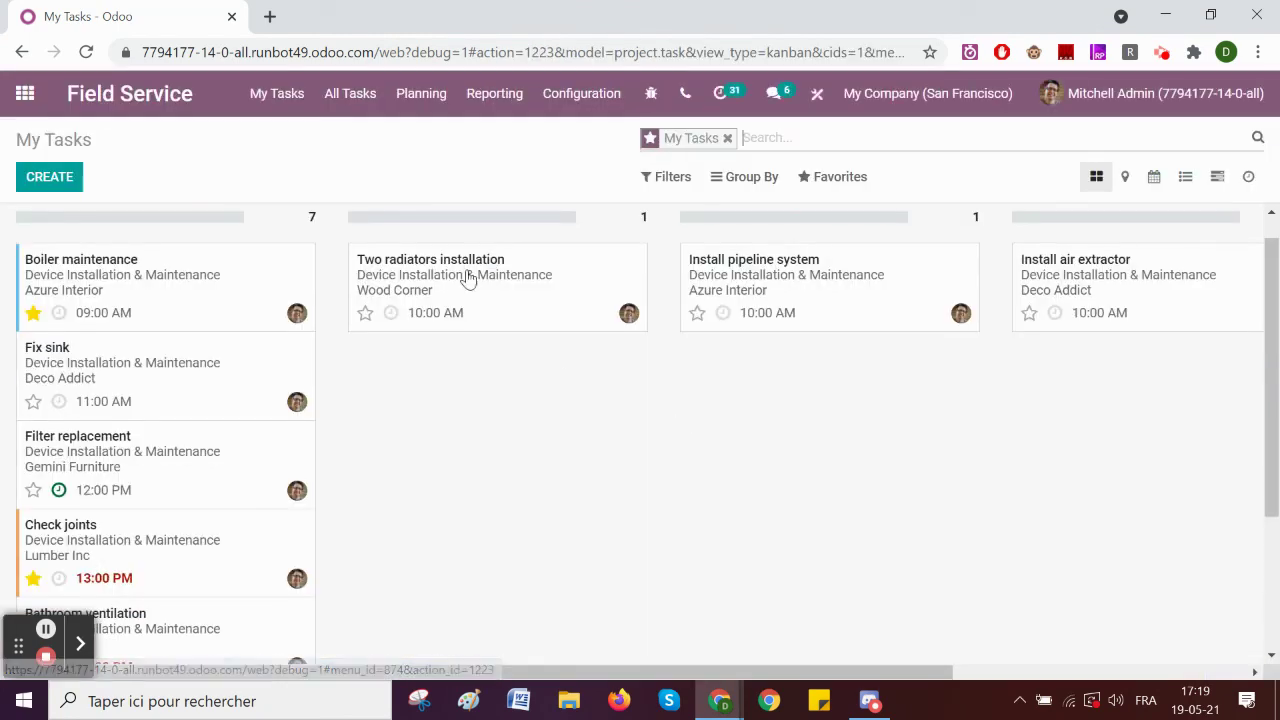
scroll(289, 406, down, 3)
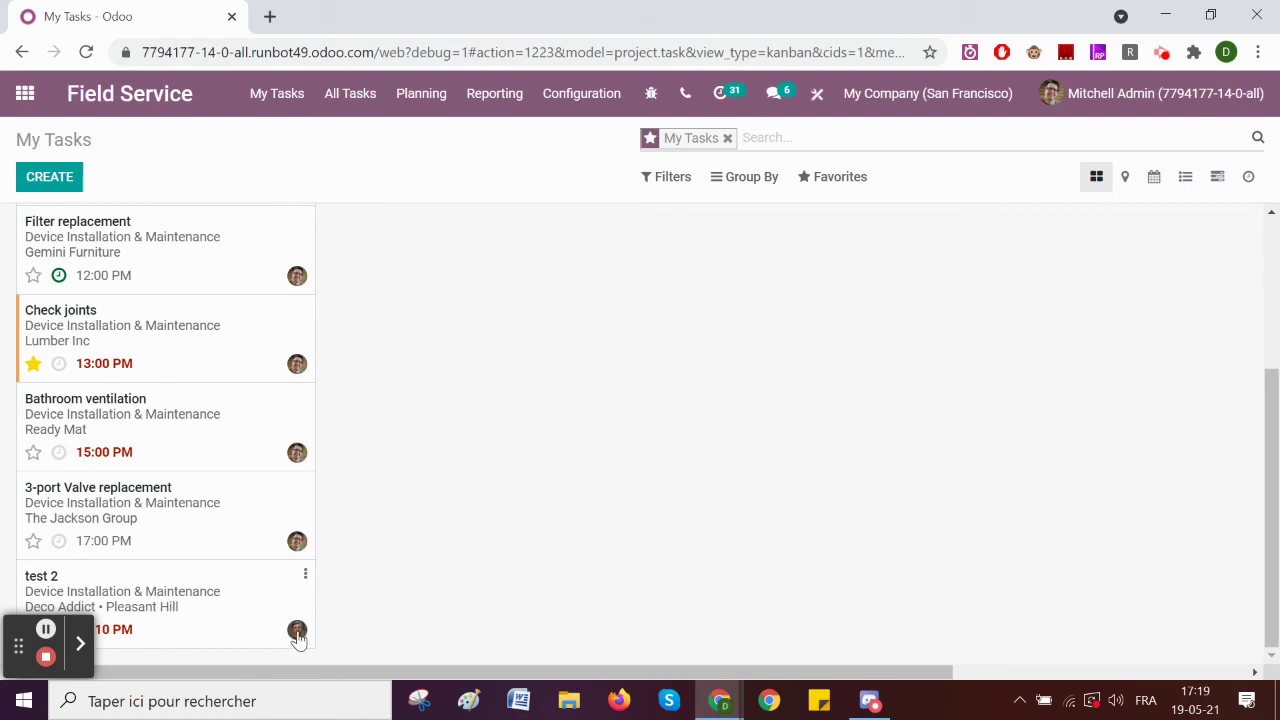
Step: Open the test 2 task and compare its assignee with the employees in its planning list
click(228, 622)
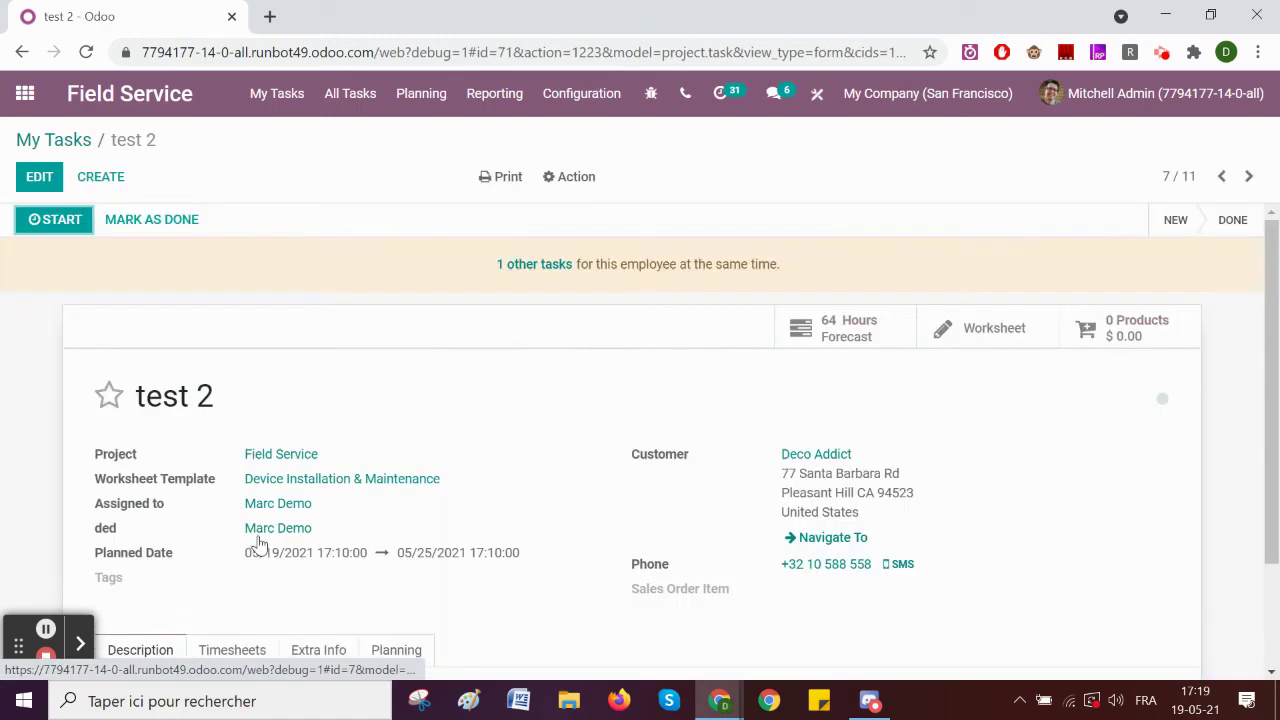
scroll(286, 517, down, 5)
click(394, 250)
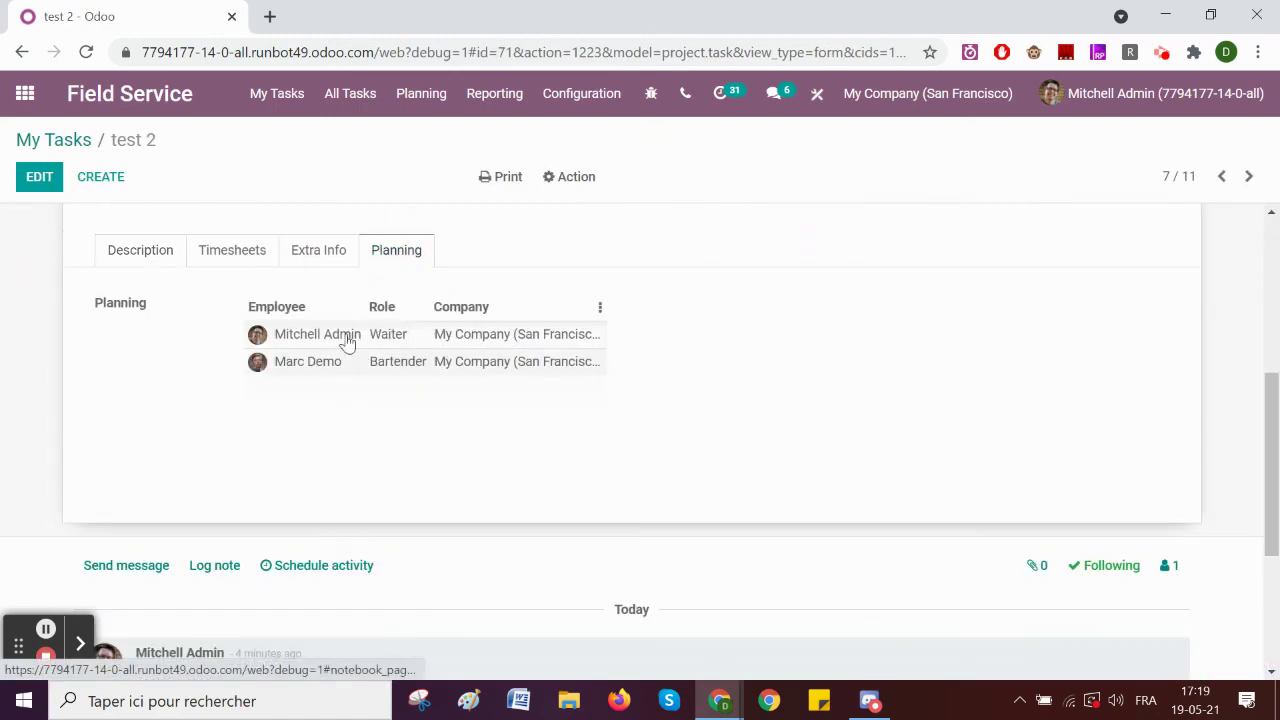
scroll(330, 395, up, 1)
scroll(340, 400, up, 4)
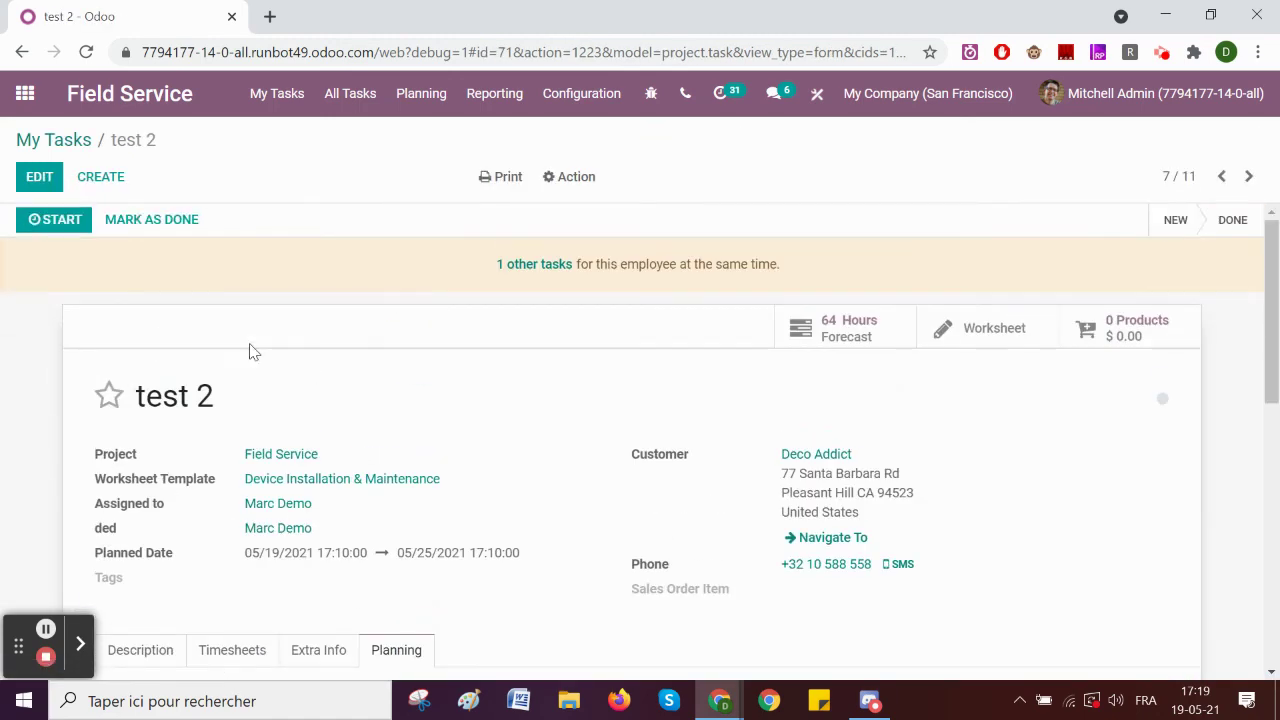
Step: Return to the My Tasks list, open the Boiler maintenance task and compare its assignee with the employees in its planning list
click(268, 97)
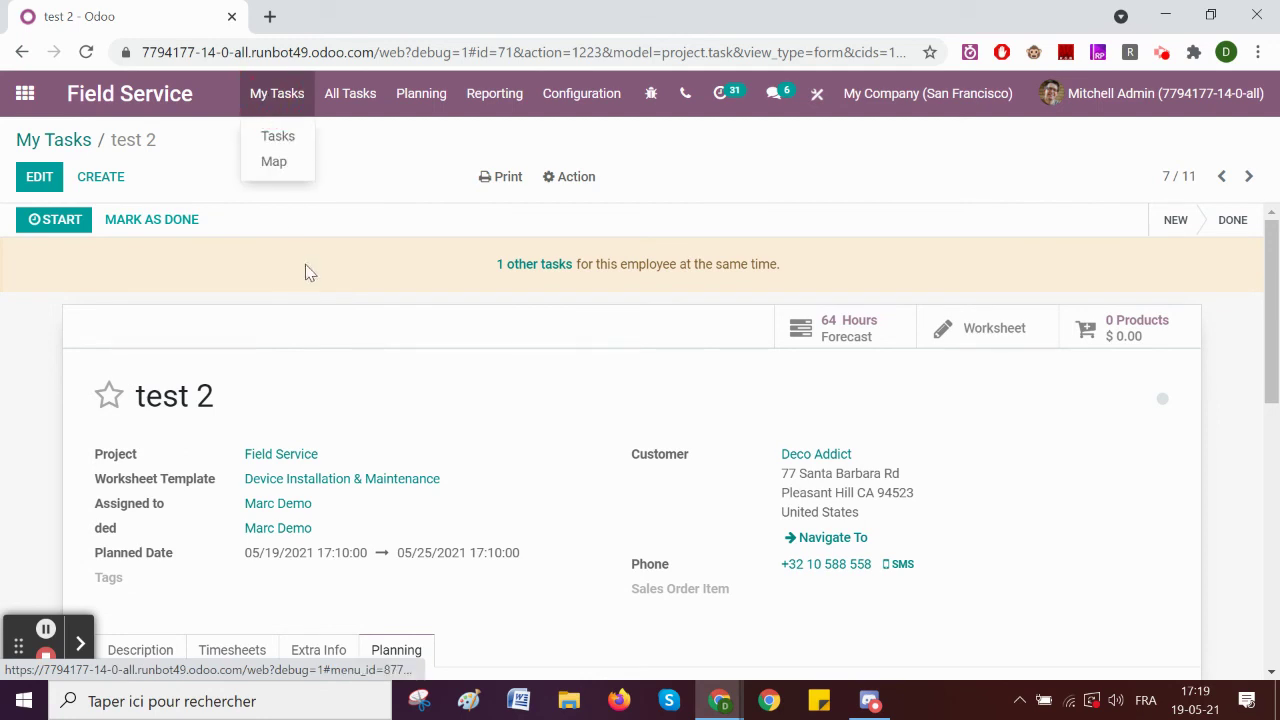
click(262, 136)
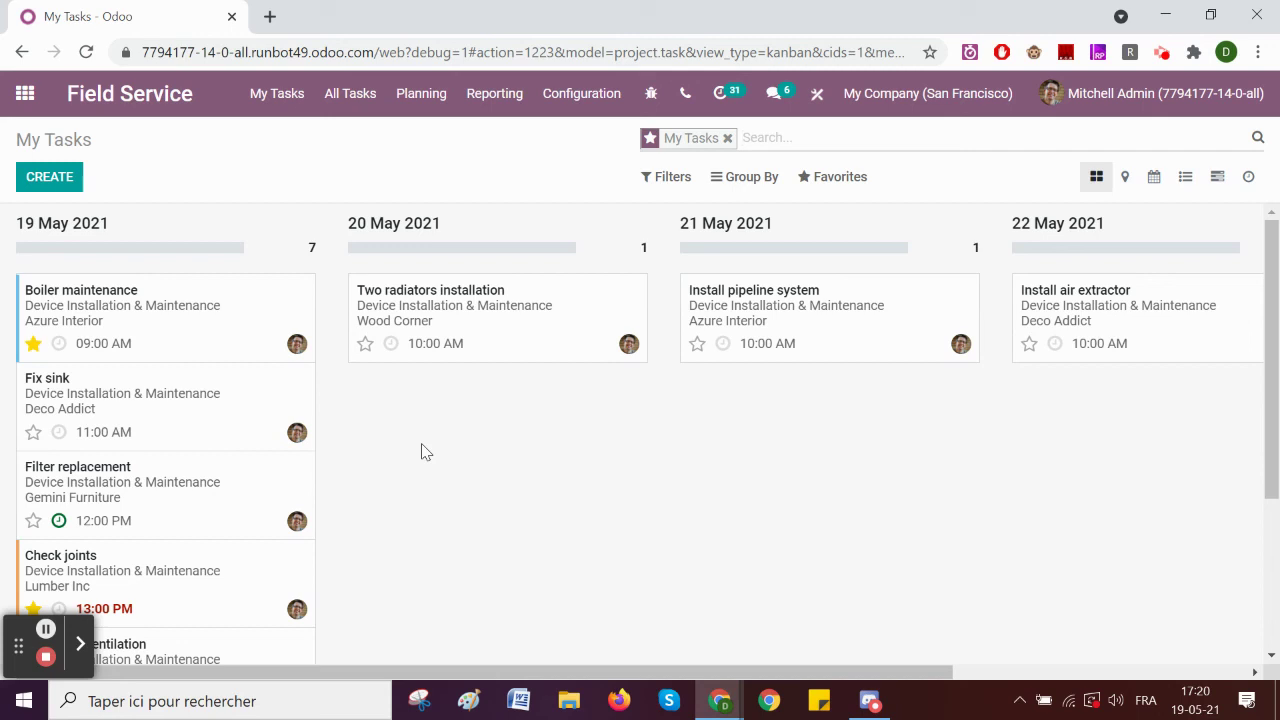
click(163, 338)
scroll(380, 490, down, 3)
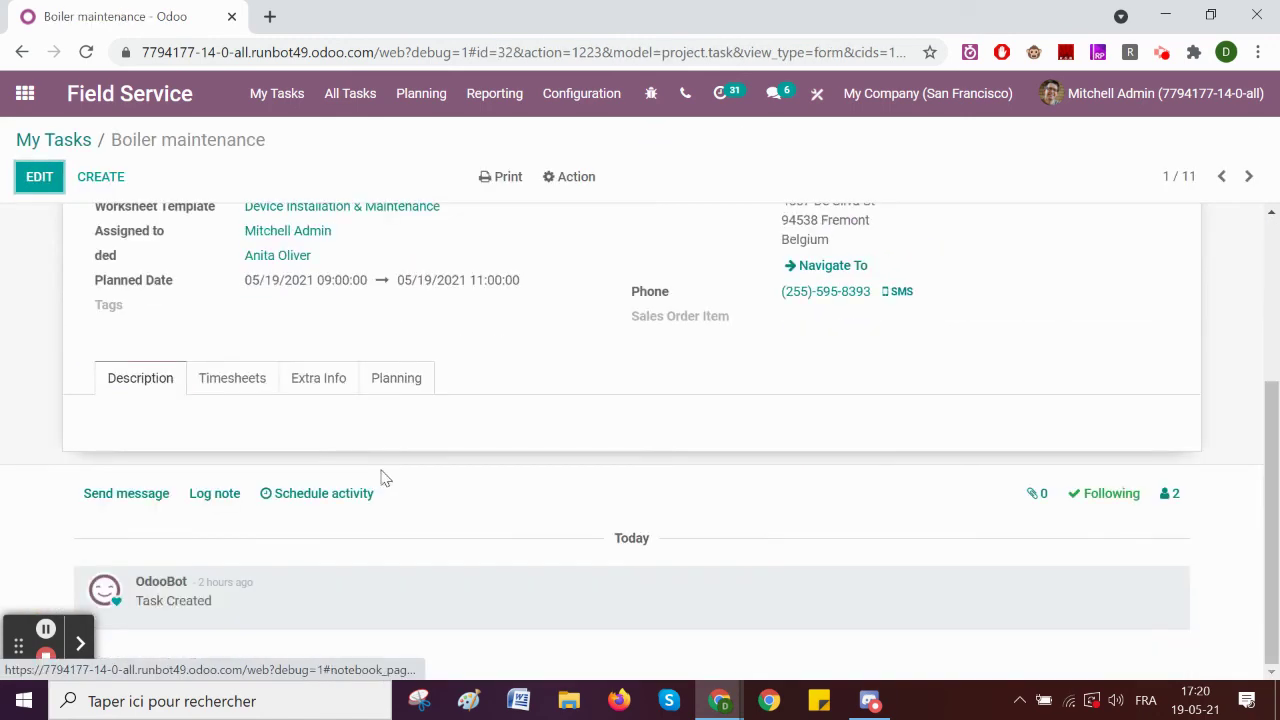
click(394, 381)
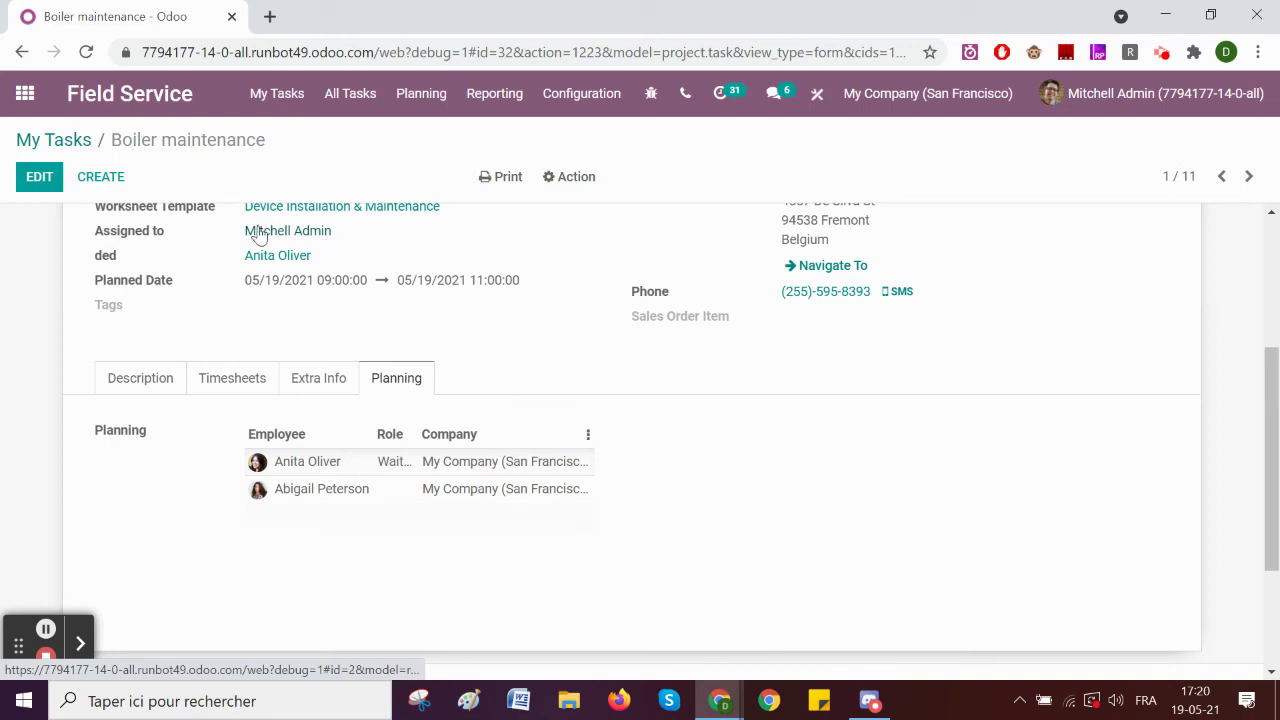
Step: Open the Planning app's weekly schedule and move the Field Service ded shift one day earlier to start on Monday 17 May 2021
click(25, 94)
scroll(430, 480, down, 4)
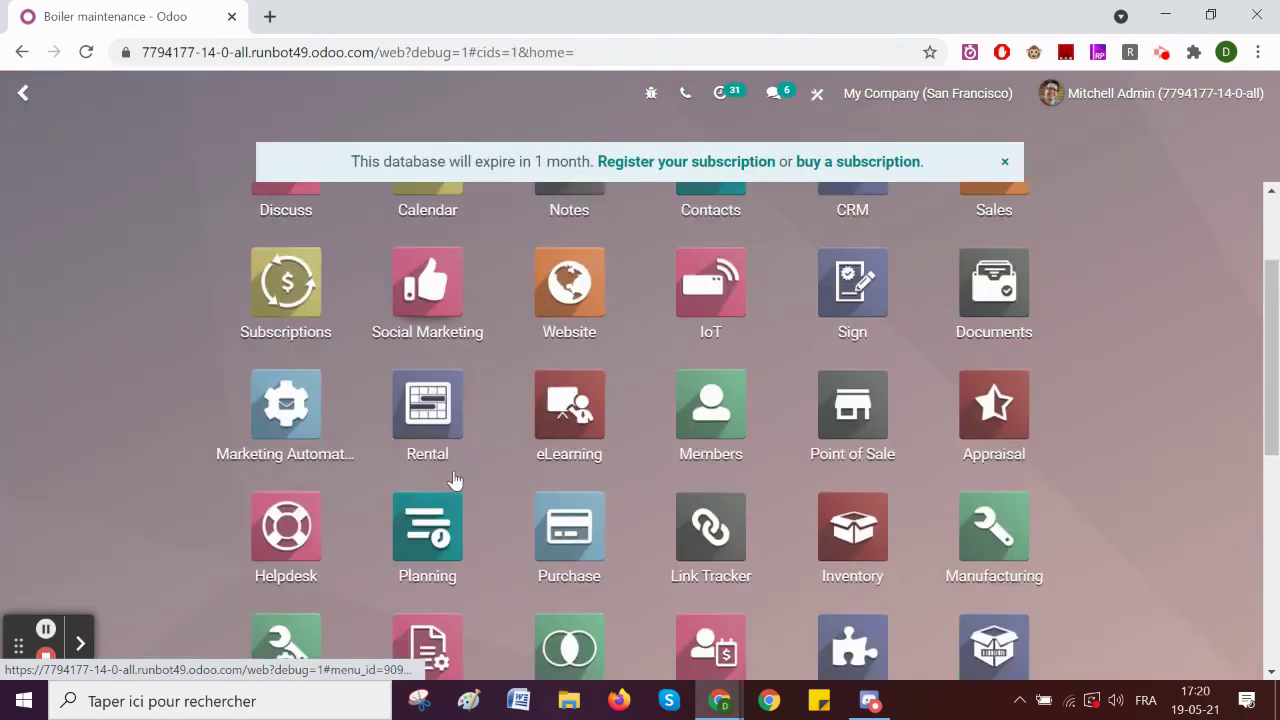
scroll(455, 475, up, 1)
click(432, 286)
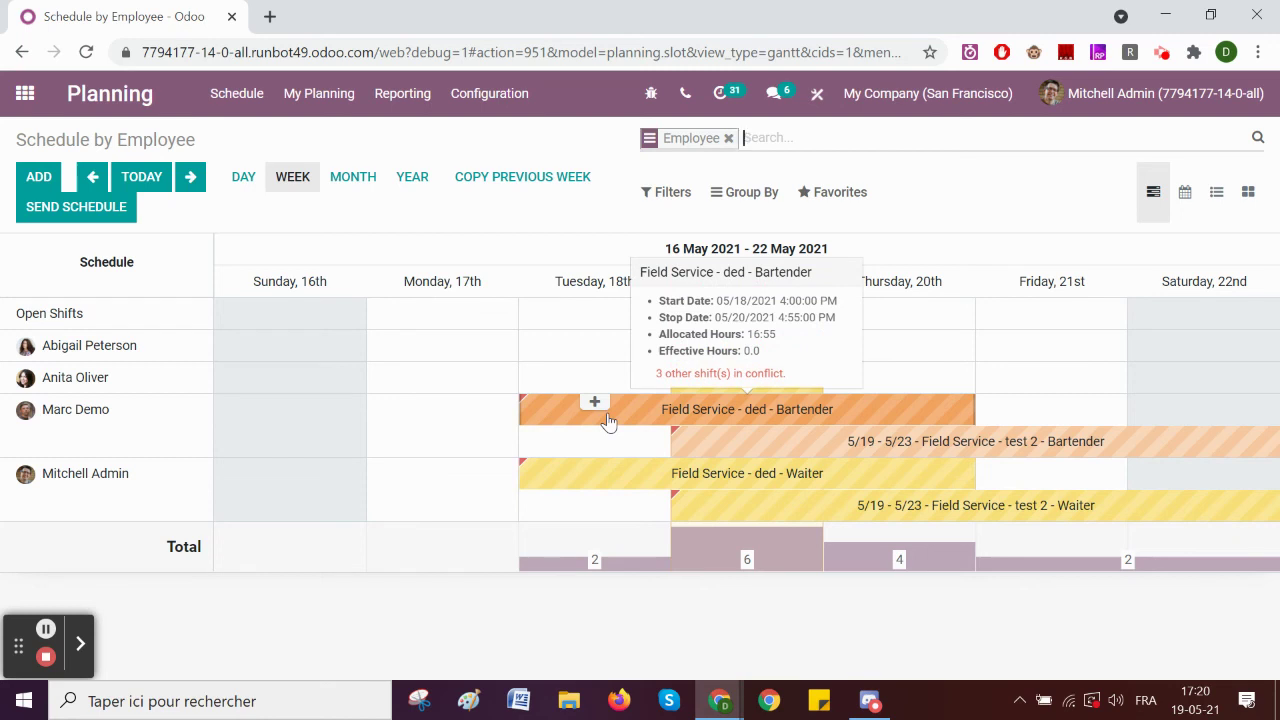
drag(720, 440, 1022, 446)
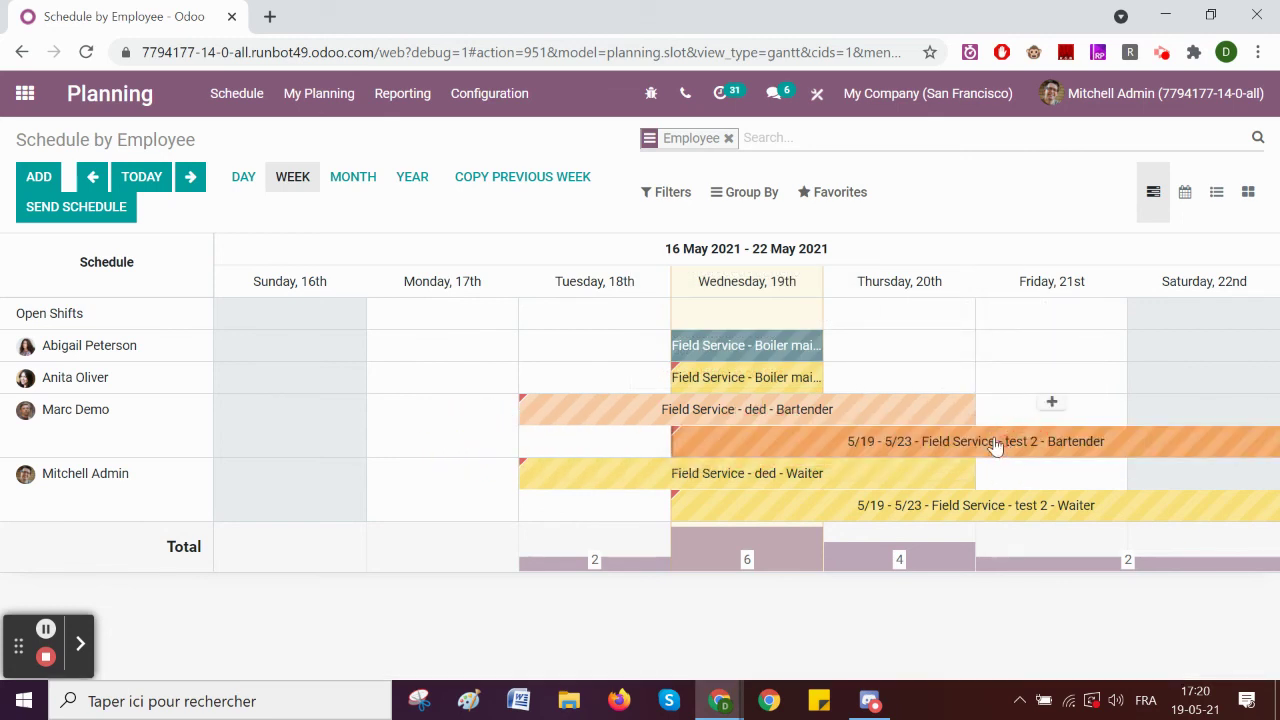
drag(586, 403, 525, 493)
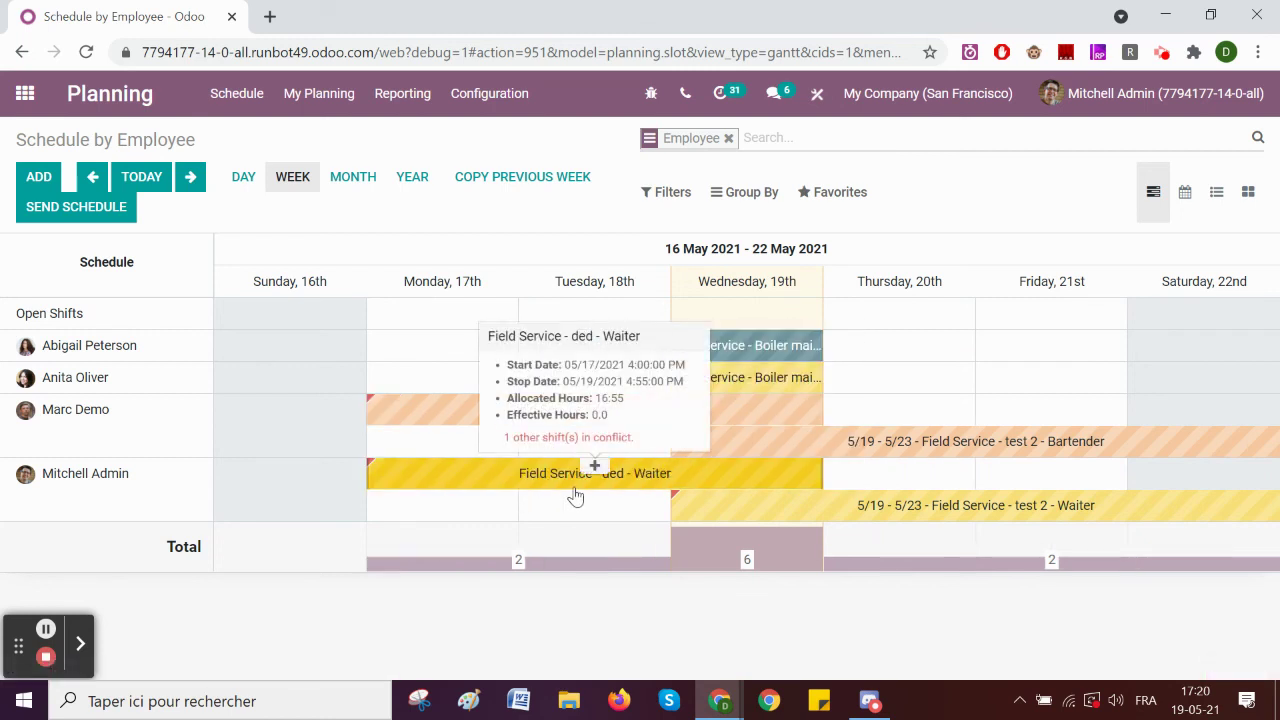
drag(771, 516, 554, 509)
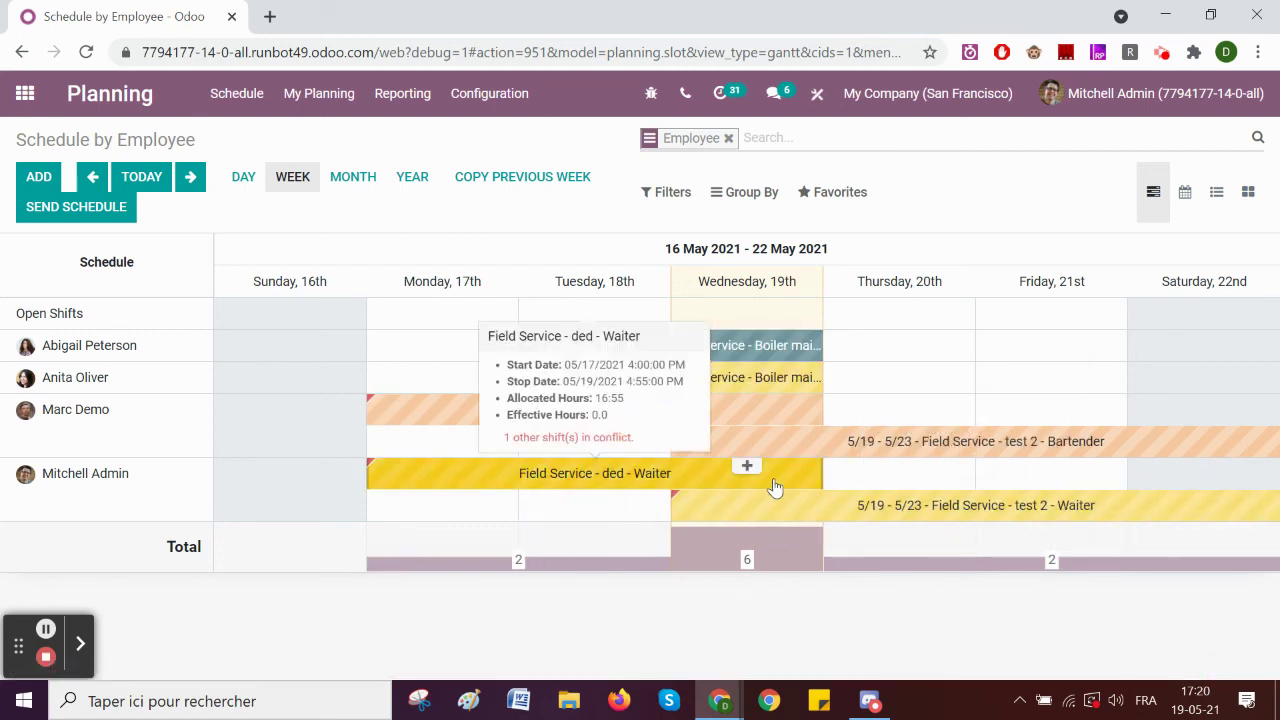